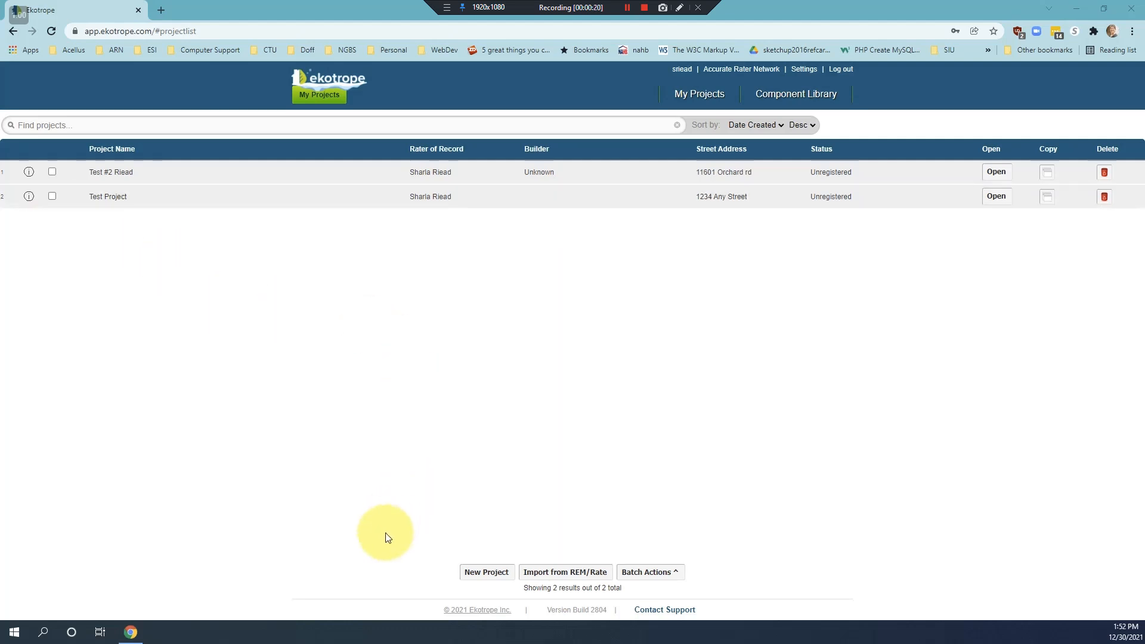
# - Start a new project, enter its name, street address and city, and set the state to WI (Wisconsin)
pyautogui.click(487, 573)
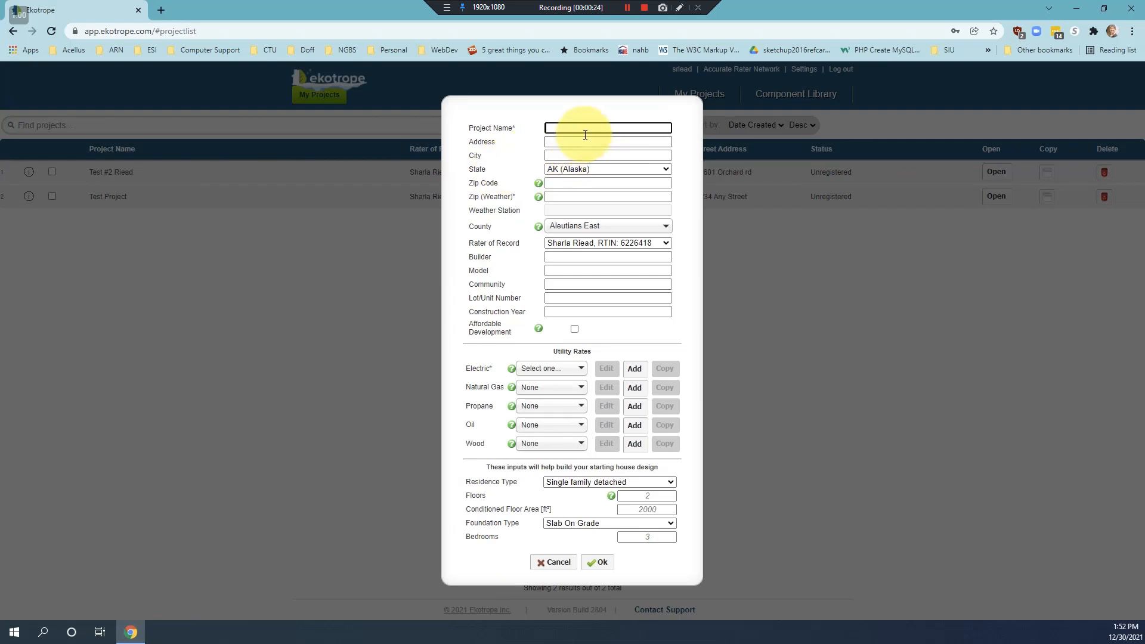
pyautogui.write('Genske Residence')
pyautogui.press('Tab')
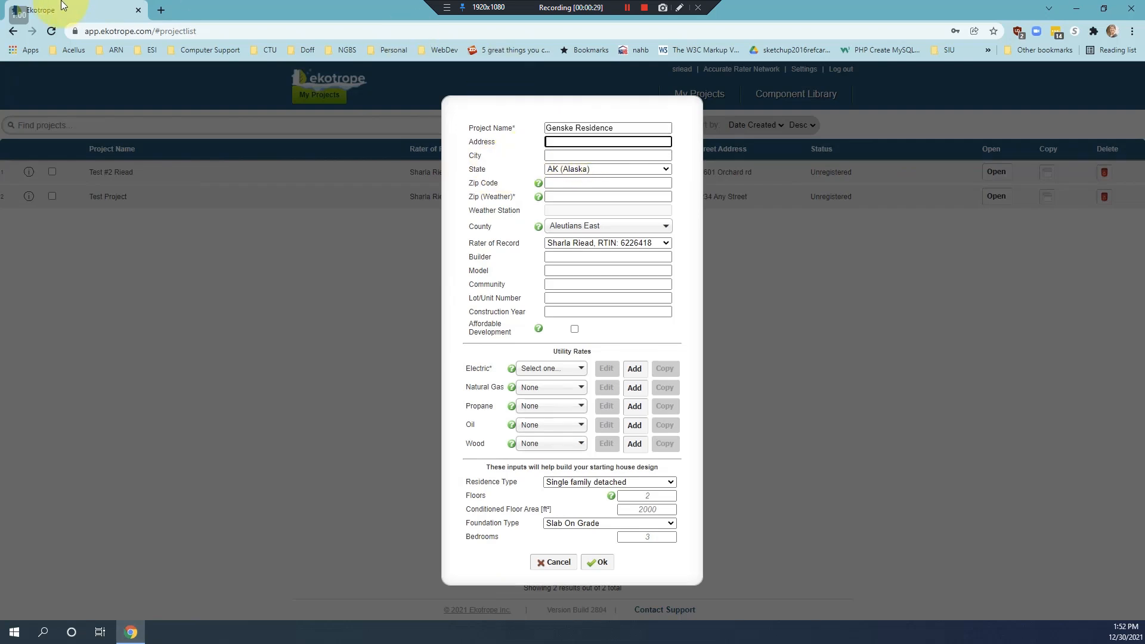
pyautogui.write('Western Ave.')
pyautogui.press('Tab')
pyautogui.write('Sheboygan Falls')
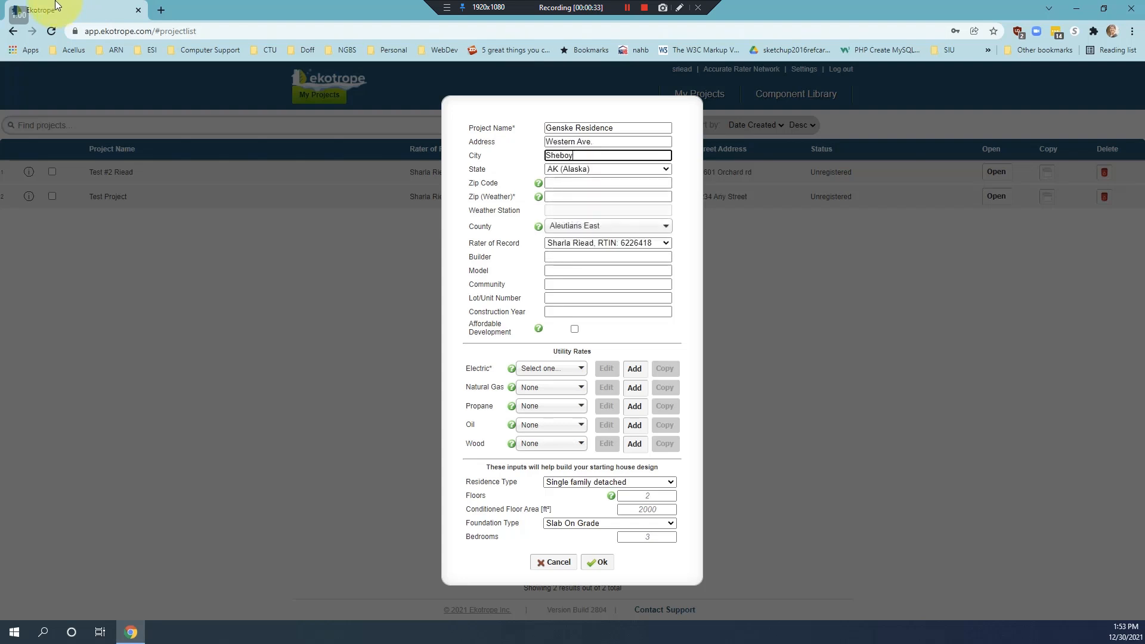
pyautogui.click(666, 168)
pyautogui.moveTo(667, 206); pyautogui.dragTo(669, 324)
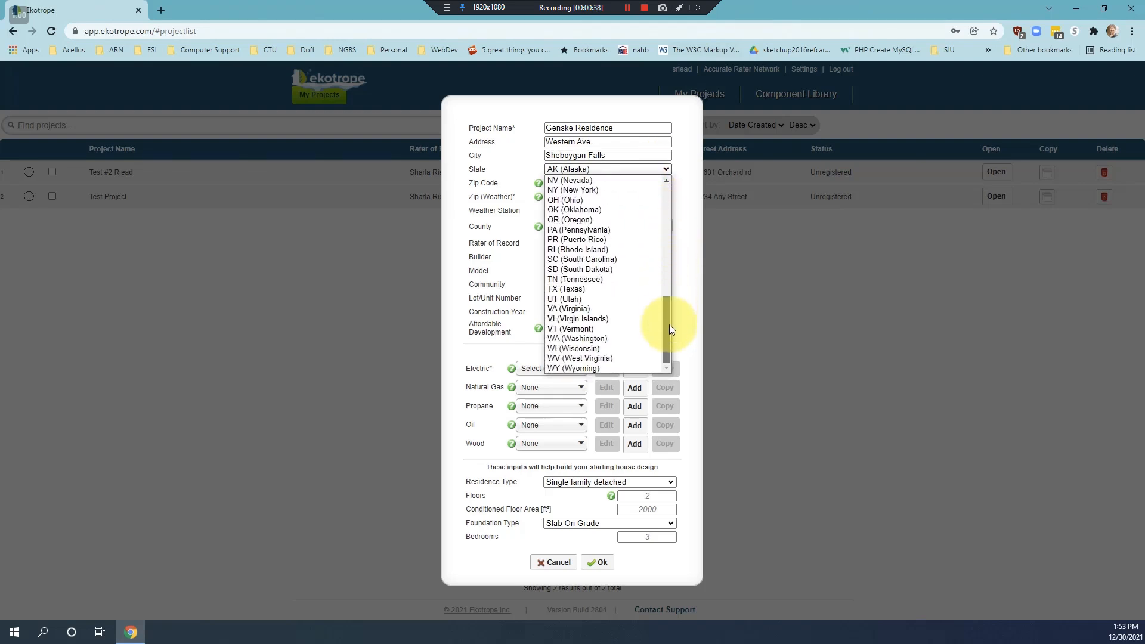
pyautogui.click(599, 347)
# - Return to Ekotrope from the zip code search and enter the found zip code for both the project and the weather location
pyautogui.moveTo(541, 189)
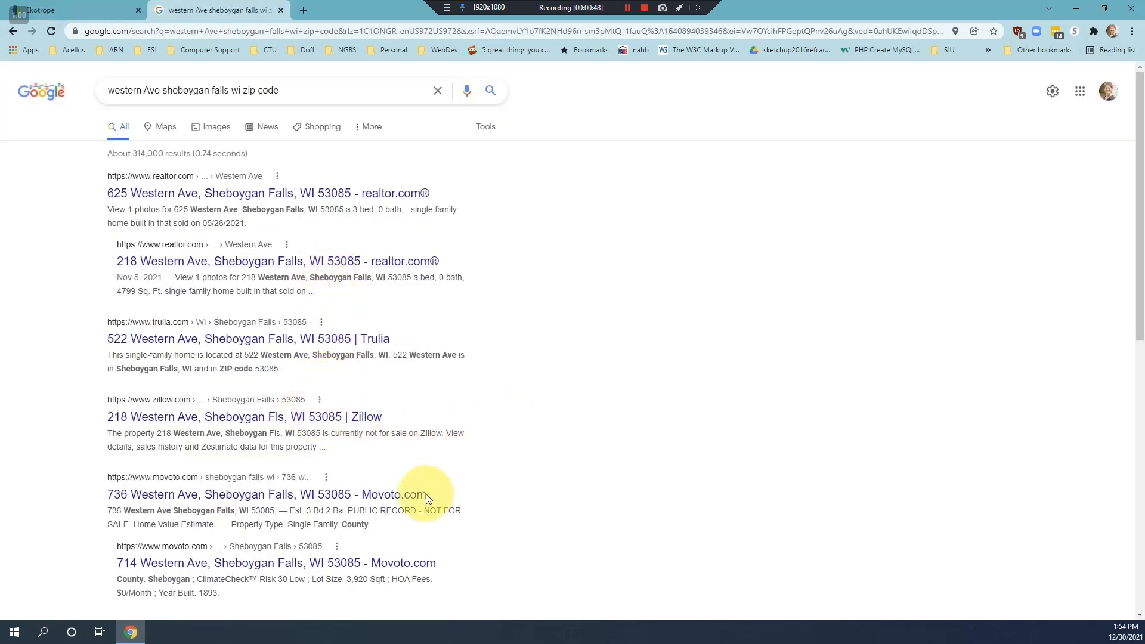
pyautogui.click(84, 12)
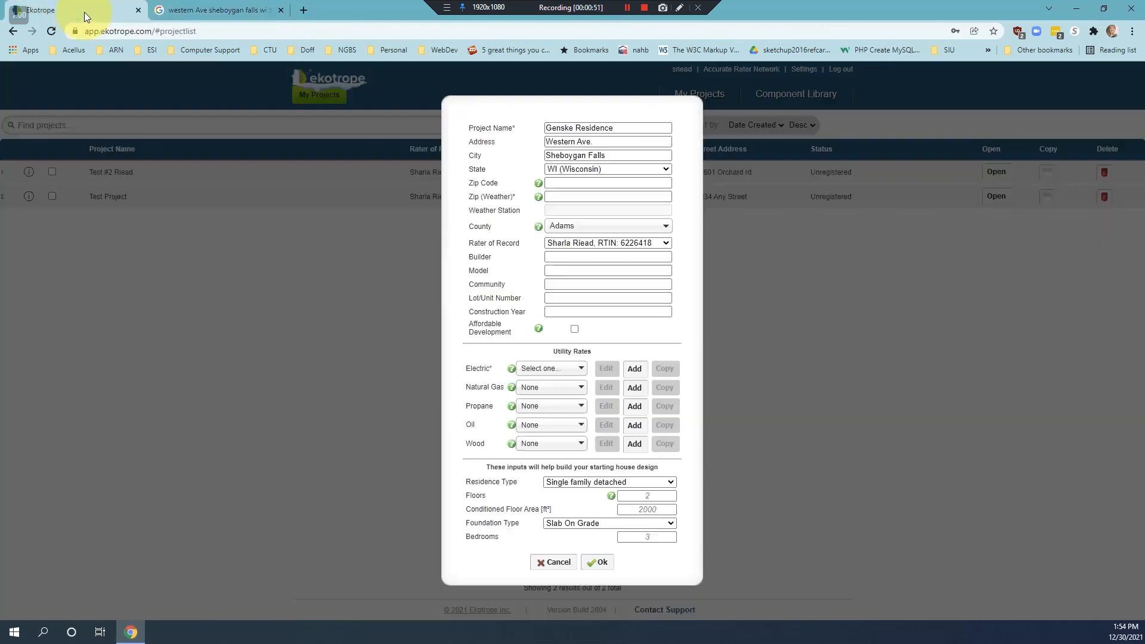
pyautogui.click(551, 180)
pyautogui.write('53085')
pyautogui.click(569, 196)
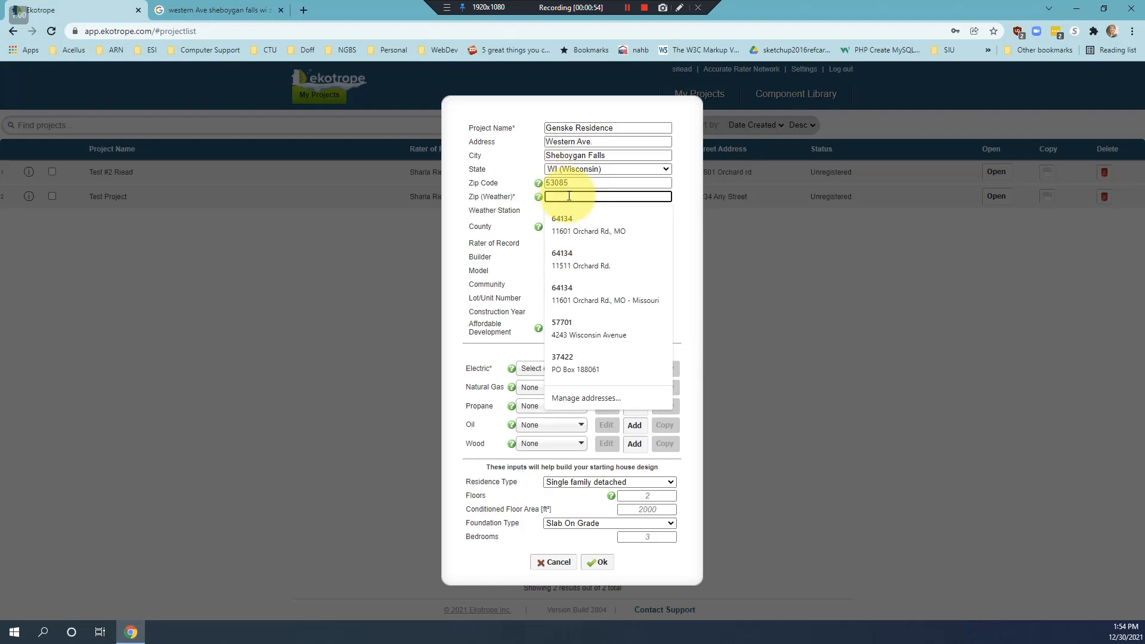
pyautogui.write('53085')
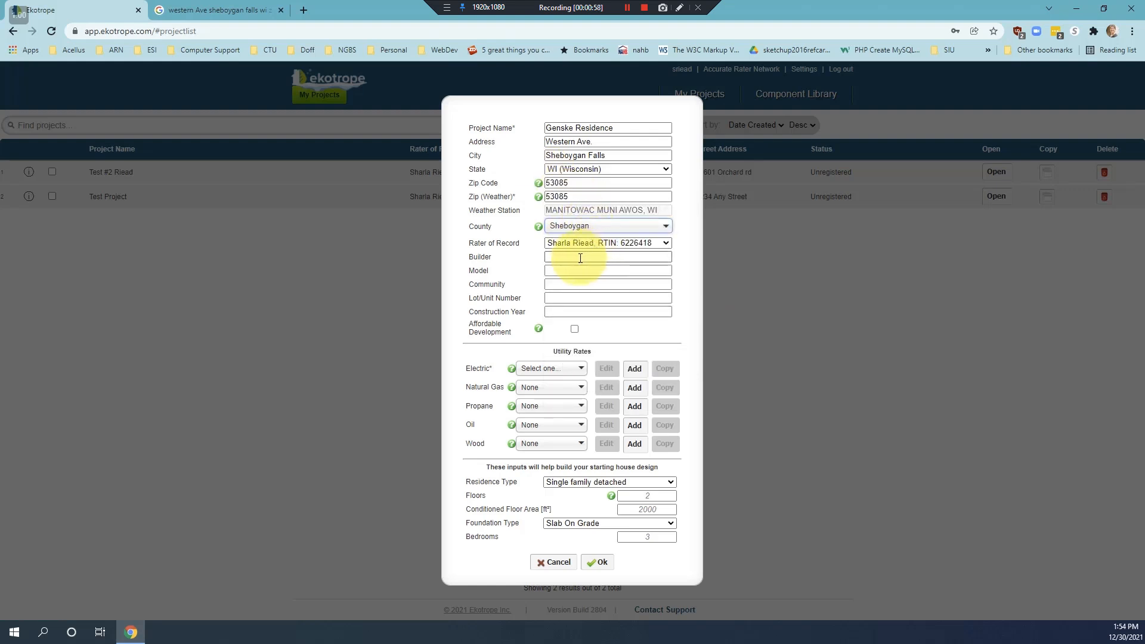
# - Set the builder to Habitat for Humanity Lakeside, enter the model name, and set the construction year to 2022
pyautogui.click(566, 257)
pyautogui.write('Habitat for Humanity Lakeside')
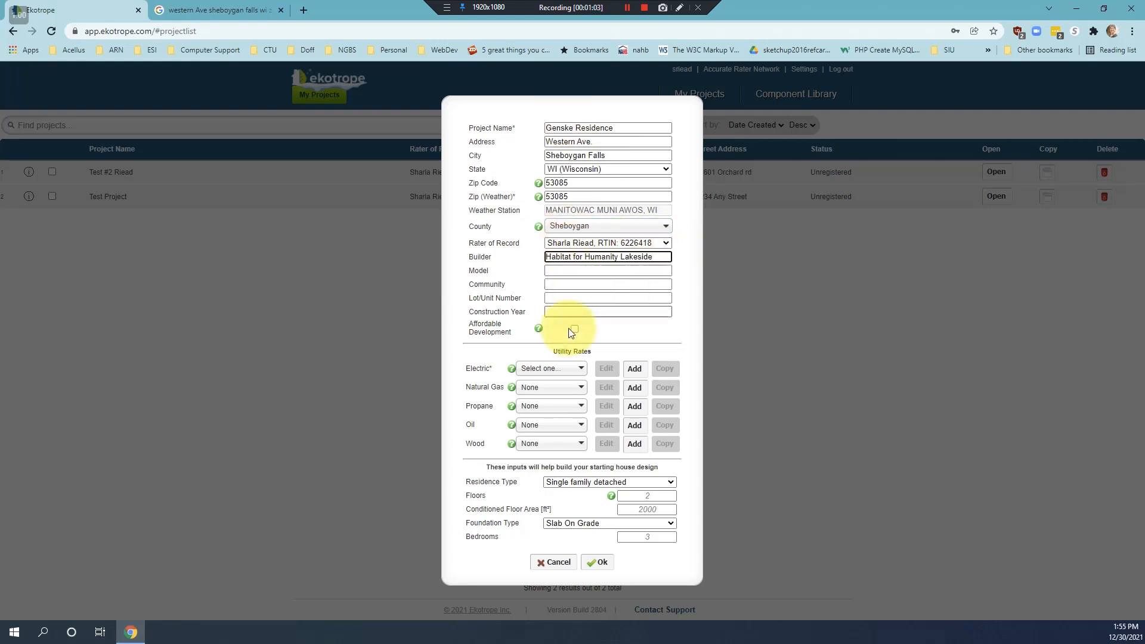
pyautogui.click(569, 271)
pyautogui.write('Gens')
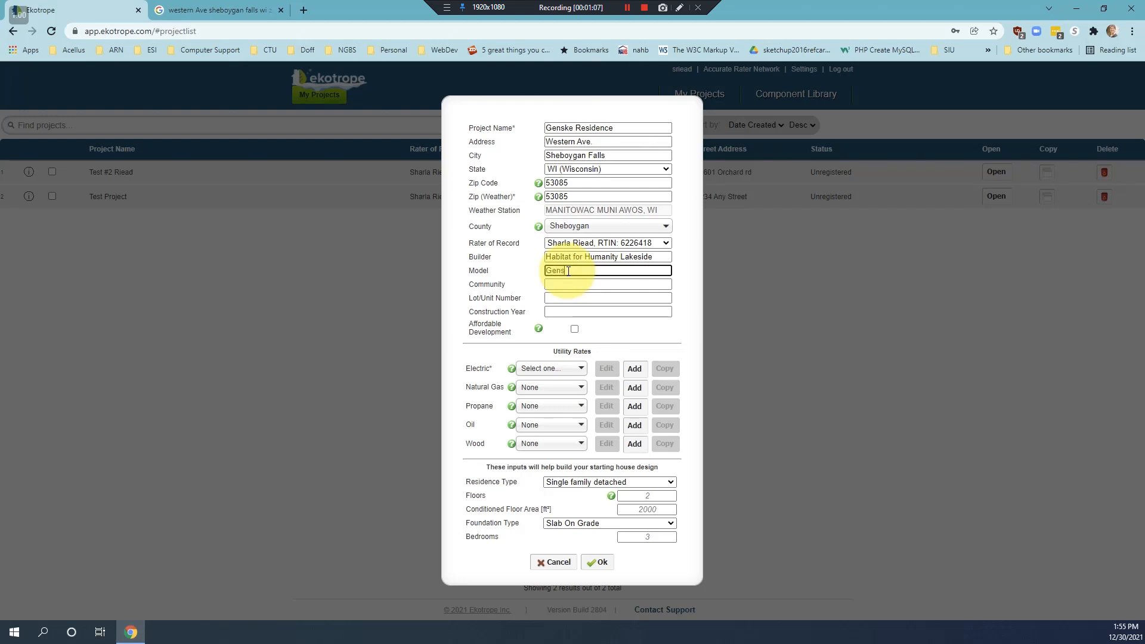
pyautogui.write('ke Model')
pyautogui.press('Tab')
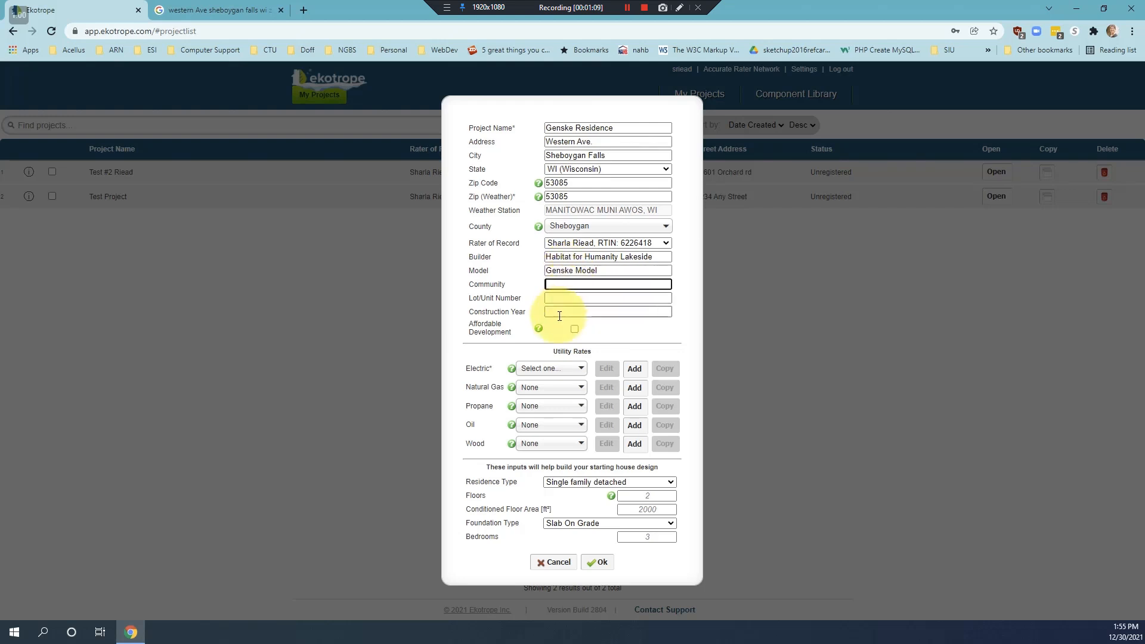
pyautogui.click(563, 311)
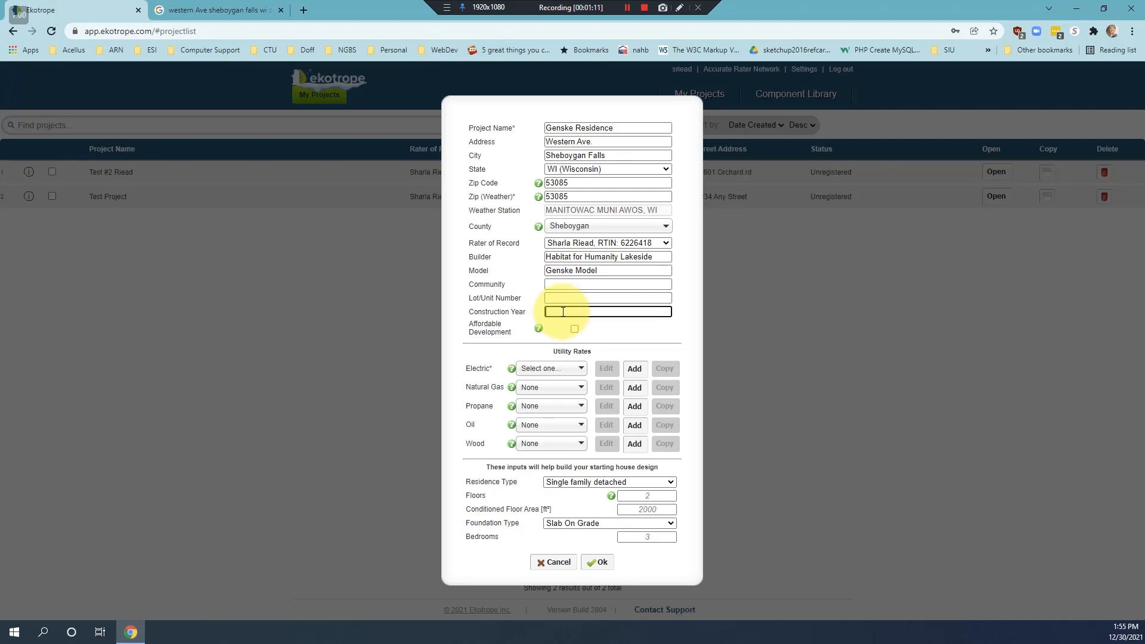
pyautogui.write('2022')
pyautogui.moveTo(540, 330)
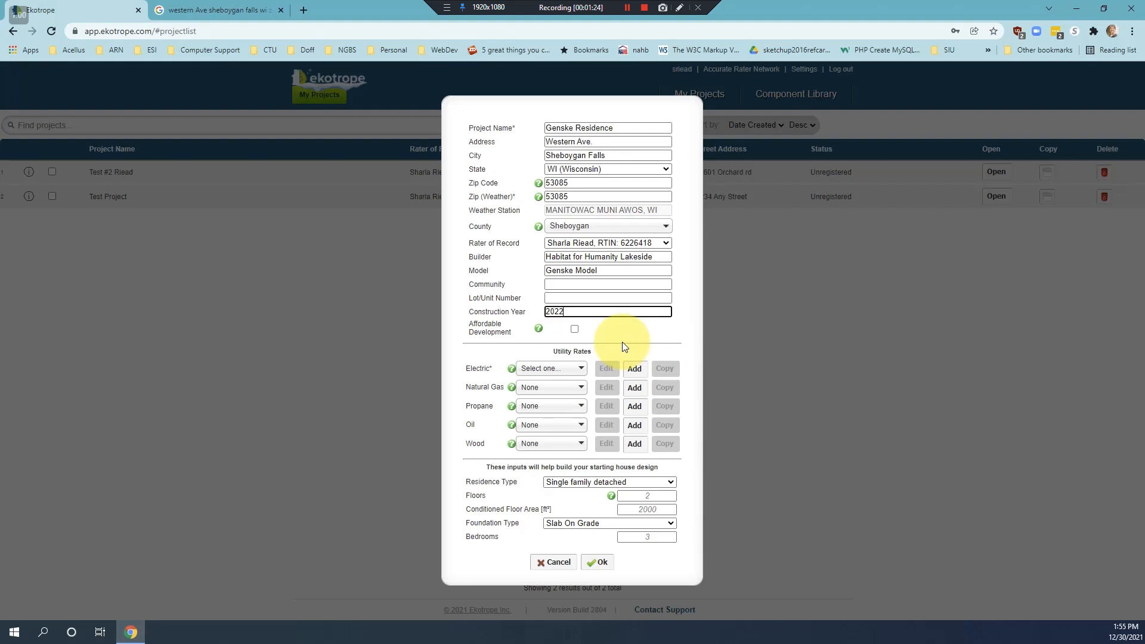
# - Set both the electric and natural gas utility rates to US Average
pyautogui.click(583, 370)
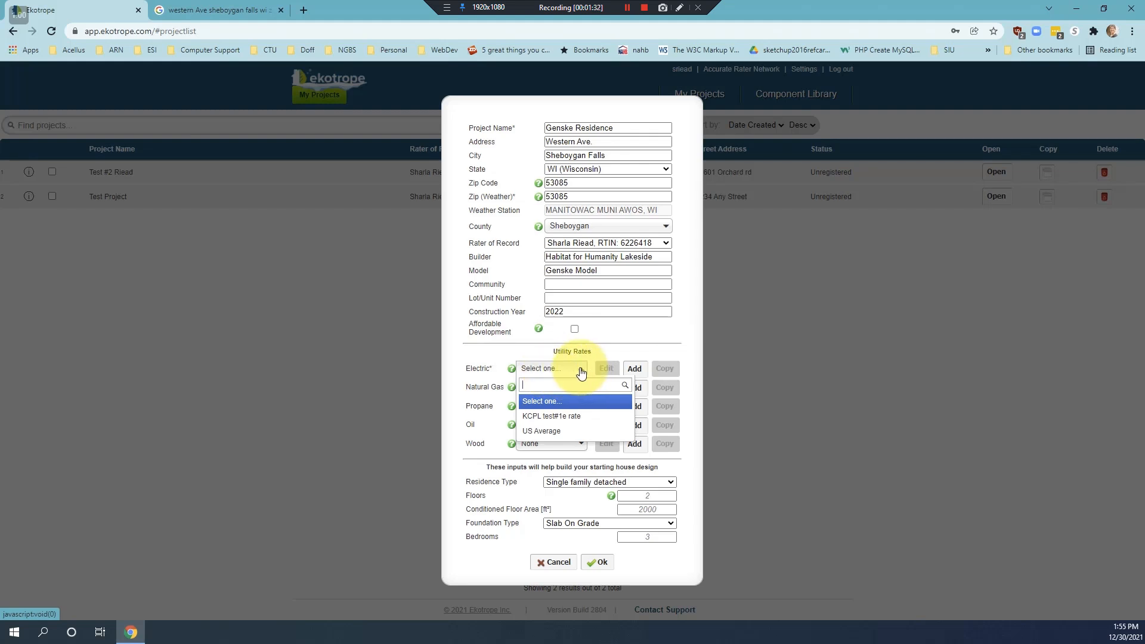
pyautogui.click(551, 431)
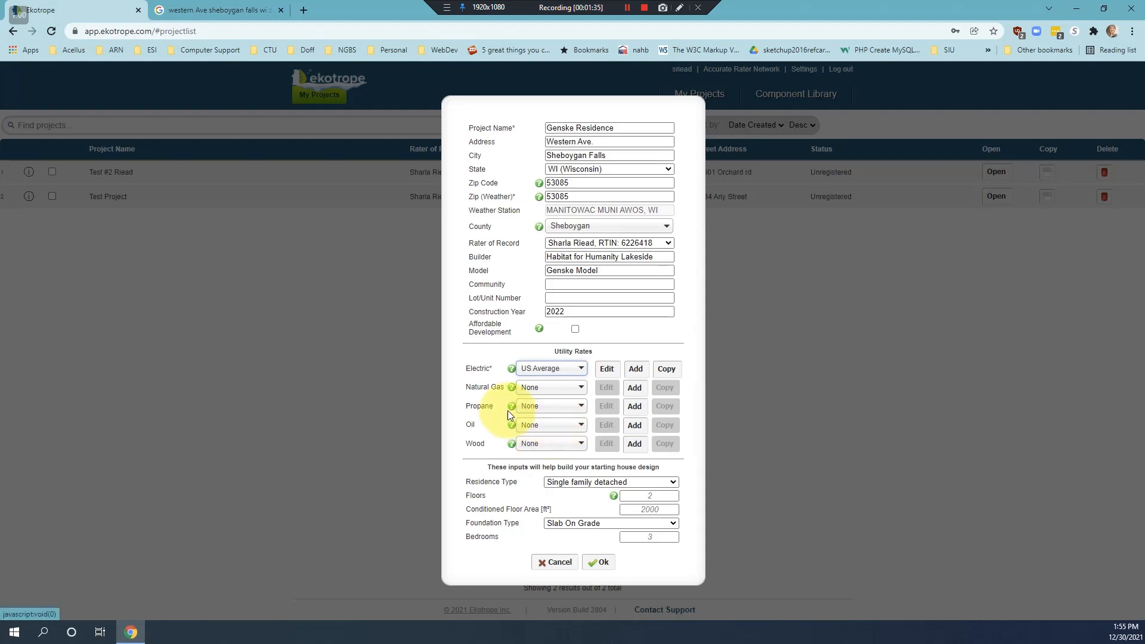
pyautogui.click(581, 389)
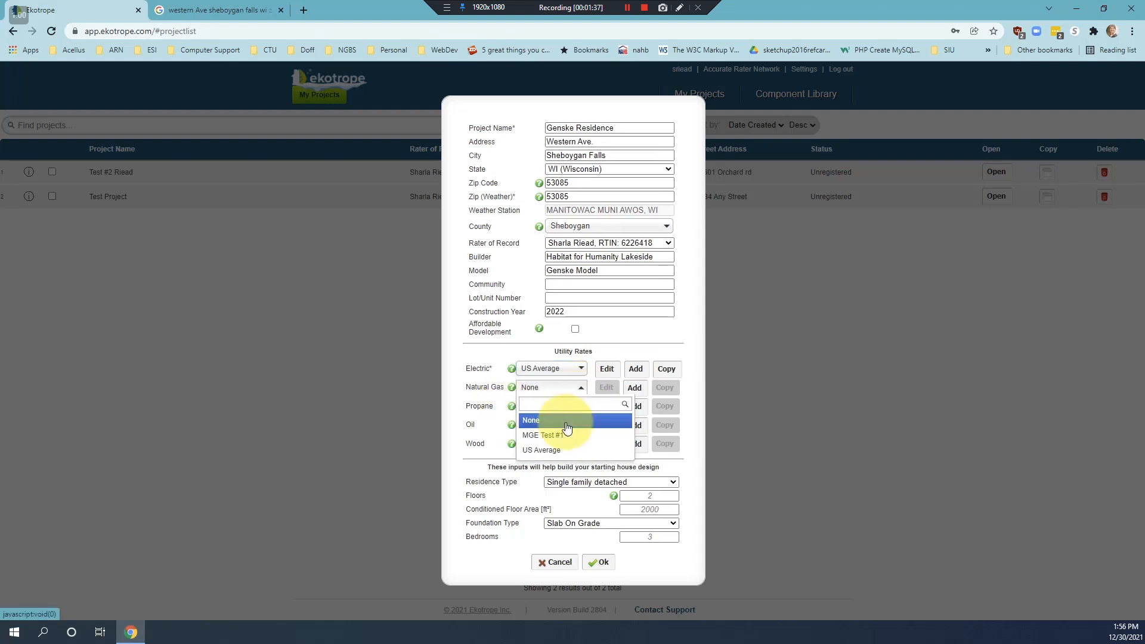
pyautogui.click(552, 452)
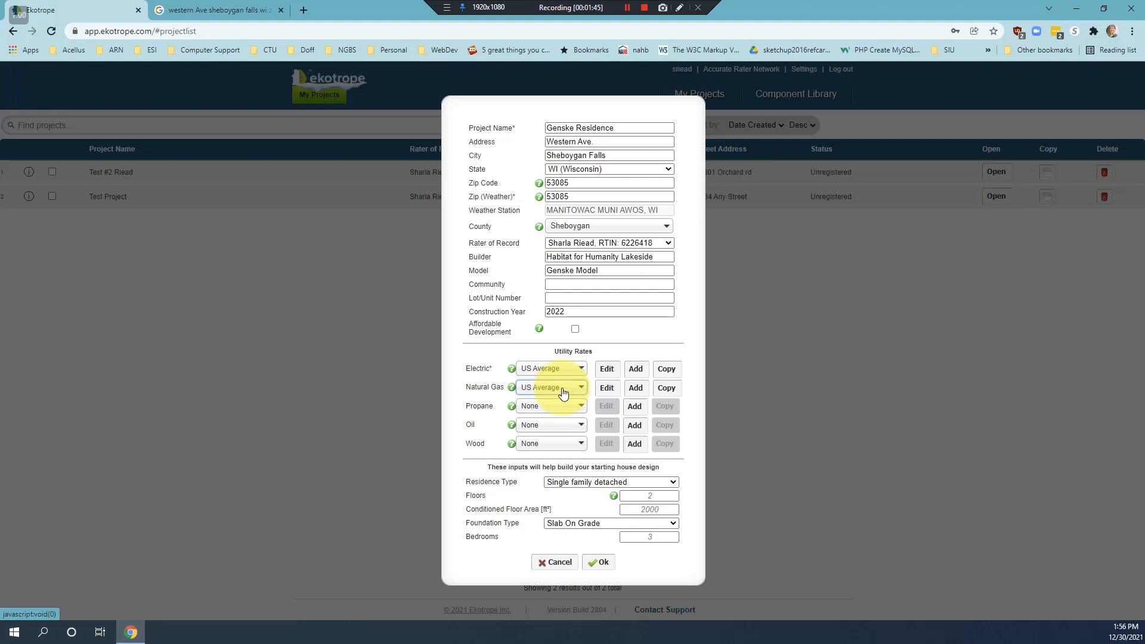
# - Define the starting house as single family detached with 1 floor and a conditioned floor area of 2790 ft²
pyautogui.click(671, 482)
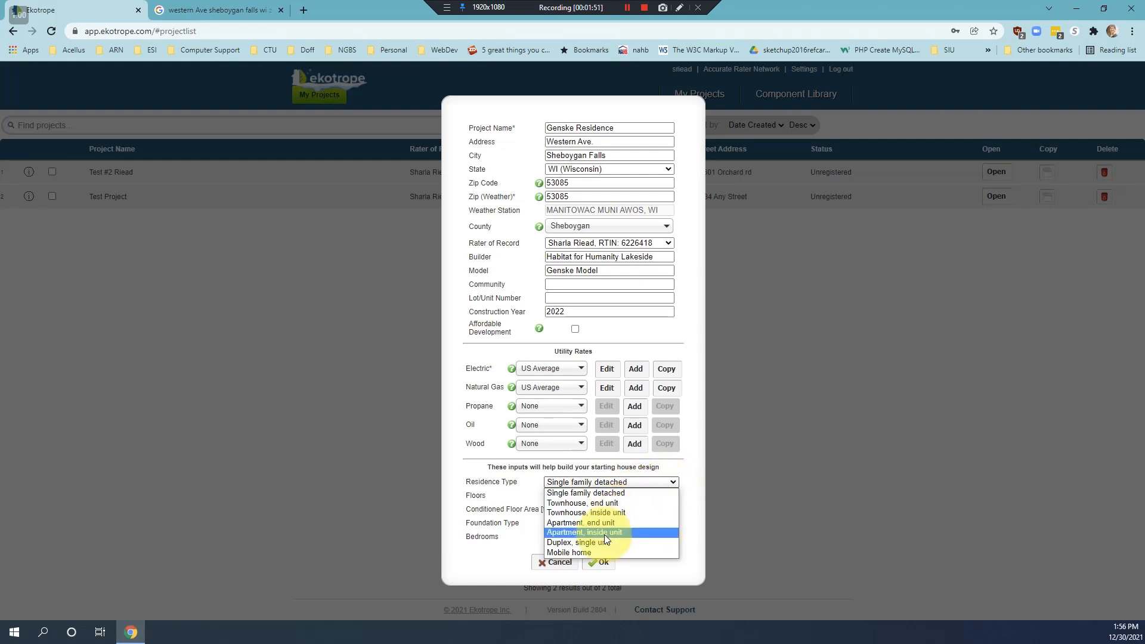
pyautogui.click(620, 492)
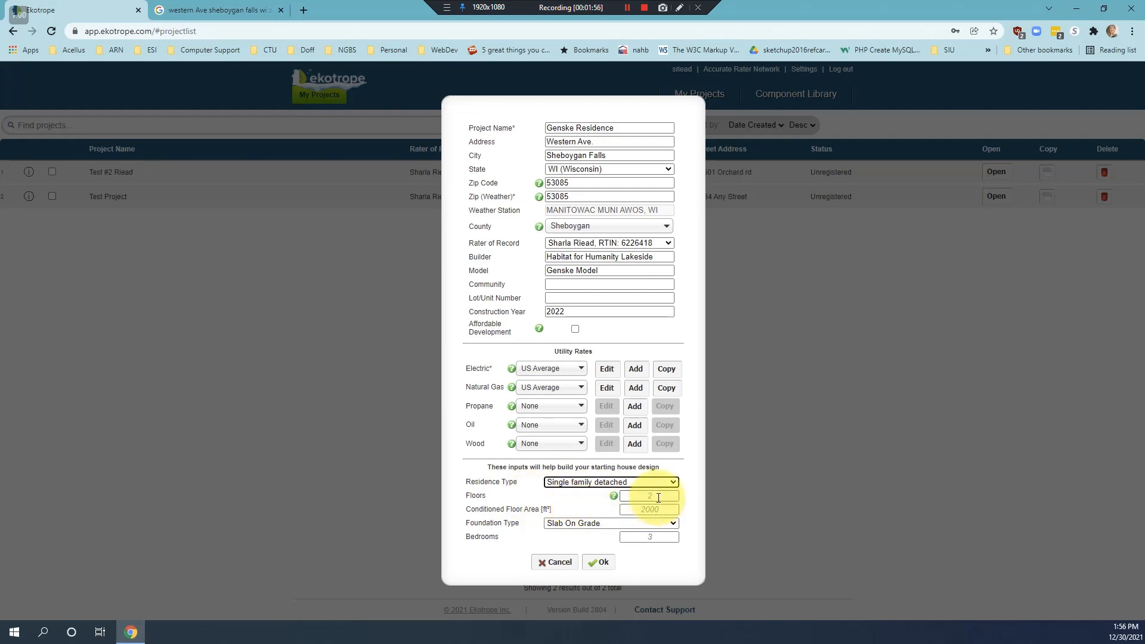
pyautogui.click(621, 494)
pyautogui.write('1')
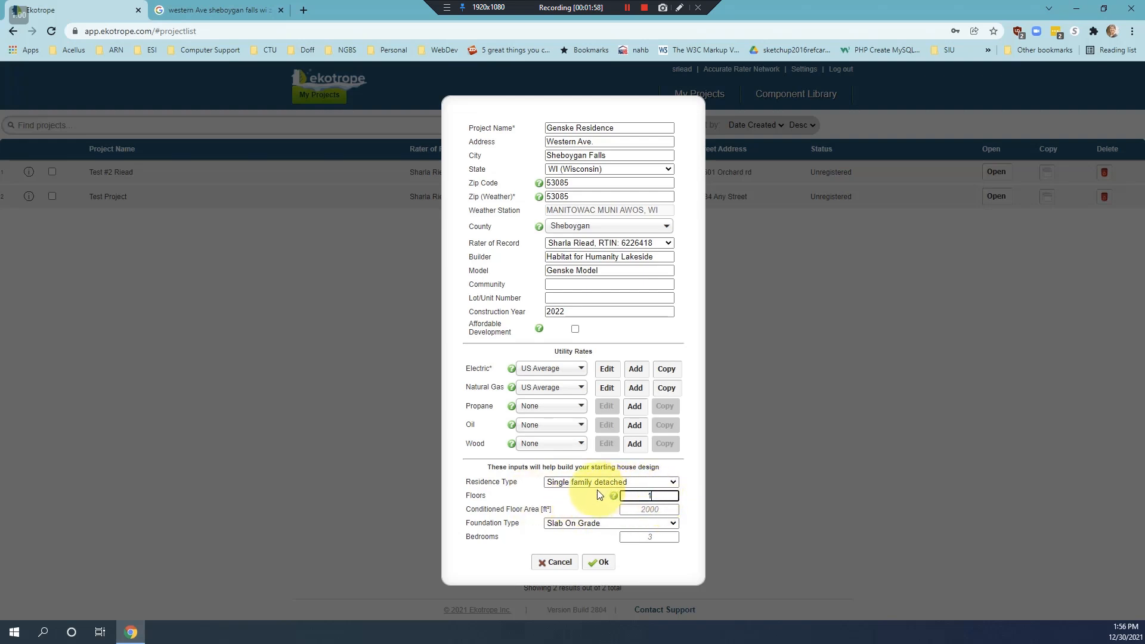
pyautogui.click(620, 507)
pyautogui.moveTo(620, 508); pyautogui.dragTo(599, 513)
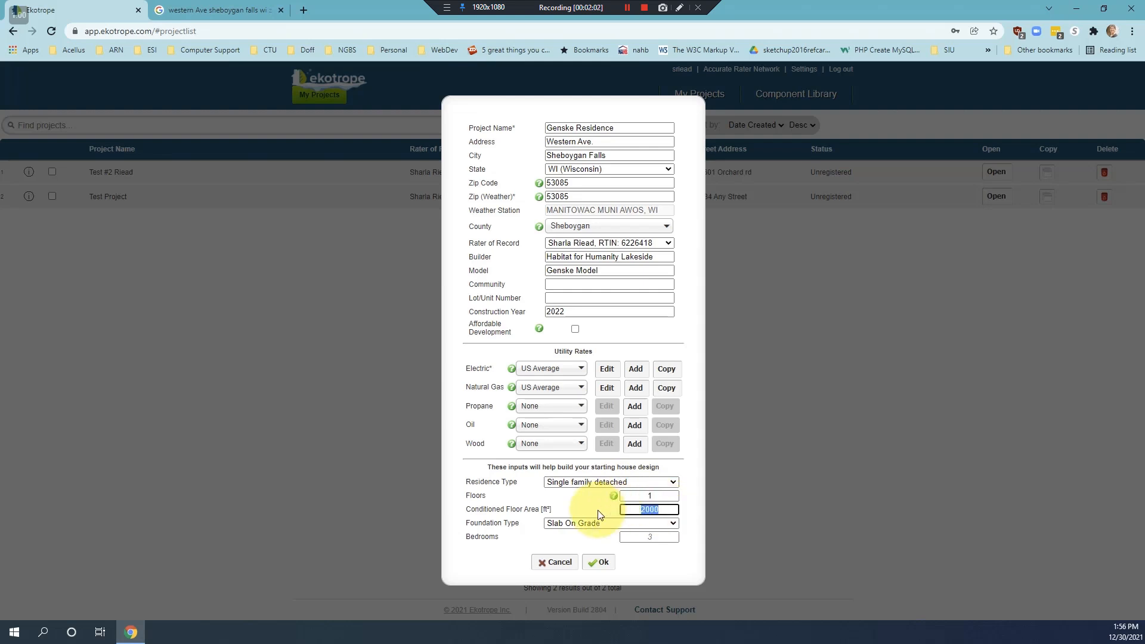
pyautogui.write('2790')
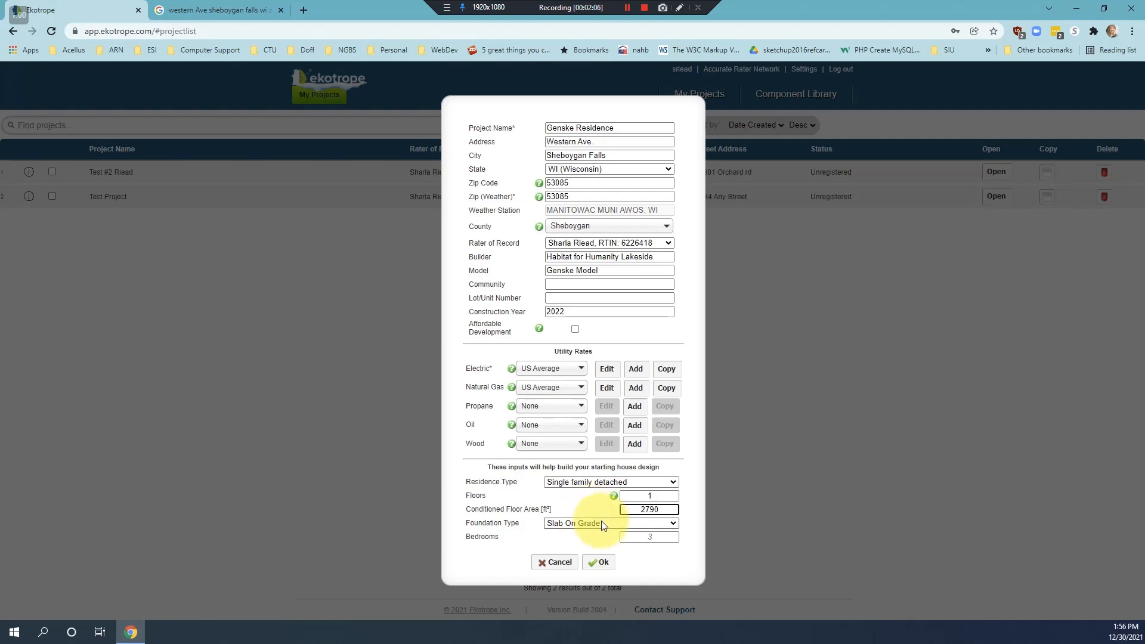
# - Set the foundation type to Conditioned Basement and the bedrooms to 4, and create the project
pyautogui.click(673, 524)
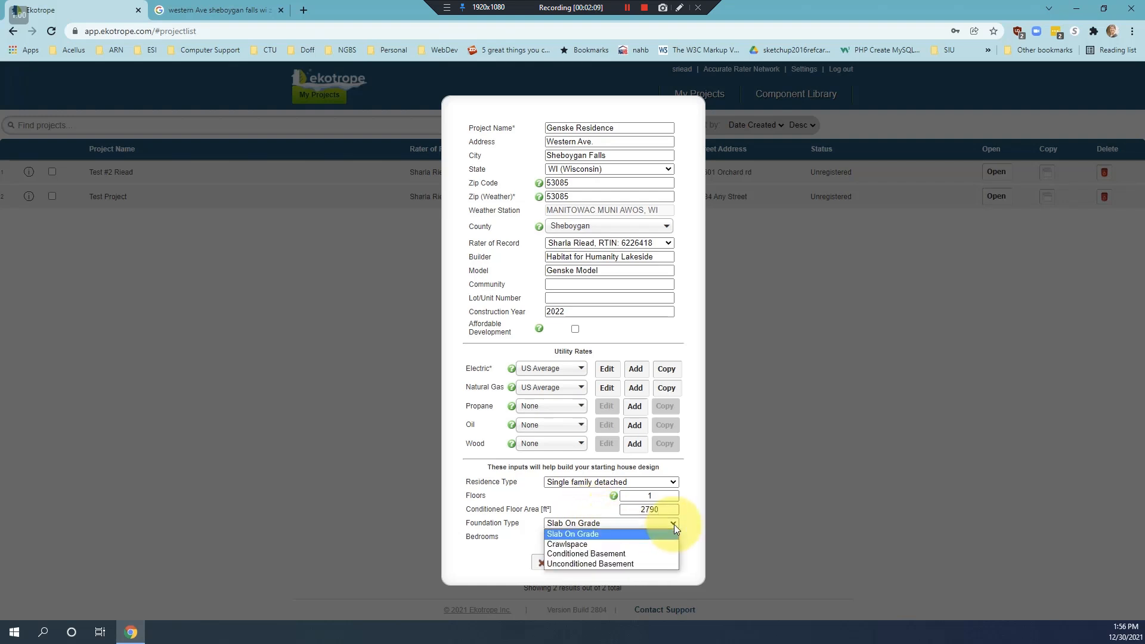
pyautogui.click(609, 552)
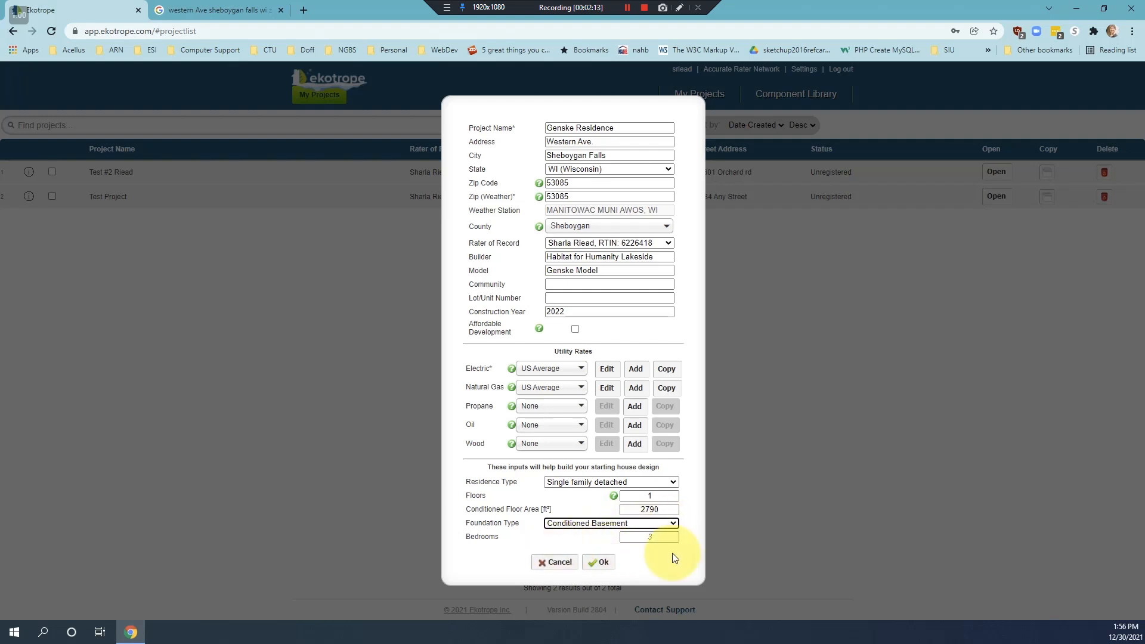
pyautogui.click(654, 537)
pyautogui.write('4')
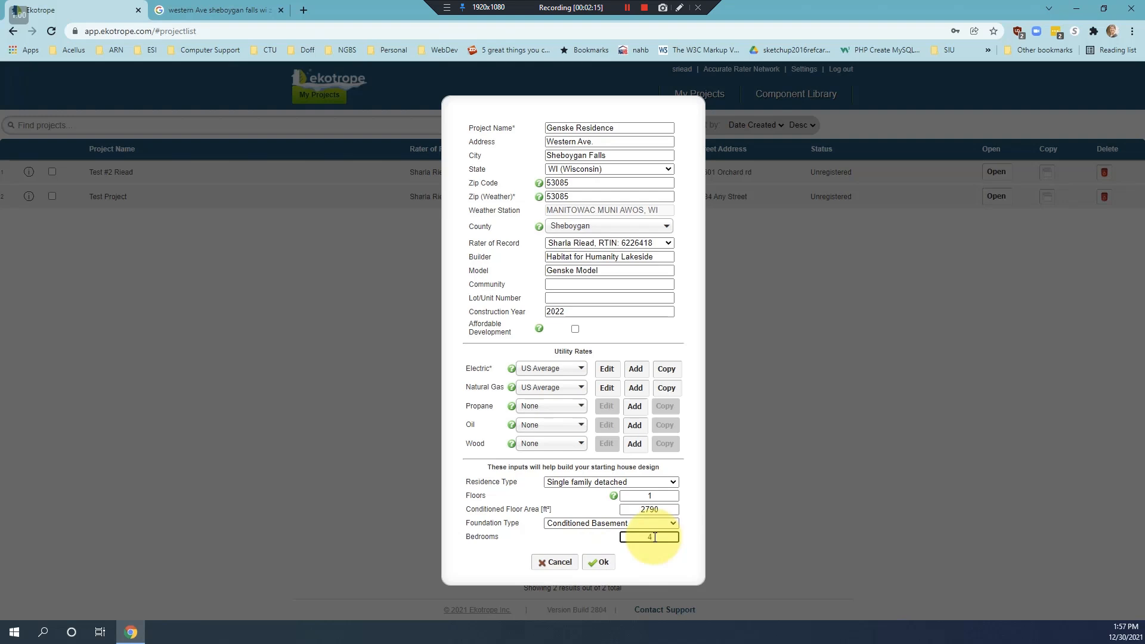
pyautogui.click(600, 562)
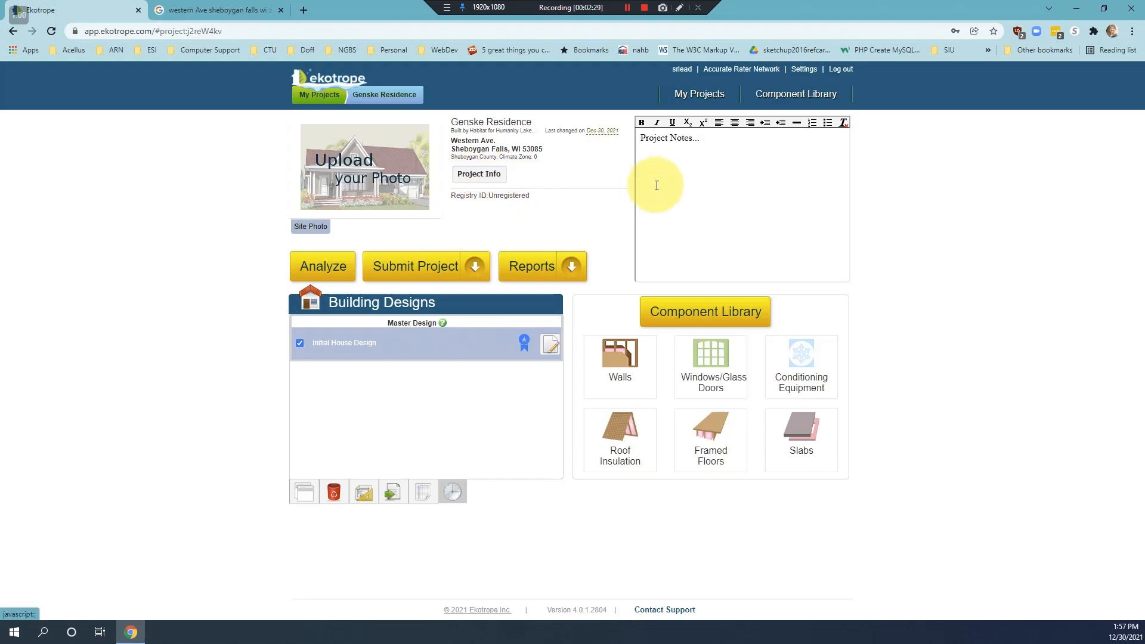
# - Write in the project notes: "Need the full address. Is there a Lot #? Need Builder address. Need actual utility rates."
pyautogui.click(670, 143)
pyautogui.write('Need the full address. Is there a Lot #? Need Builder address. Need actual utility rates.')
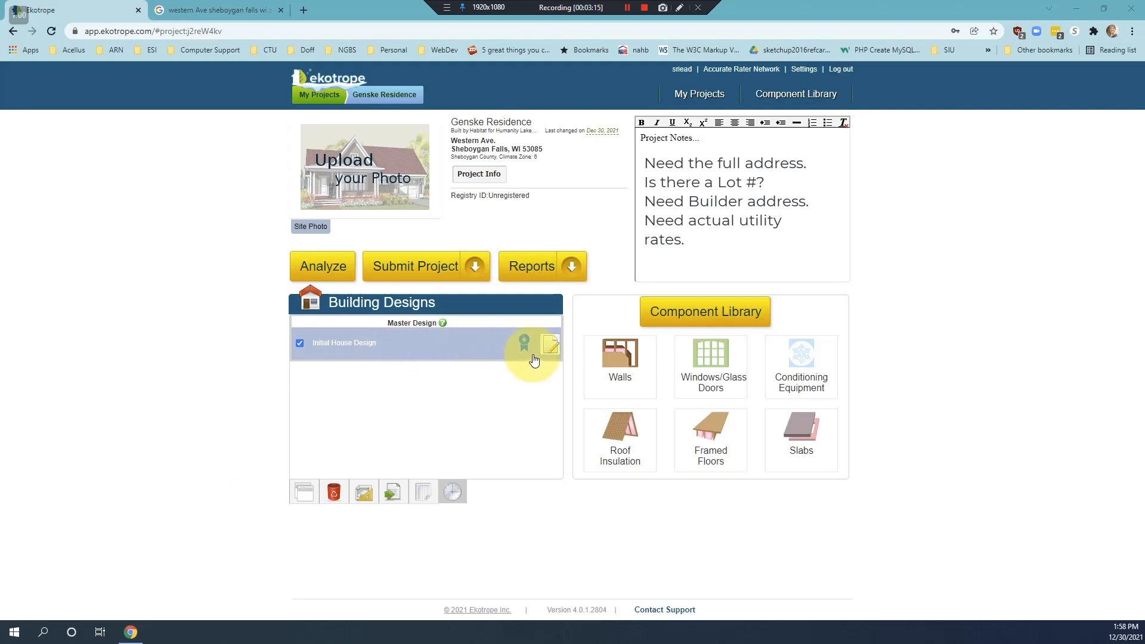
# - Open the Initial House Design for editing and mark it as having an unconditioned, attached garage
pyautogui.click(551, 344)
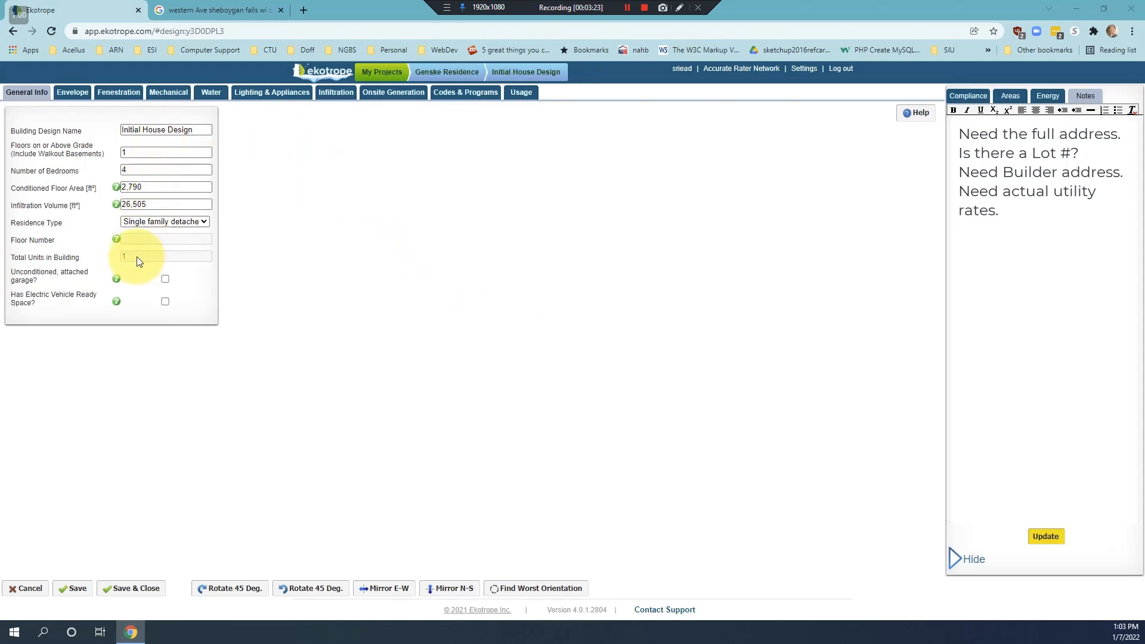
pyautogui.moveTo(117, 241)
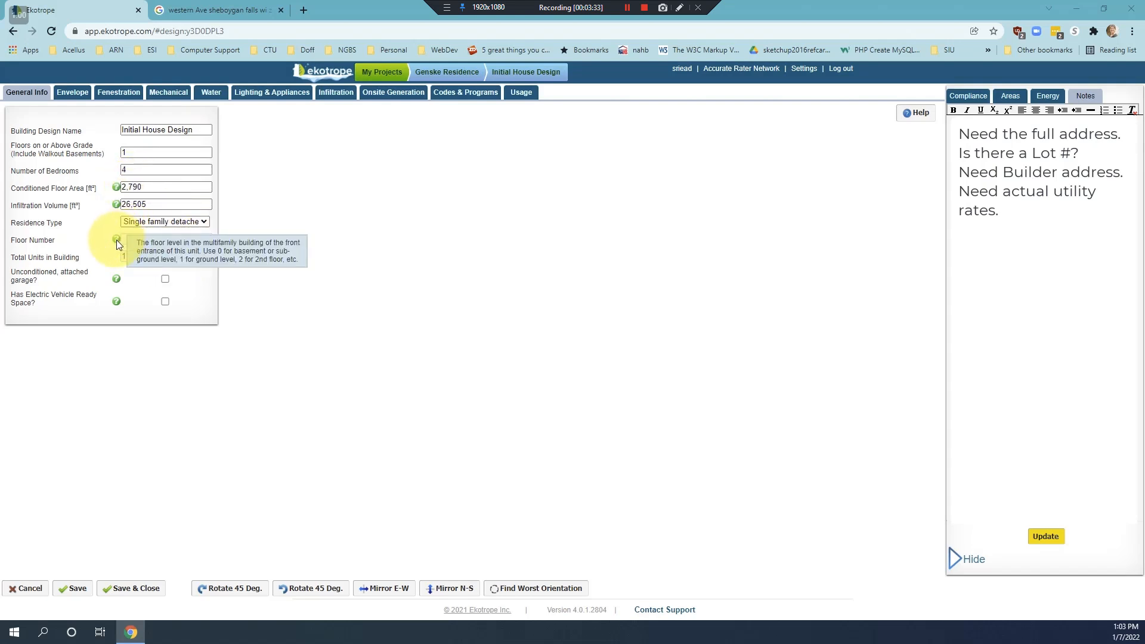
pyautogui.moveTo(118, 243)
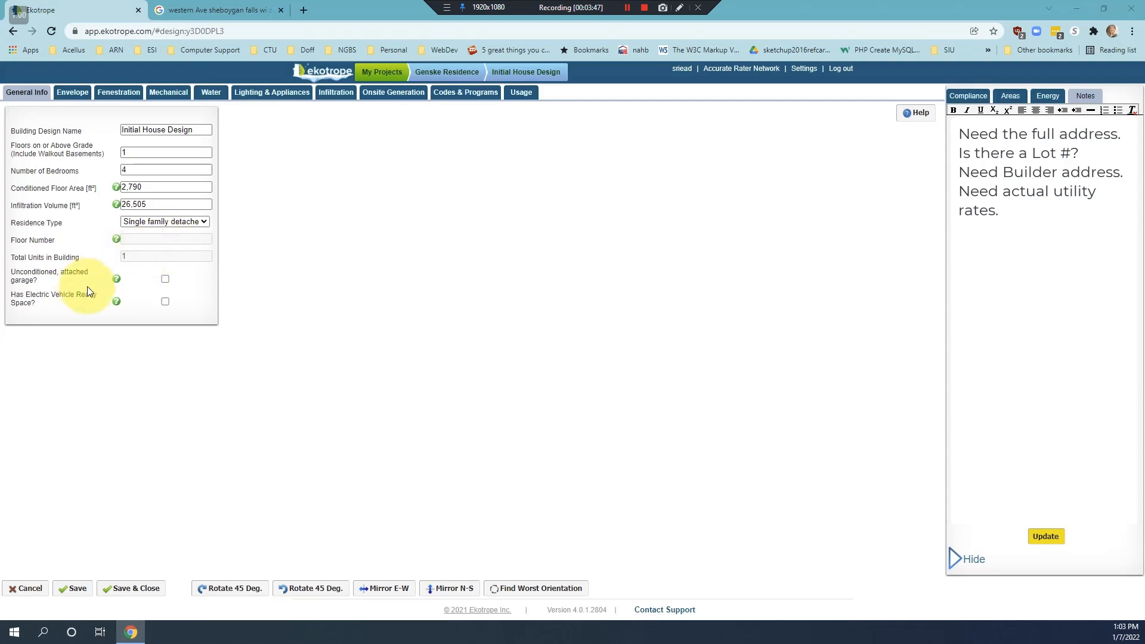
pyautogui.moveTo(116, 281)
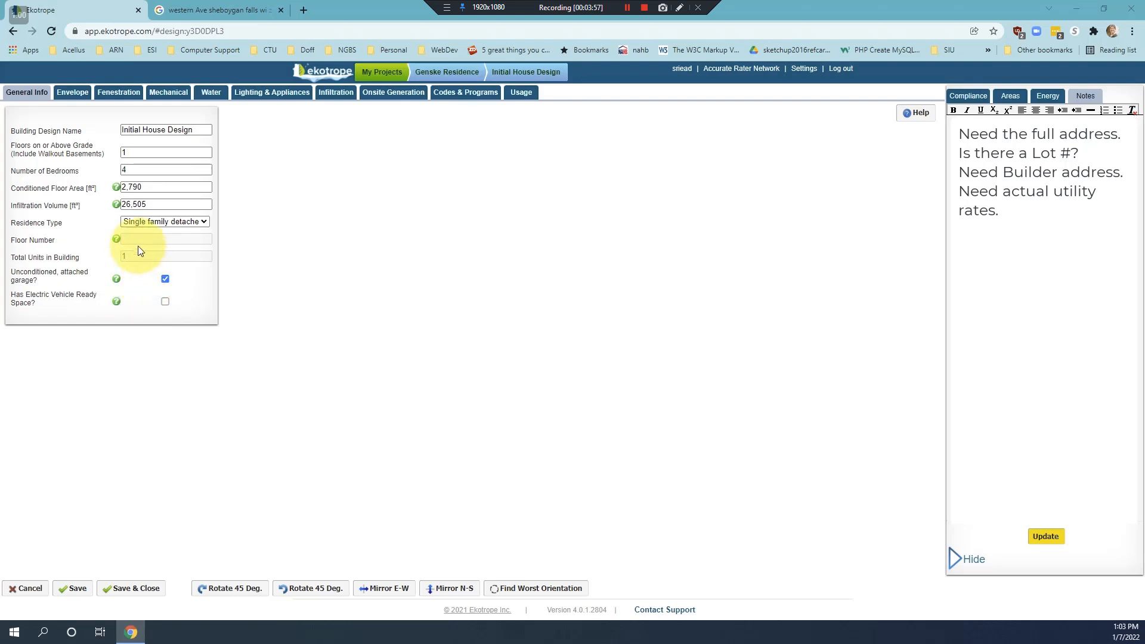
# - Open the building envelope and review the available slab types
pyautogui.click(74, 93)
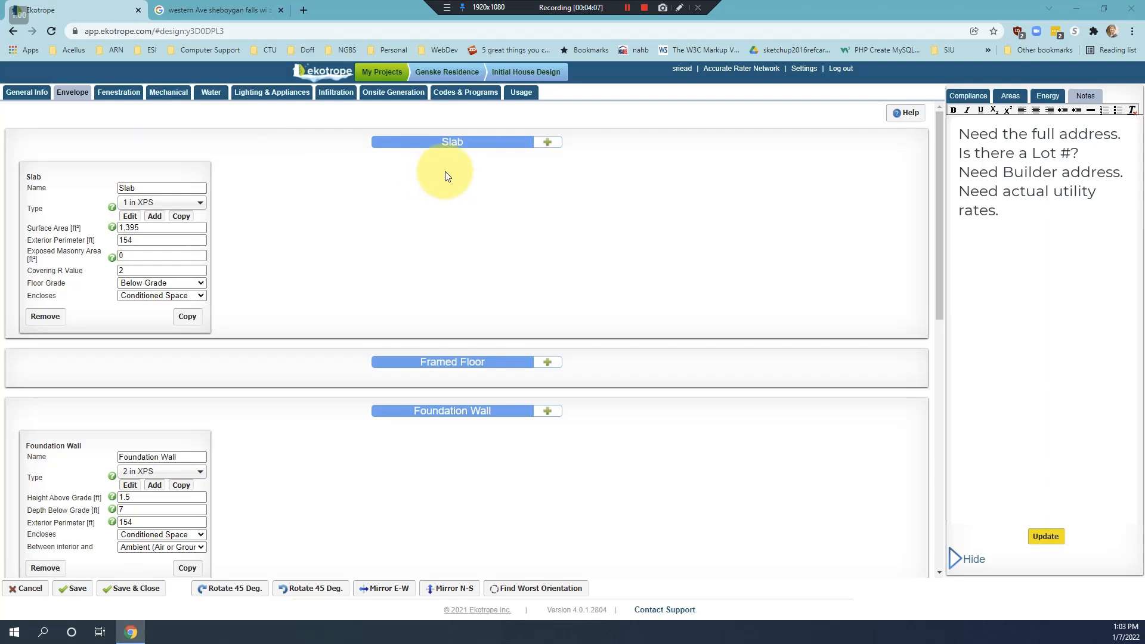
pyautogui.click(202, 204)
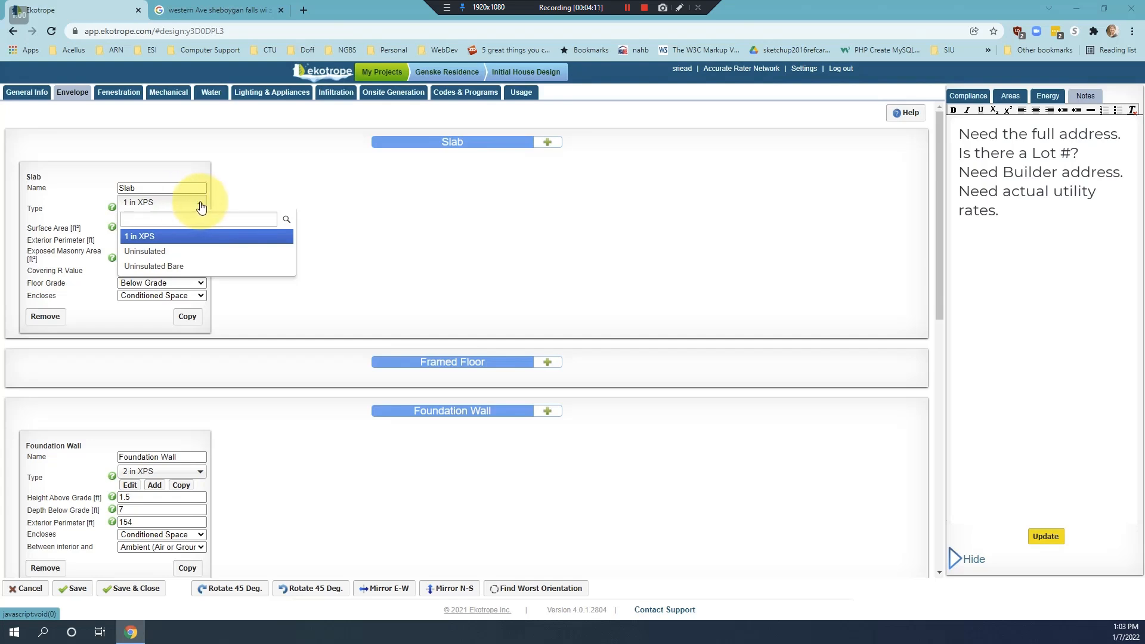
pyautogui.click(201, 206)
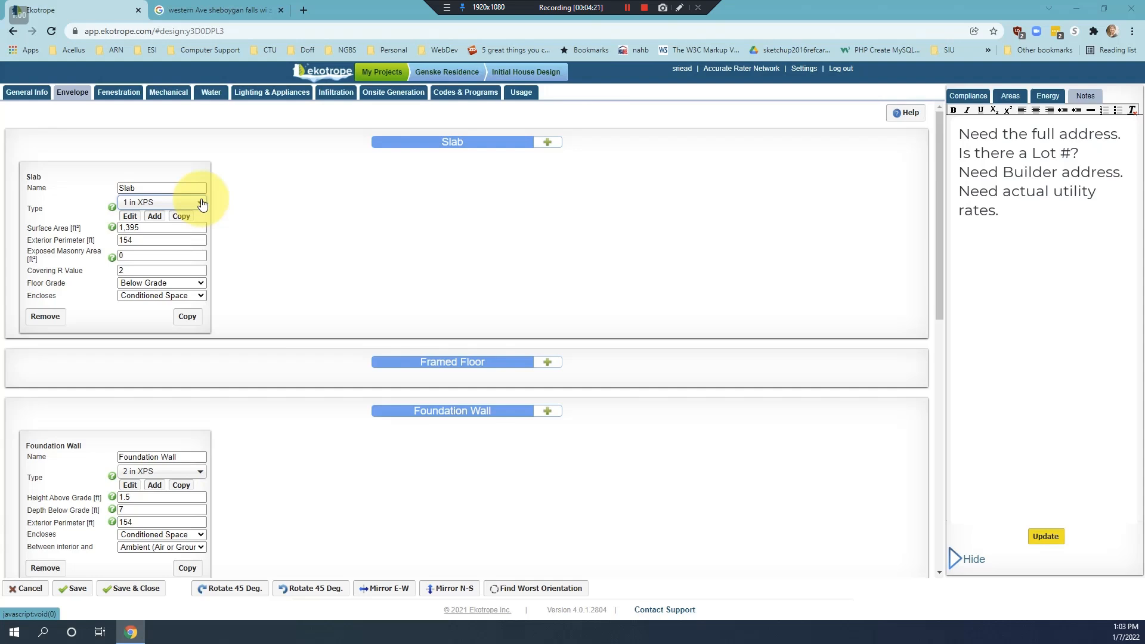
pyautogui.click(203, 204)
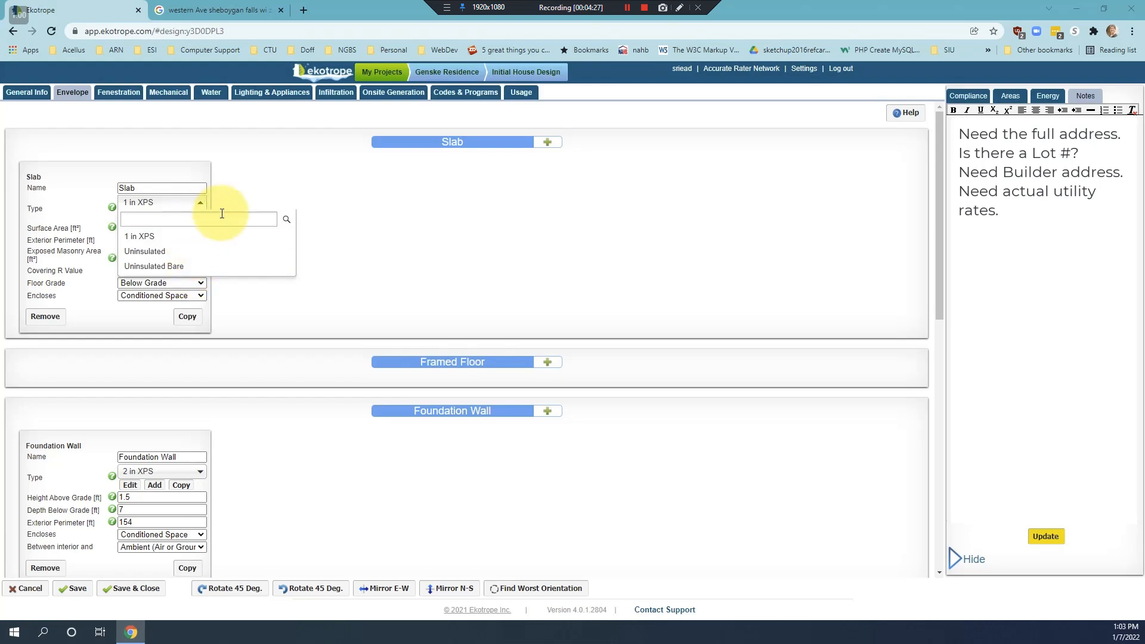
pyautogui.click(203, 204)
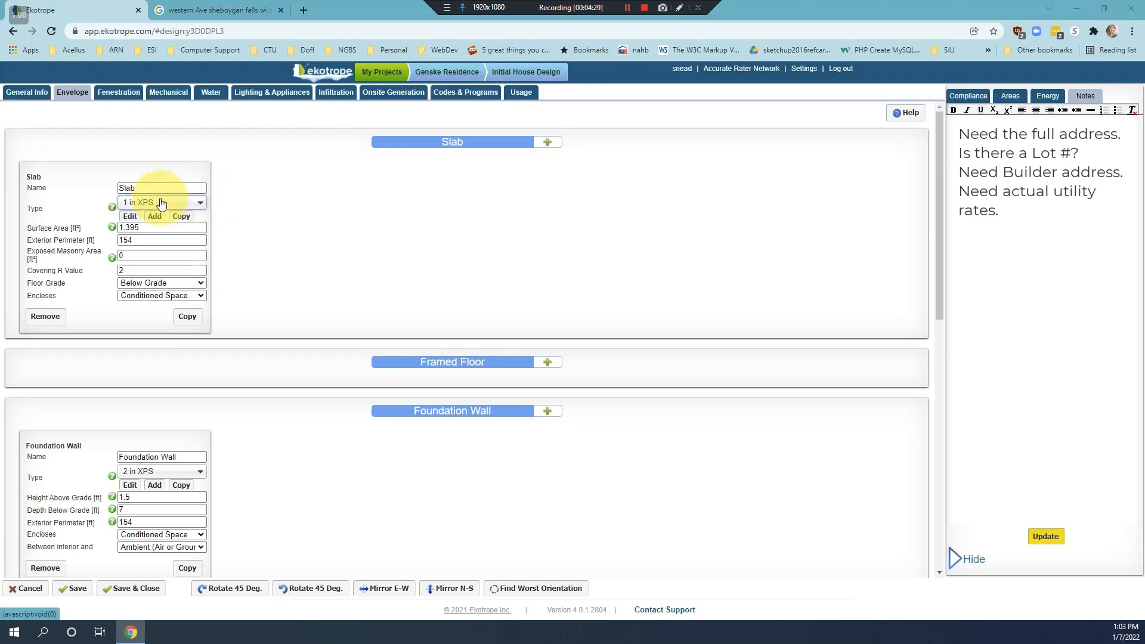
# - Add a new slab type with "4in Conc 2in Foam R10 Bare" as both its name and description
pyautogui.click(154, 217)
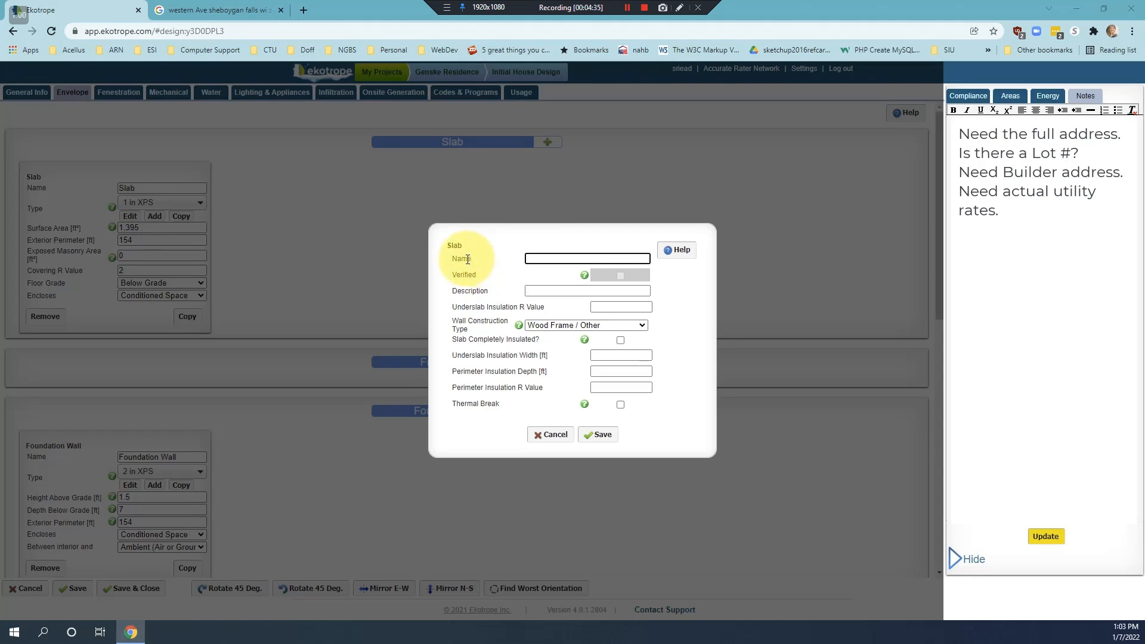
pyautogui.write('4in Con')
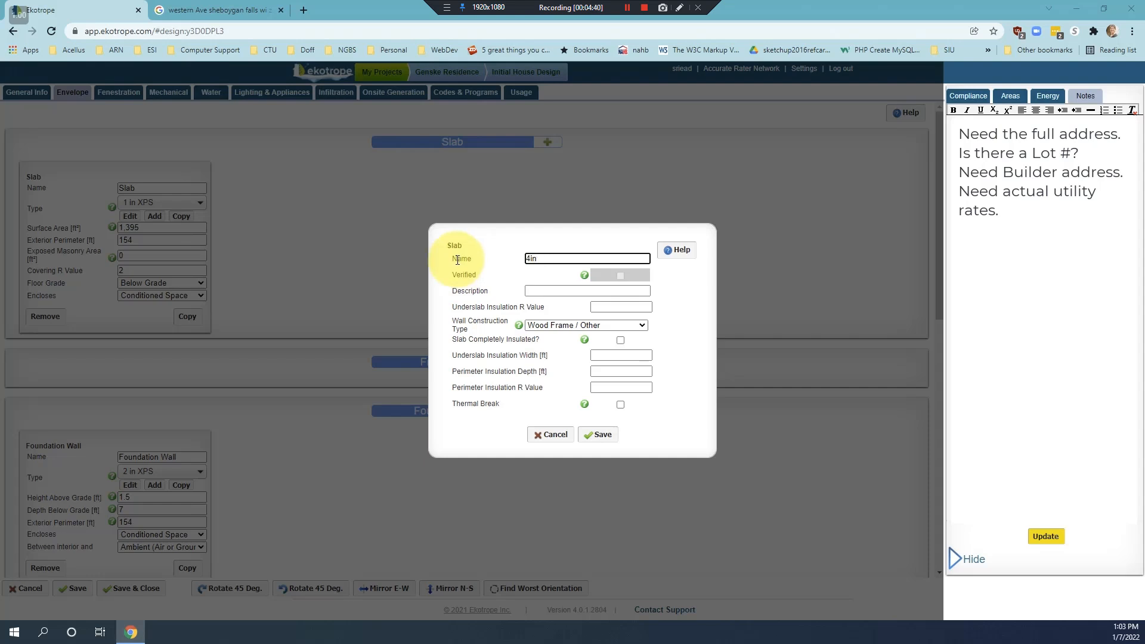
pyautogui.write('c 2in Foam R10')
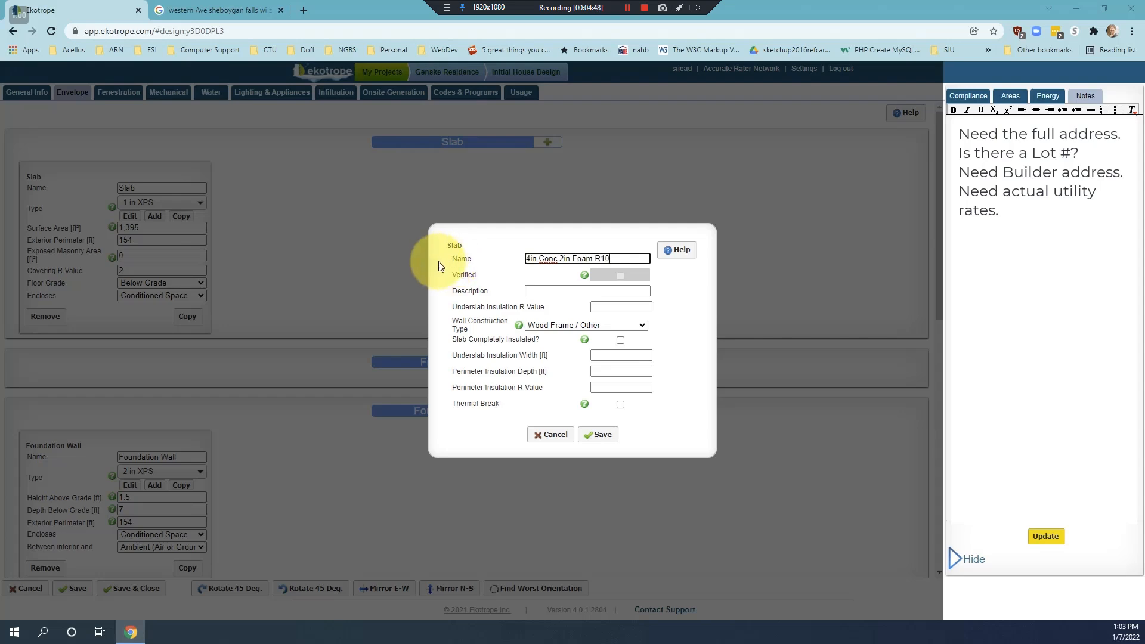
pyautogui.write(' Bare')
pyautogui.click(526, 290)
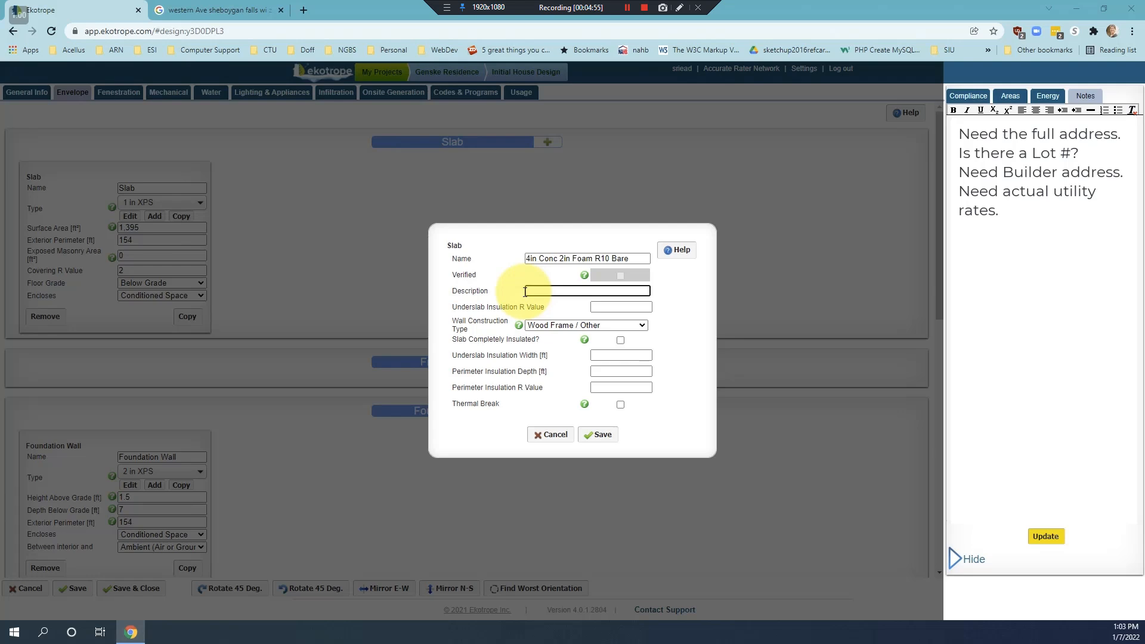
pyautogui.tripleClick(614, 258)
pyautogui.hotkey('ctrl', 'c')
pyautogui.click(540, 290)
pyautogui.hotkey('ctrl', 'v')
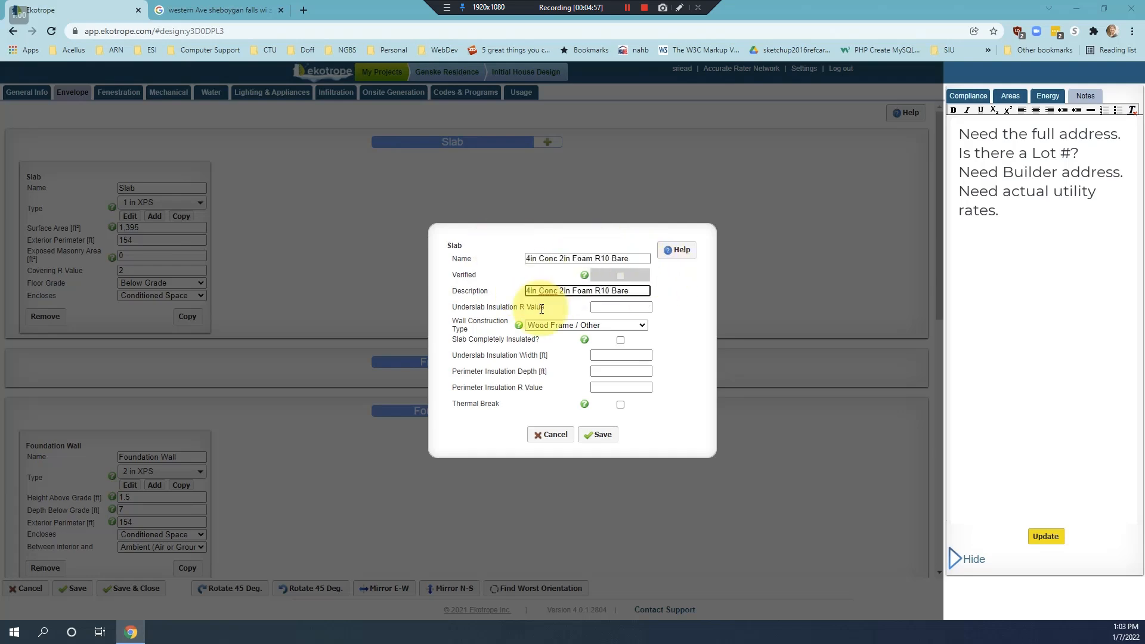
# - Give the new slab type an underslab insulation R value of 10, mark the slab as completely insulated, and save it
pyautogui.press('Tab')
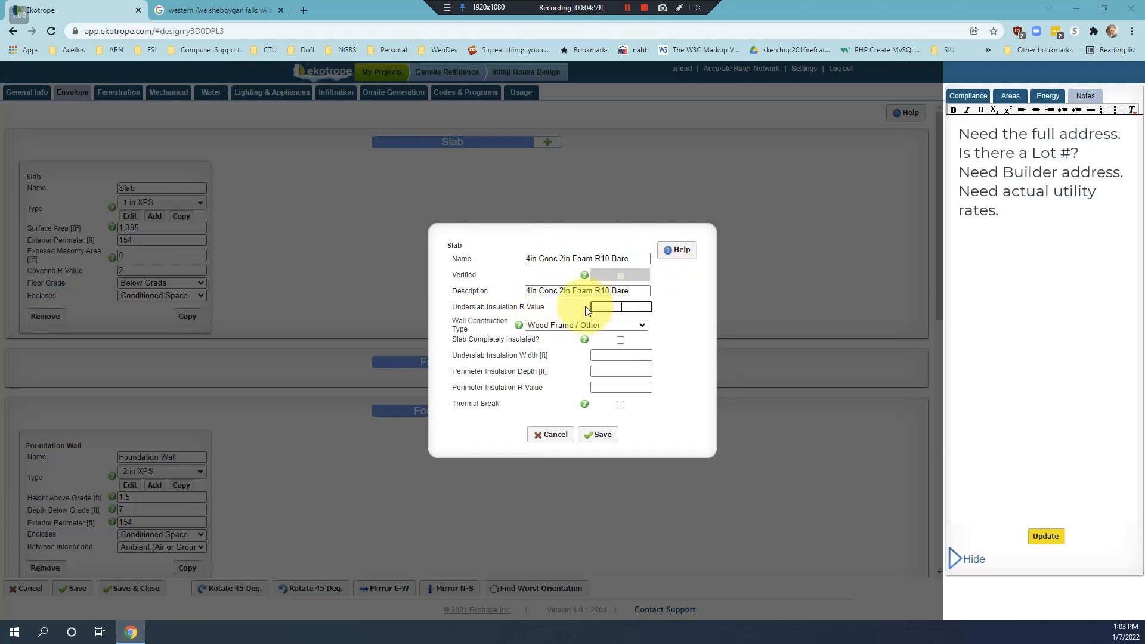
pyautogui.write('10')
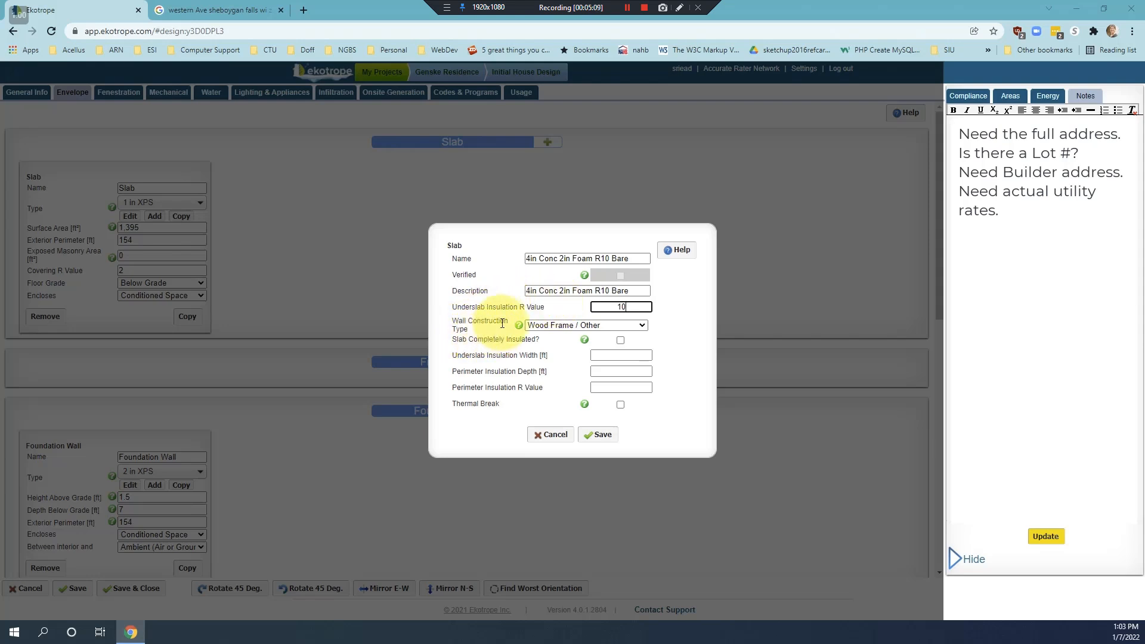
pyautogui.moveTo(518, 325)
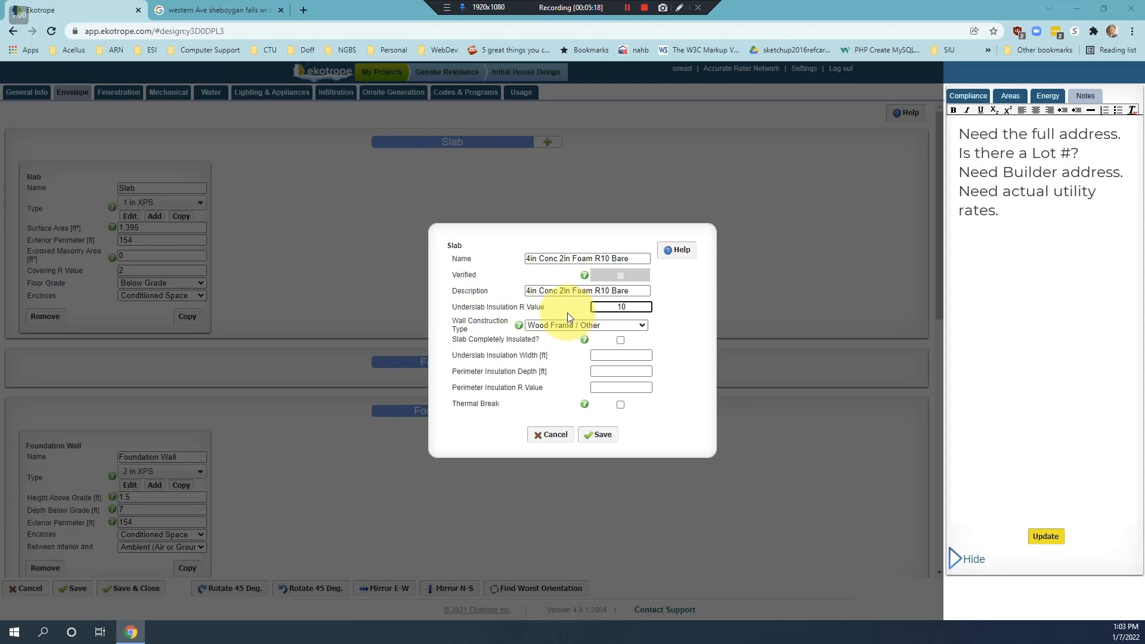
pyautogui.click(645, 324)
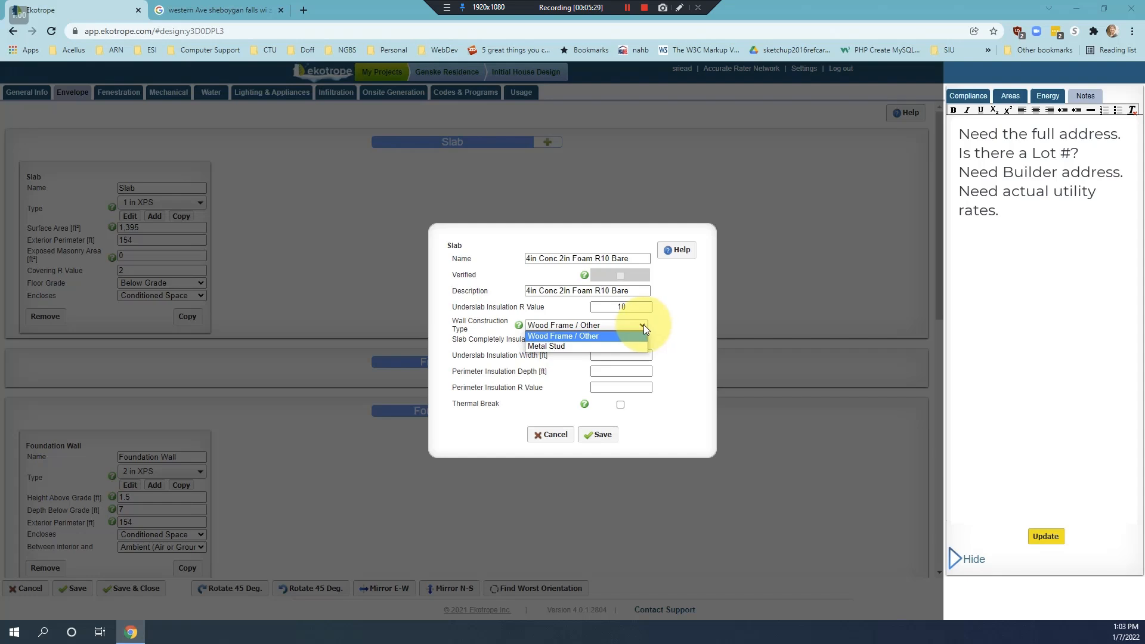
pyautogui.click(642, 324)
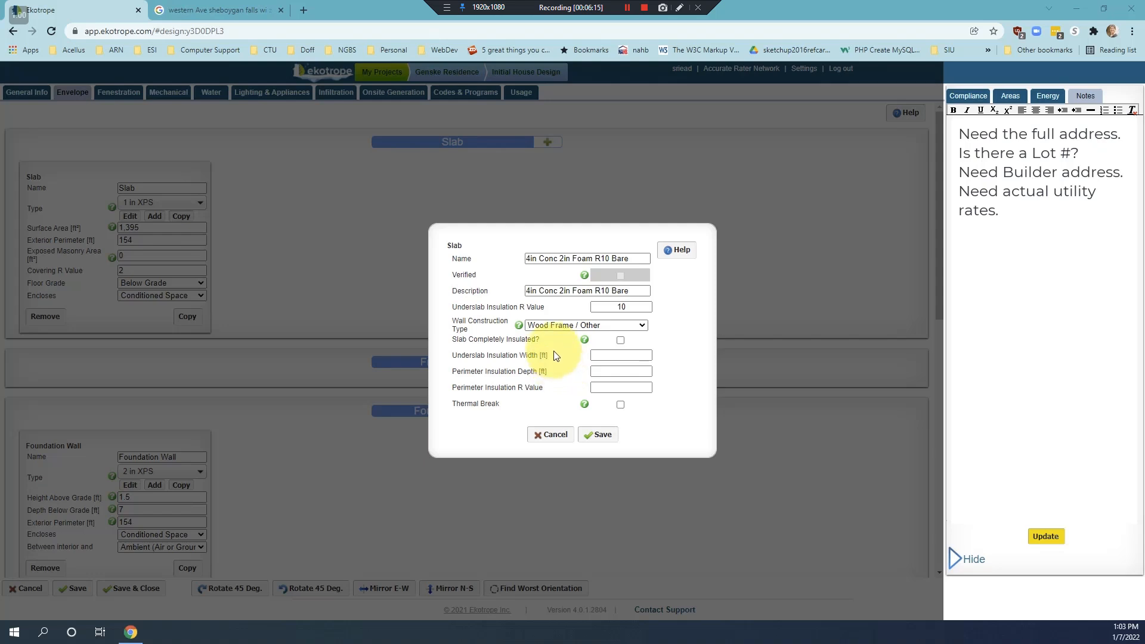
pyautogui.click(620, 341)
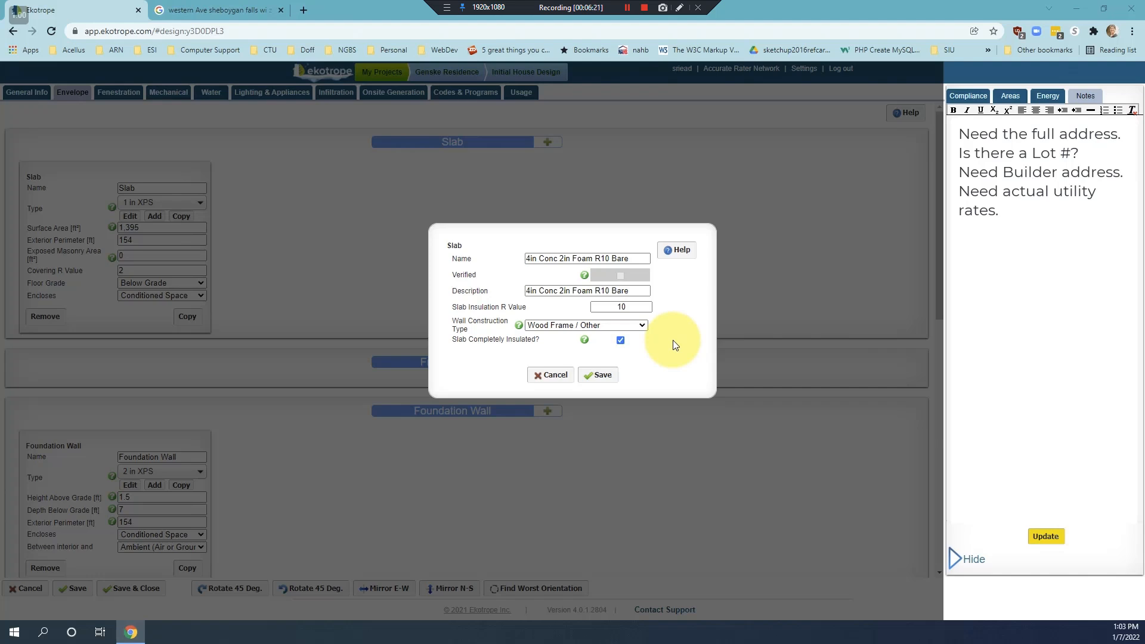
pyautogui.click(604, 377)
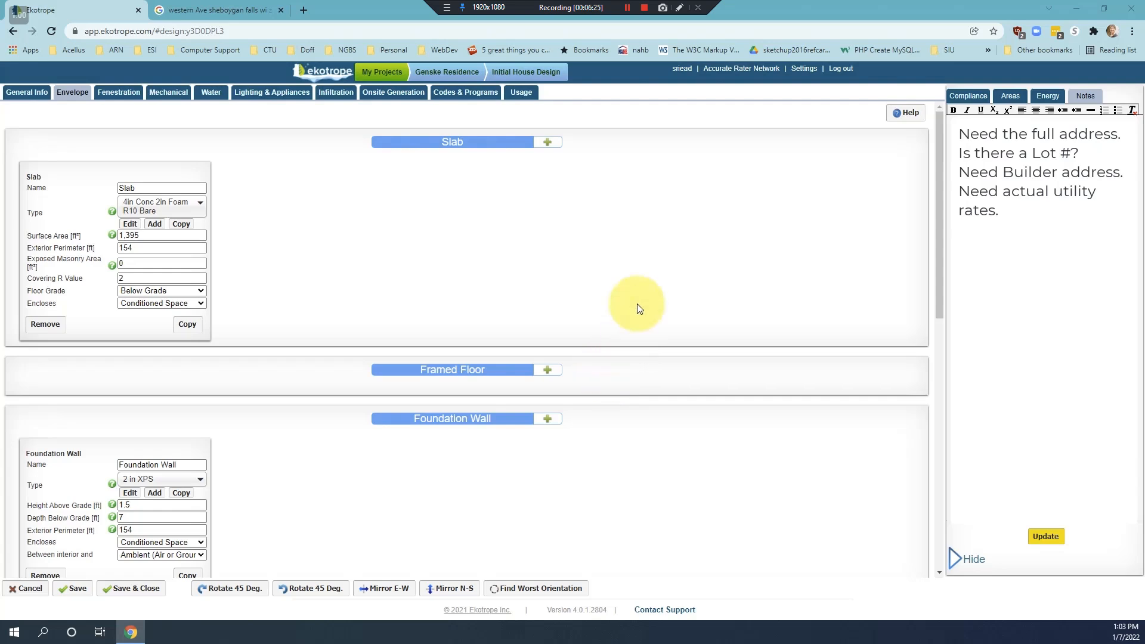
# - Set the slab's exterior perimeter to 153 ft, exposed masonry area to 1395 ft² and covering R value to 0, keeping Below Grade and Conditioned Space
pyautogui.click(137, 248)
pyautogui.press('BackSpace')
pyautogui.write('3')
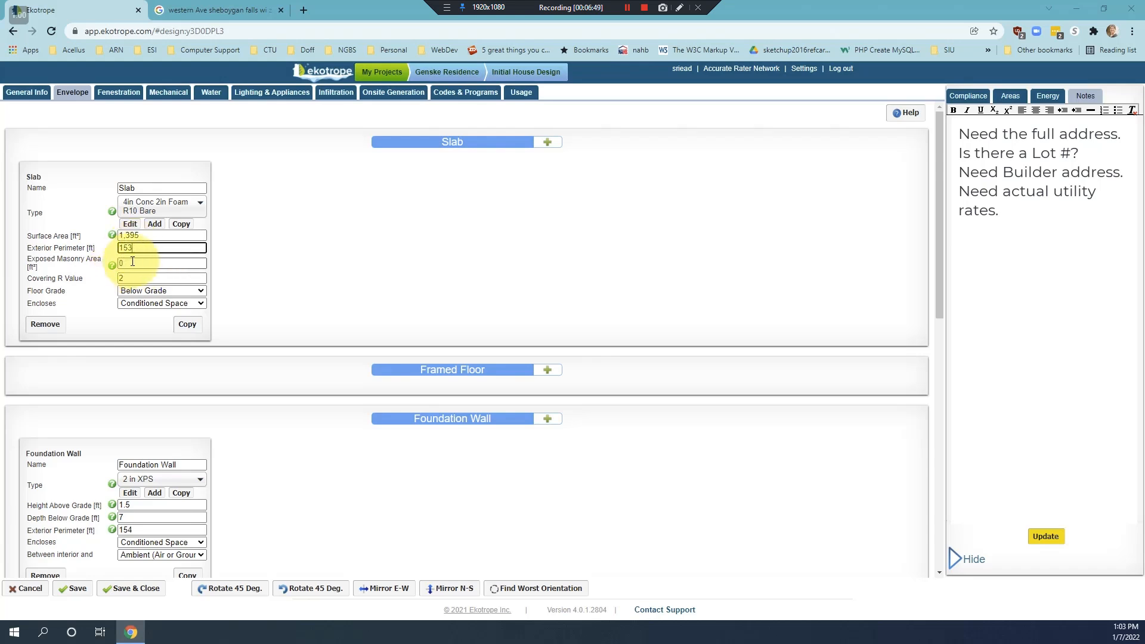
pyautogui.moveTo(112, 266)
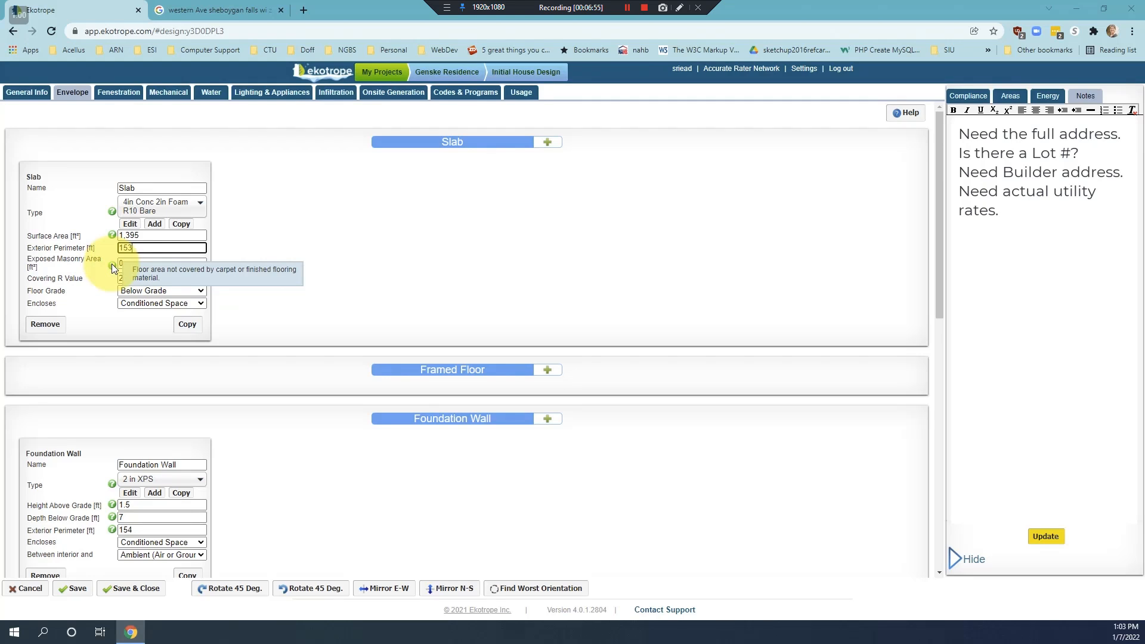
pyautogui.click(120, 263)
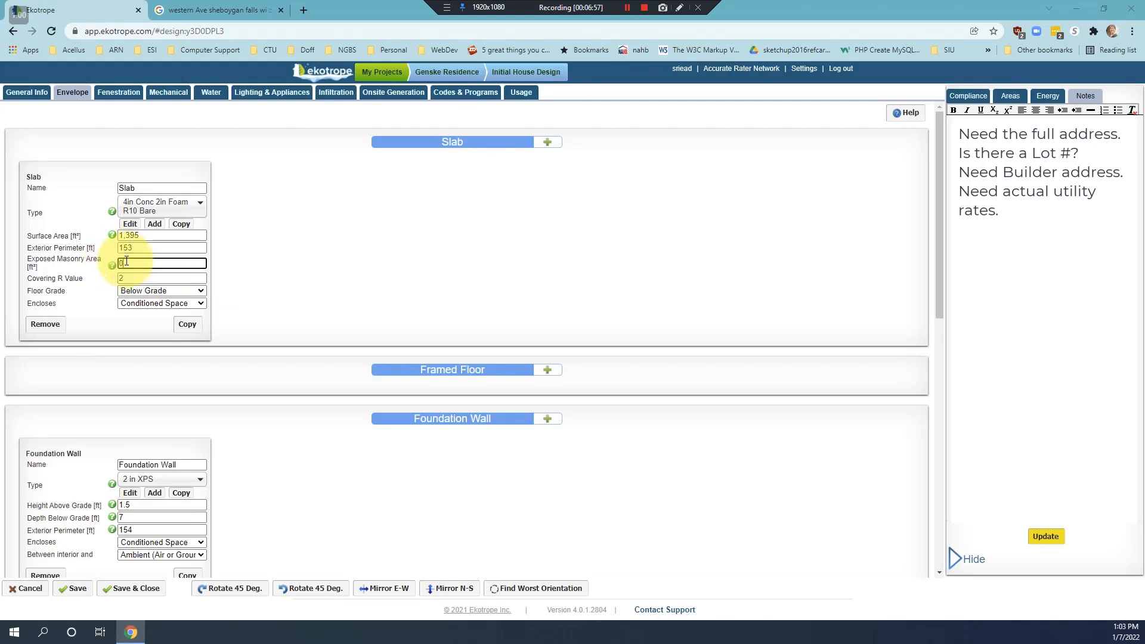
pyautogui.write('1395')
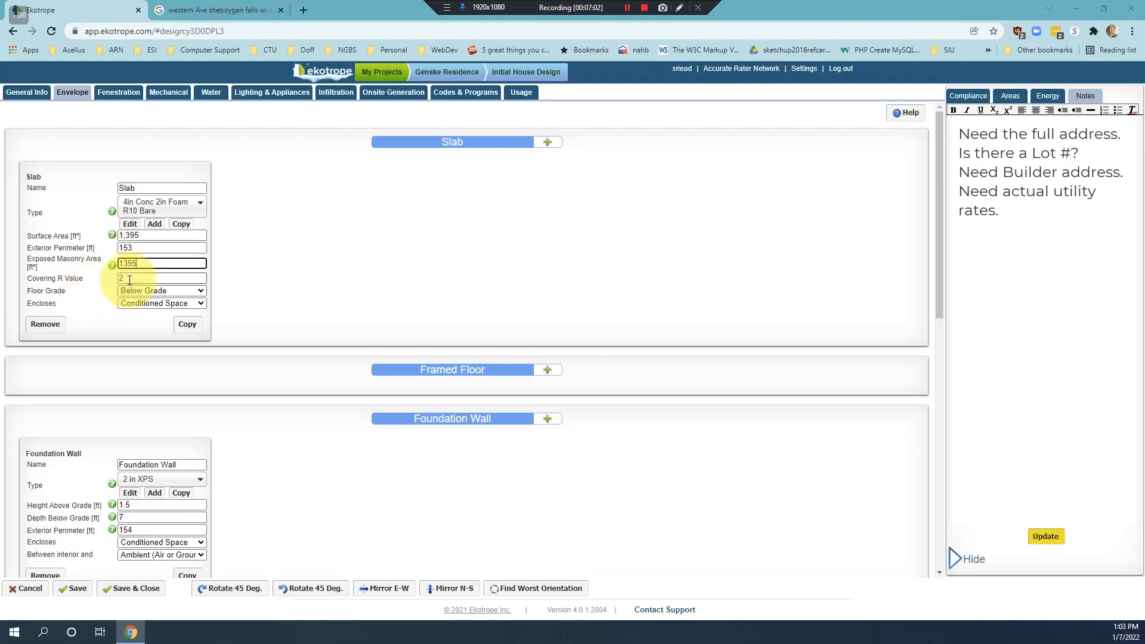
pyautogui.press('Tab')
pyautogui.write('0')
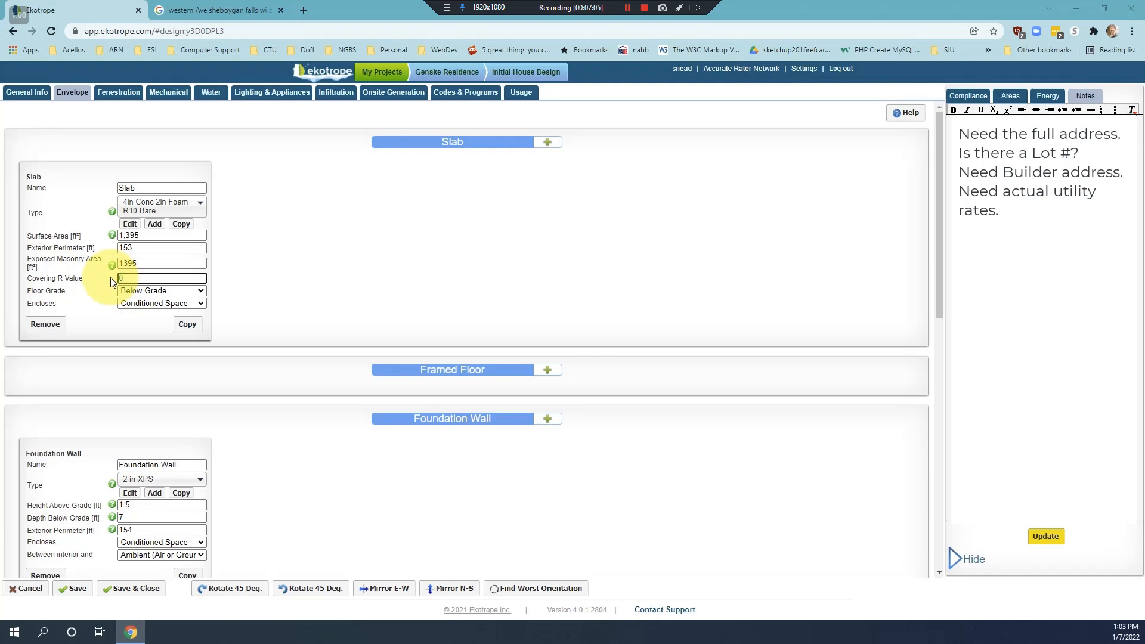
pyautogui.click(197, 290)
pyautogui.click(198, 290)
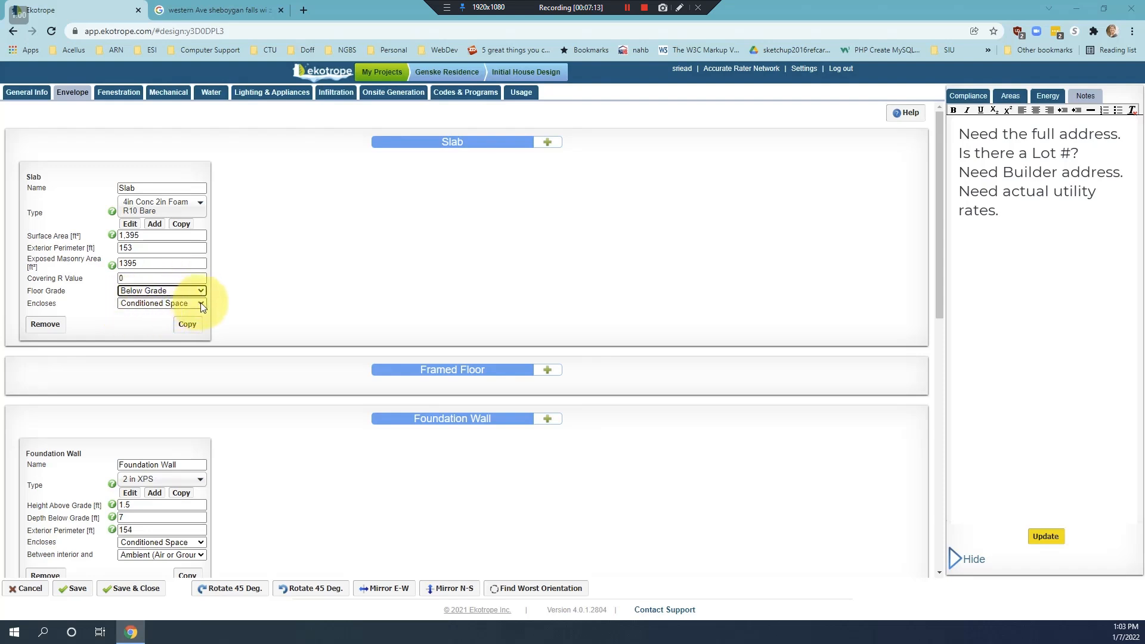
pyautogui.click(200, 304)
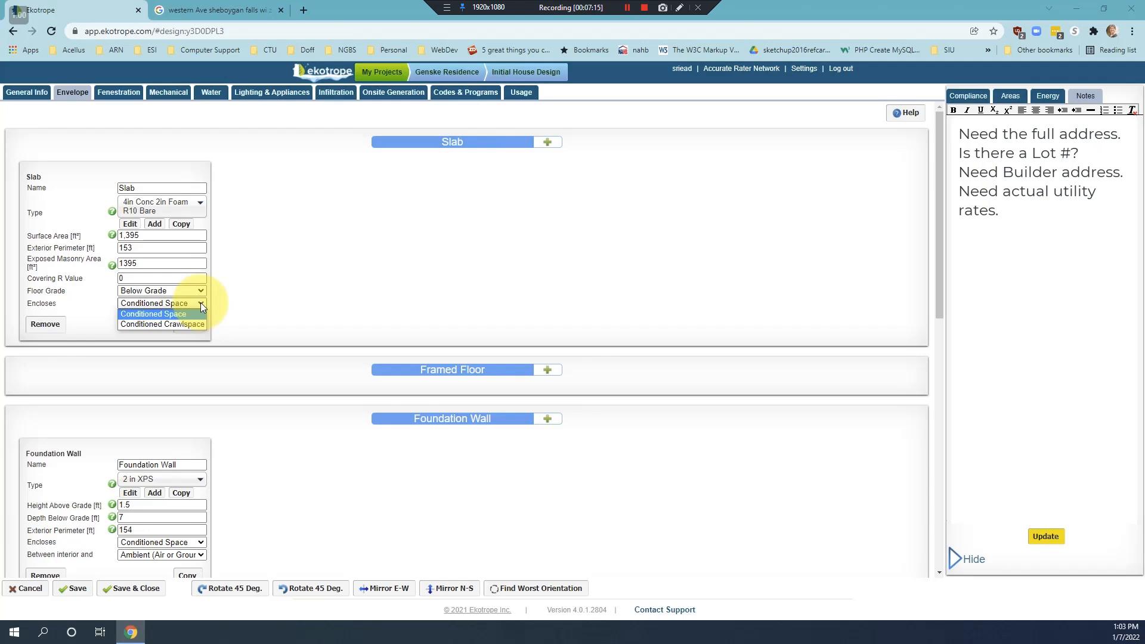
pyautogui.click(200, 302)
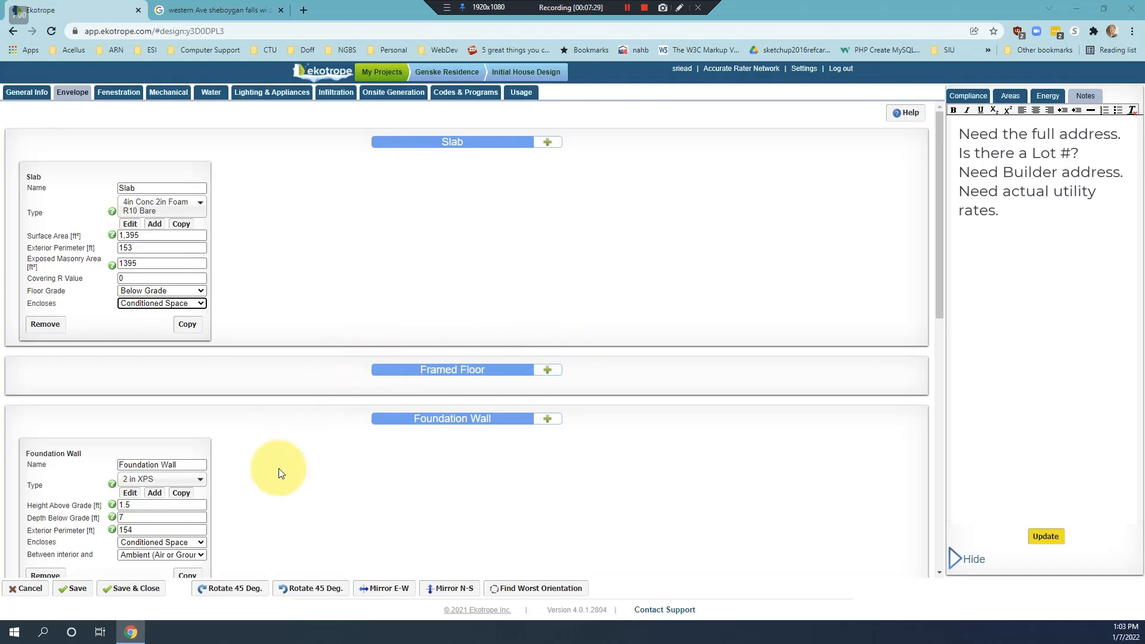
# - Set the foundation wall's height above grade to 1.0 ft and its exterior perimeter to 129 ft, keeping the 2 in XPS type
pyautogui.moveTo(942, 277); pyautogui.dragTo(928, 385)
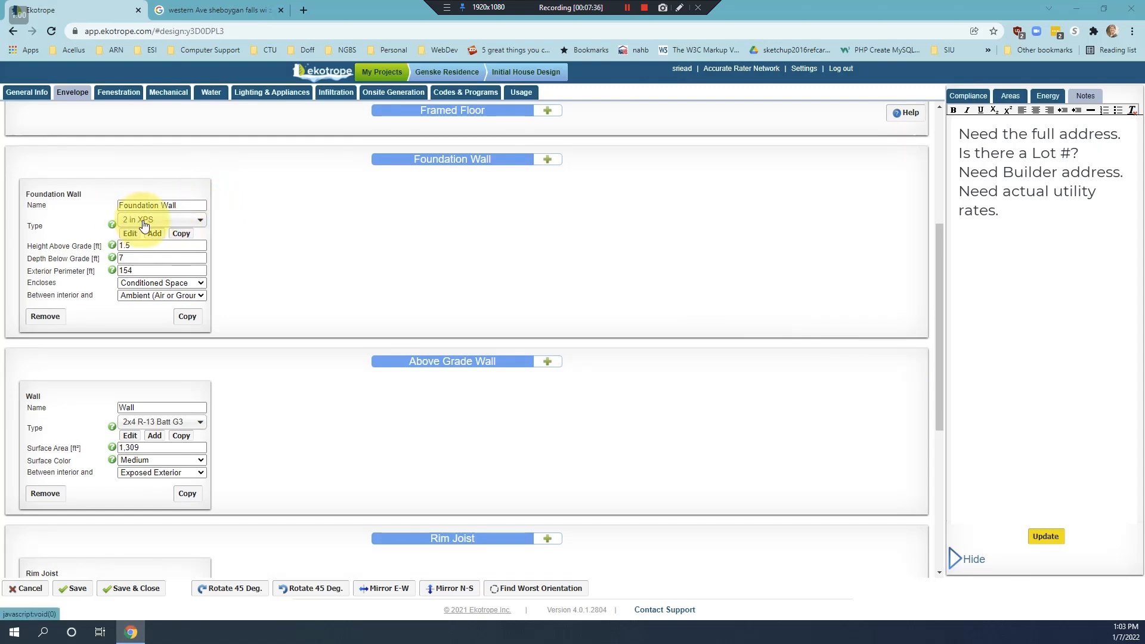
pyautogui.click(200, 221)
pyautogui.click(284, 314)
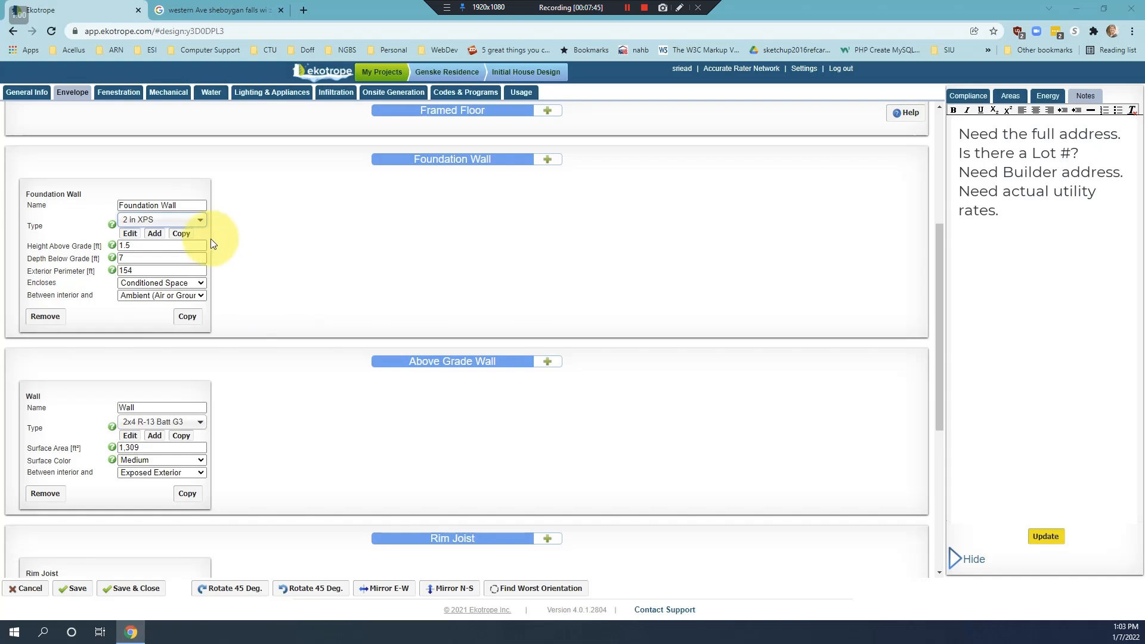
pyautogui.click(134, 244)
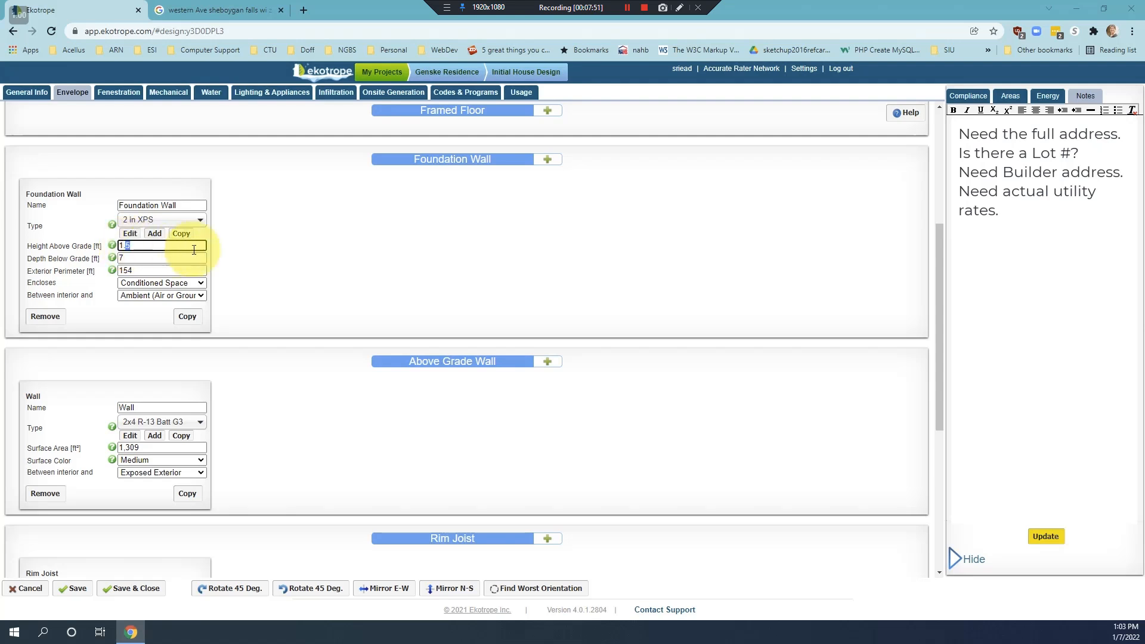
pyautogui.press('BackSpace')
pyautogui.write('0')
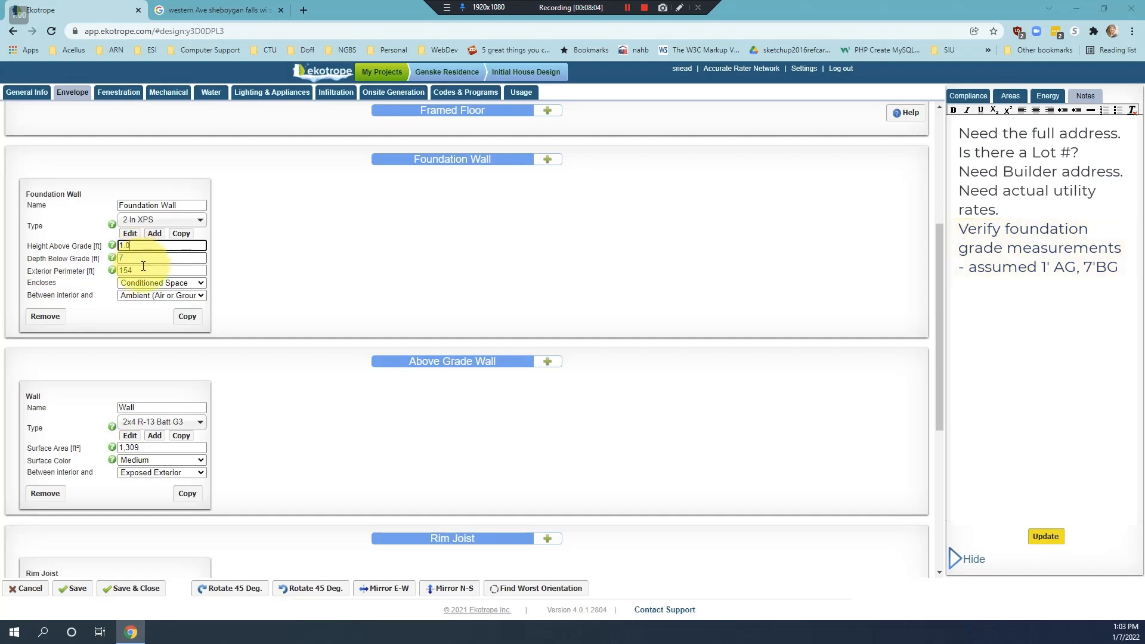
pyautogui.moveTo(142, 270); pyautogui.dragTo(83, 271)
pyautogui.write('153')
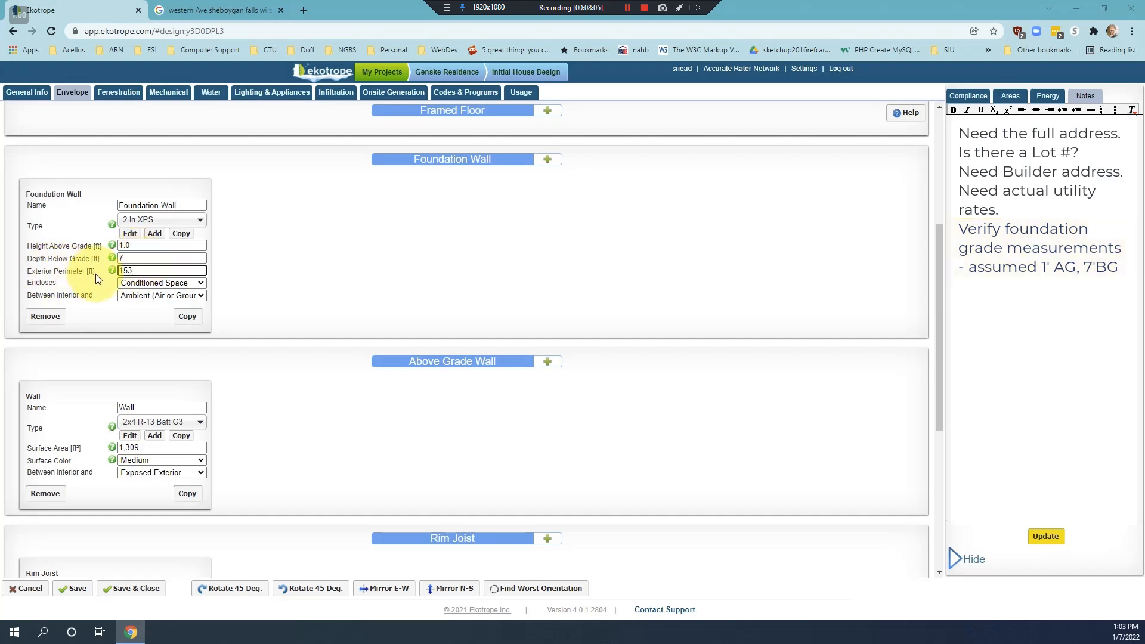
pyautogui.doubleClick(136, 267)
pyautogui.write('129')
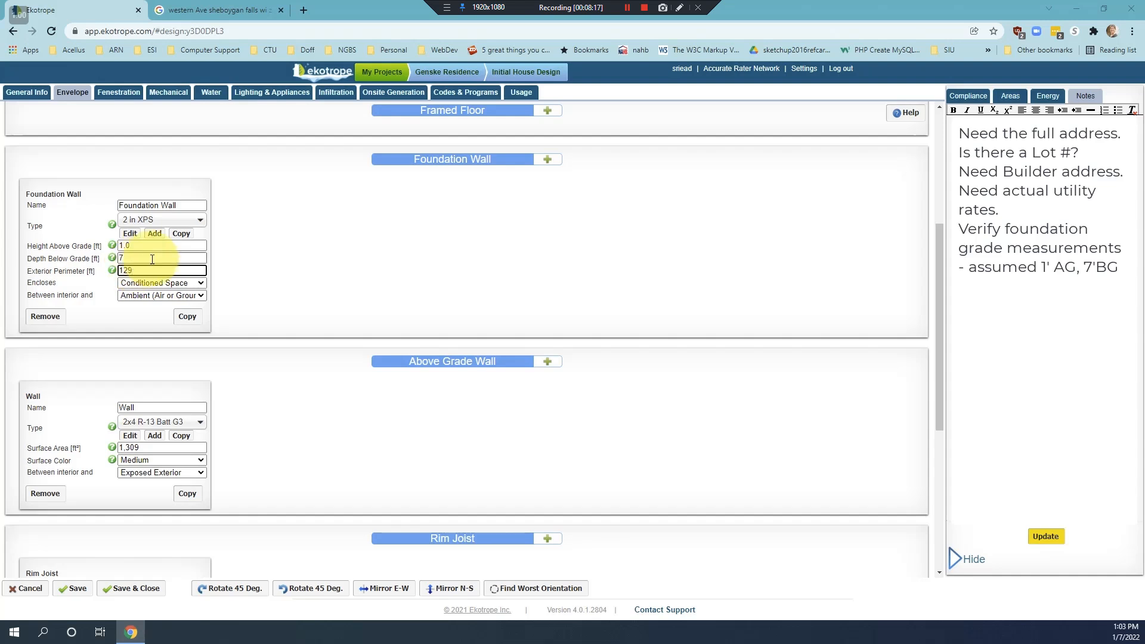
pyautogui.click(188, 316)
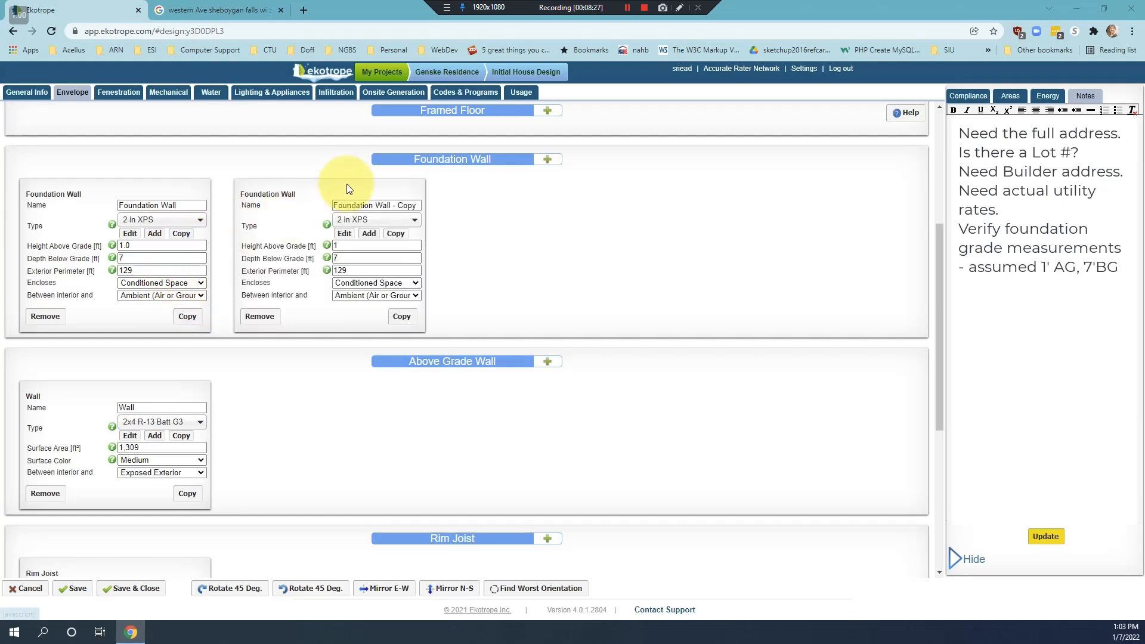
pyautogui.click(352, 266)
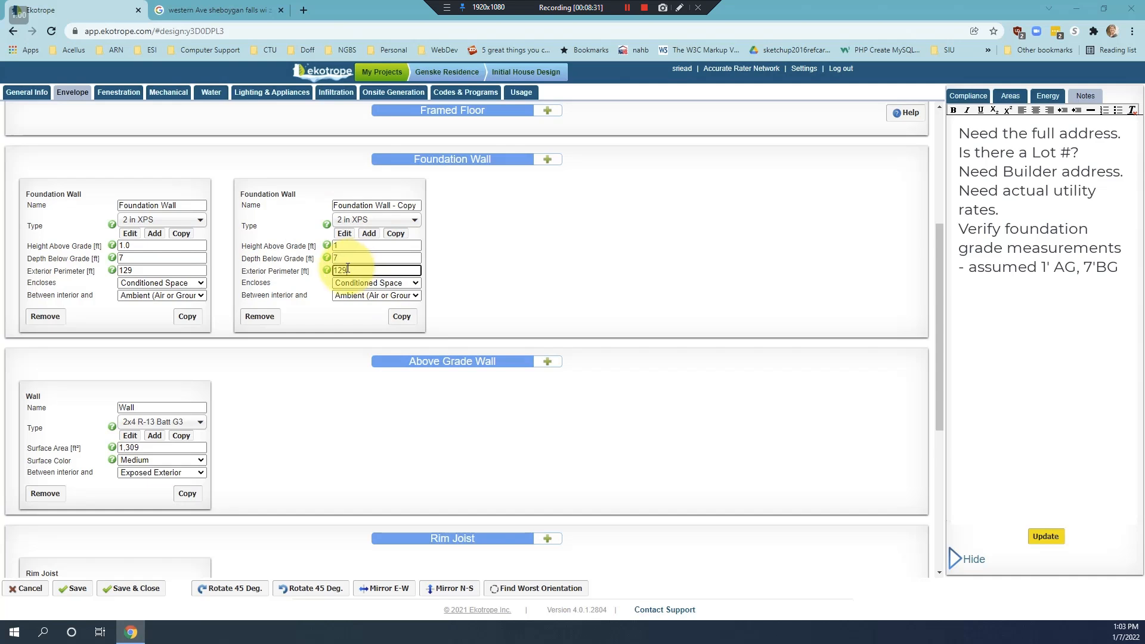
pyautogui.moveTo(345, 268); pyautogui.dragTo(317, 267)
pyautogui.write('24')
pyautogui.click(543, 266)
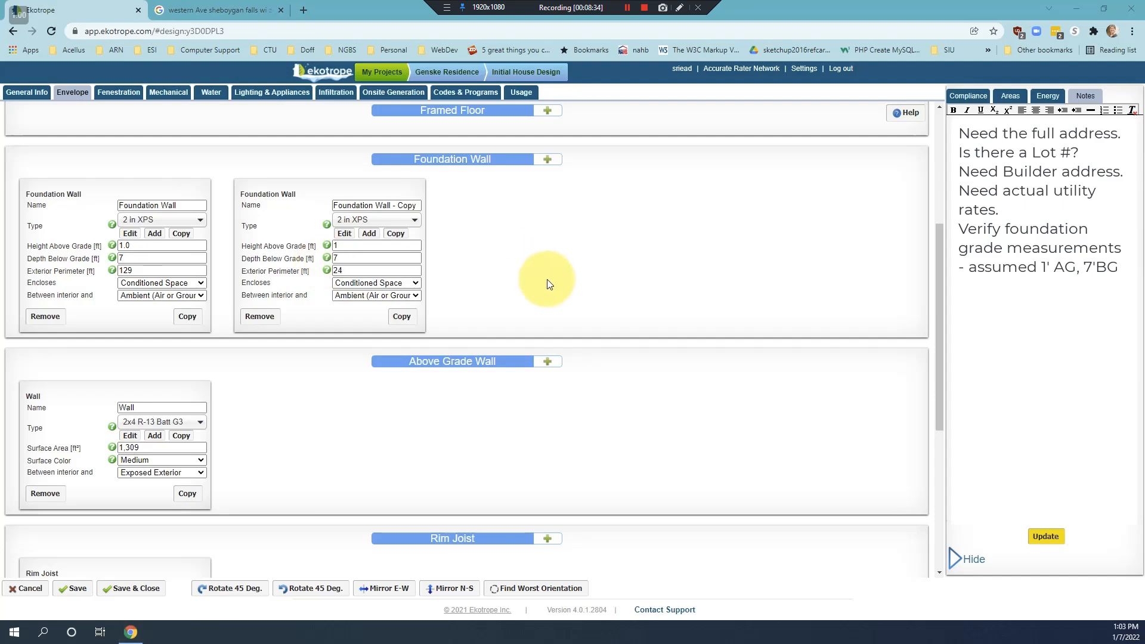
pyautogui.click(416, 295)
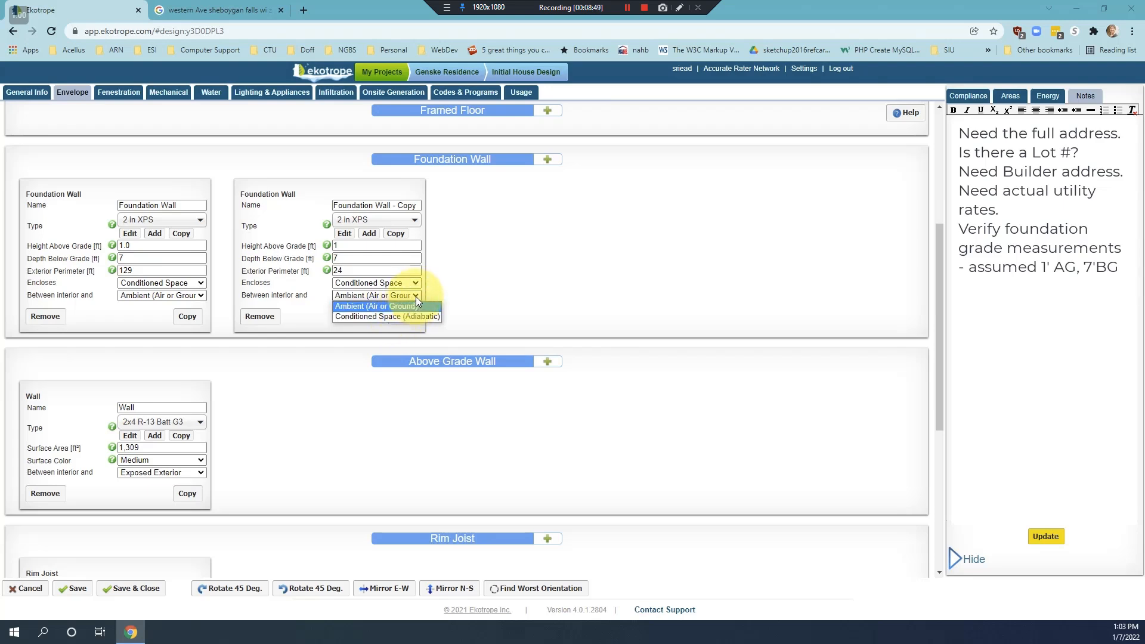
pyautogui.click(416, 296)
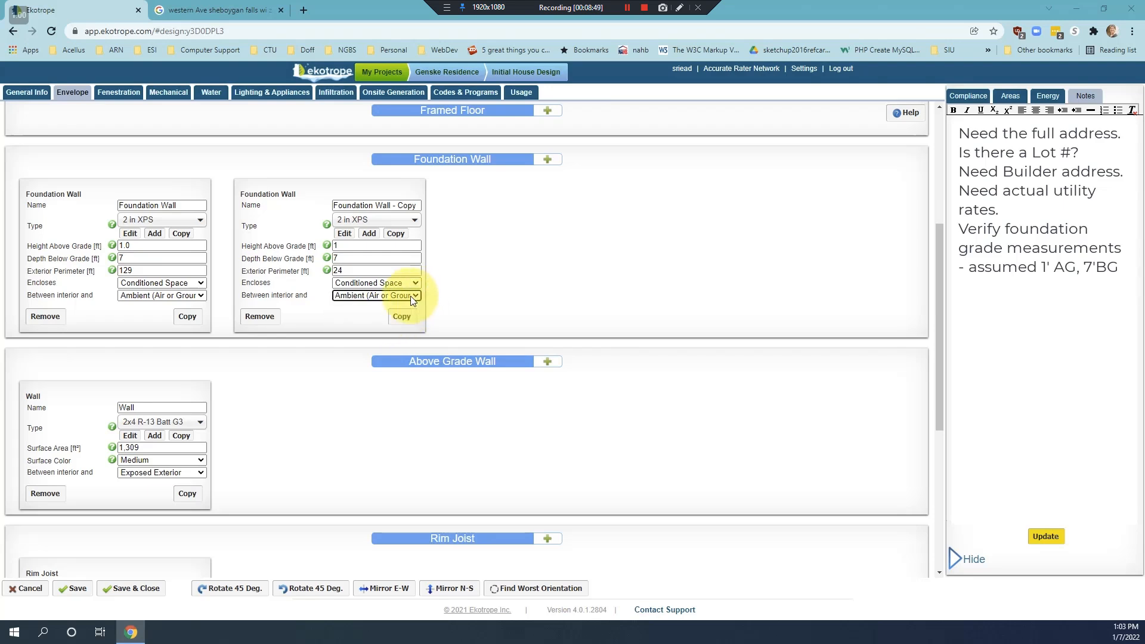
pyautogui.click(268, 317)
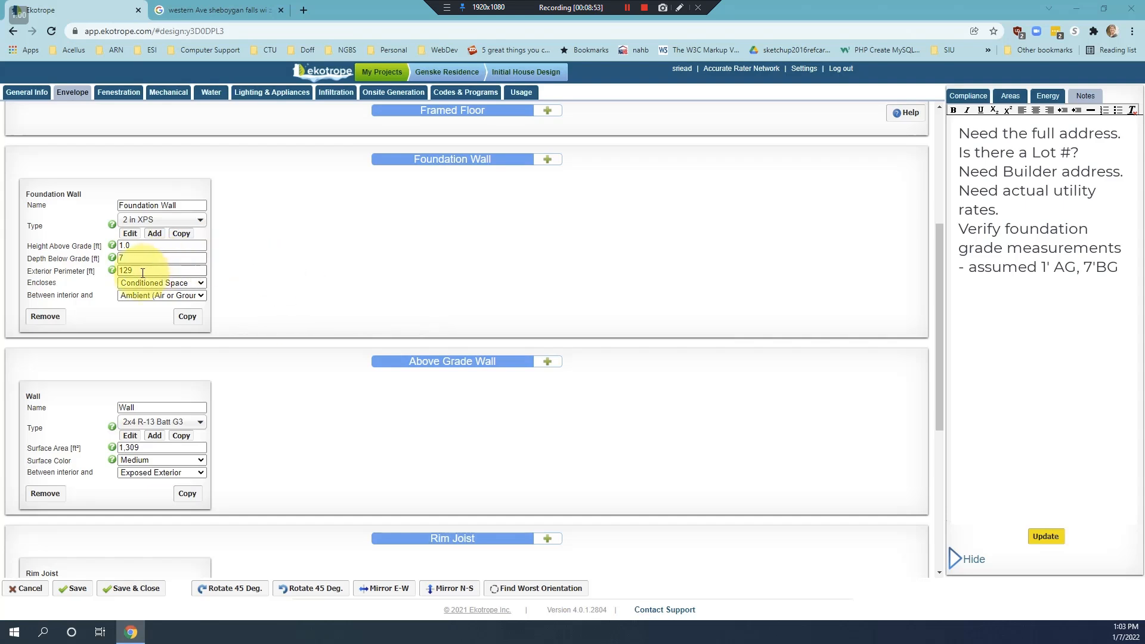
# - Set the foundation wall's exterior perimeter to 153 ft
pyautogui.moveTo(134, 270); pyautogui.dragTo(121, 271)
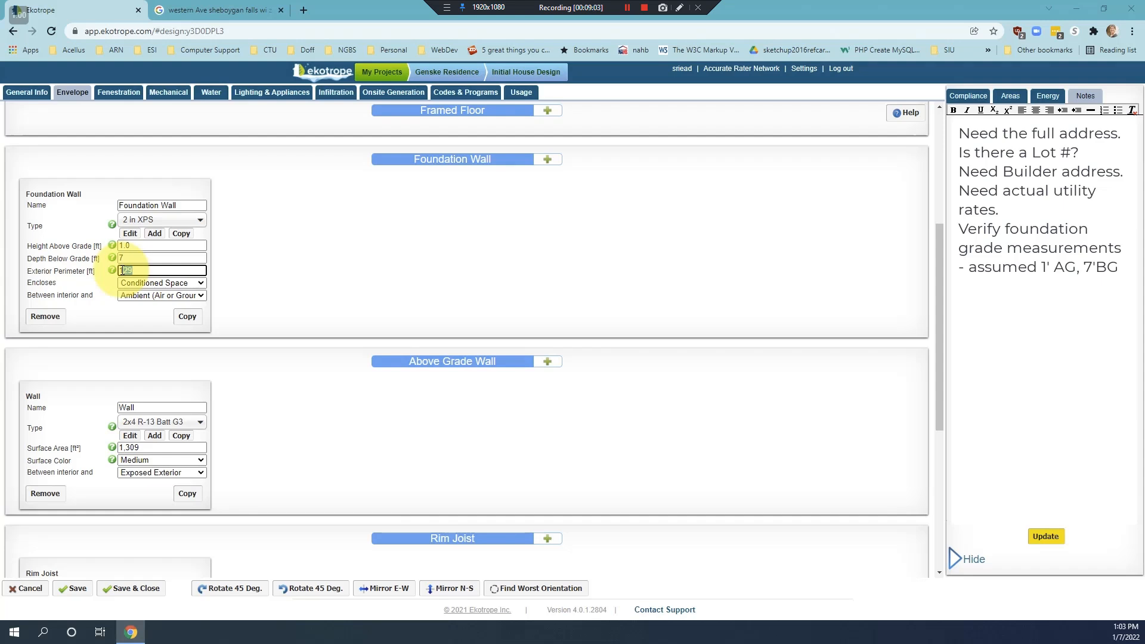
pyautogui.write('53')
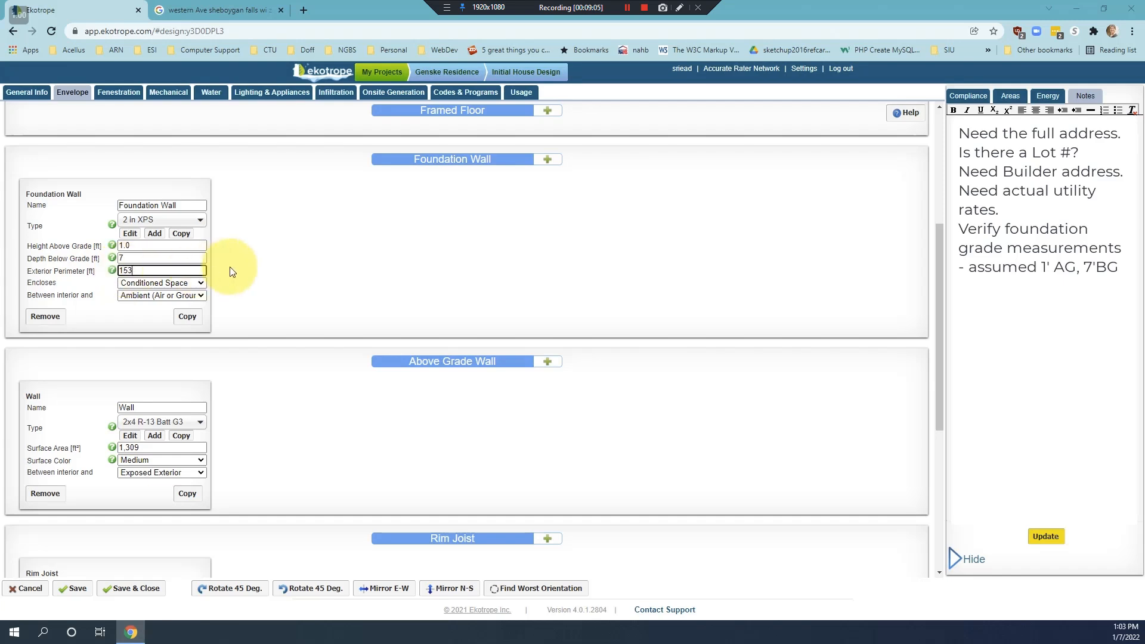
# - Rename the above grade wall "Ambient" and set its type to 2x6 R-19 Batt
pyautogui.click(940, 242)
pyautogui.moveTo(940, 243); pyautogui.dragTo(936, 327)
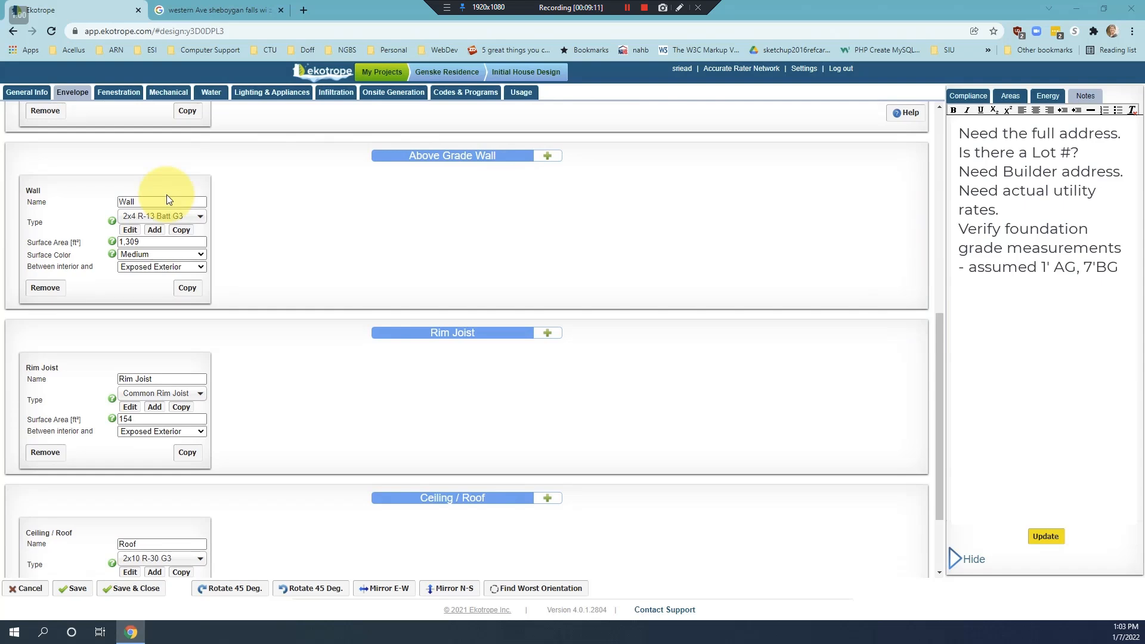
pyautogui.click(143, 199)
pyautogui.moveTo(138, 199); pyautogui.dragTo(98, 194)
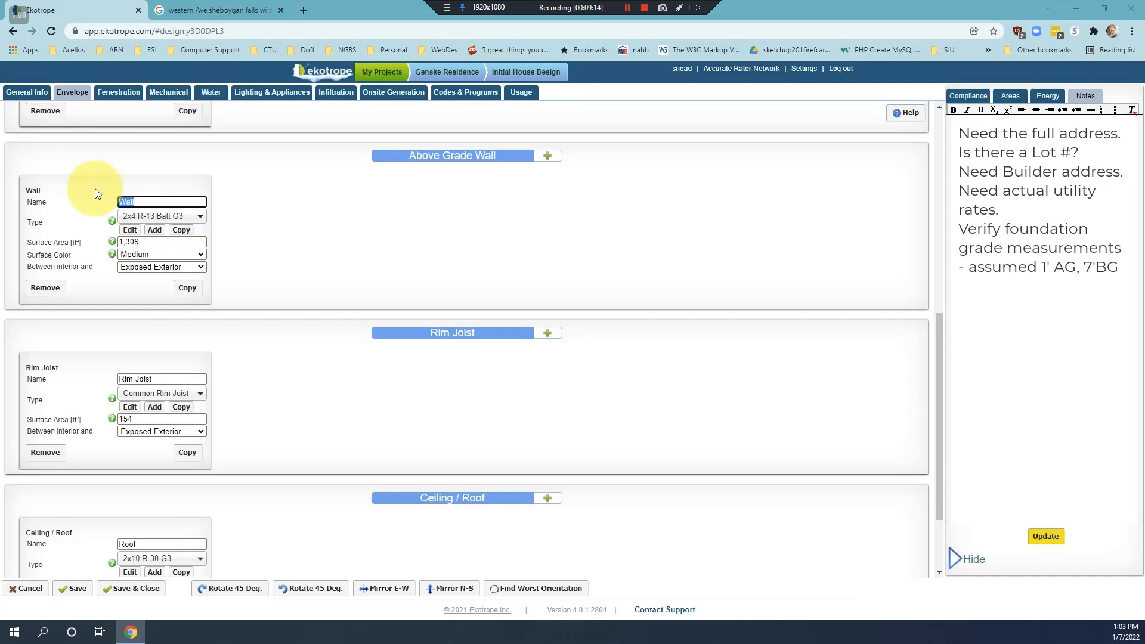
pyautogui.write('Ambient')
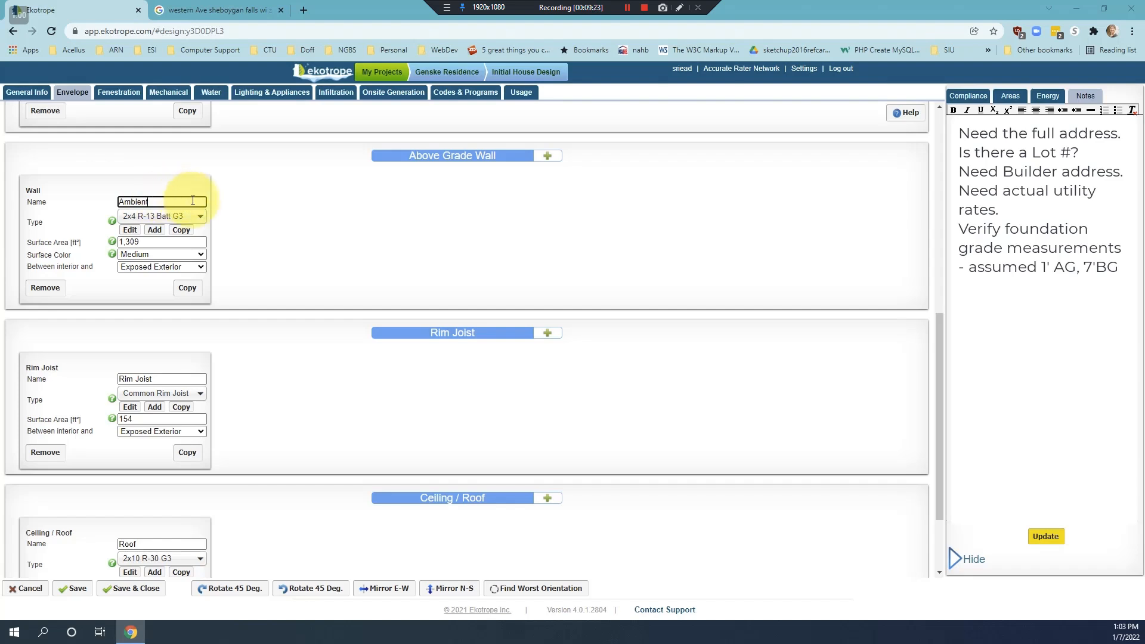
pyautogui.click(203, 218)
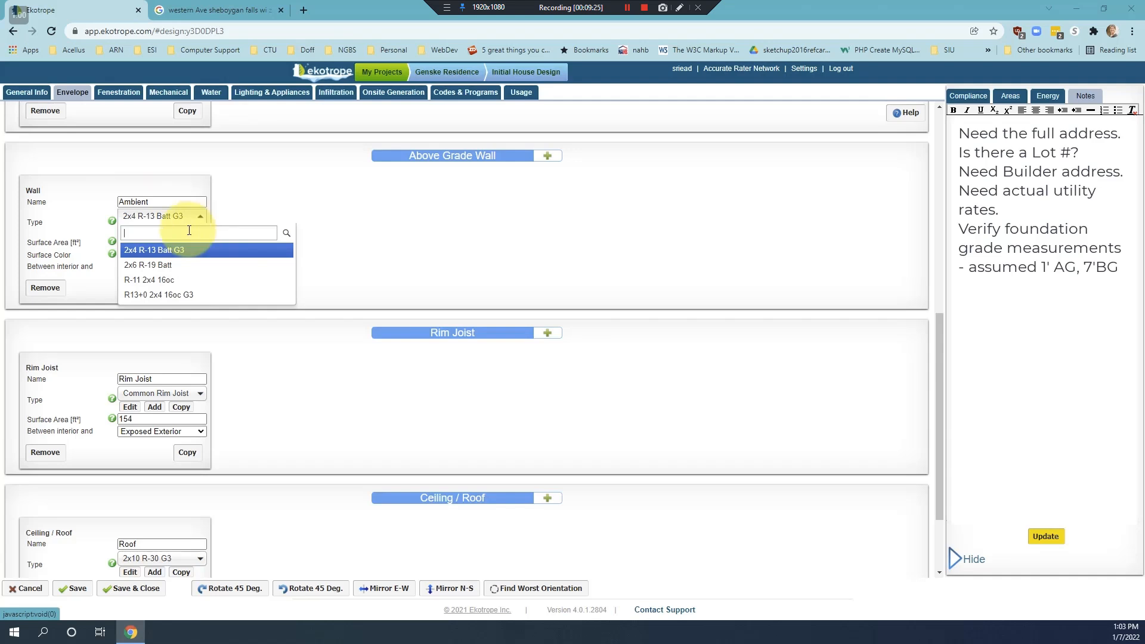
pyautogui.click(147, 270)
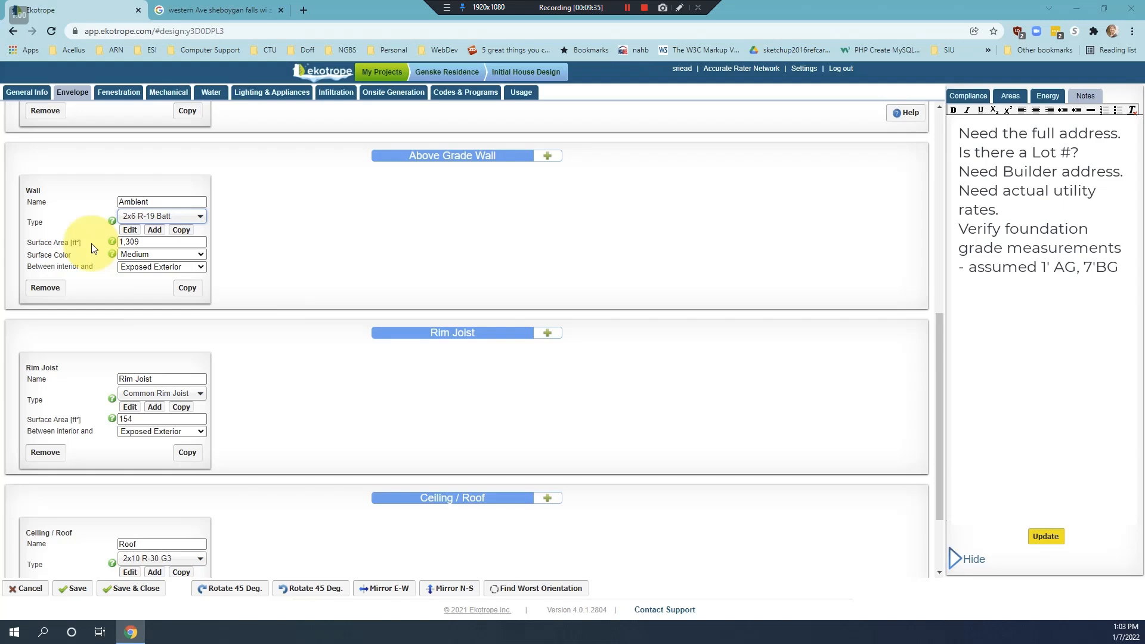
# - Set the Ambient wall's surface area to 1032 ft², keeping the Medium surface color and Exposed Exterior boundary
pyautogui.moveTo(143, 242); pyautogui.dragTo(116, 241)
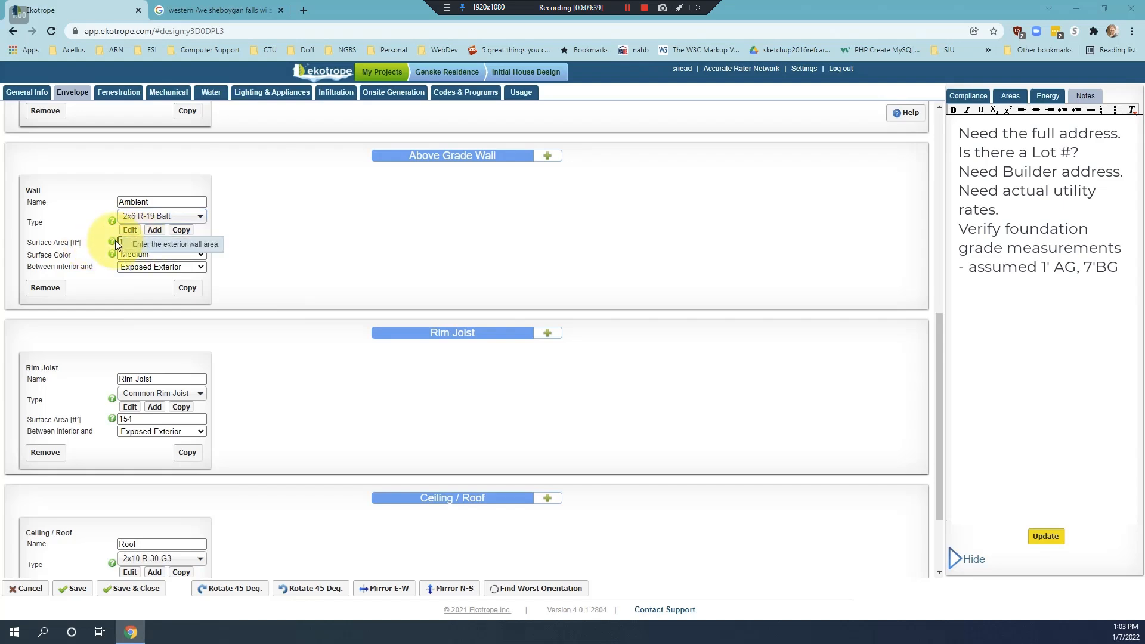
pyautogui.write('1032')
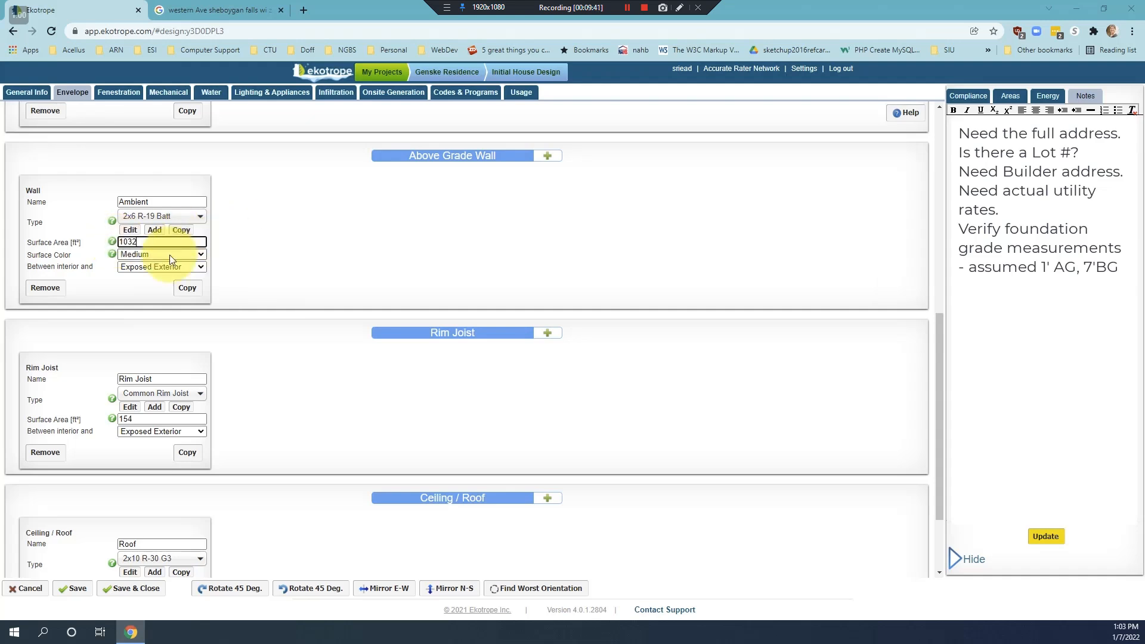
pyautogui.click(202, 253)
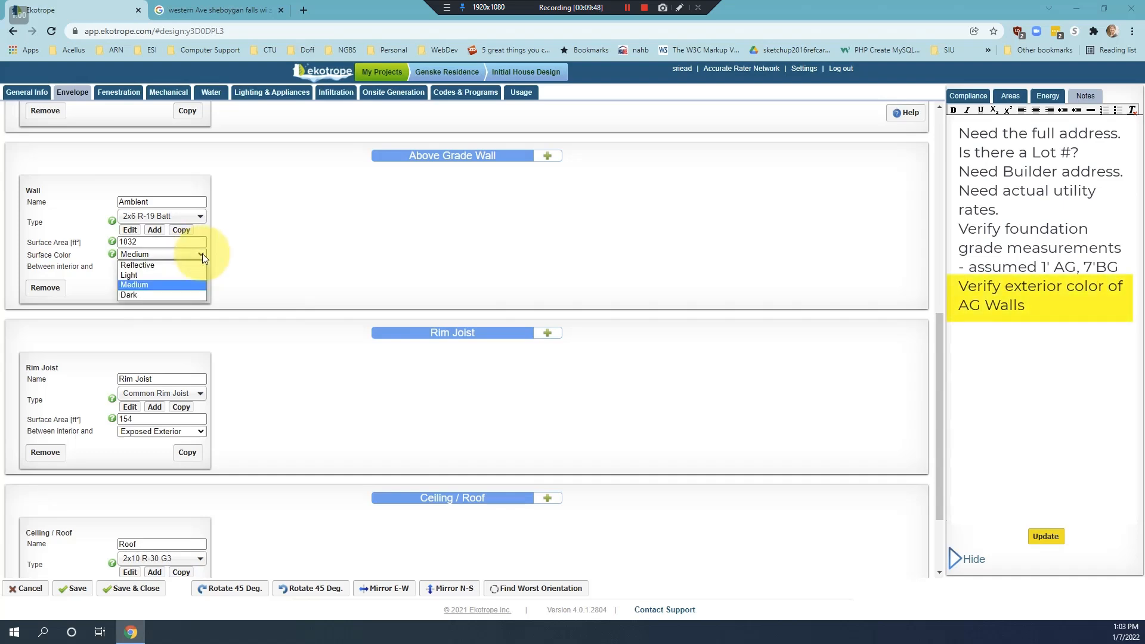
pyautogui.click(202, 252)
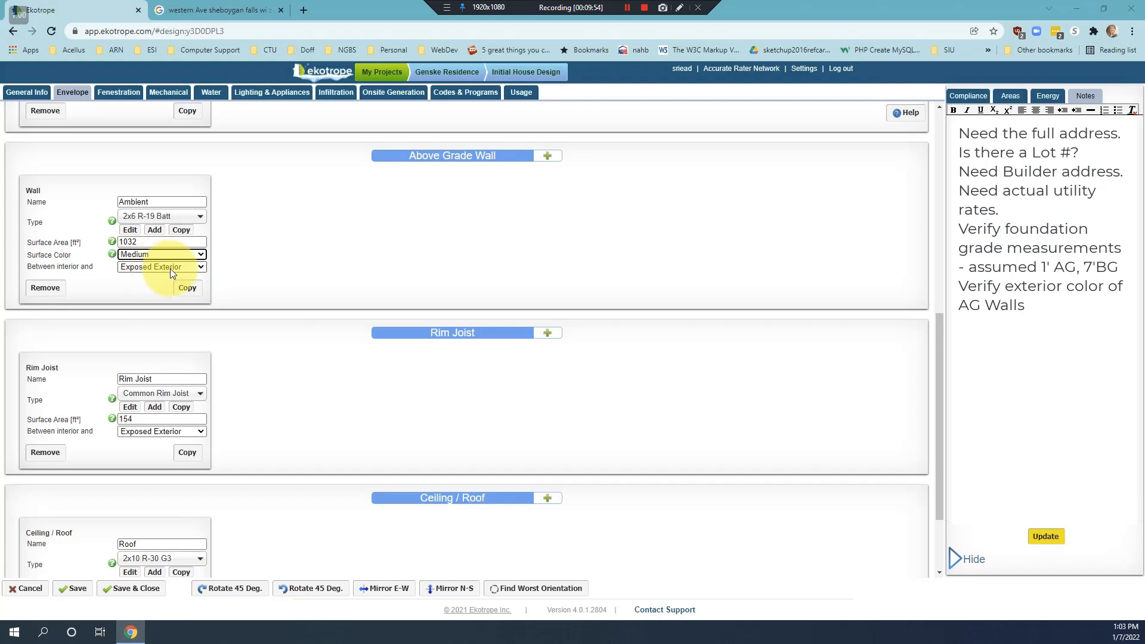
pyautogui.click(200, 268)
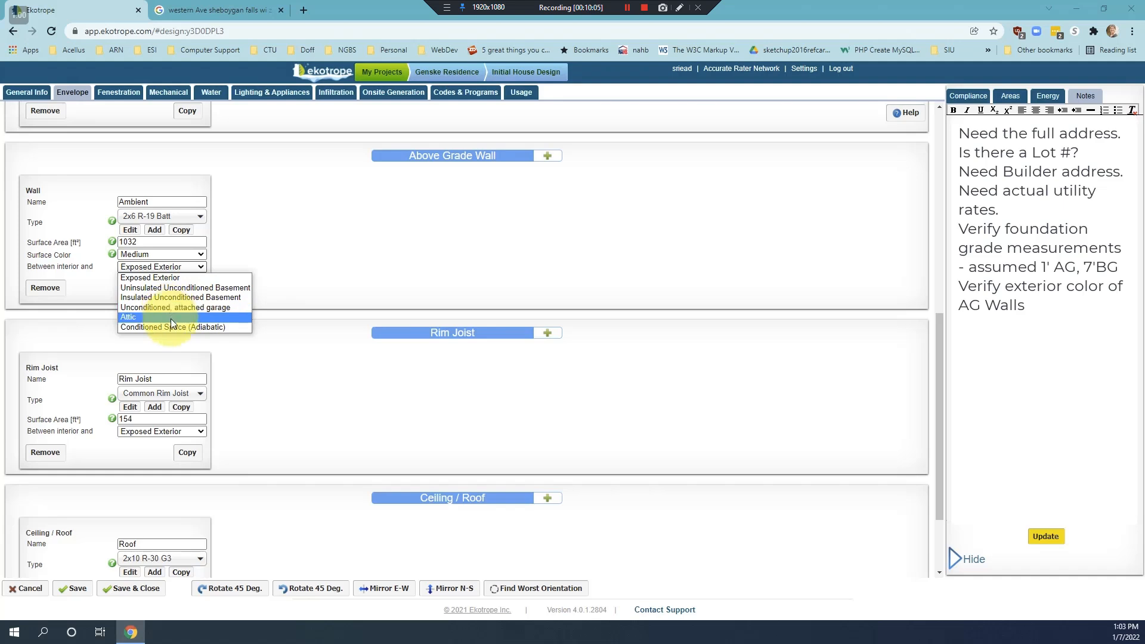
pyautogui.click(189, 278)
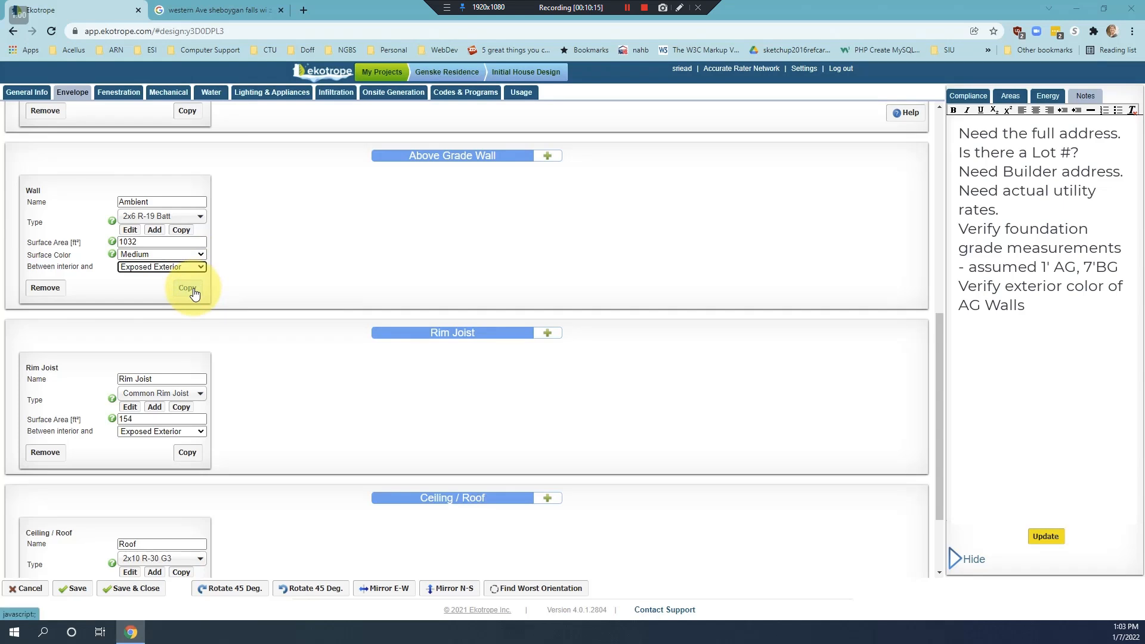
# - Copy the Ambient wall as "Garage" with a surface area of 192 ft², bordering an unconditioned, attached garage
pyautogui.click(194, 292)
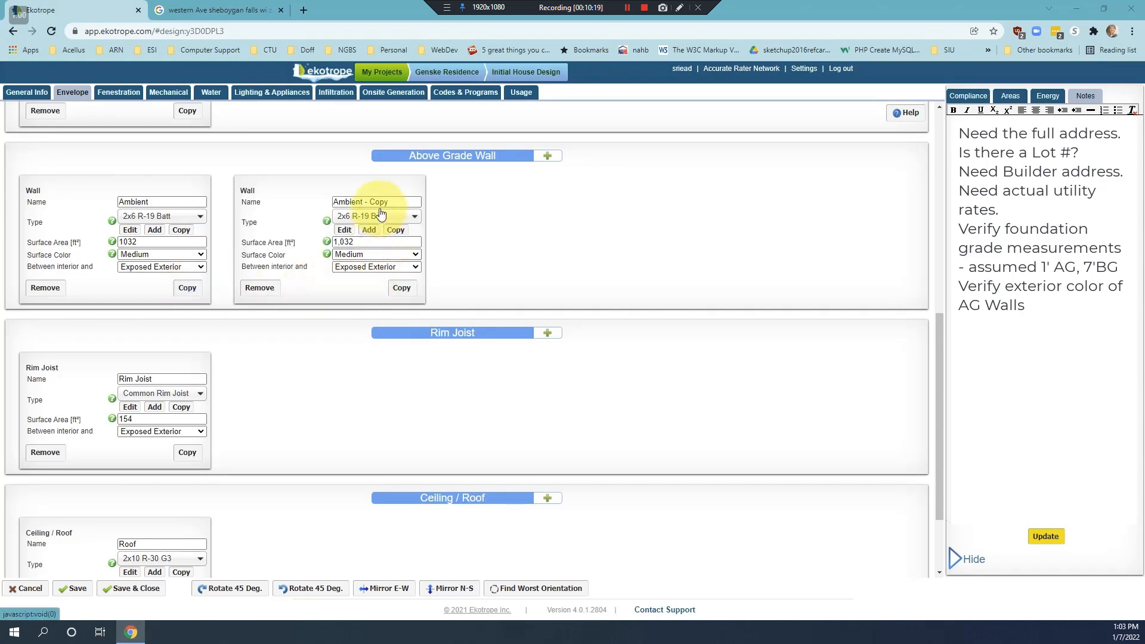
pyautogui.moveTo(387, 201); pyautogui.dragTo(332, 200)
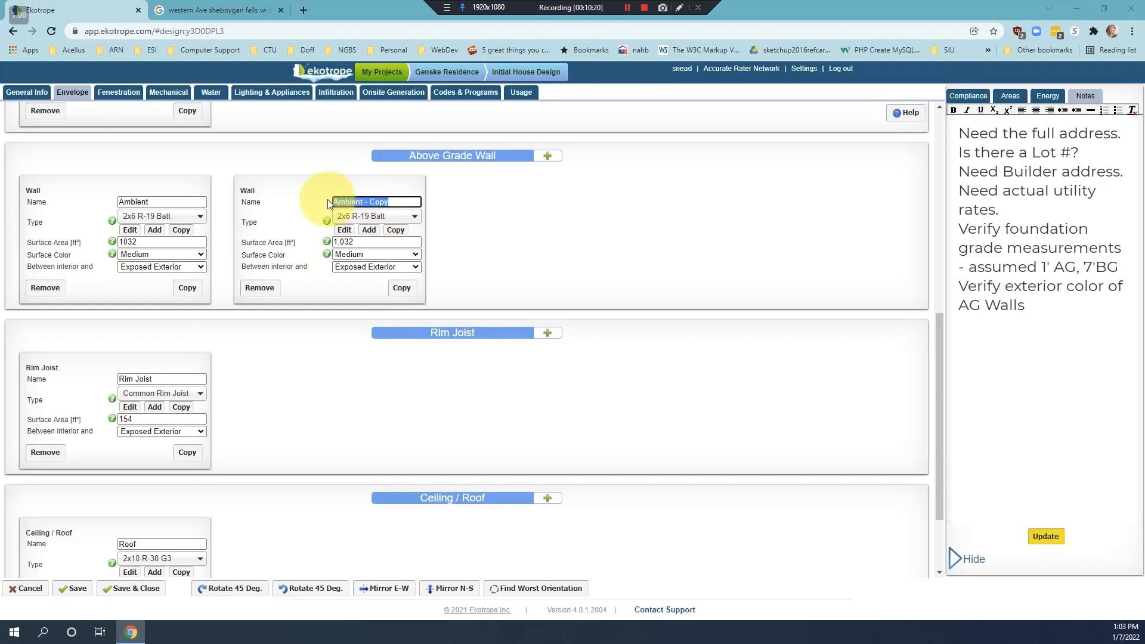
pyautogui.write('Garage')
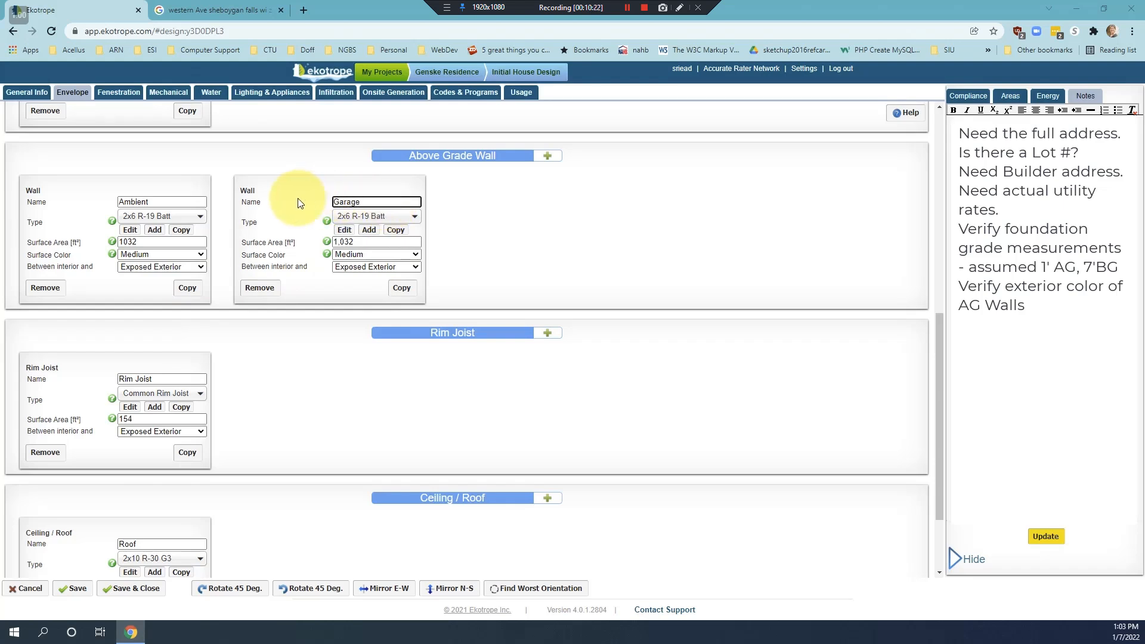
pyautogui.click(358, 241)
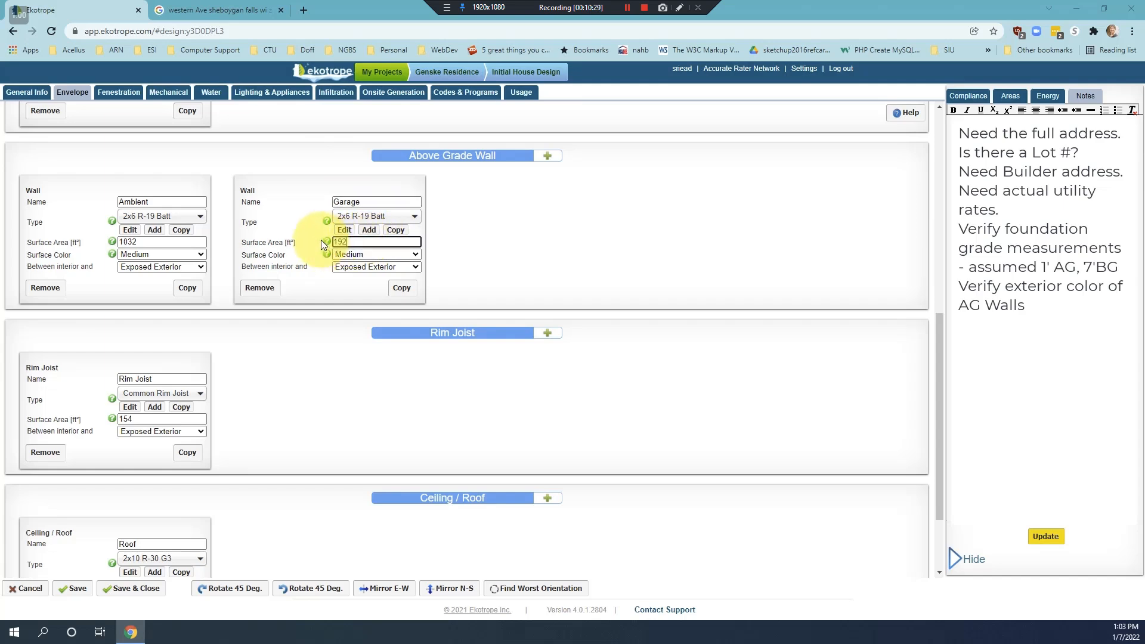
pyautogui.click(414, 268)
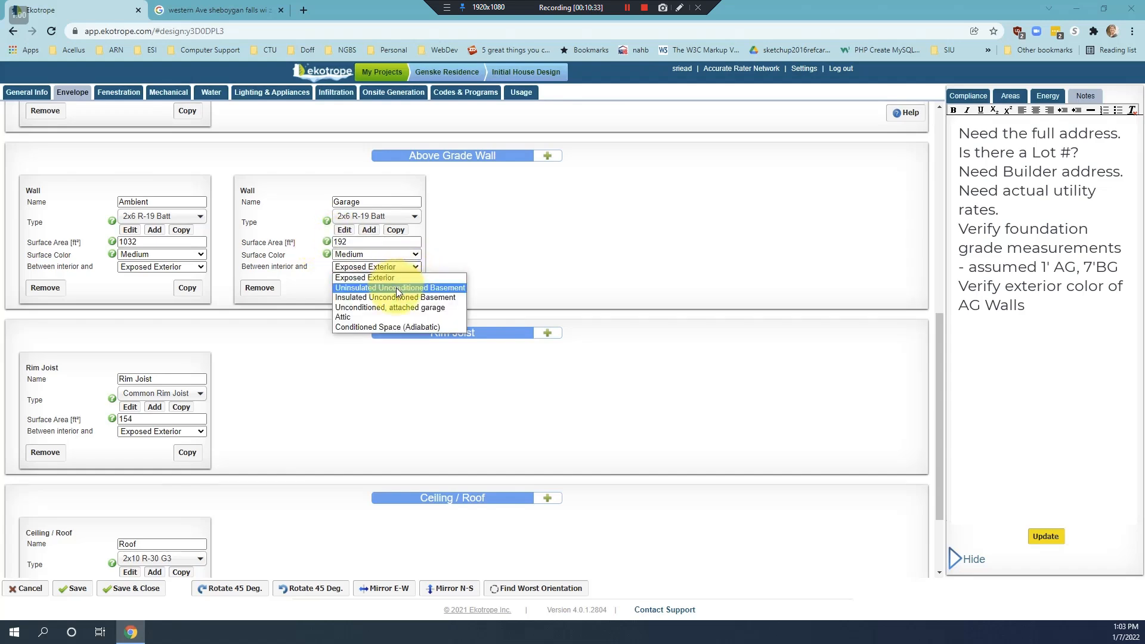
pyautogui.click(391, 307)
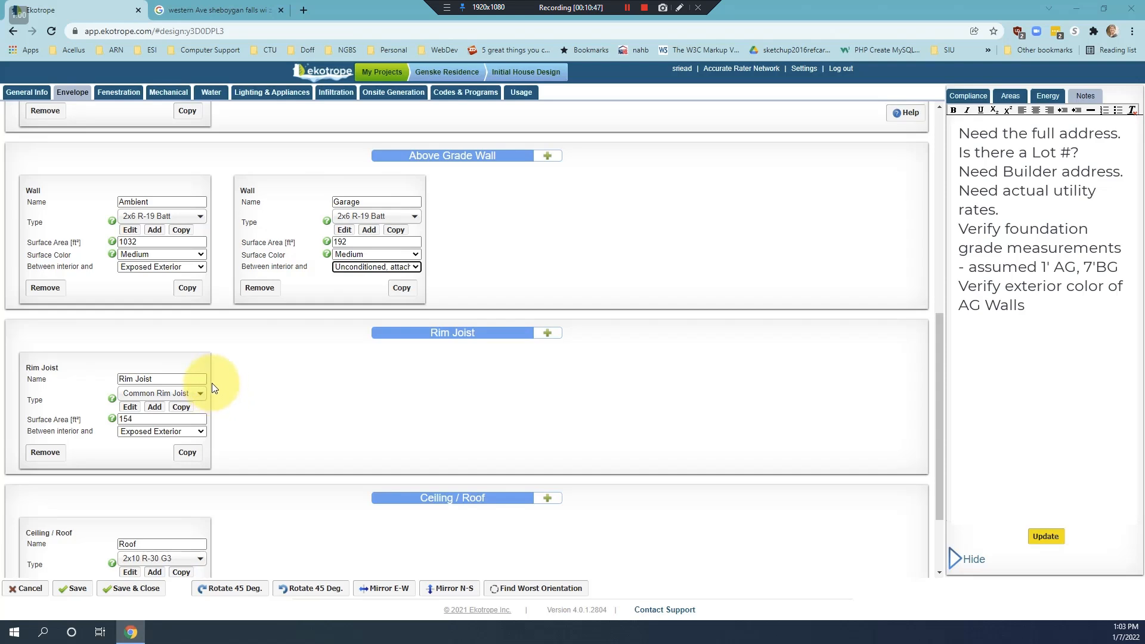
# - Rename the rim joist "Rim to Ambient" and check the existing rim joist types
pyautogui.moveTo(154, 378); pyautogui.dragTo(136, 377)
pyautogui.write('to Ambient')
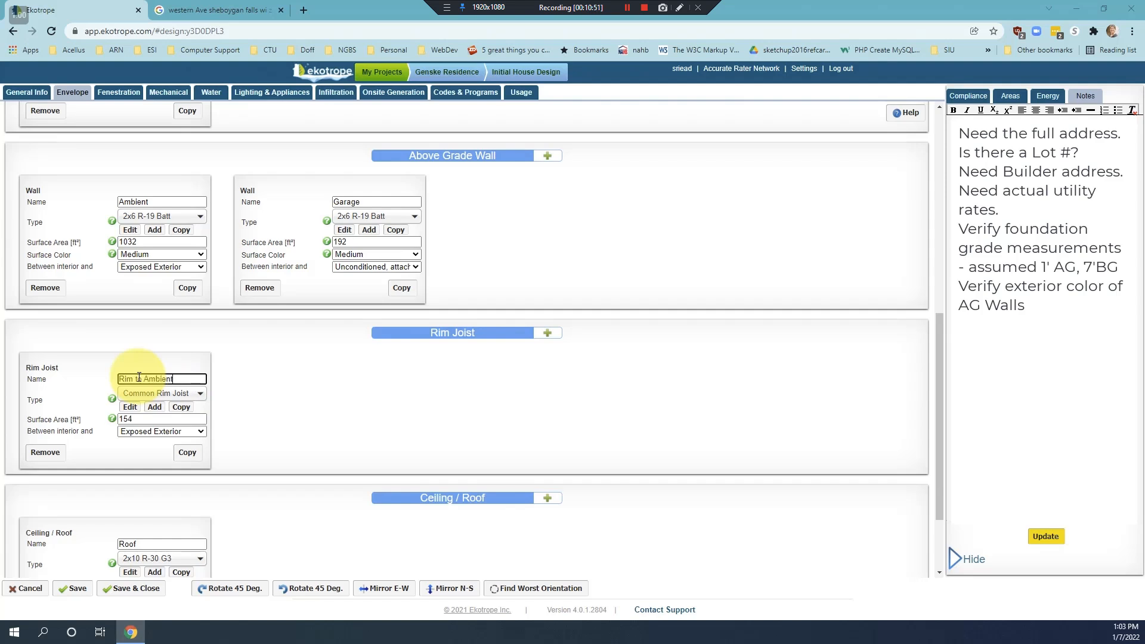
pyautogui.click(200, 397)
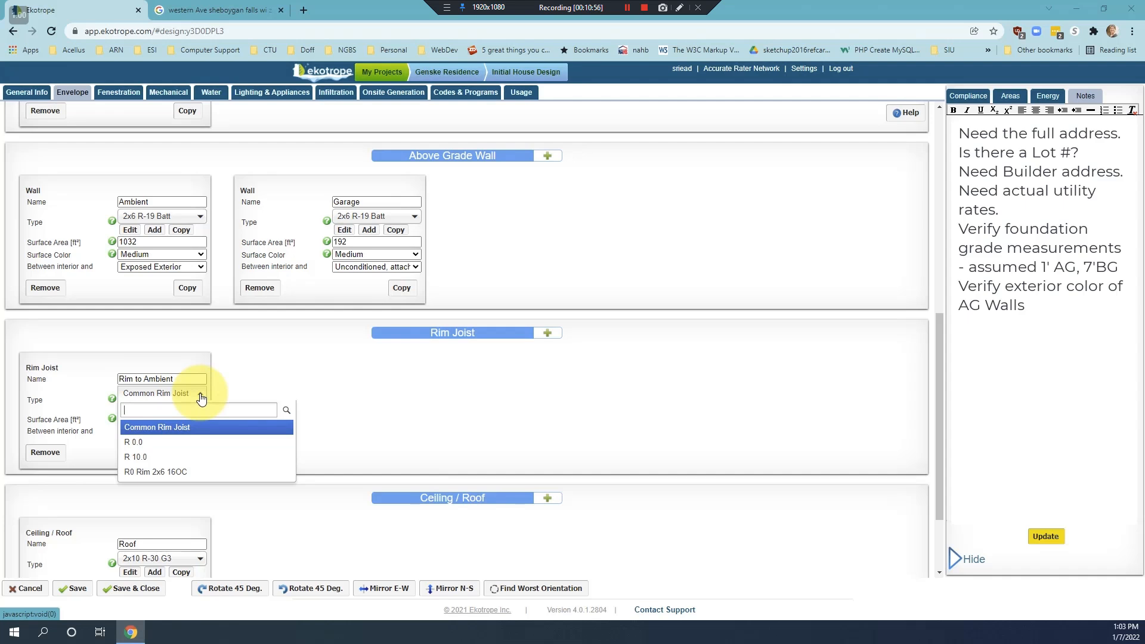
pyautogui.click(199, 394)
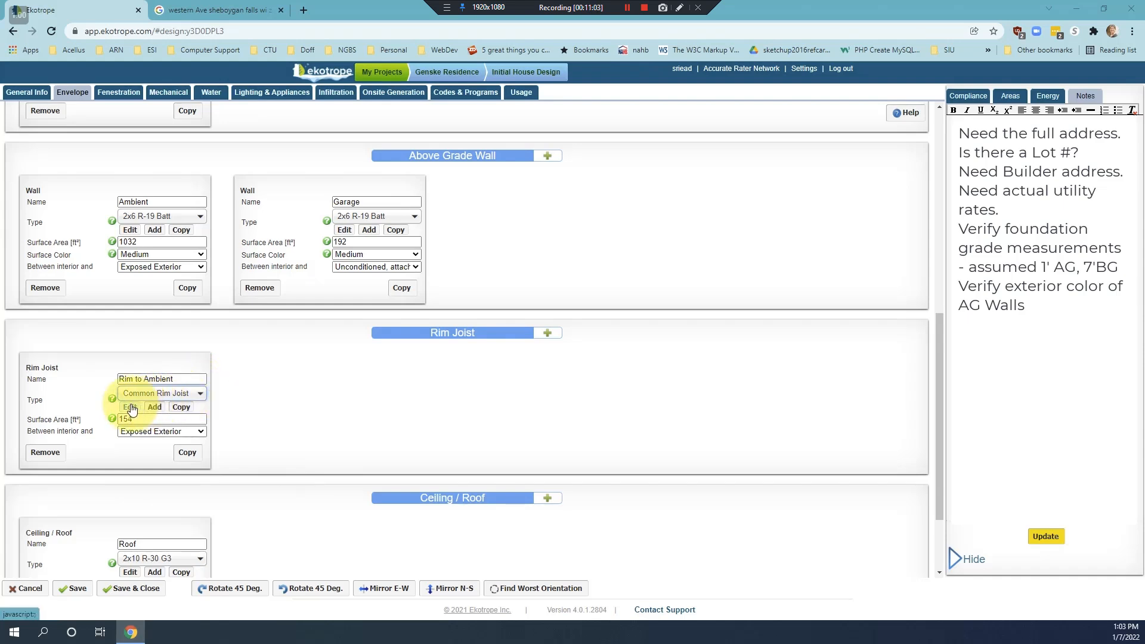
# - Add and save a rim joist type with "R-19 2x6 16OC" as name and description and an R-value of 19
pyautogui.click(154, 407)
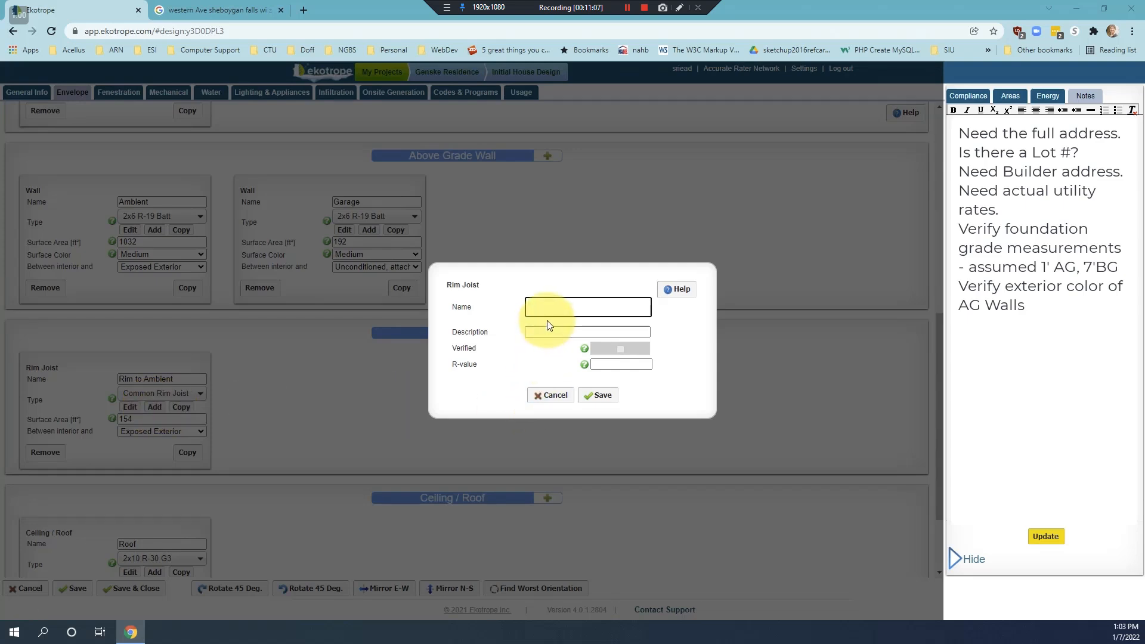
pyautogui.write('R-19')
pyautogui.write('2x6 16OC')
pyautogui.moveTo(576, 304); pyautogui.dragTo(477, 303)
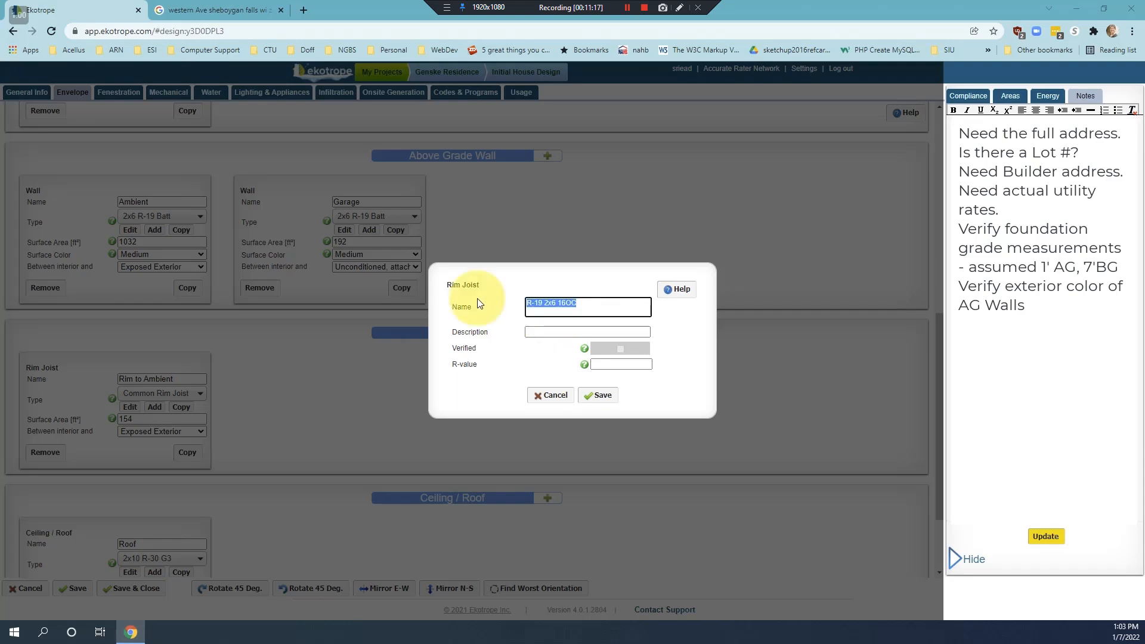
pyautogui.click(537, 332)
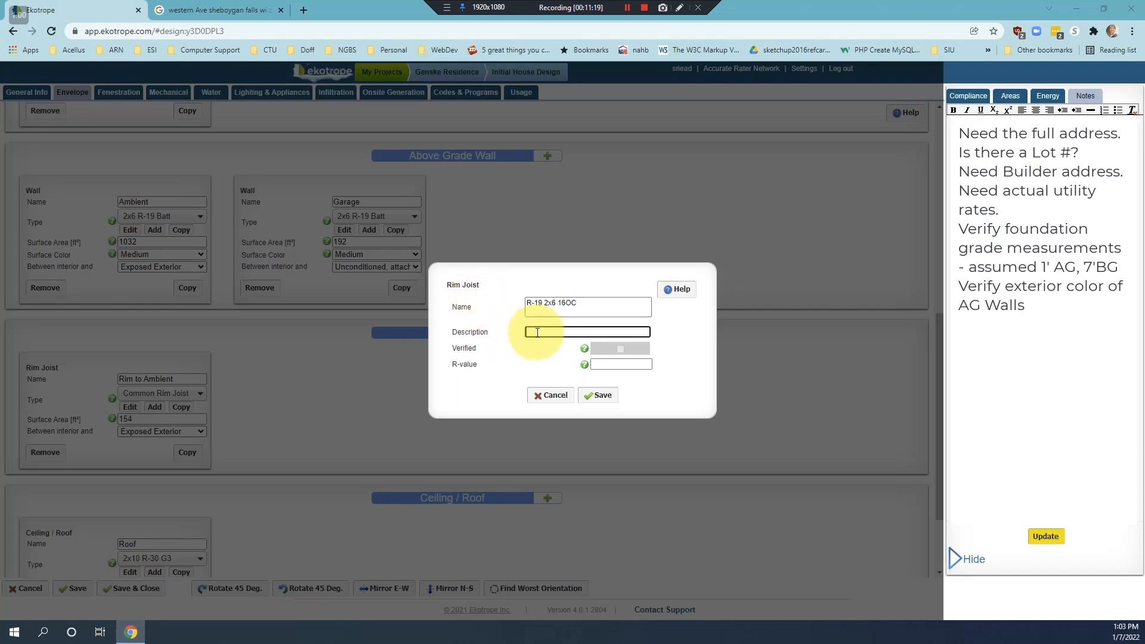
pyautogui.hotkey('ctrl', 'v')
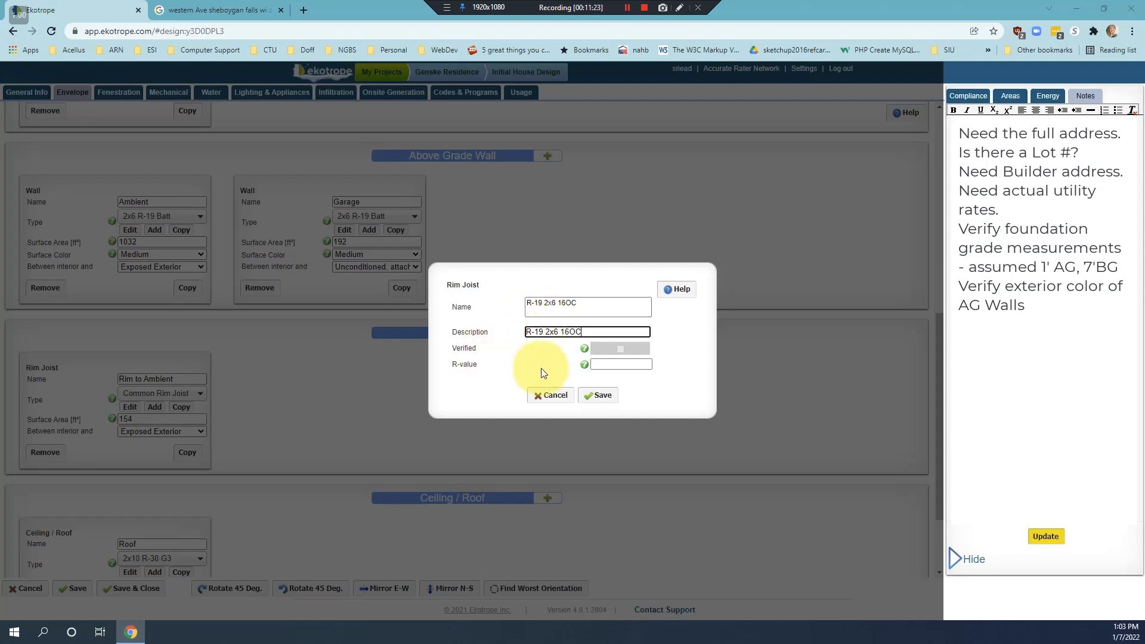
pyautogui.click(608, 365)
pyautogui.write('19')
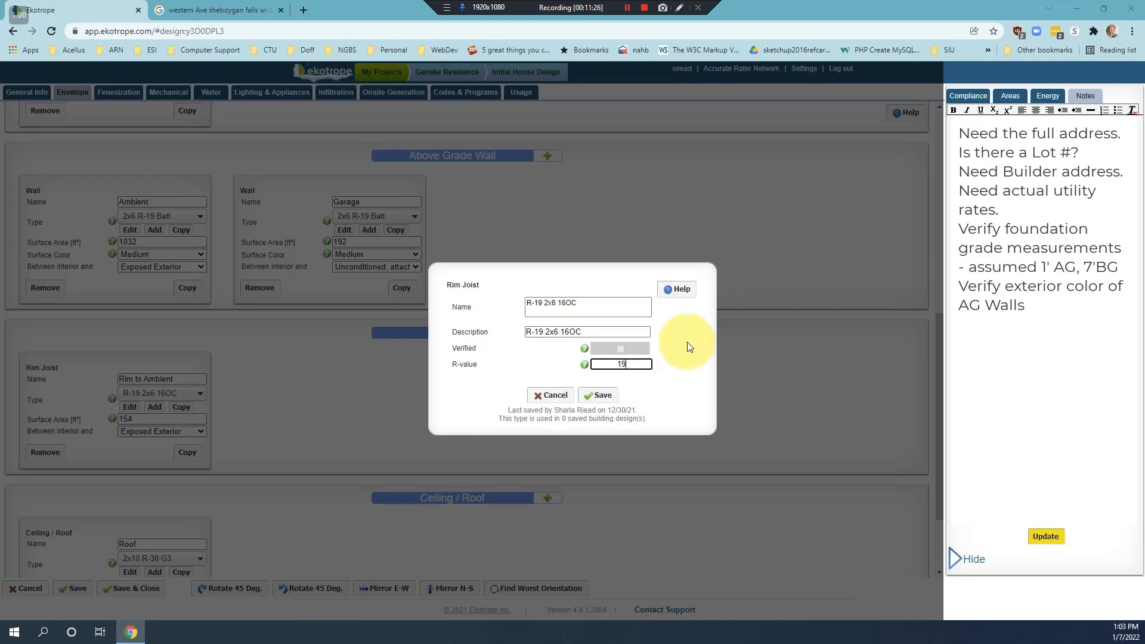
pyautogui.click(599, 394)
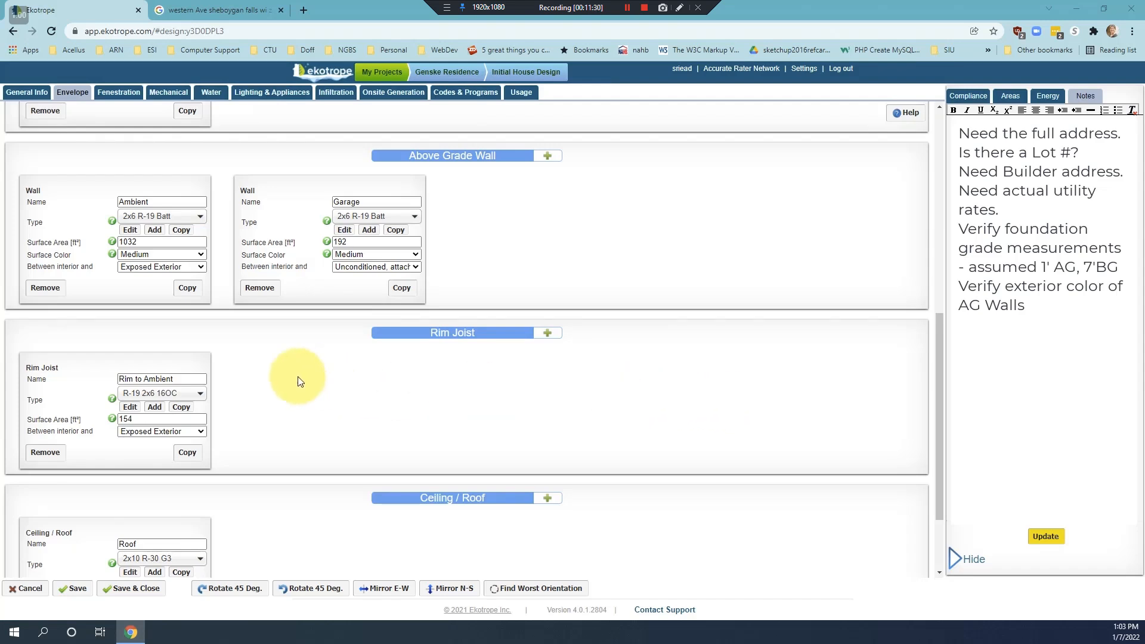
# - Set the surface area of the "Rim to Ambient" rim joist to 129 ft²
pyautogui.click(126, 418)
pyautogui.doubleClick(126, 418)
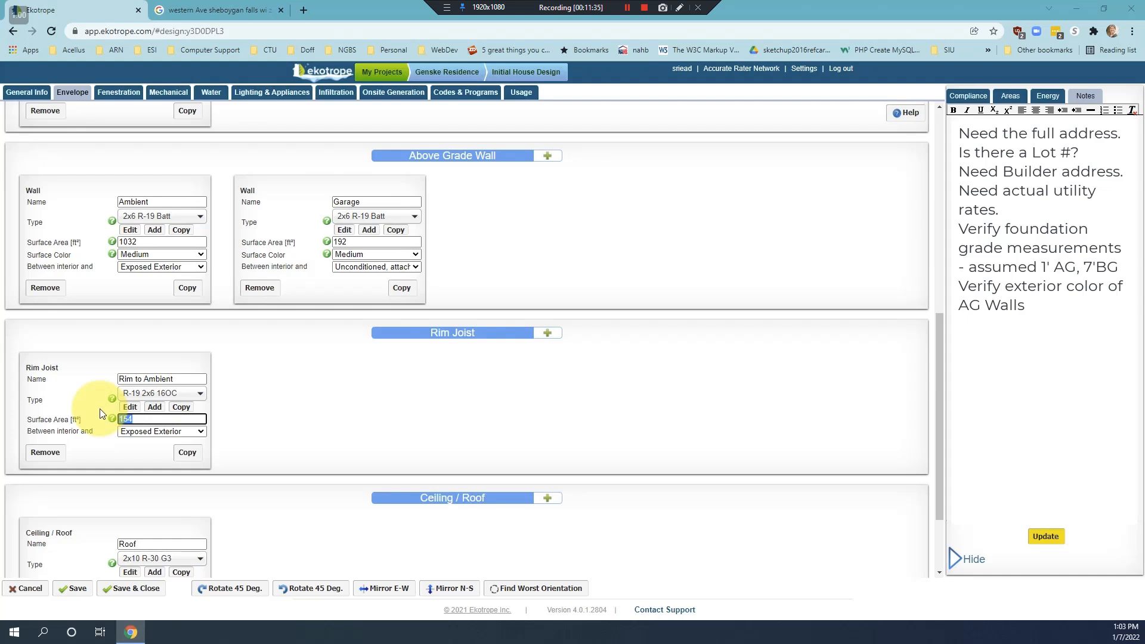
pyautogui.write('129')
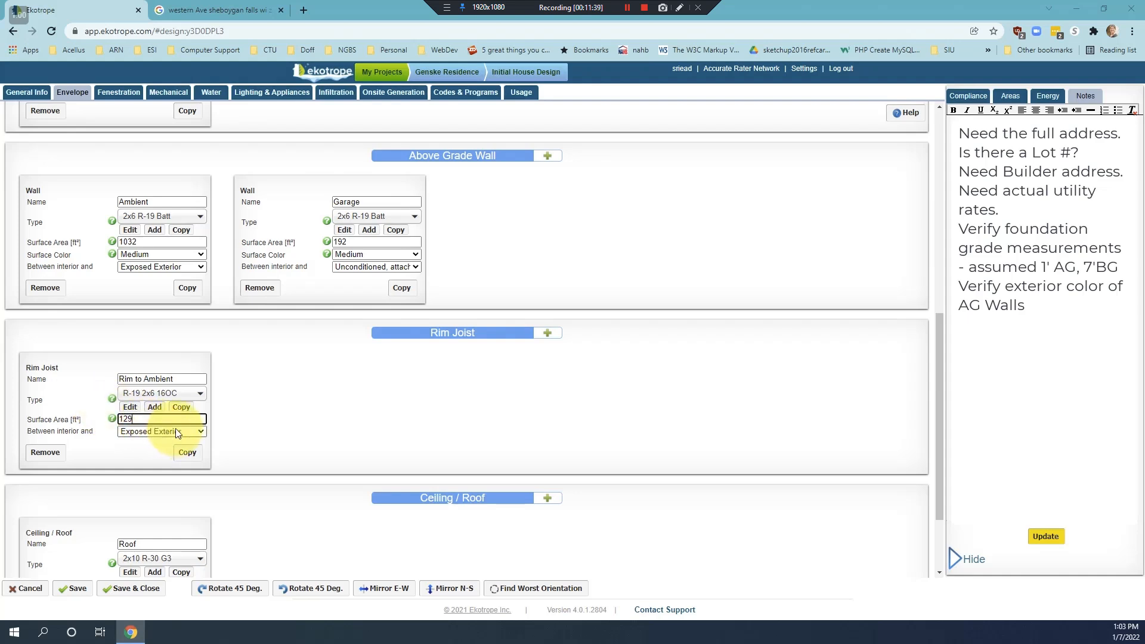
# - Copy the ambient rim joist as "Rim to Garage" with a surface area of 24 ft², bordering an unconditioned, attached garage
pyautogui.click(197, 463)
pyautogui.moveTo(414, 379); pyautogui.dragTo(360, 377)
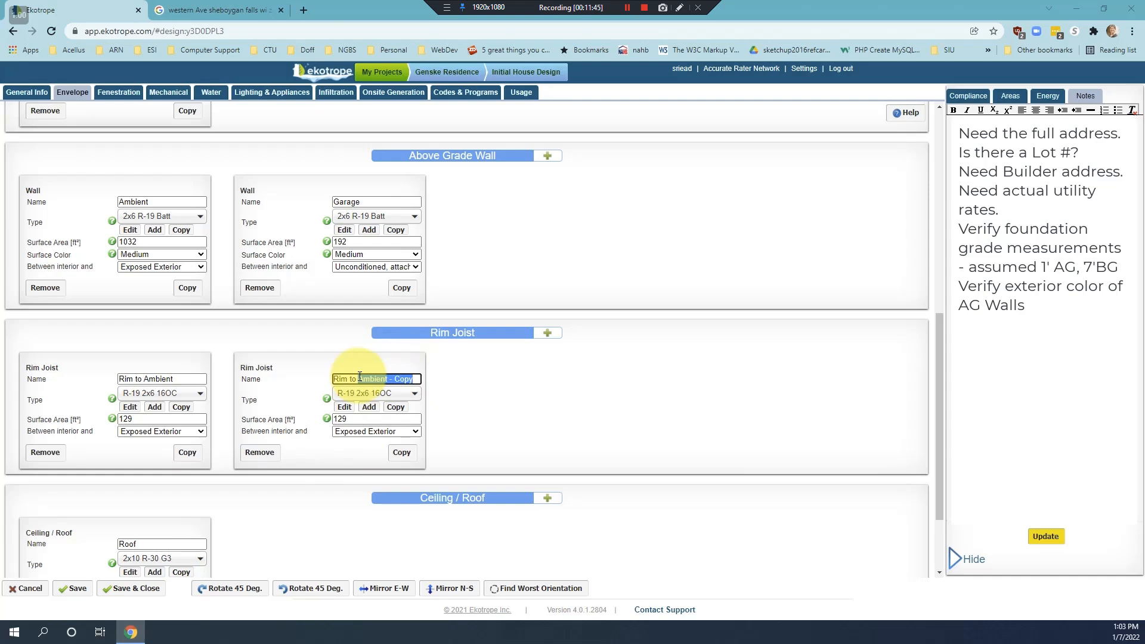
pyautogui.write('Garage')
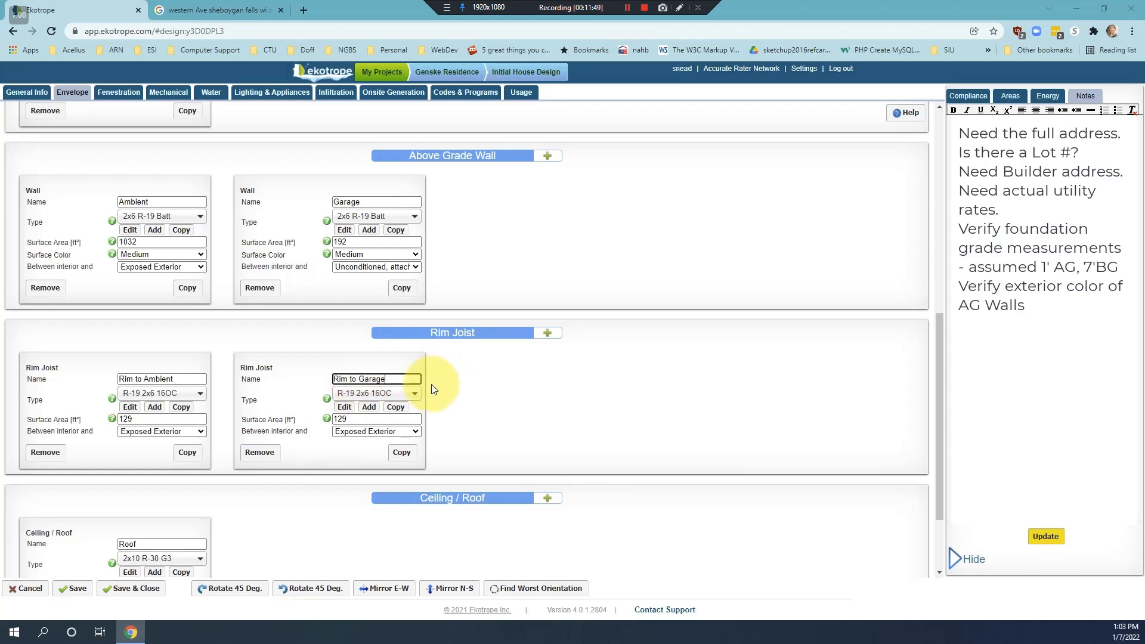
pyautogui.doubleClick(355, 417)
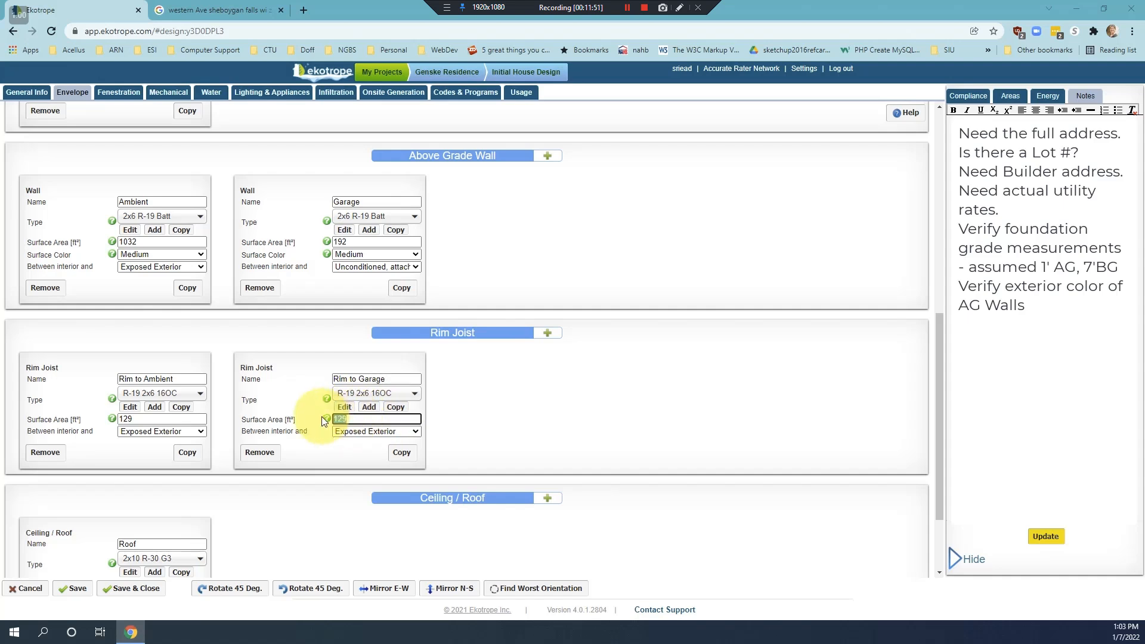
pyautogui.write('24')
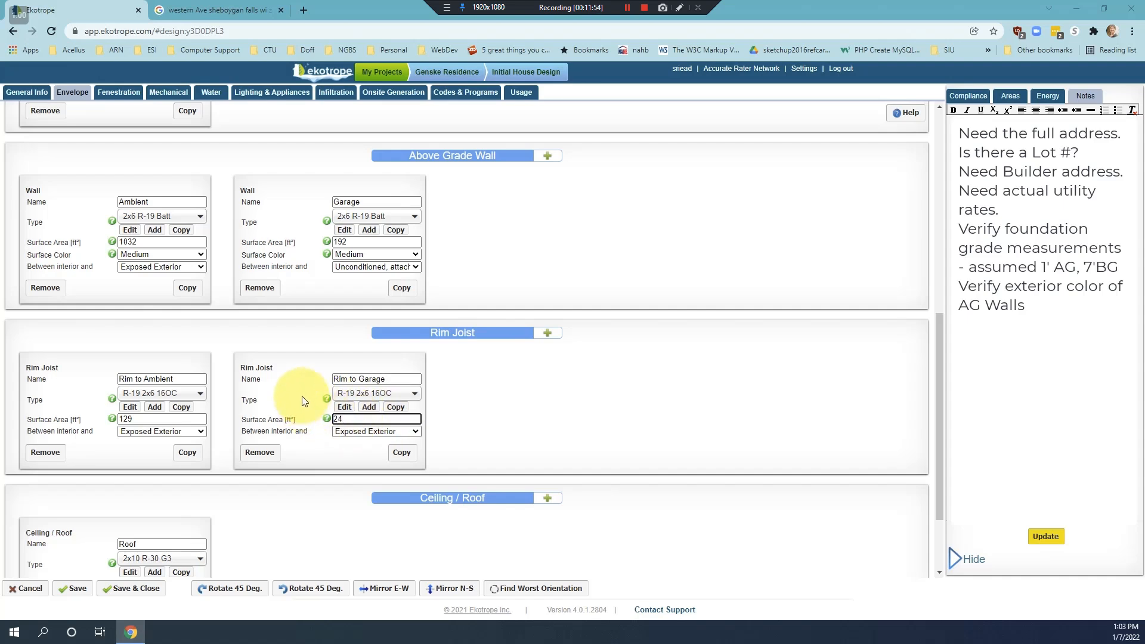
pyautogui.click(417, 431)
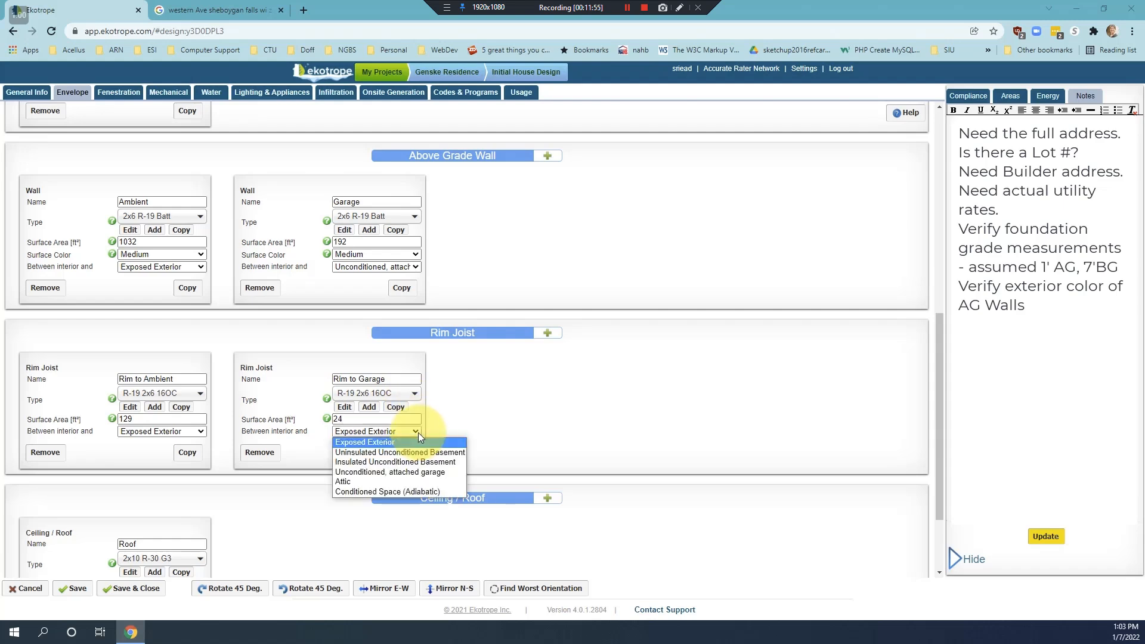
pyautogui.click(403, 471)
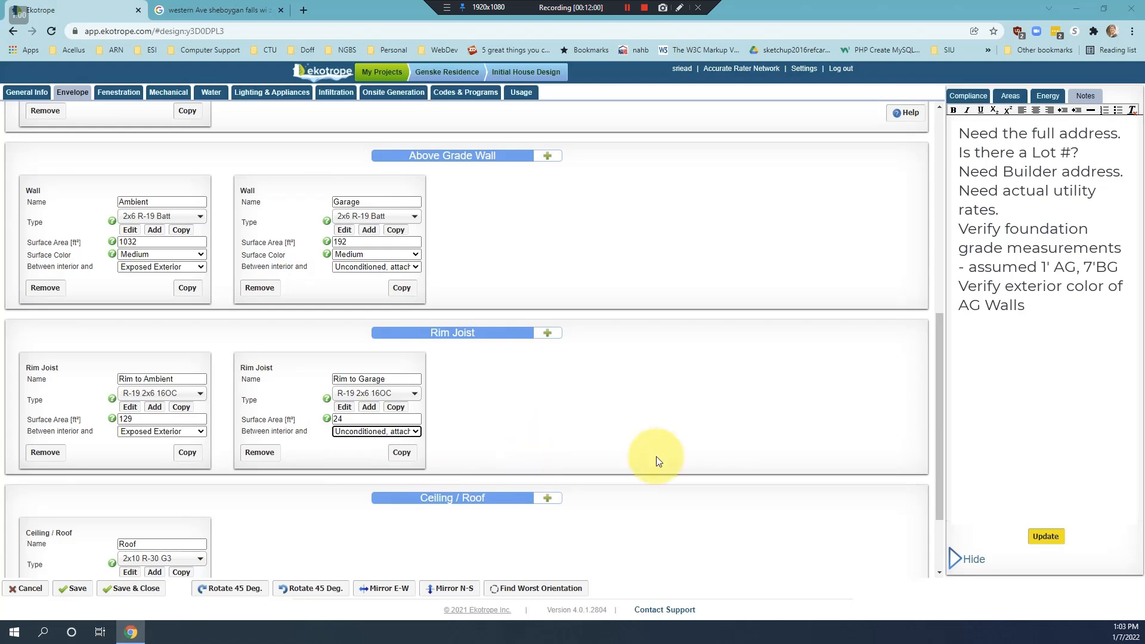
# - Rename the ceiling/roof "Sealed Attic" and check the existing ceiling/roof types
pyautogui.moveTo(938, 359); pyautogui.dragTo(940, 409)
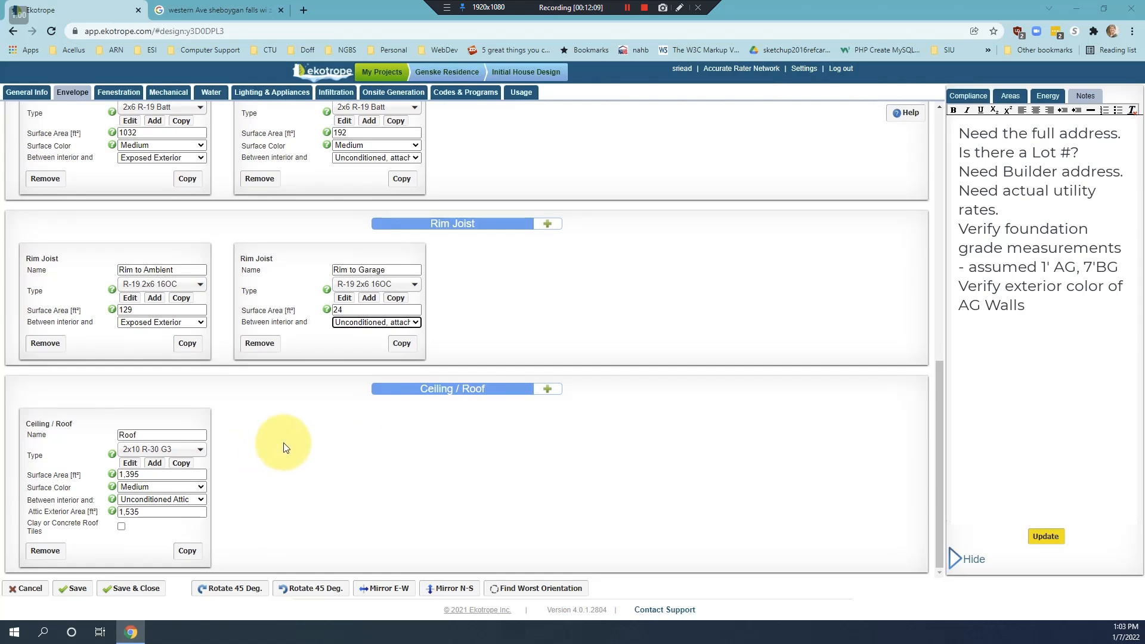
pyautogui.doubleClick(149, 434)
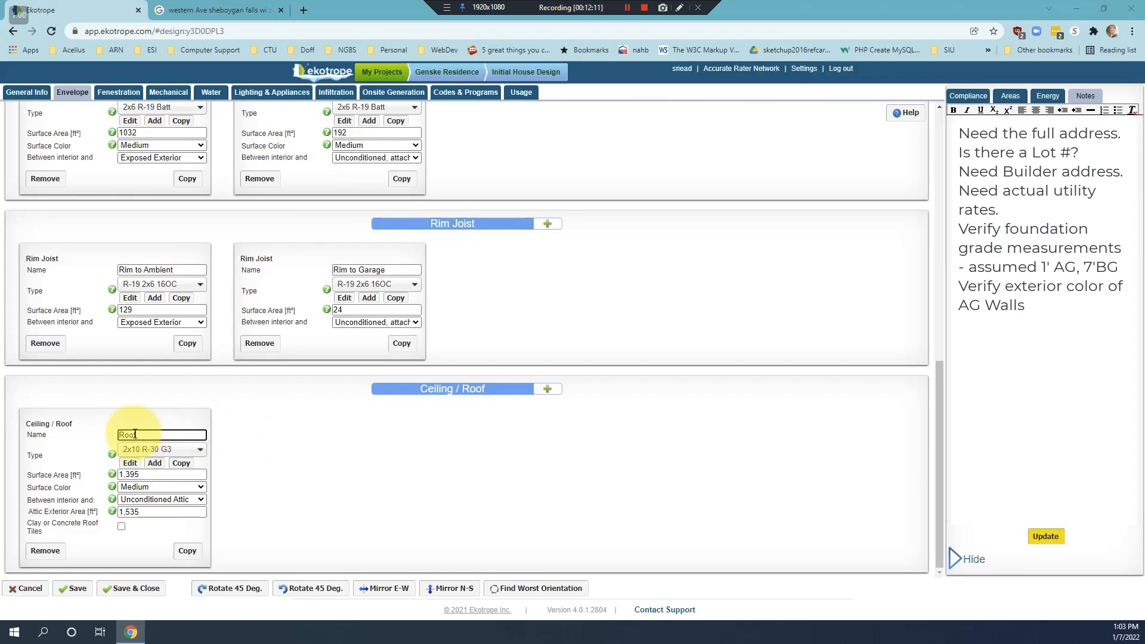
pyautogui.write('Sealed Attic')
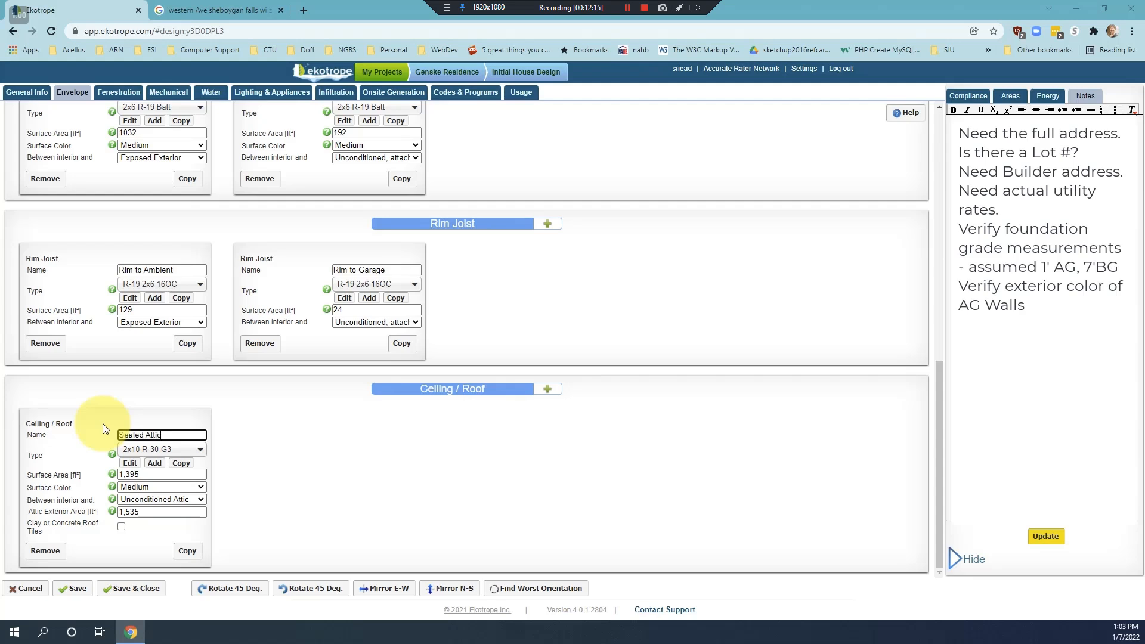
pyautogui.click(200, 450)
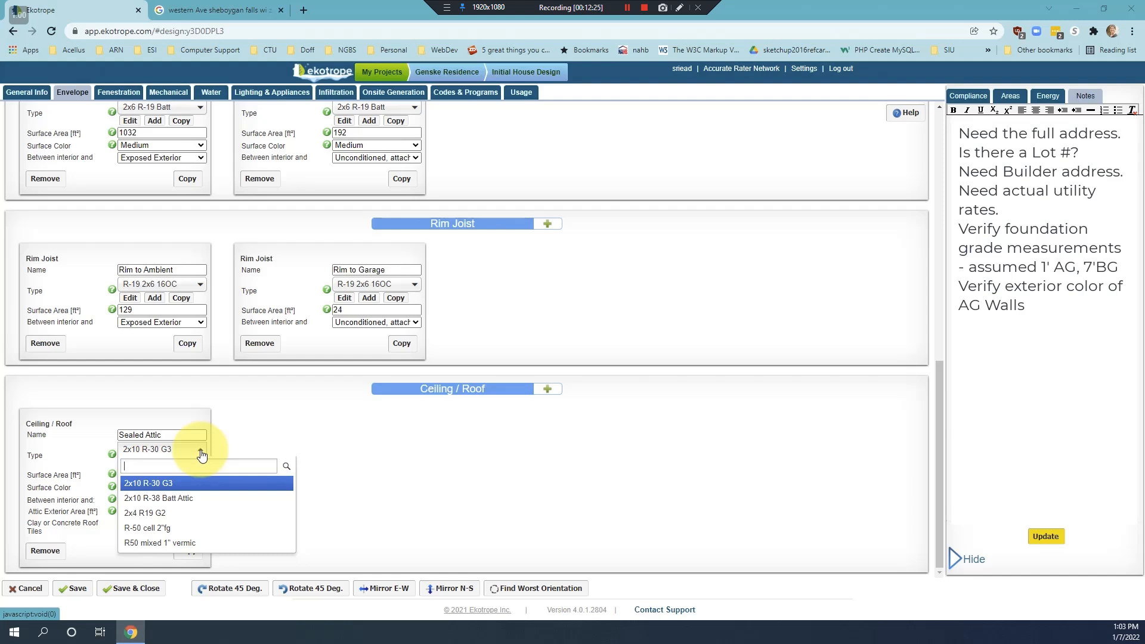
pyautogui.click(202, 454)
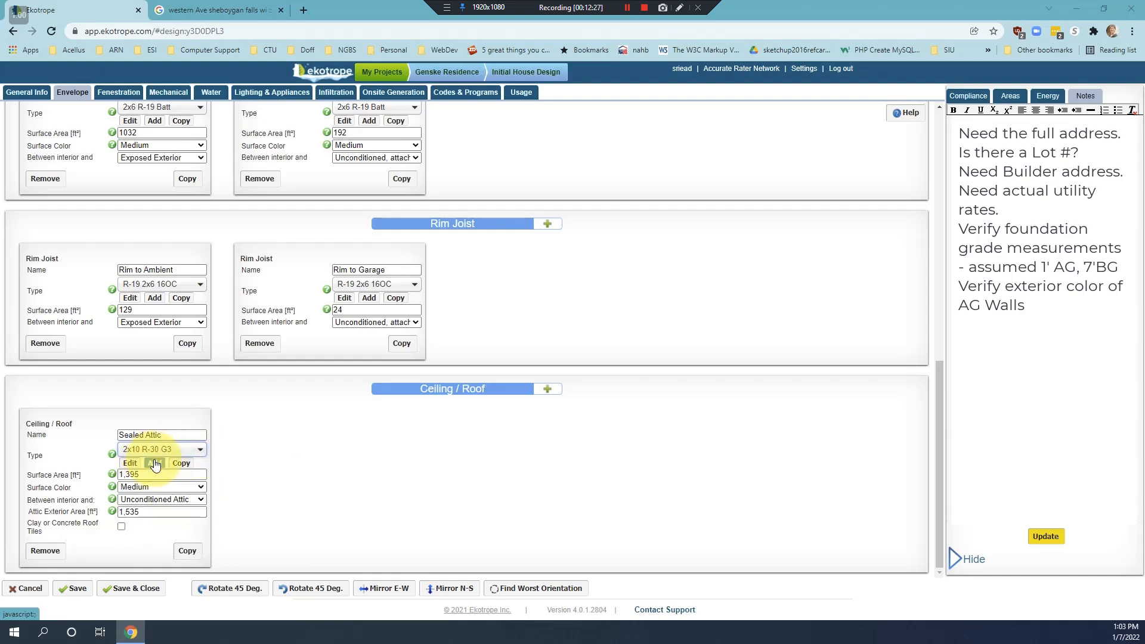
# - Start a new ceiling/roof type, review its default layers, and remove the gypsum board and continuous cellulose layers
pyautogui.click(154, 463)
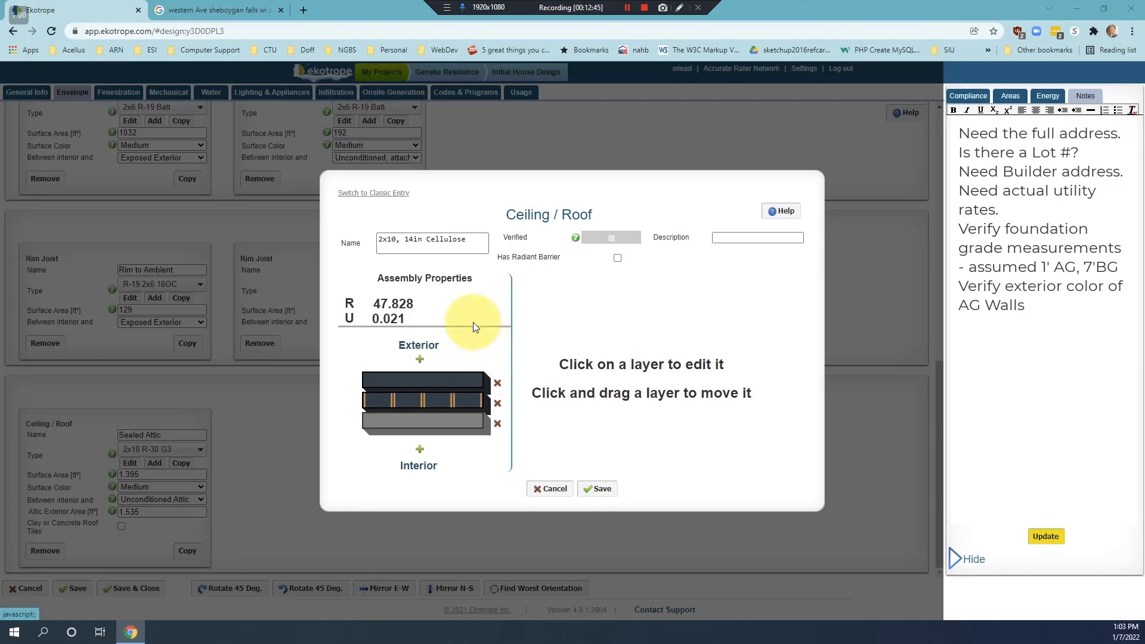
pyautogui.click(435, 380)
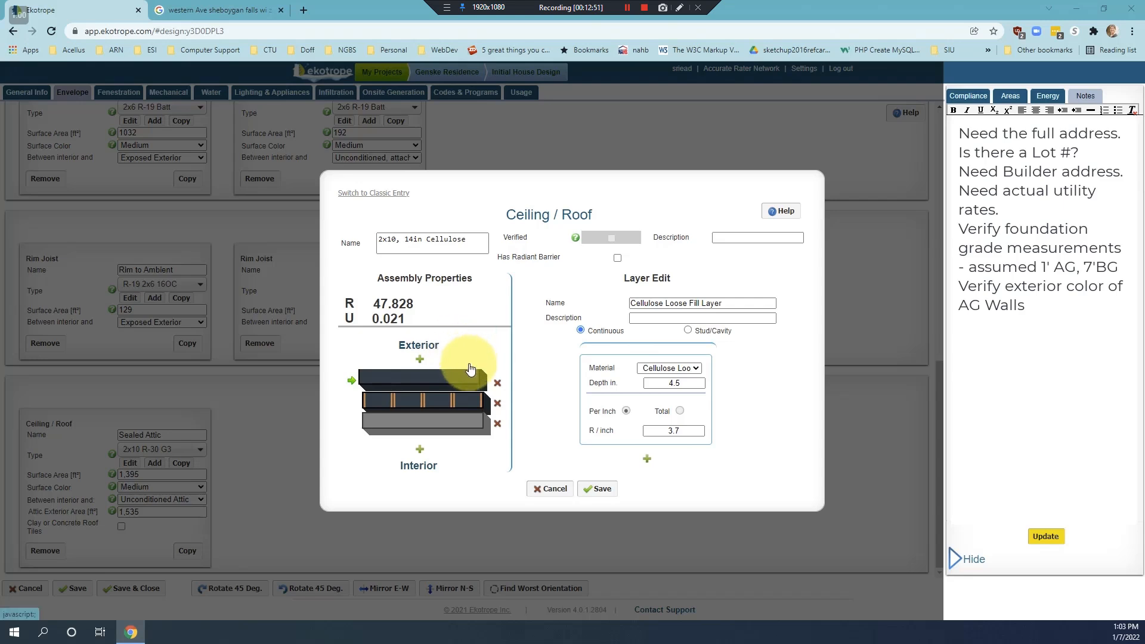
pyautogui.click(425, 403)
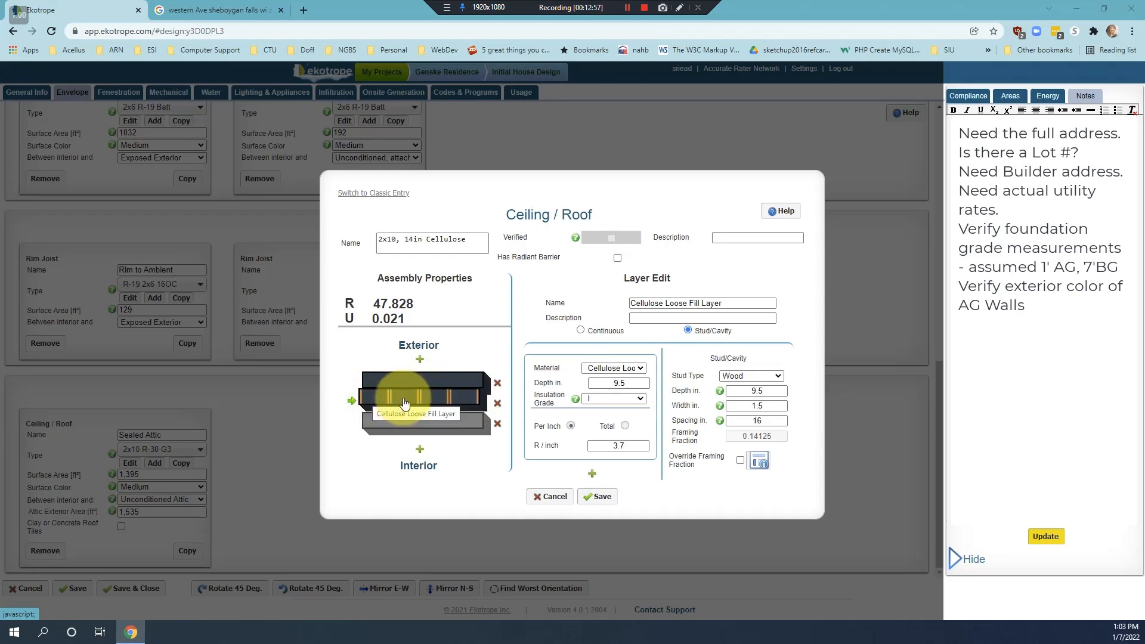
pyautogui.click(432, 424)
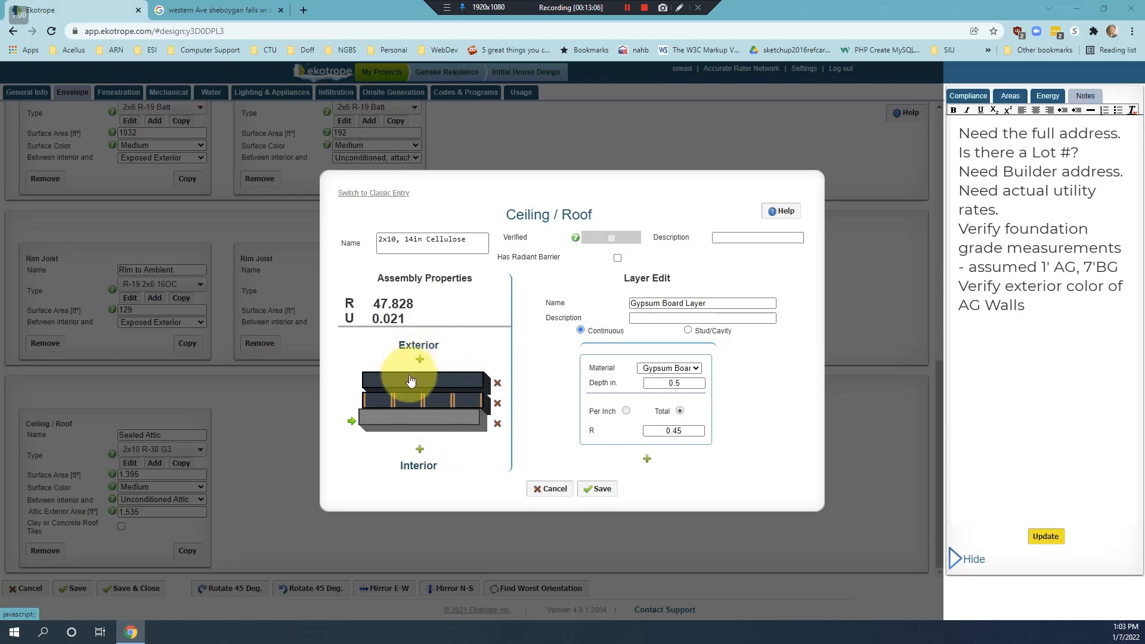
pyautogui.click(498, 425)
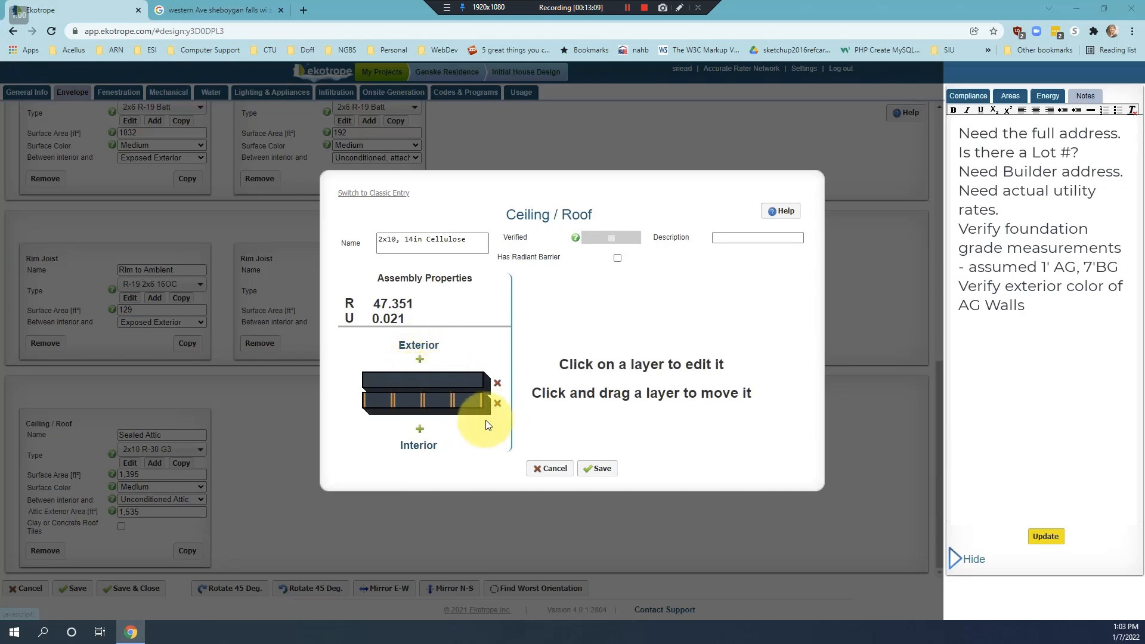
pyautogui.click(498, 384)
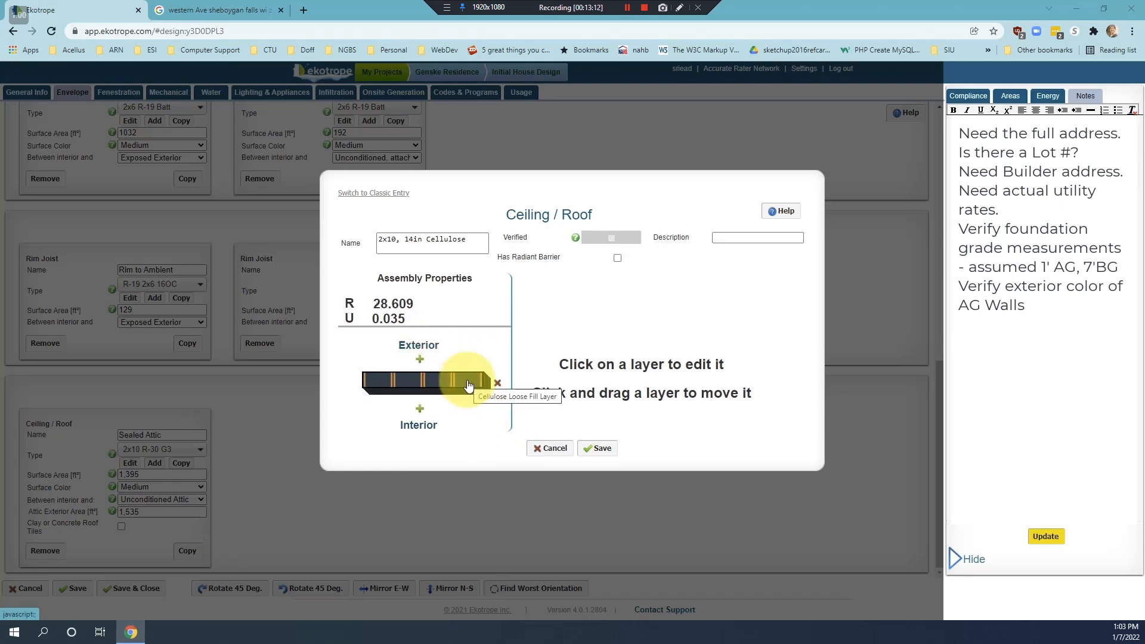
# - Add two exterior Plywood/OSB layers above the cavity layer, naming the outermost "Roofing Layer" with the description "Roofing"
pyautogui.click(420, 360)
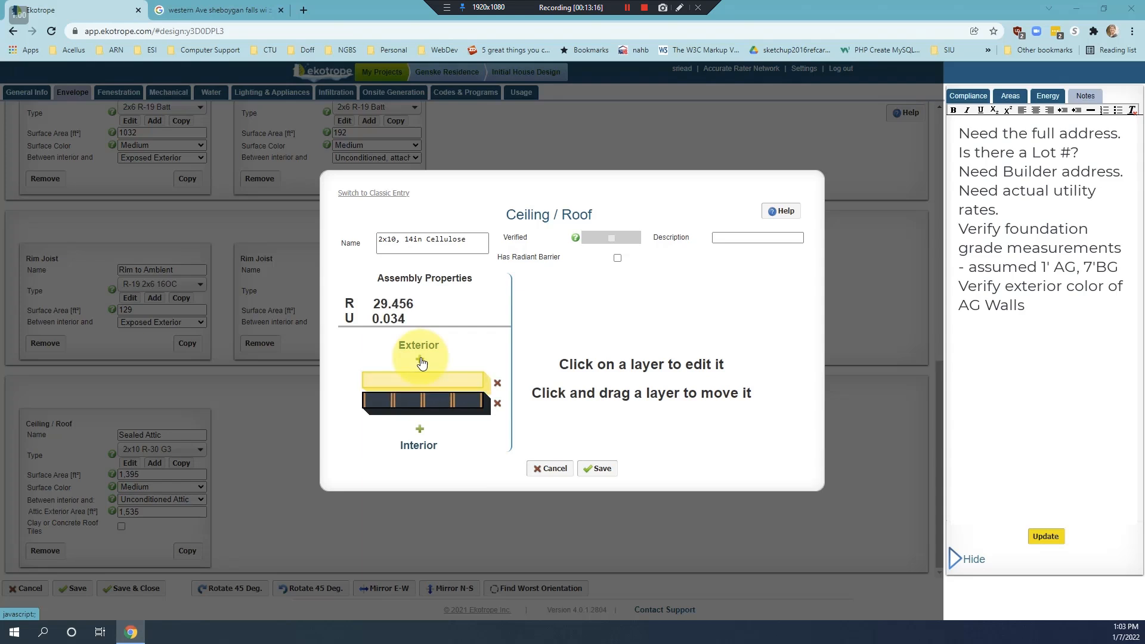
pyautogui.click(457, 383)
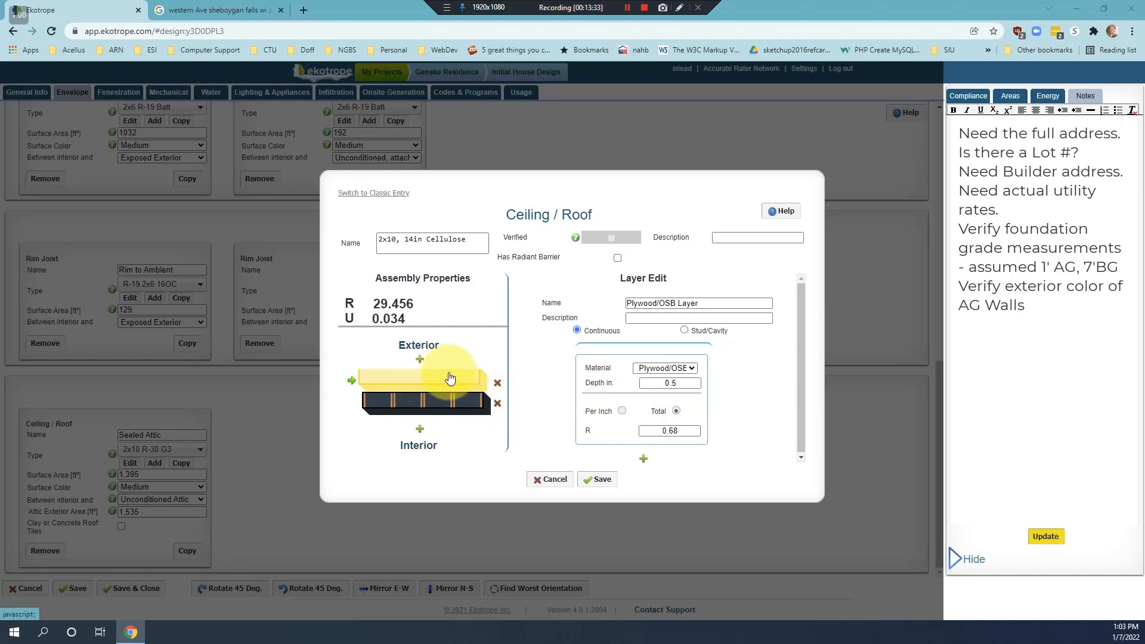
pyautogui.click(420, 360)
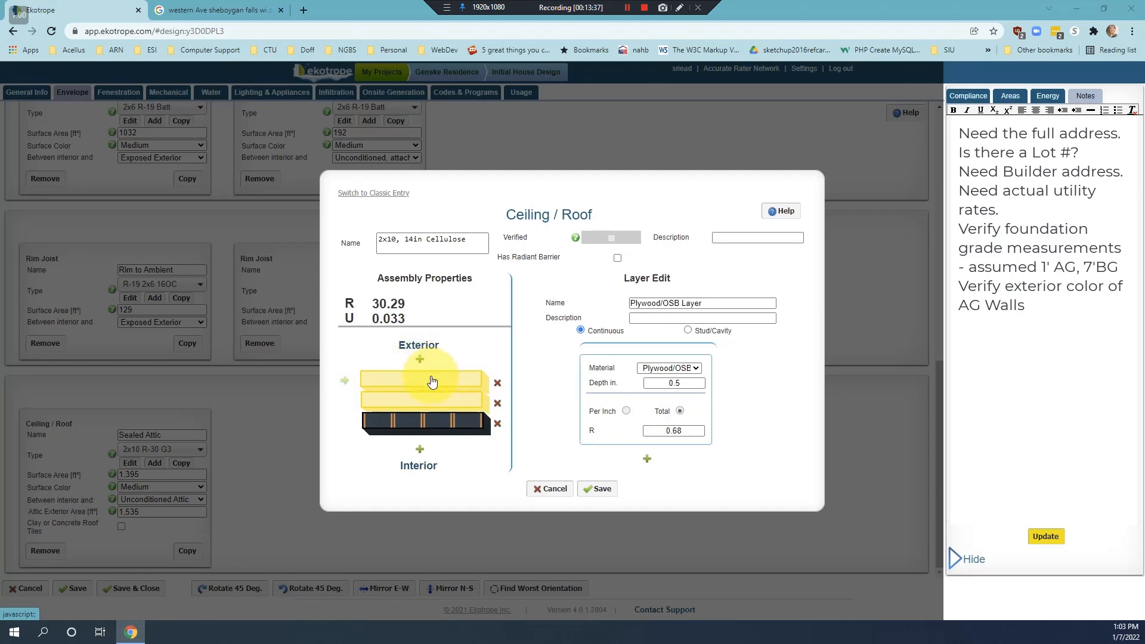
pyautogui.moveTo(727, 299); pyautogui.dragTo(638, 298)
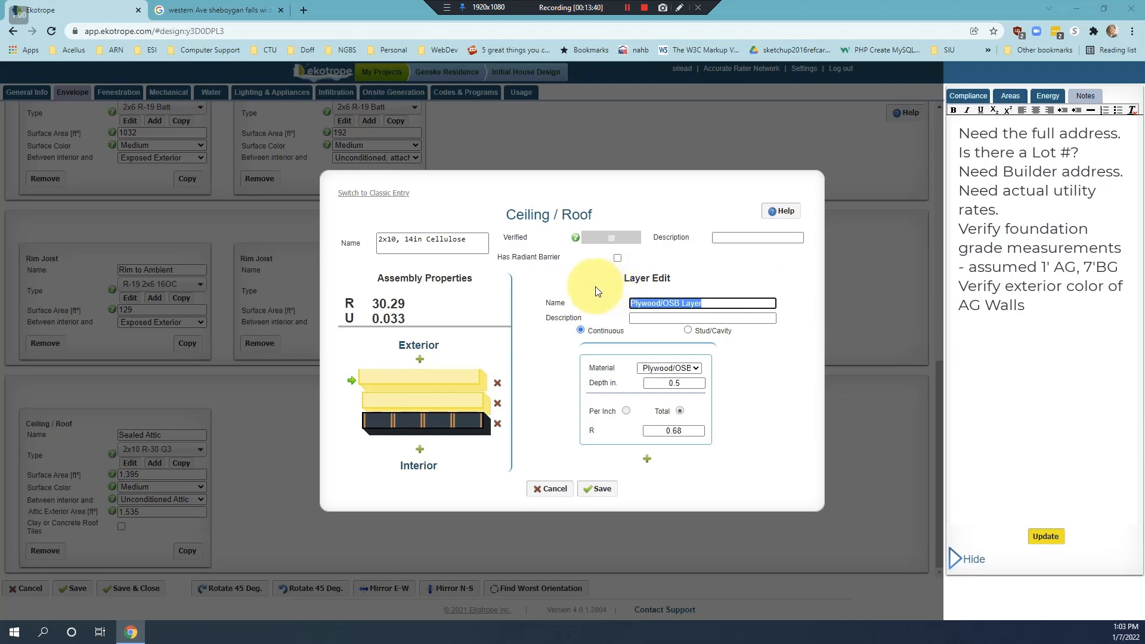
pyautogui.write('Roofing Layer')
pyautogui.click(638, 318)
pyautogui.write('Roofing')
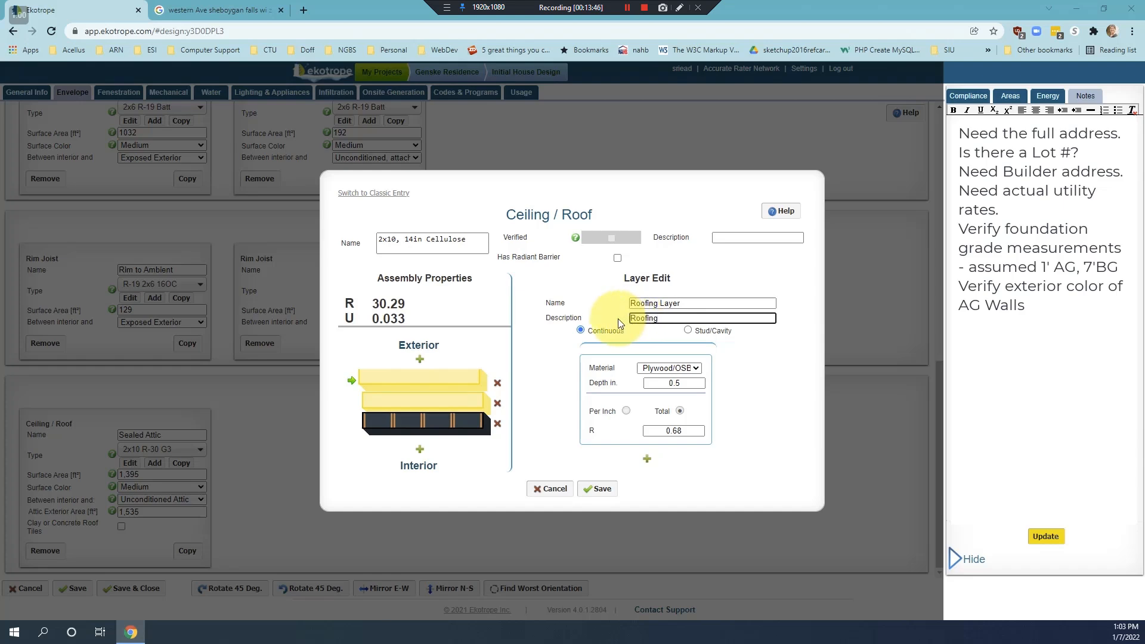
# - Set the roofing layer's material to Shingles (Asphalt) with a total R-value of 0.44
pyautogui.click(697, 368)
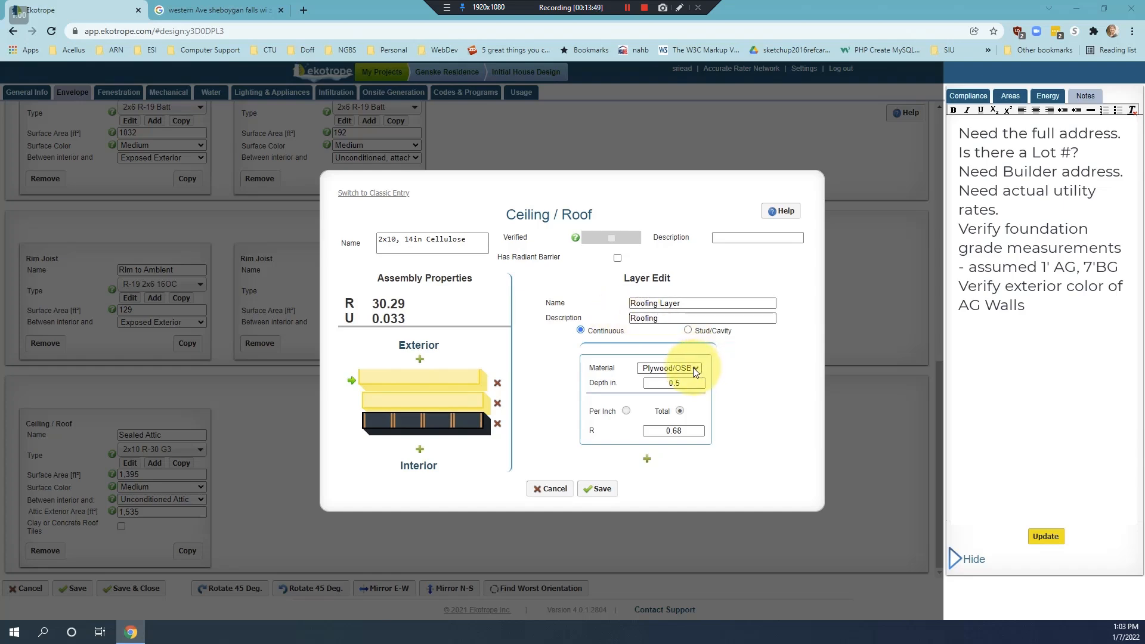
pyautogui.click(693, 368)
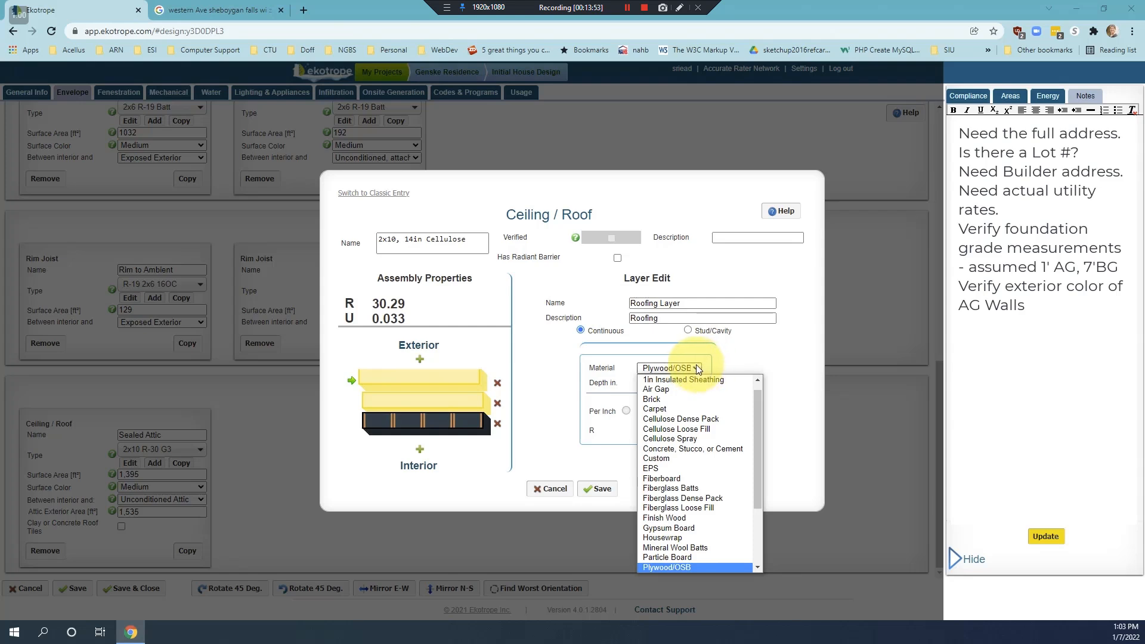
pyautogui.scroll(-3, 671, 501)
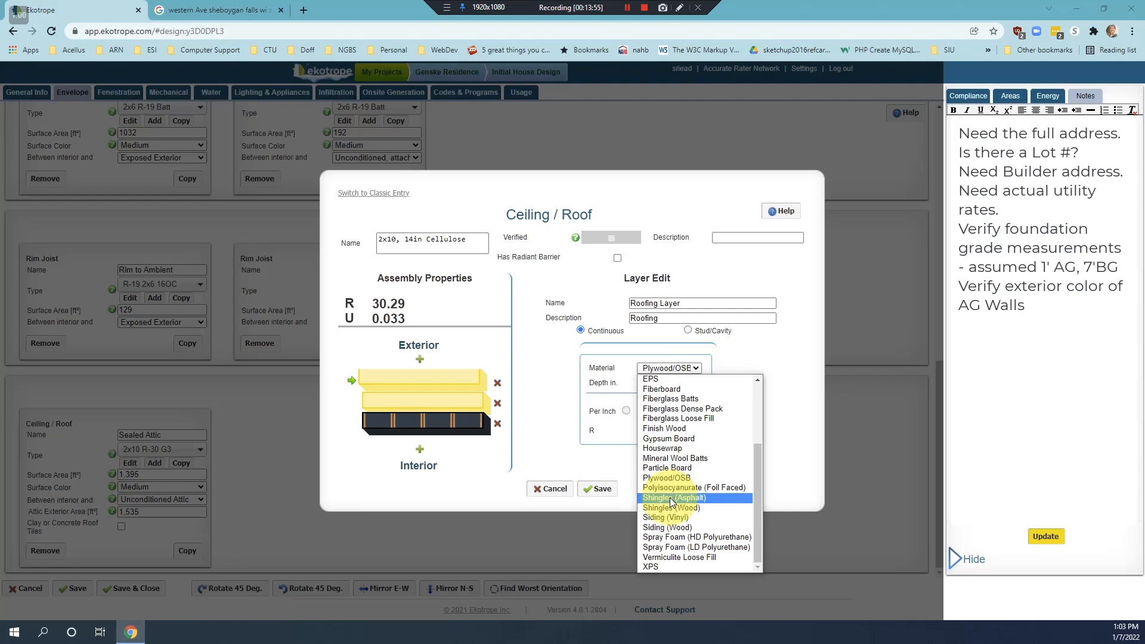
pyautogui.click(671, 499)
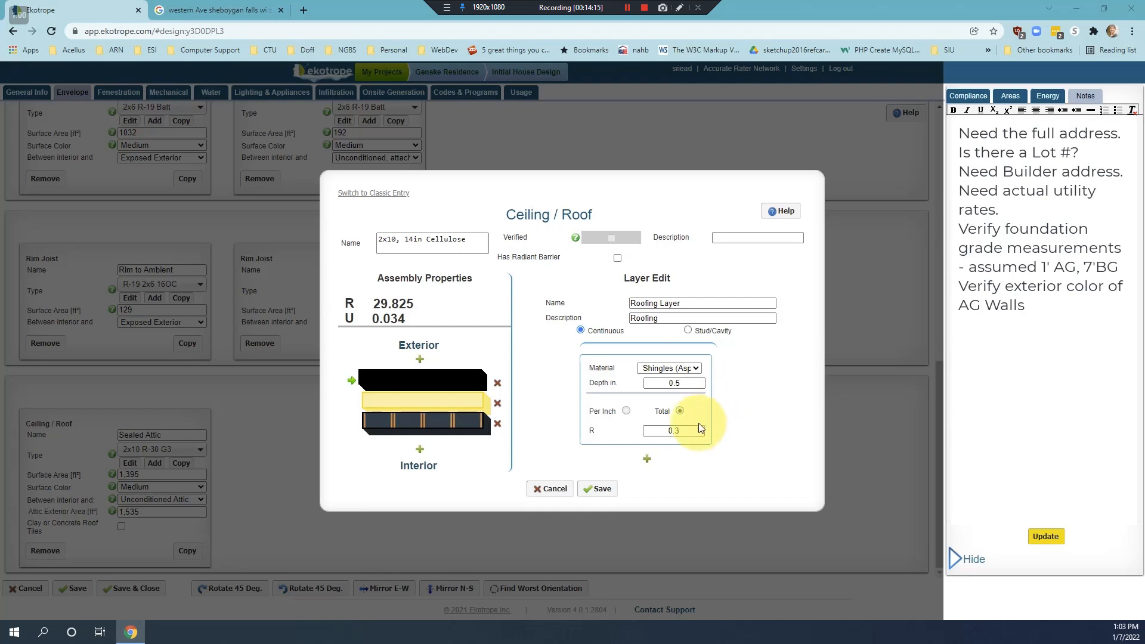
pyautogui.moveTo(681, 430); pyautogui.dragTo(672, 430)
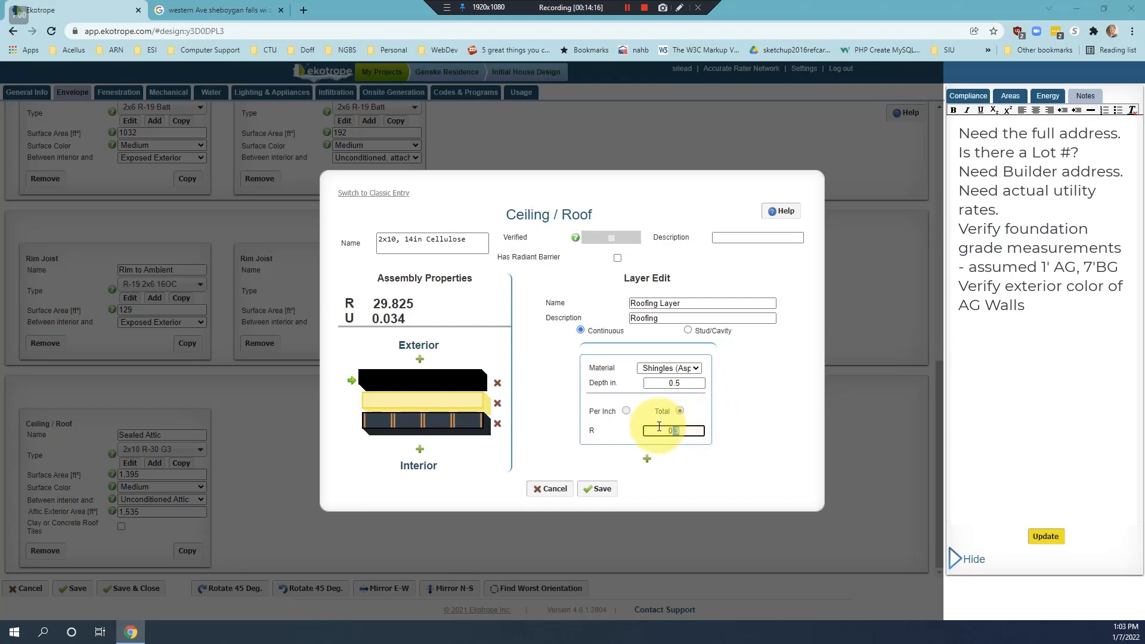
pyautogui.write('.44')
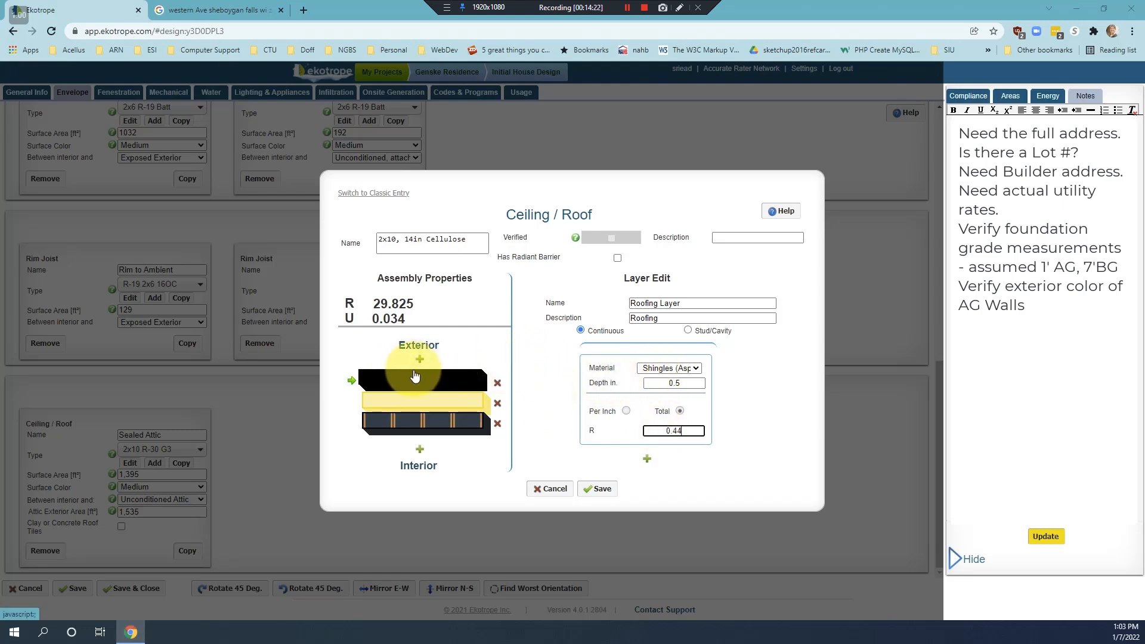
# - Set the stud/cavity layer's name and description to "Open Cell Foam in Cavity"
pyautogui.click(433, 423)
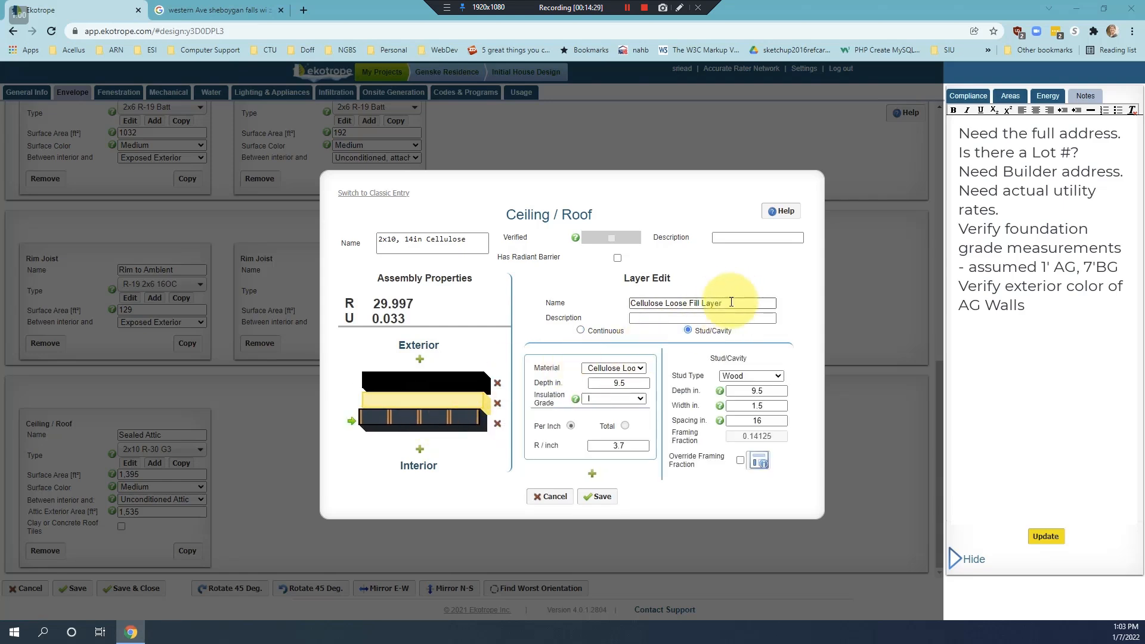
pyautogui.moveTo(731, 302); pyautogui.dragTo(599, 303)
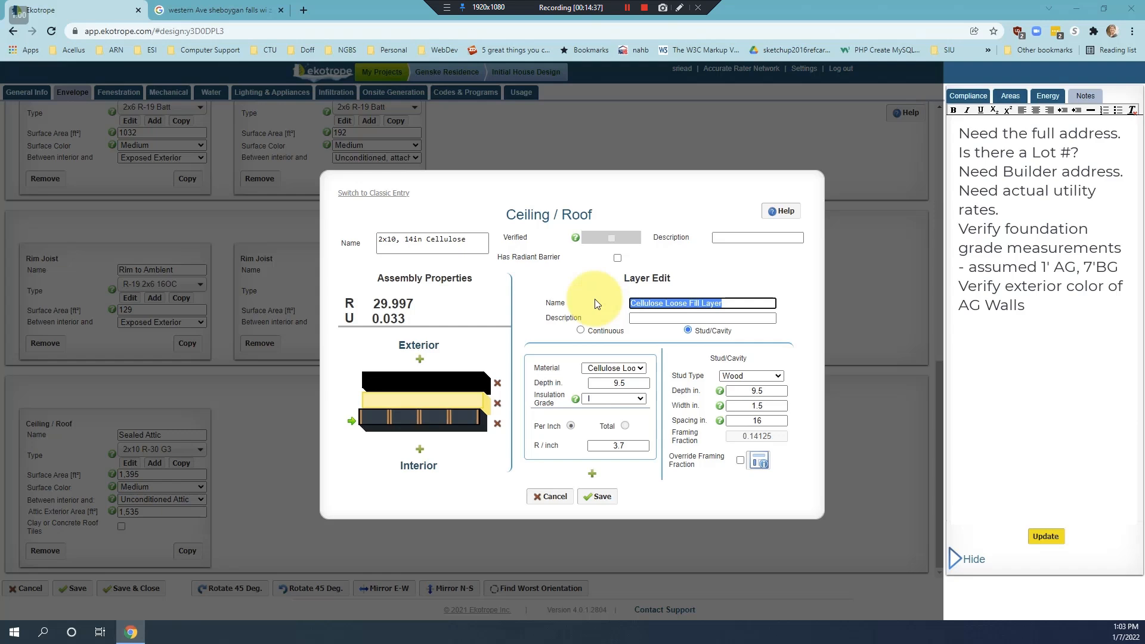
pyautogui.write('Open Cell Foa')
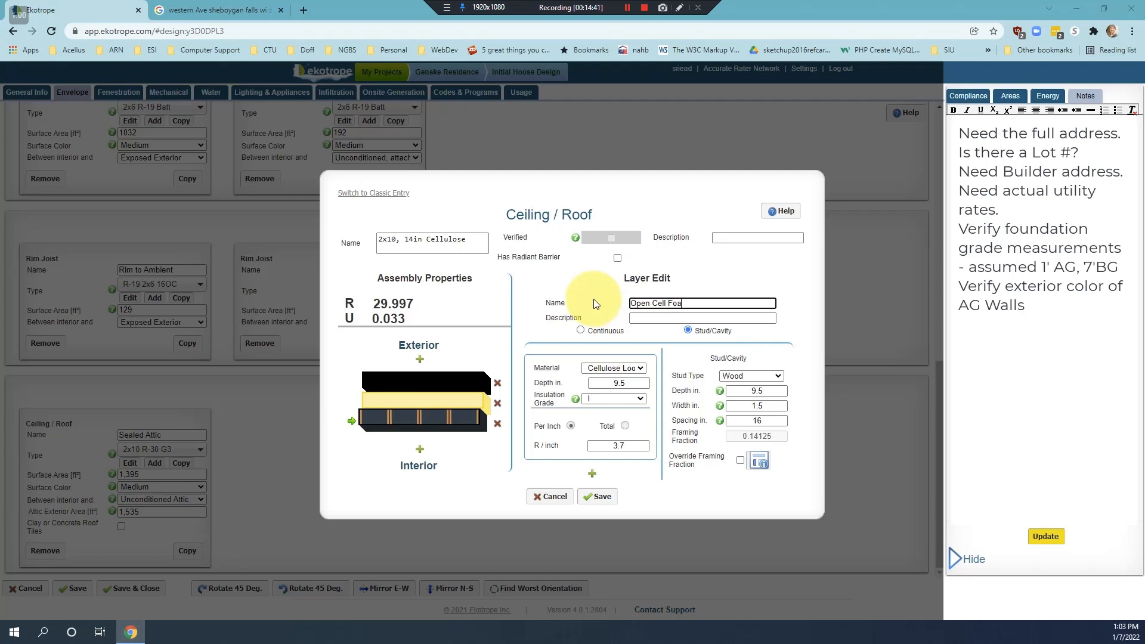
pyautogui.write('m in Cavity')
pyautogui.click(641, 316)
pyautogui.write('Open Cell Foam in Cavity')
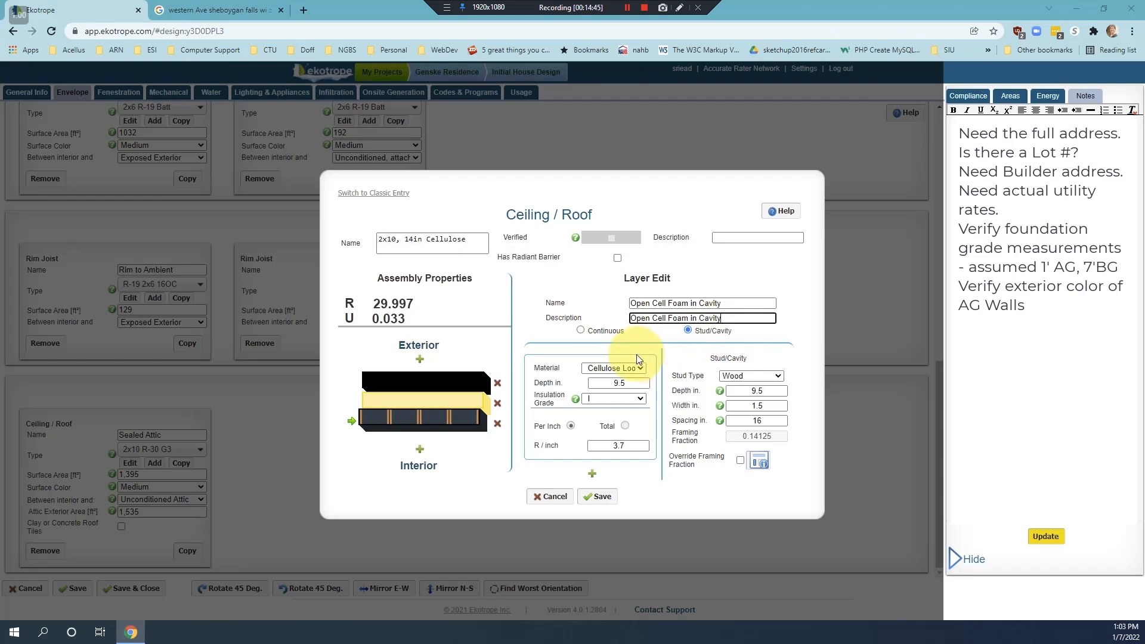
# - Set the cavity layer's material to Spray Foam (LD Polyurethane) with a depth of 5.5 in
pyautogui.click(642, 370)
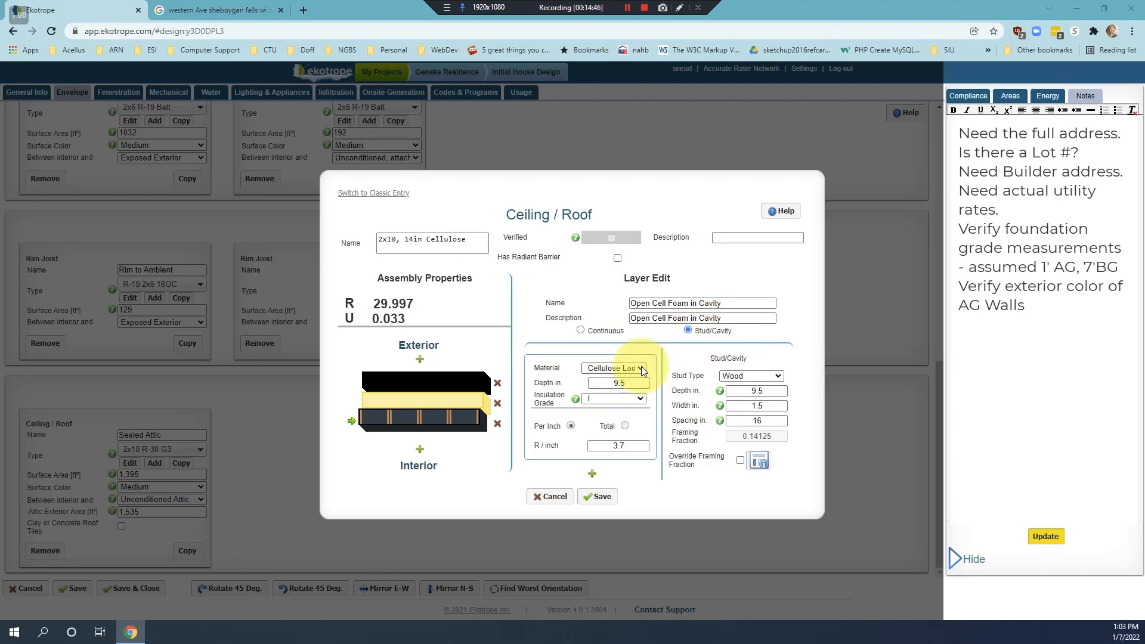
pyautogui.click(641, 369)
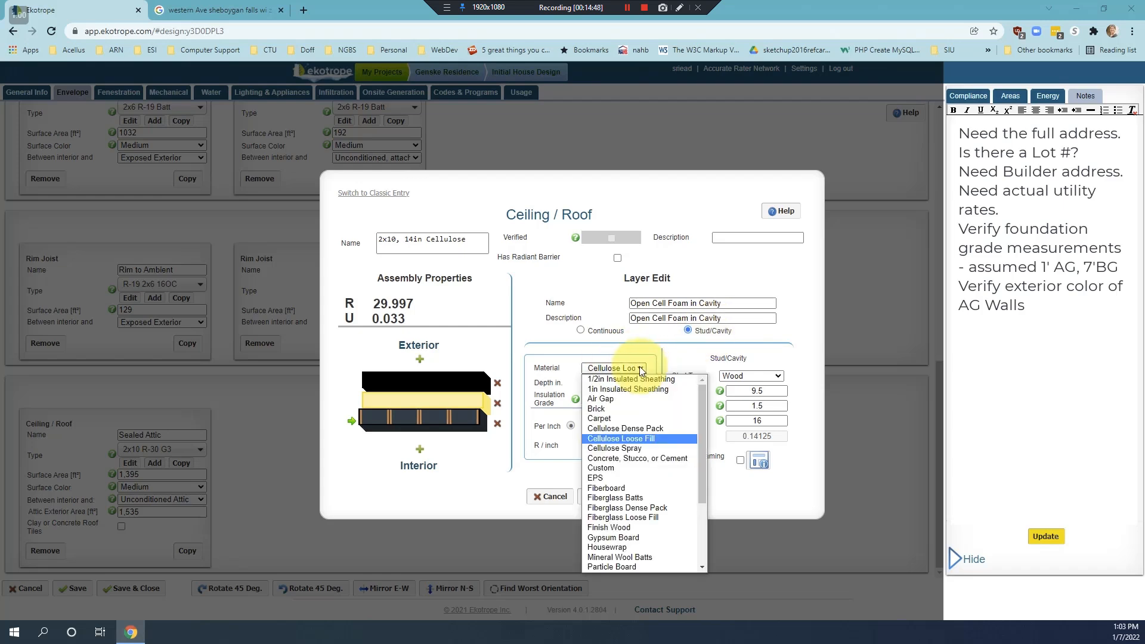
pyautogui.moveTo(705, 433); pyautogui.dragTo(702, 501)
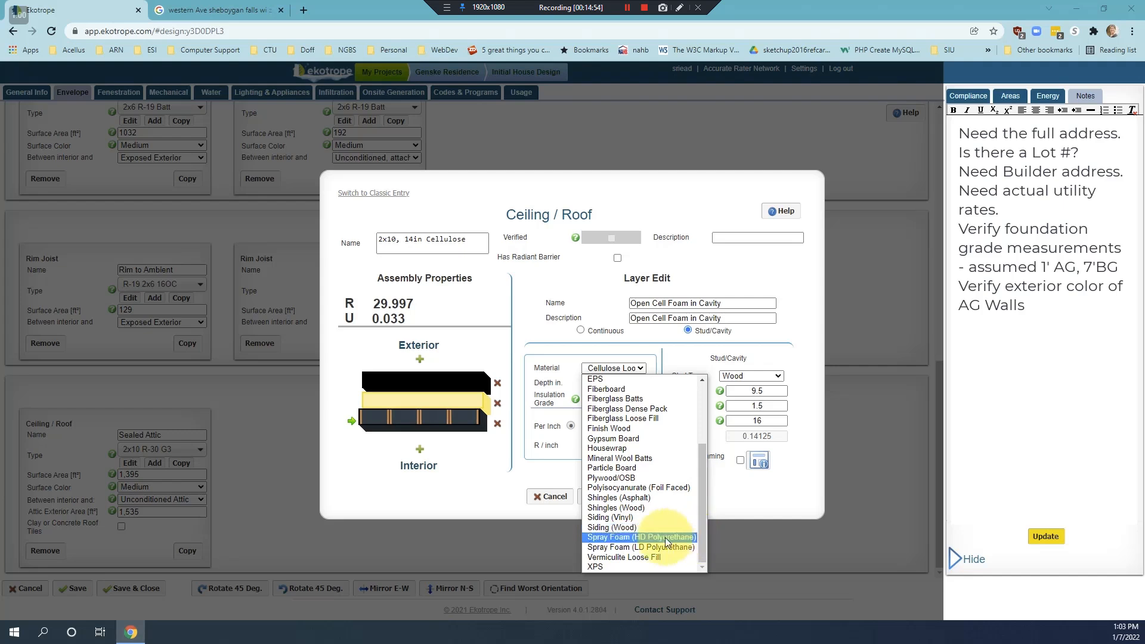
pyautogui.click(617, 547)
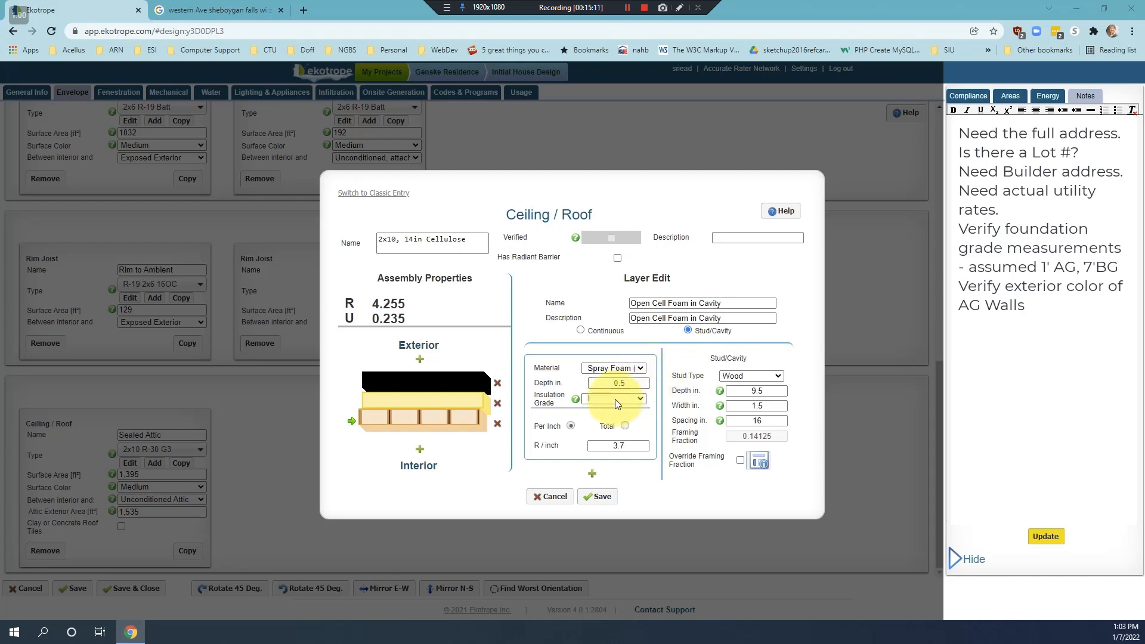
pyautogui.moveTo(629, 385); pyautogui.dragTo(578, 388)
pyautogui.write('5.5')
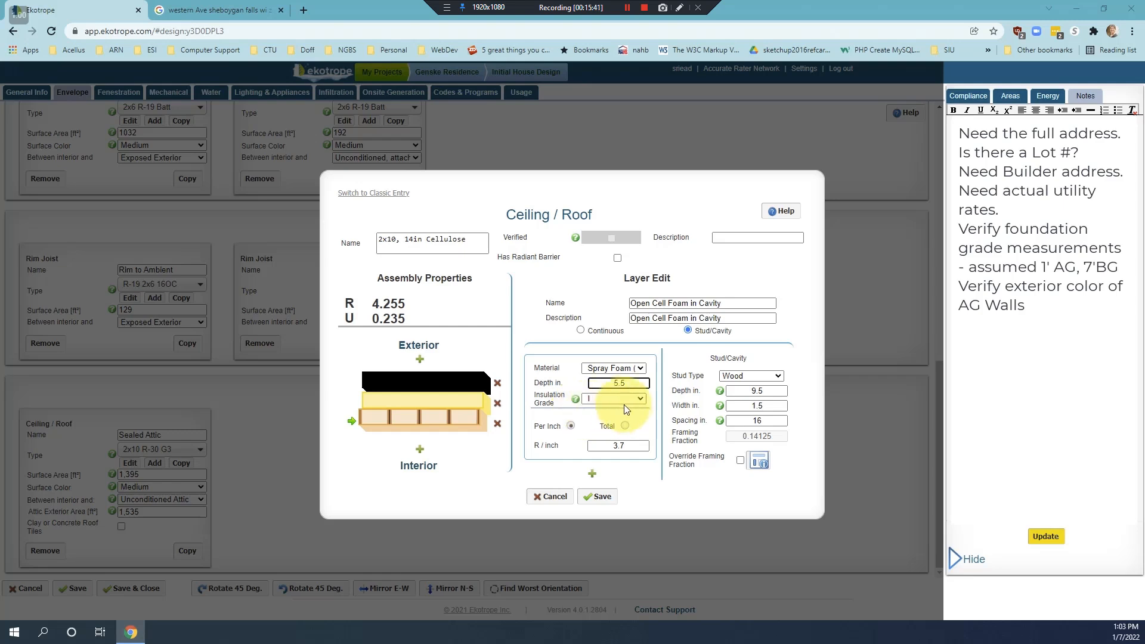
# - Set the cavity foam's insulation grade to II
pyautogui.click(642, 401)
pyautogui.click(644, 397)
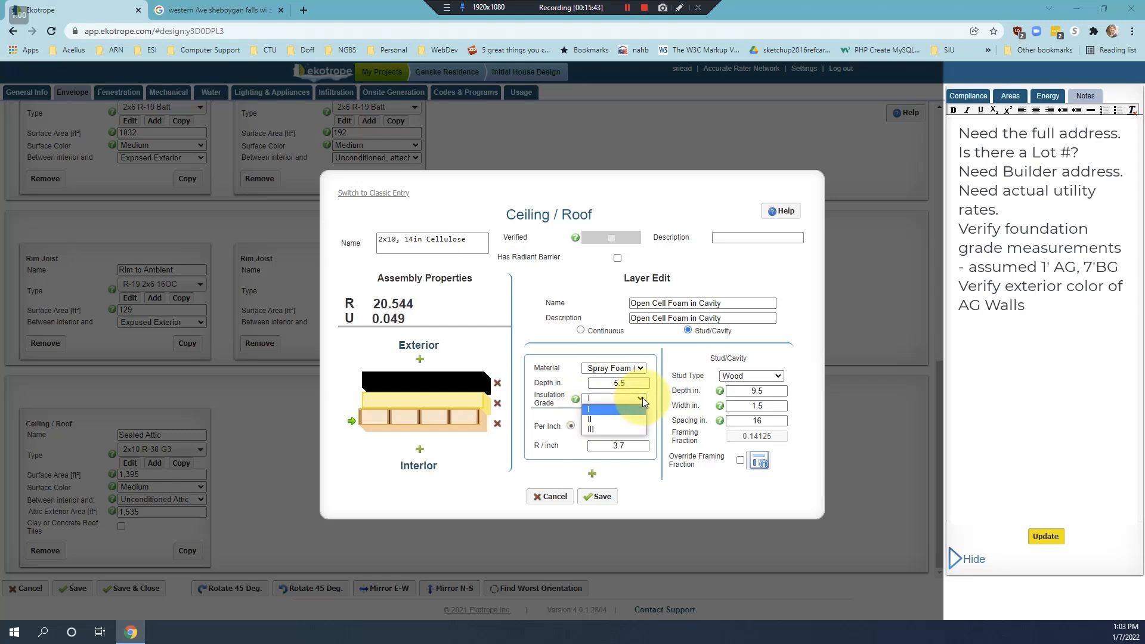
pyautogui.click(594, 417)
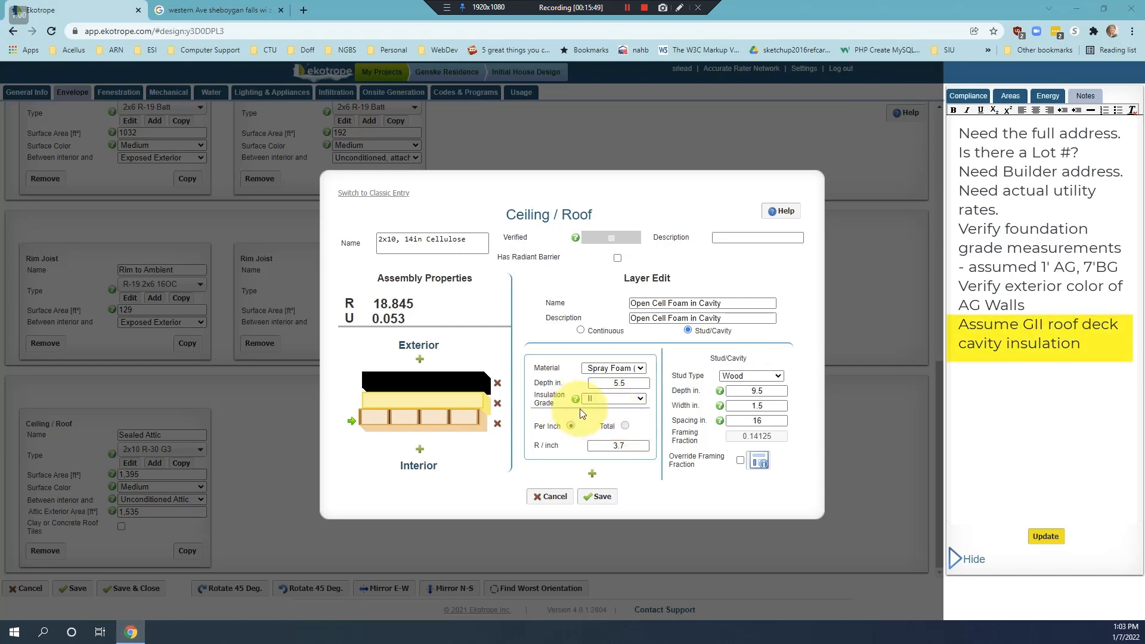
pyautogui.moveTo(578, 406)
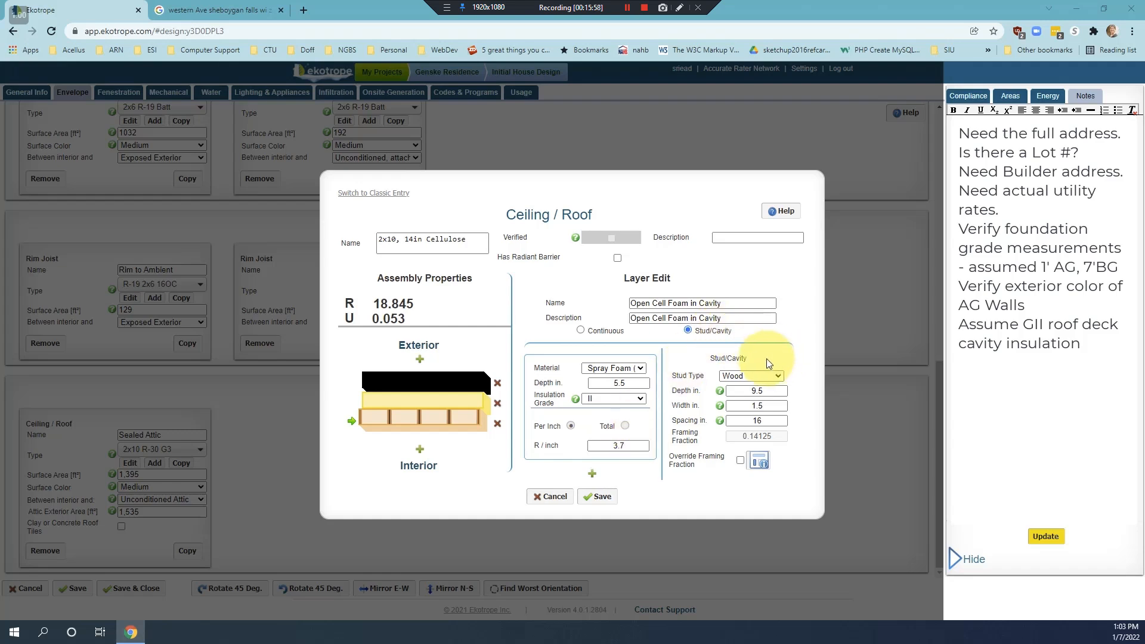
# - Set the cavity layer's wood studs to a depth of 5.5 in and a spacing of 24 in
pyautogui.click(755, 390)
pyautogui.press('BackSpace')
pyautogui.write('5')
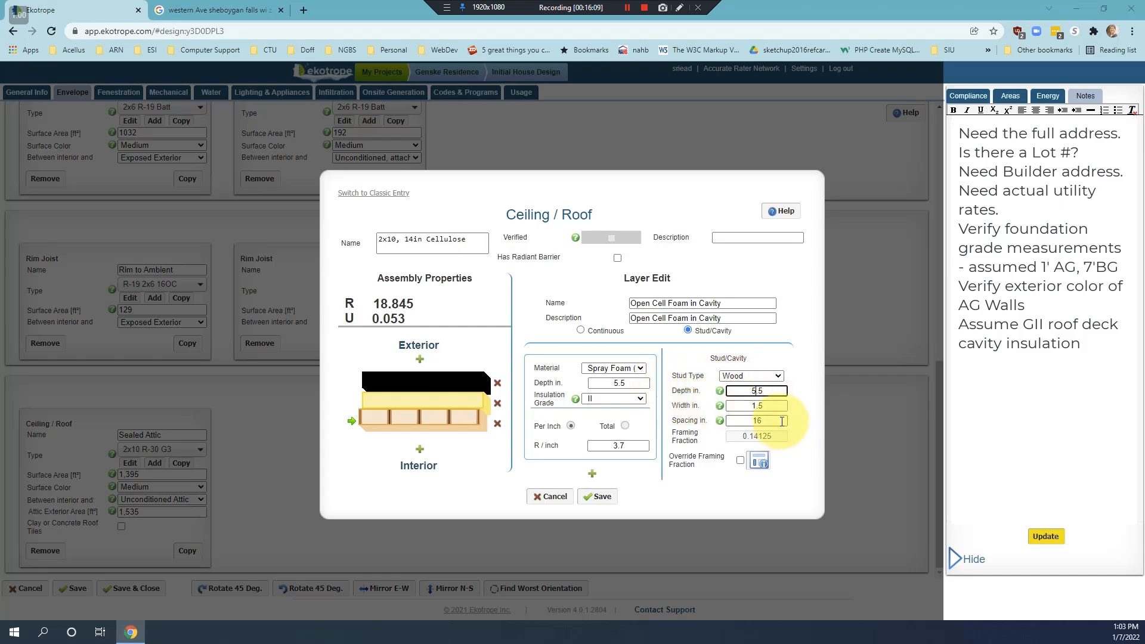
pyautogui.doubleClick(756, 420)
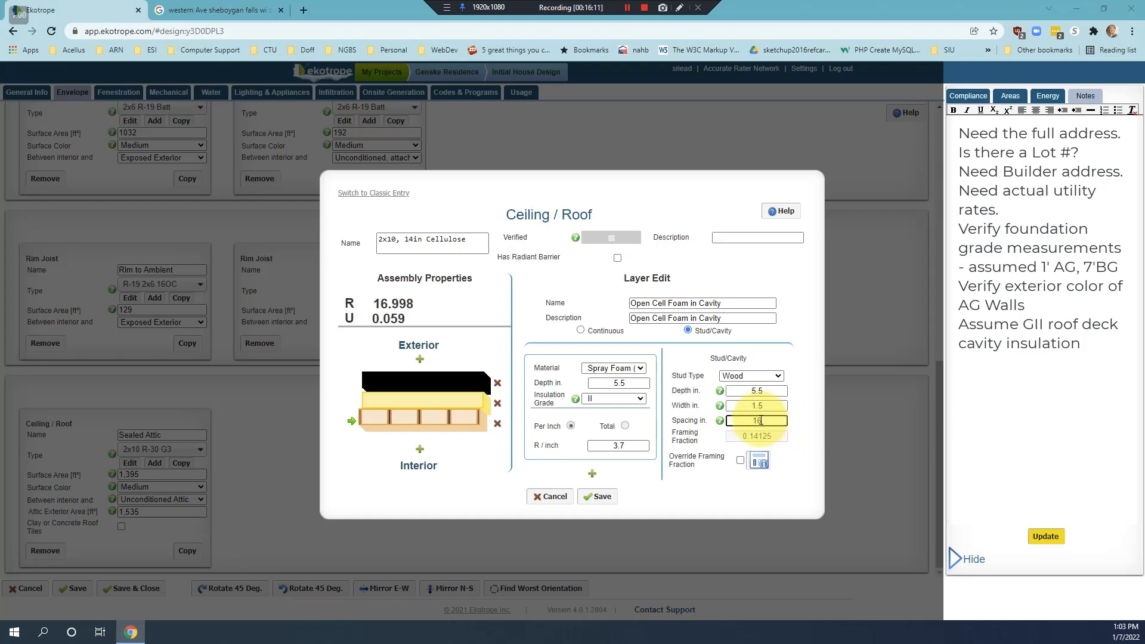
pyautogui.write('24')
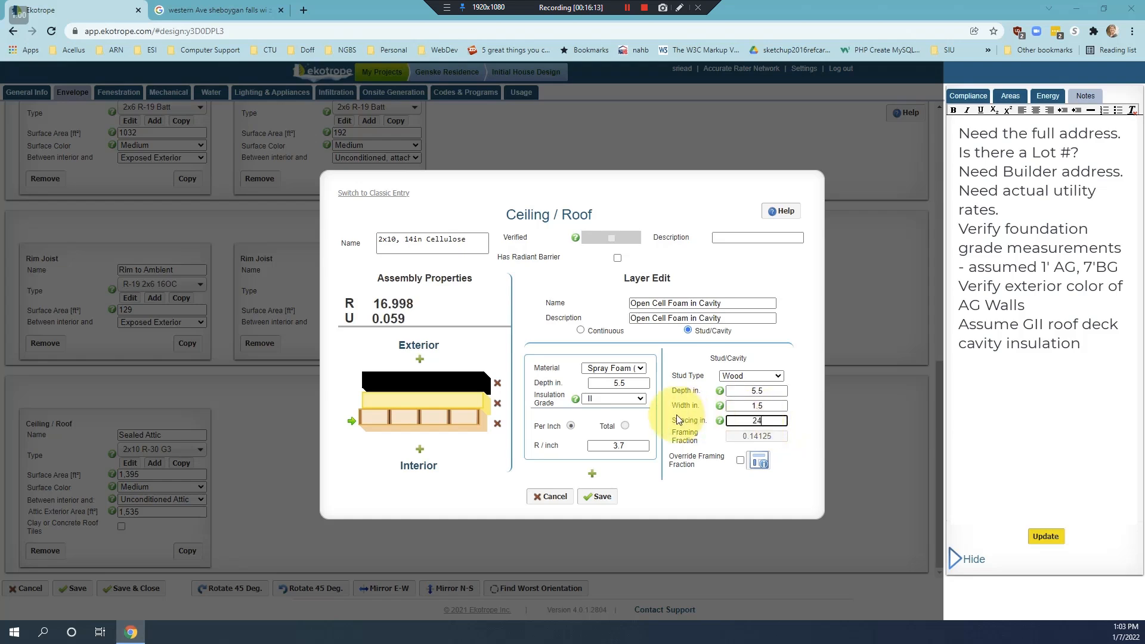
pyautogui.press('Tab')
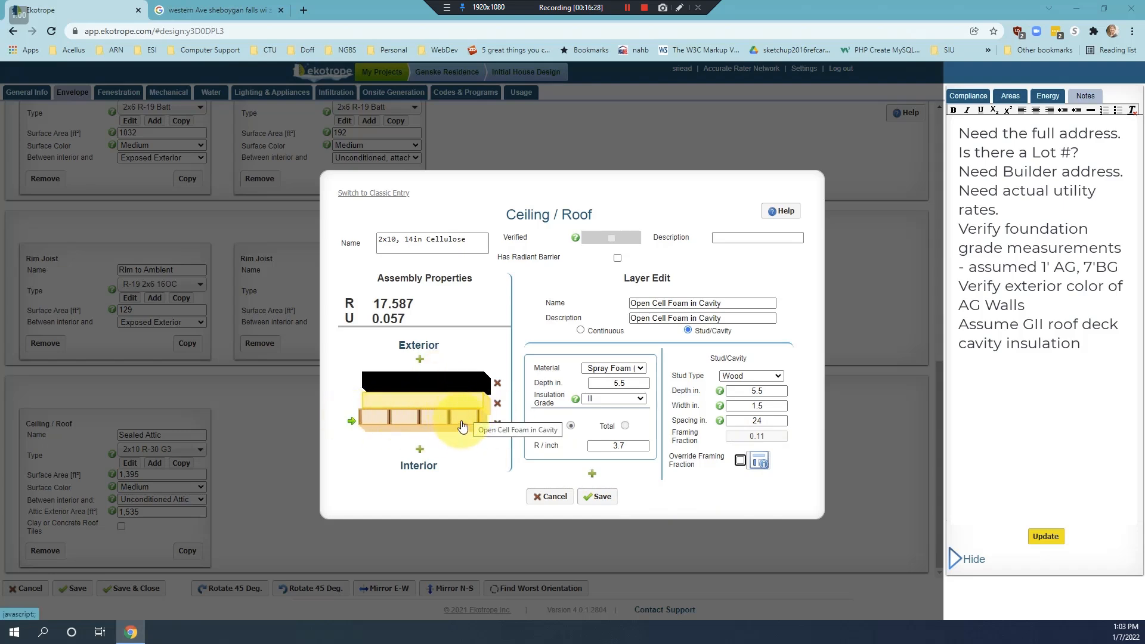
# - Add a layer on the interior side of the cavity, with "Open Cell Foam Continuous" as its name and description
pyautogui.click(420, 451)
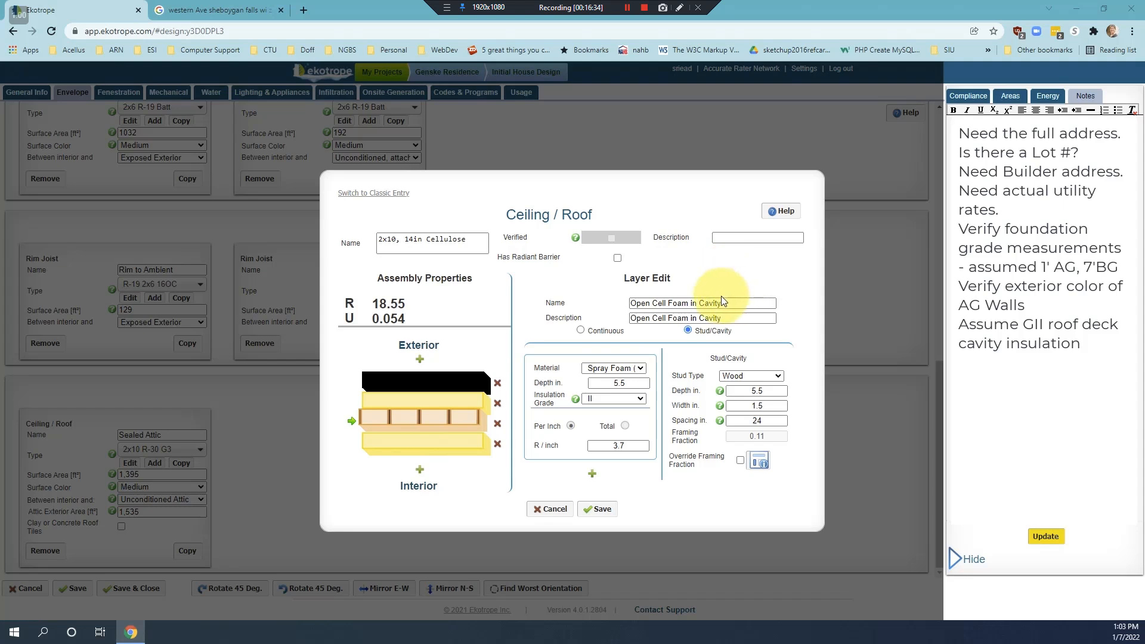
pyautogui.click(427, 449)
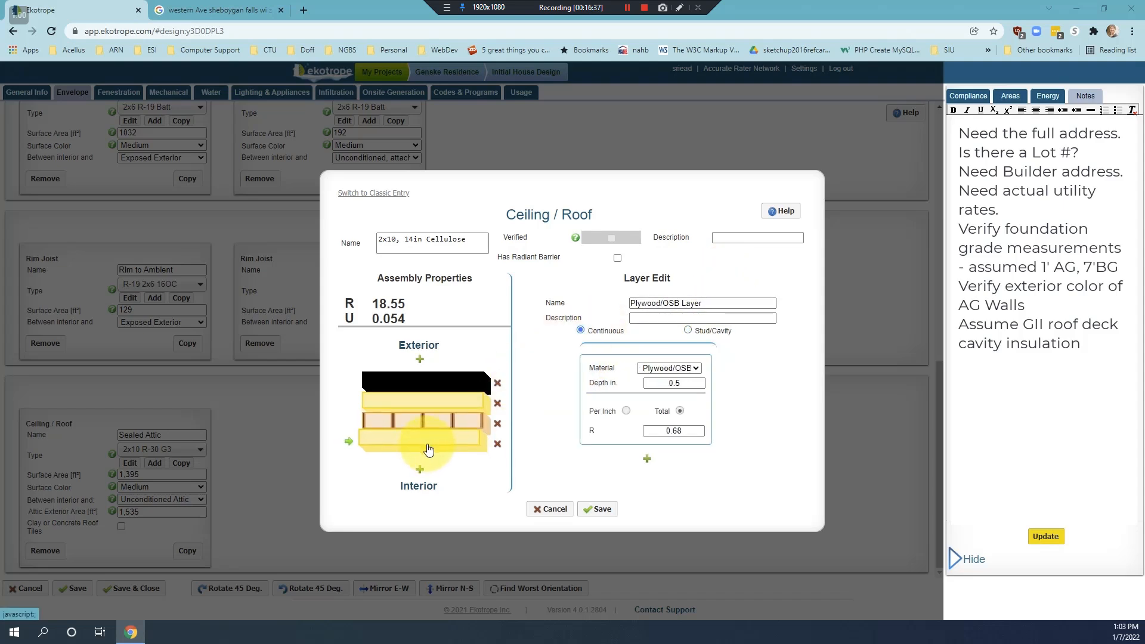
pyautogui.write('Open Cell Foam')
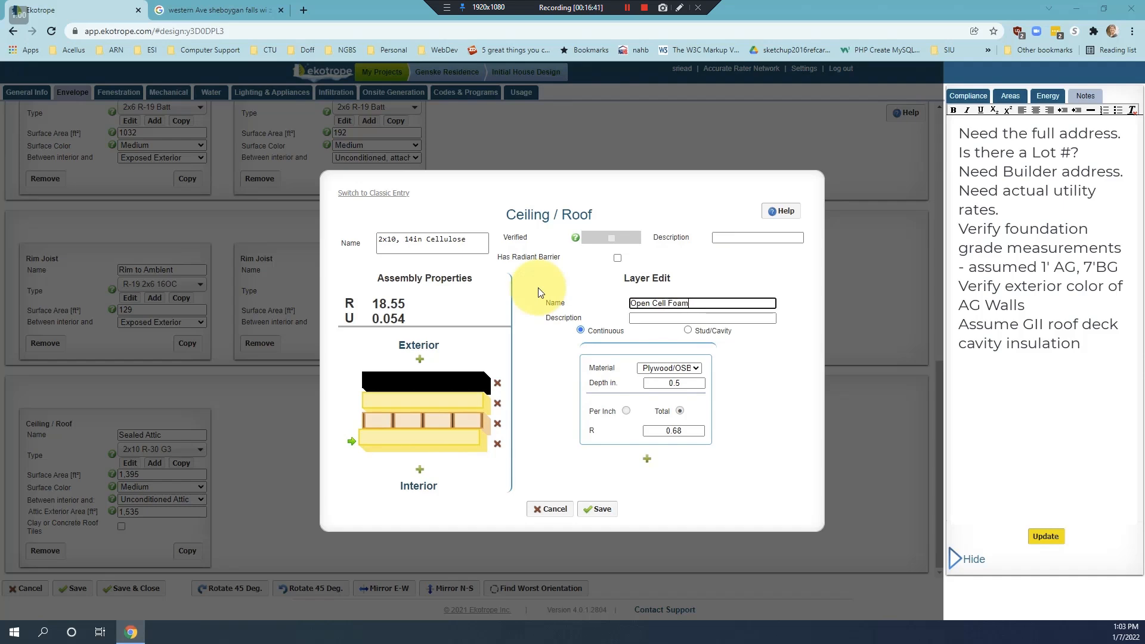
pyautogui.write(' Continuous')
pyautogui.click(690, 318)
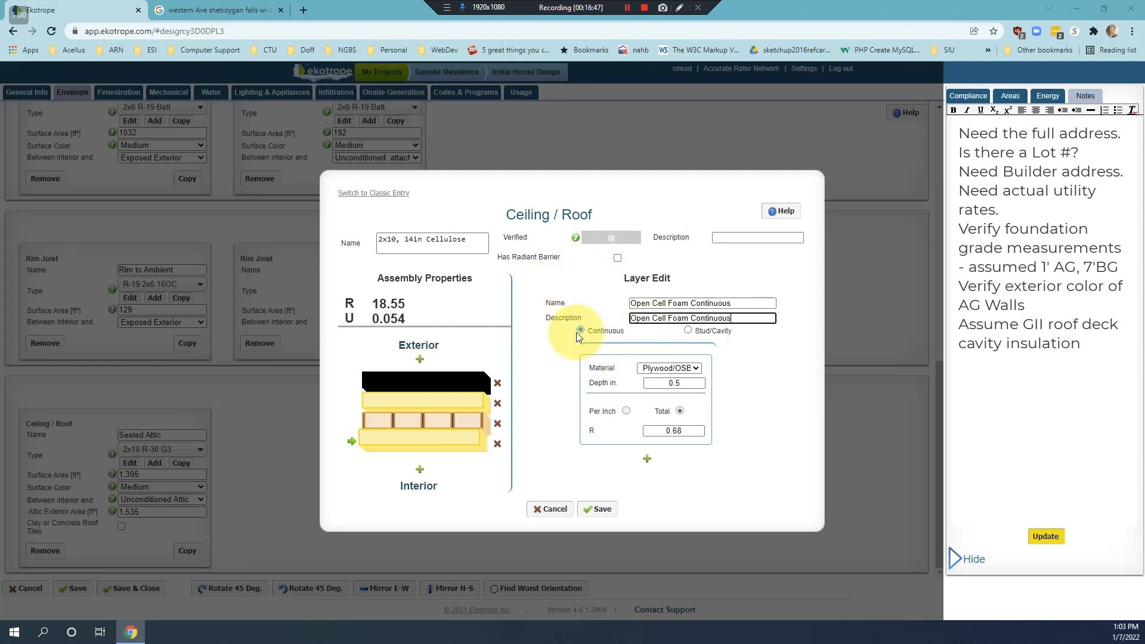
# - Set the continuous foam layer's material to Spray Foam (LD Polyurethane) with a depth of 6.5 in, and review all the roof layers
pyautogui.click(696, 371)
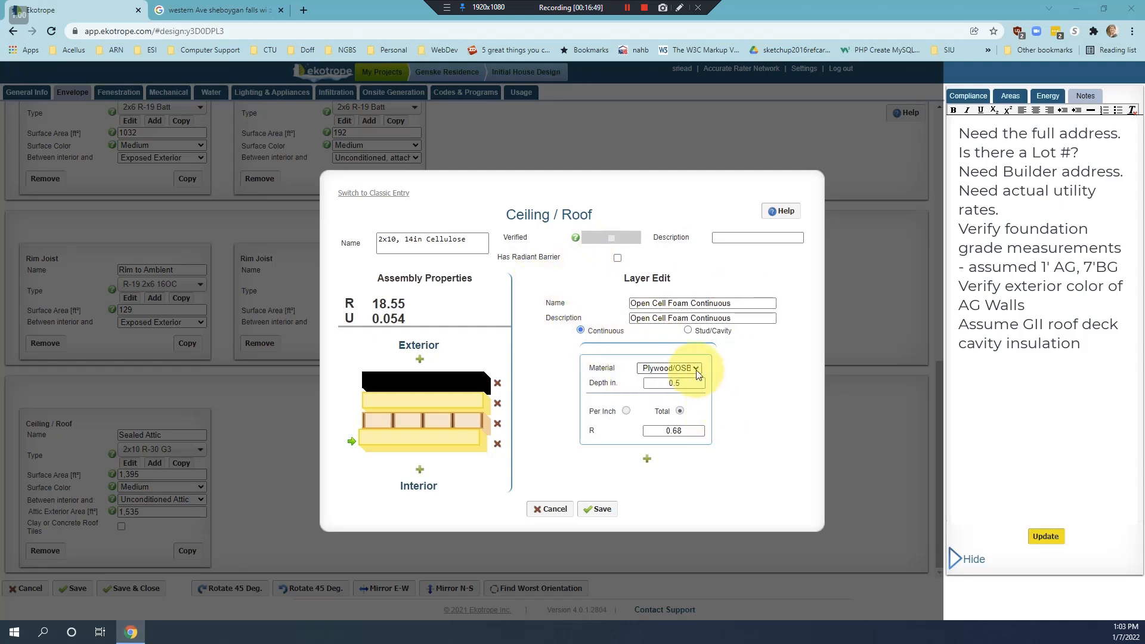
pyautogui.click(696, 367)
pyautogui.scroll(2, 750, 424)
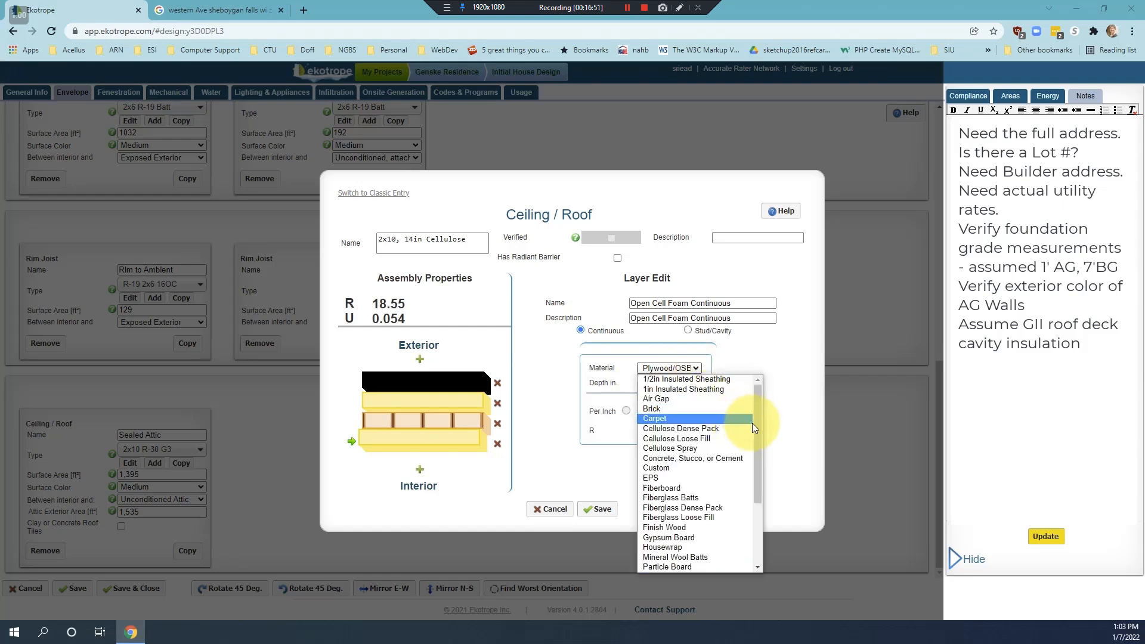
pyautogui.moveTo(758, 427); pyautogui.dragTo(754, 507)
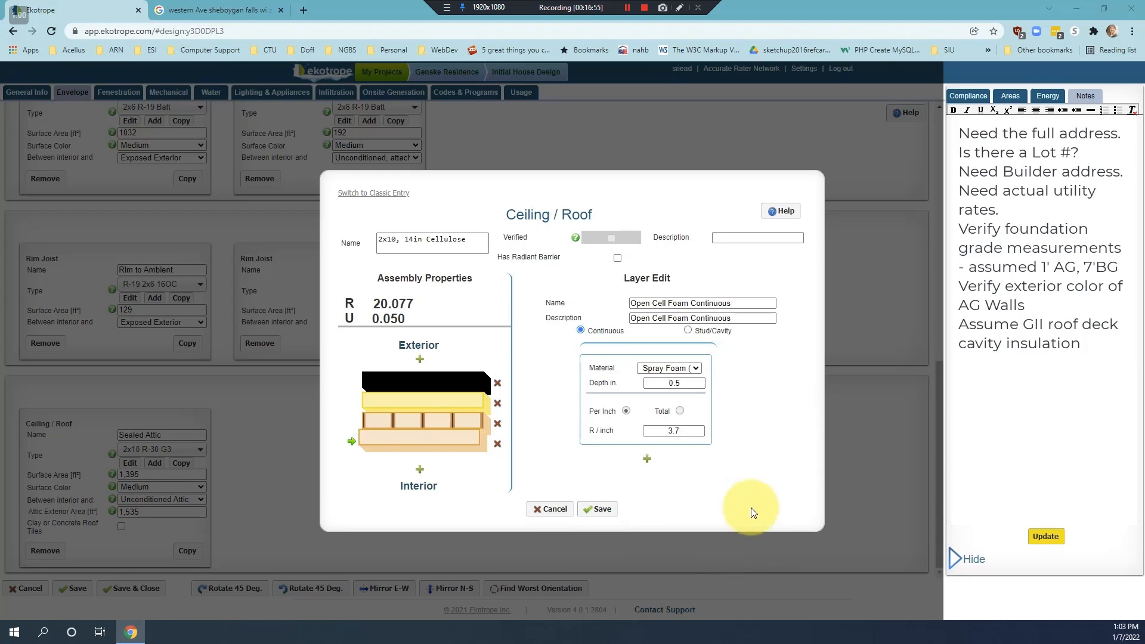
pyautogui.moveTo(682, 383); pyautogui.dragTo(648, 379)
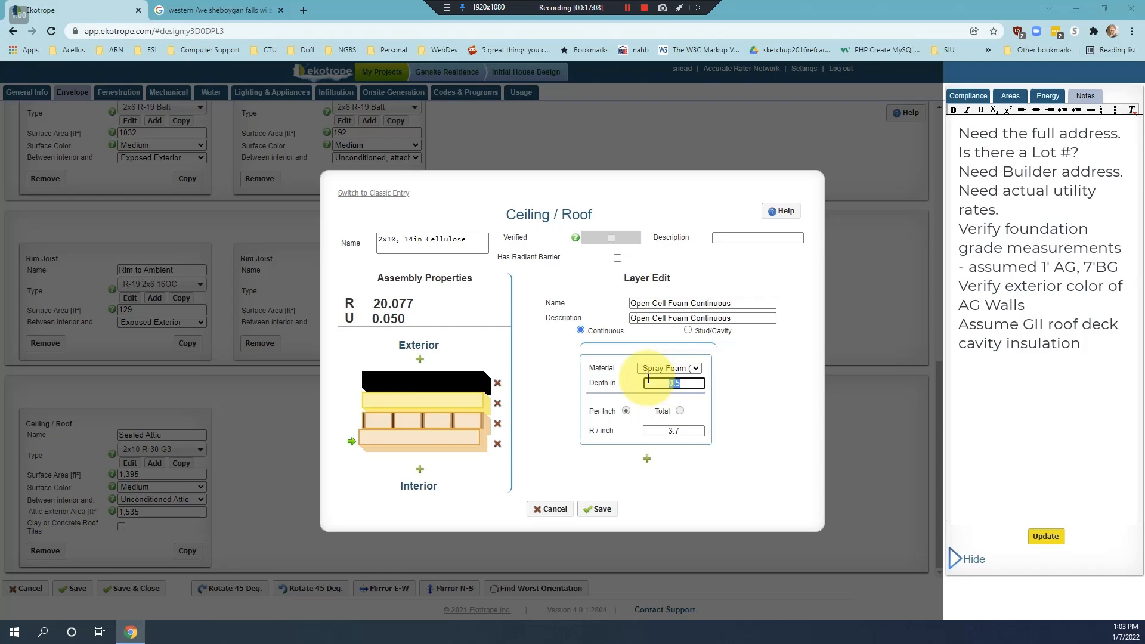
pyautogui.write('6.5')
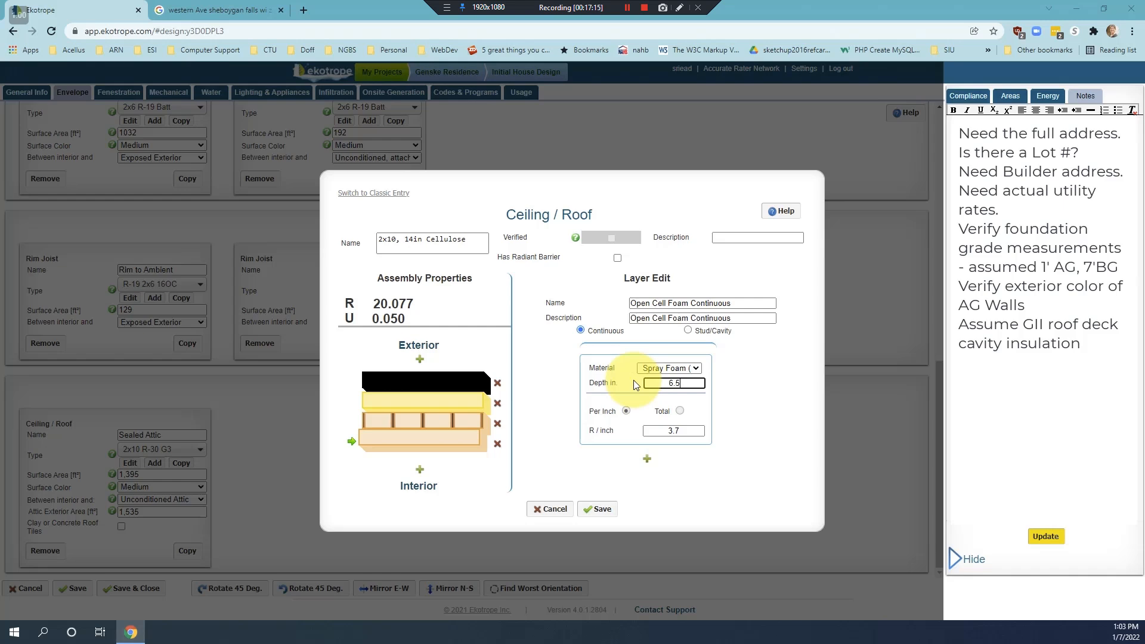
pyautogui.click(683, 406)
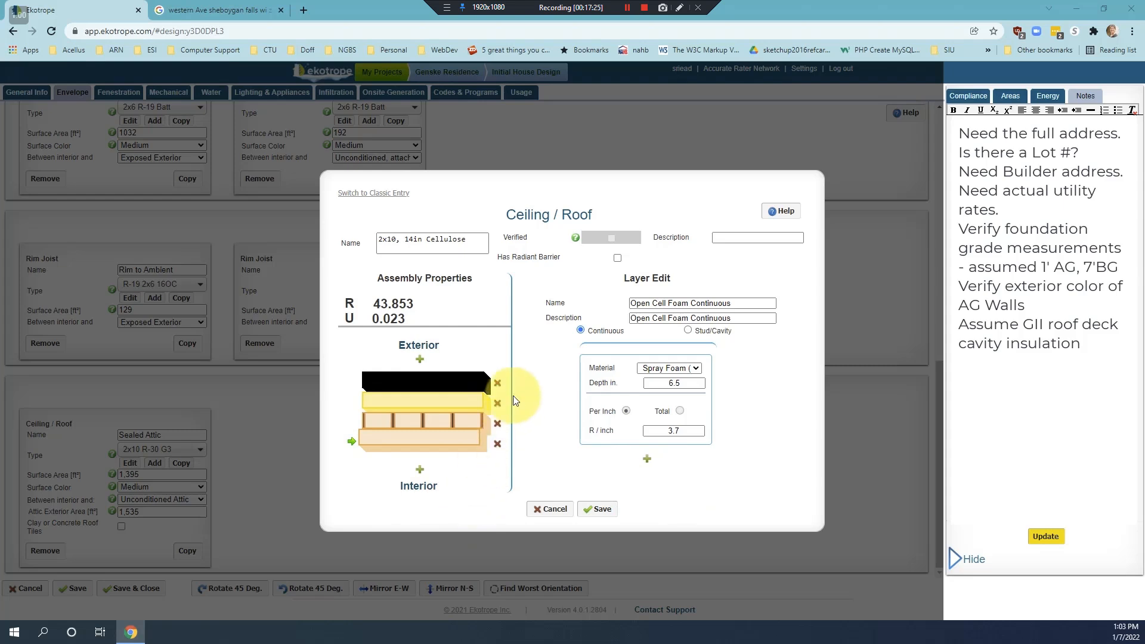
pyautogui.click(465, 379)
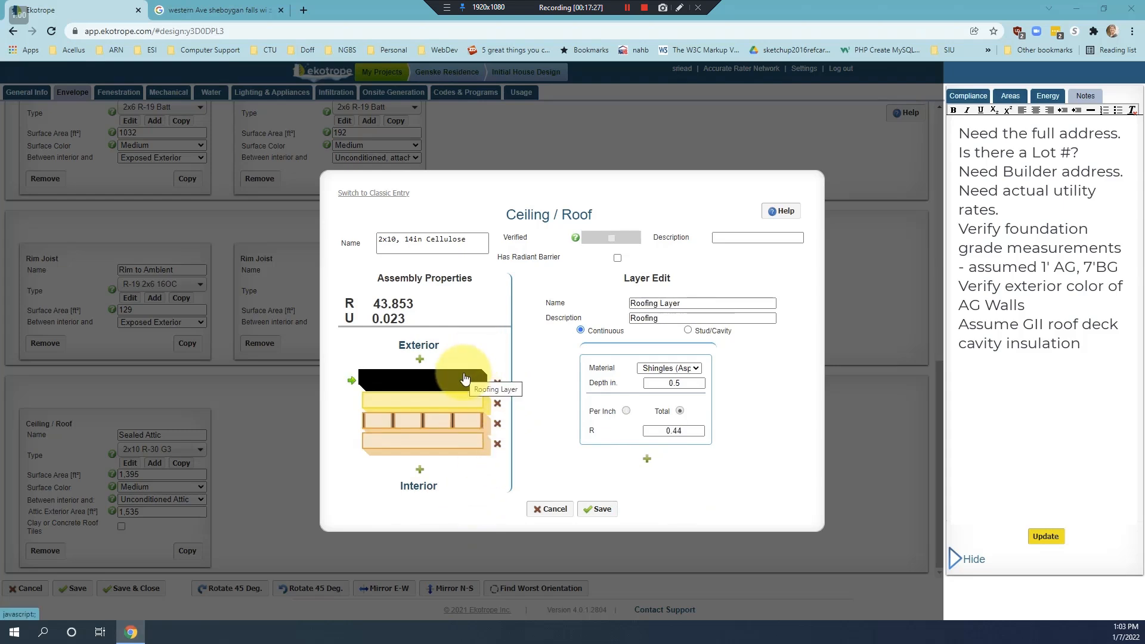
pyautogui.click(456, 401)
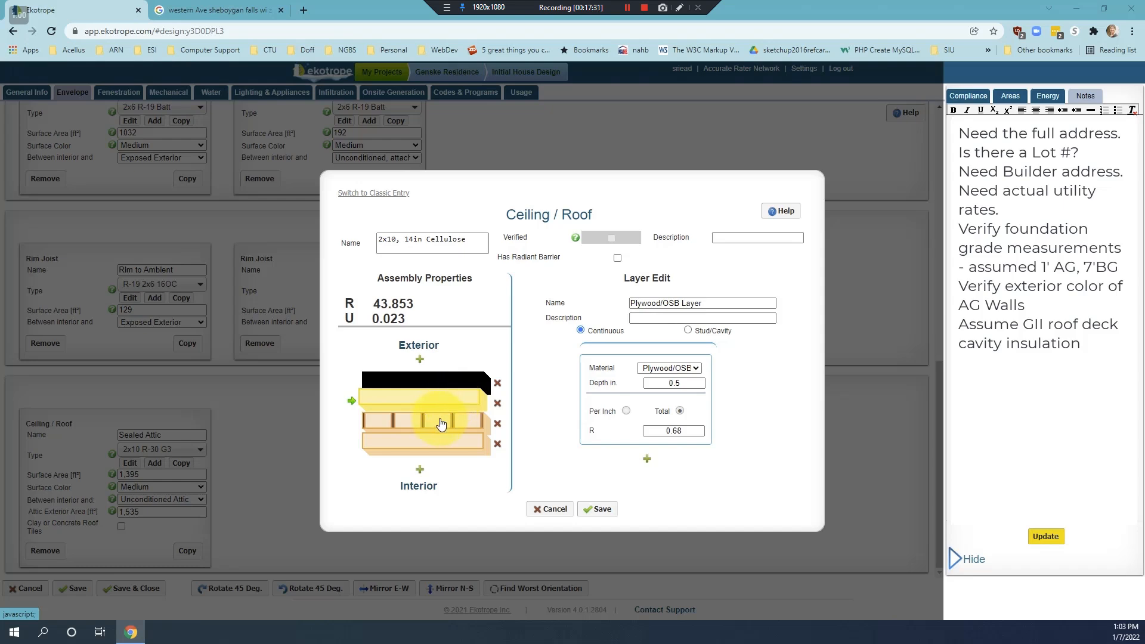
pyautogui.click(441, 424)
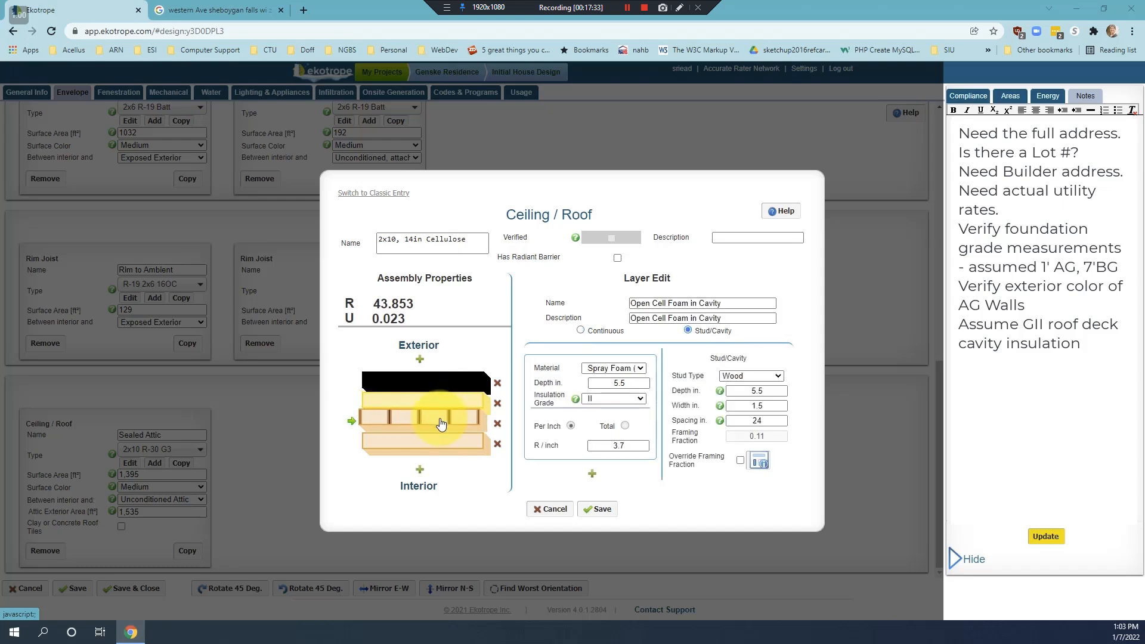
pyautogui.click(435, 441)
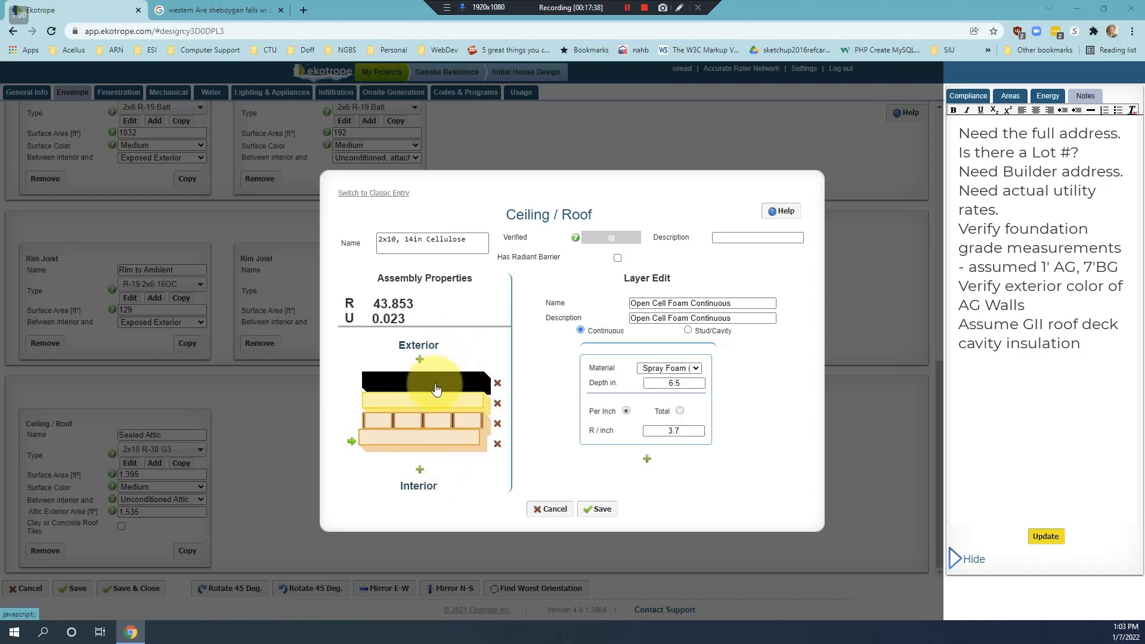
# - Rename the ceiling/roof assembly as "2x6 Truss Sealed Attic"
pyautogui.click(473, 238)
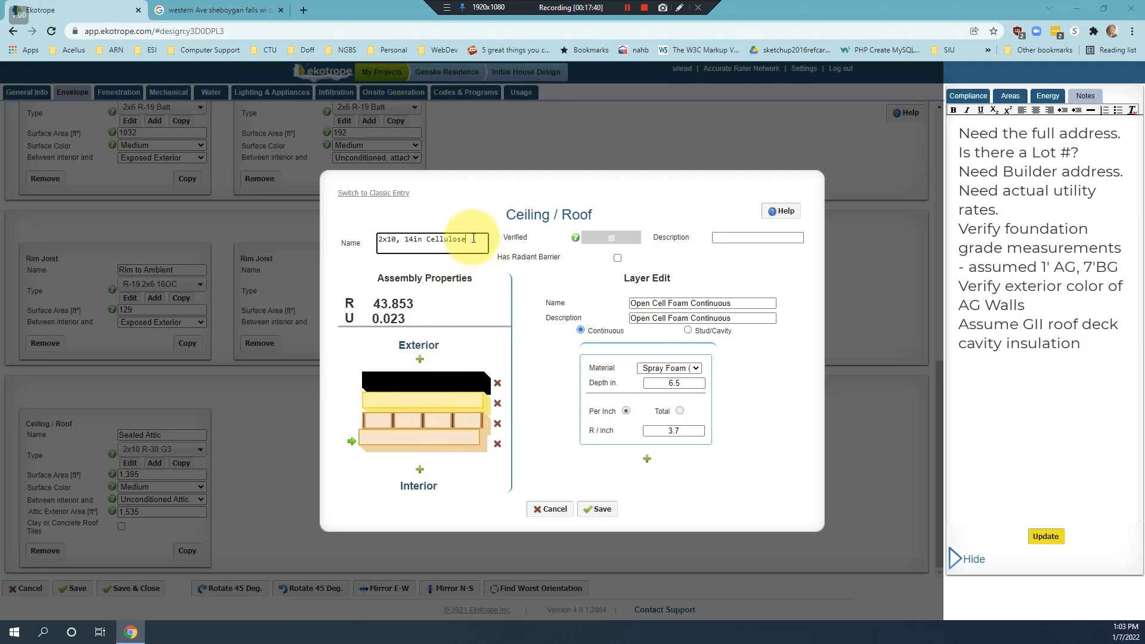
pyautogui.moveTo(473, 238); pyautogui.dragTo(353, 231)
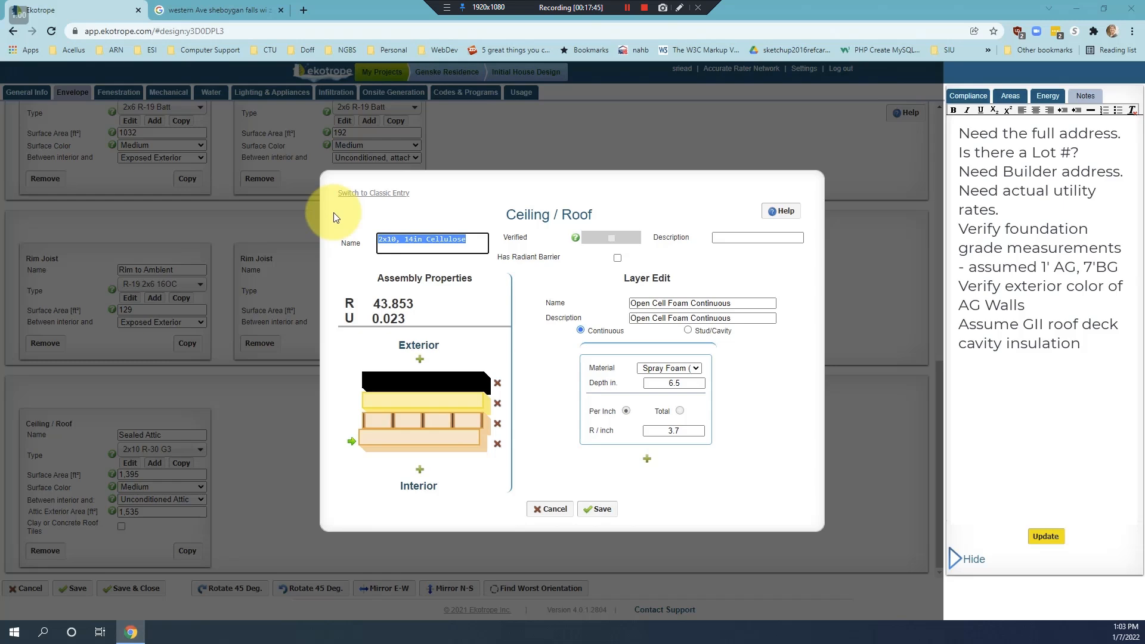
pyautogui.write('2x6')
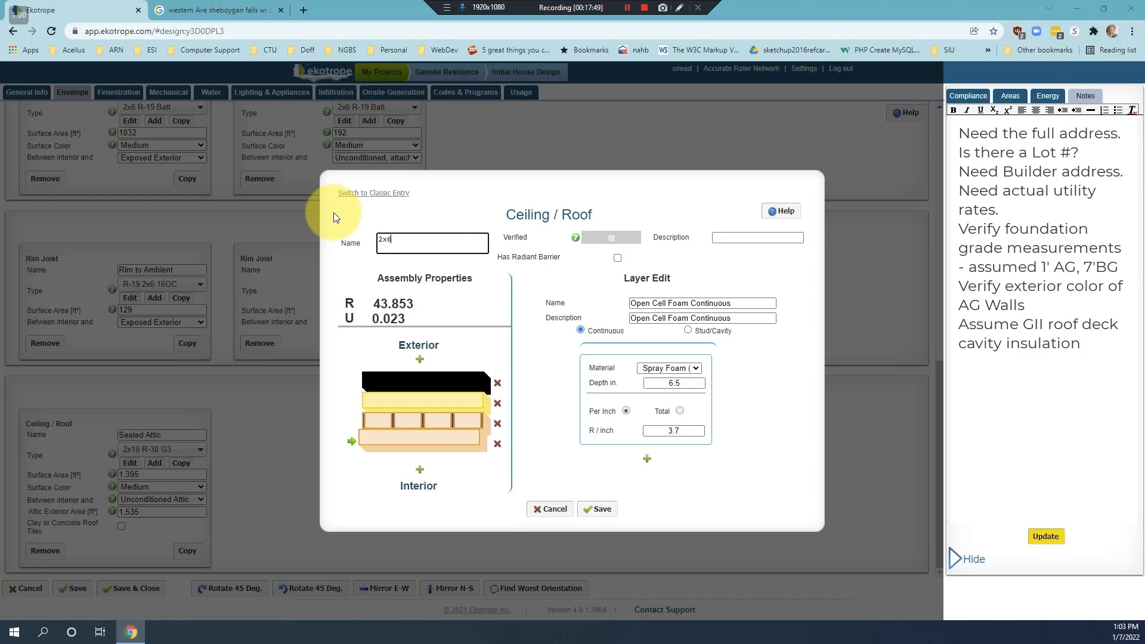
pyautogui.write(' Truss Sealed Attic')
# - Describe the roof assembly as a Sealed Attic with 2x6 framing and 12" Open Cell Spray Foam, and save the assembly
pyautogui.click(732, 237)
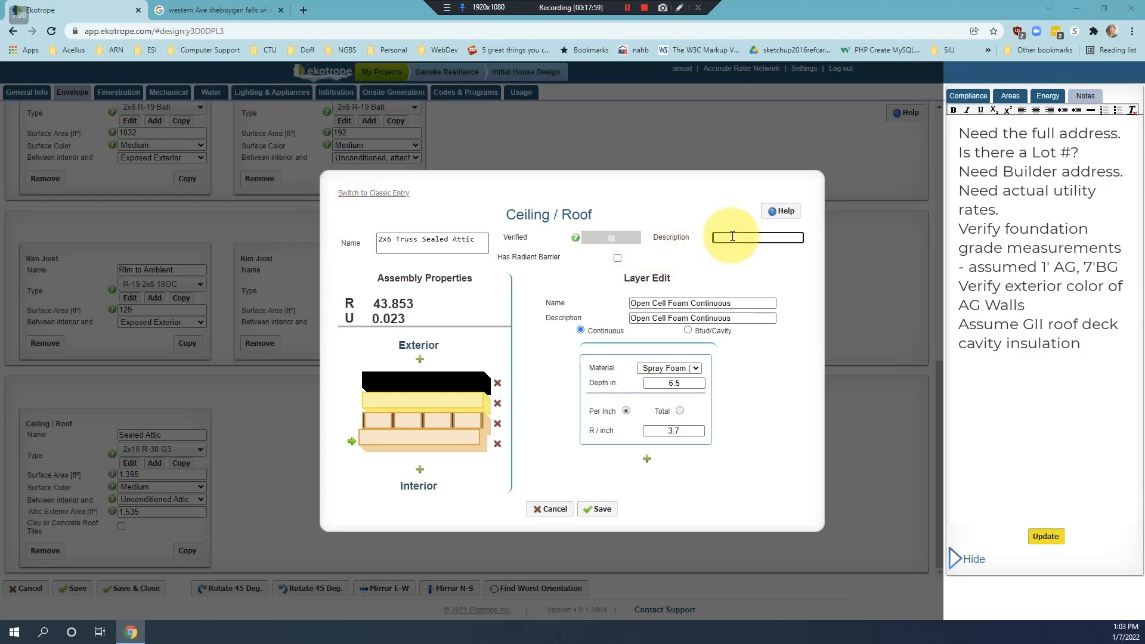
pyautogui.write('2x6 ')
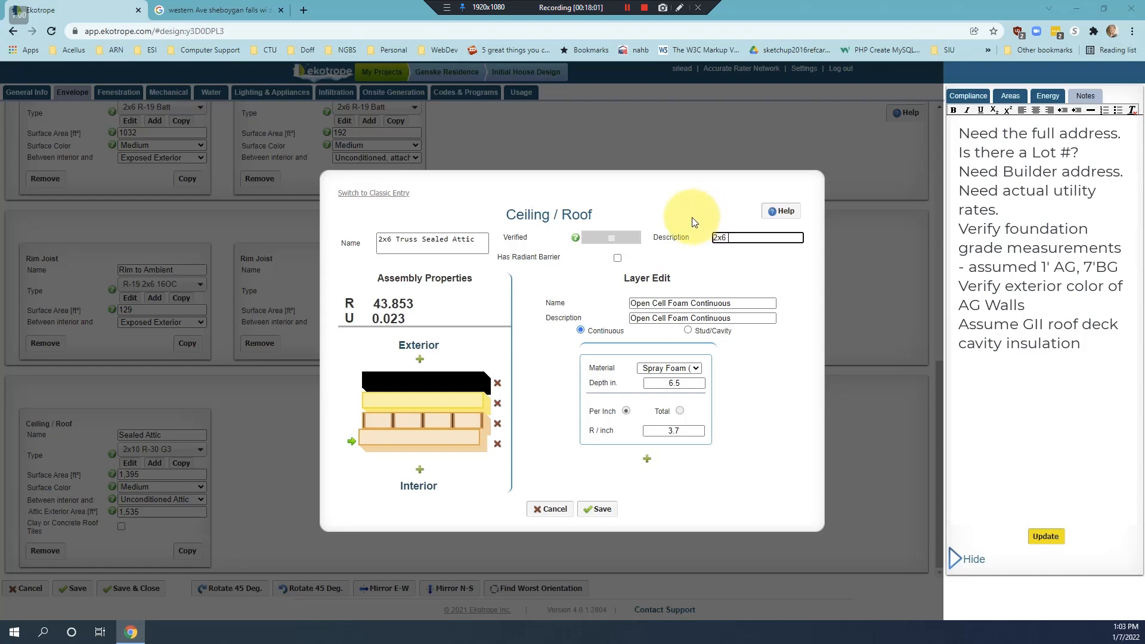
pyautogui.write('Sealed Attic')
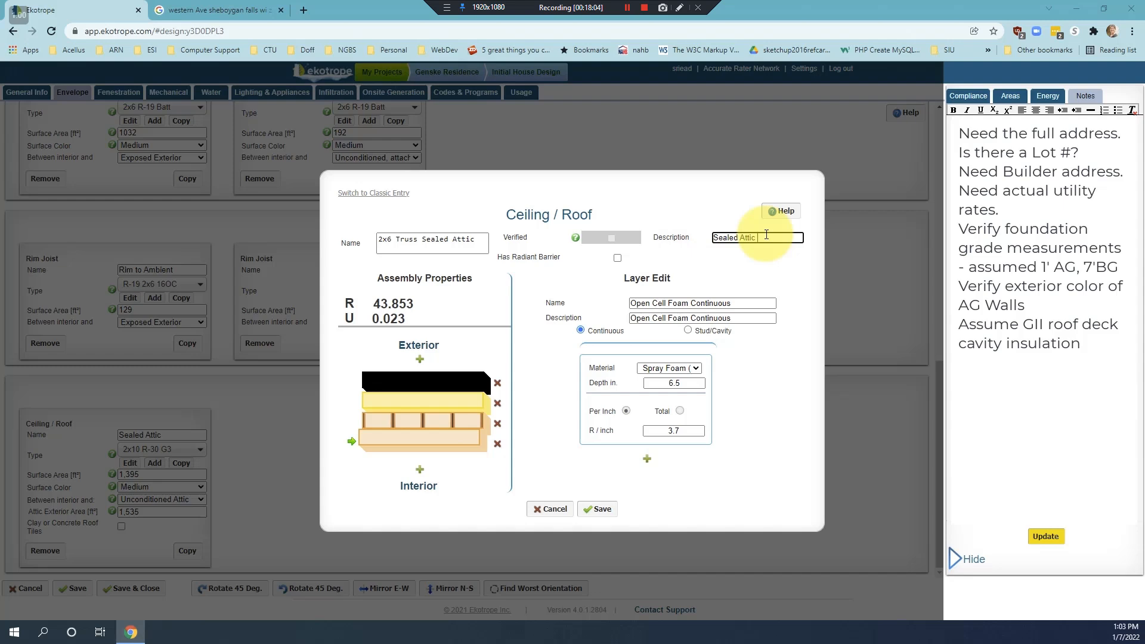
pyautogui.write('2x6')
pyautogui.write(' 1')
pyautogui.write('4OC')
pyautogui.write(" 12'")
pyautogui.write(' Open')
pyautogui.write(' Cell')
pyautogui.write(' Spray Fo')
pyautogui.write('am')
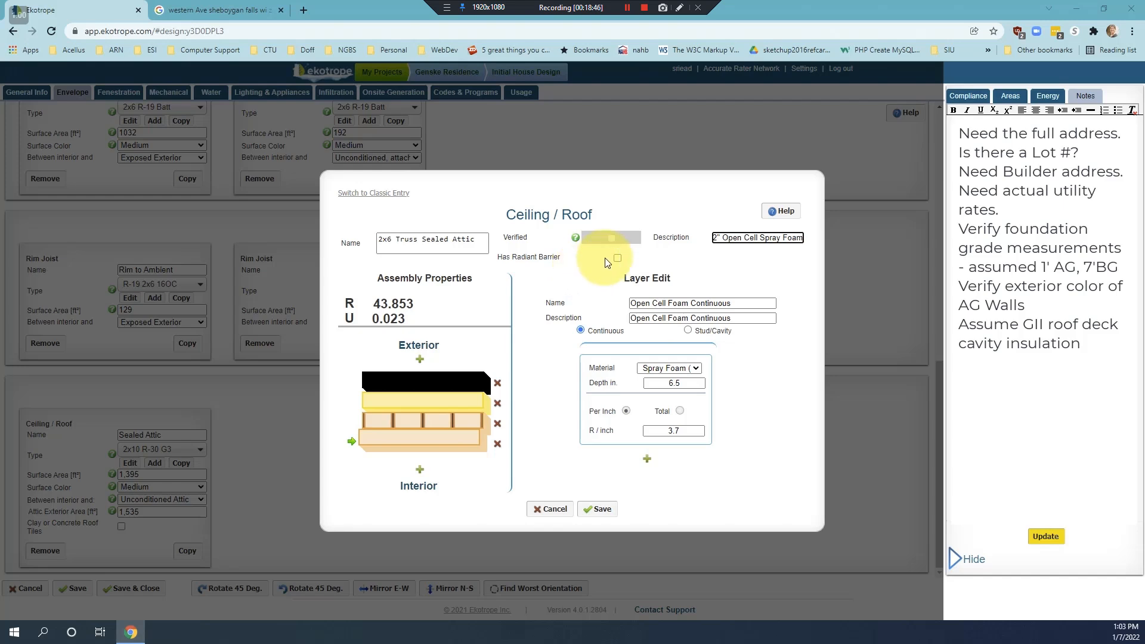
pyautogui.click(599, 508)
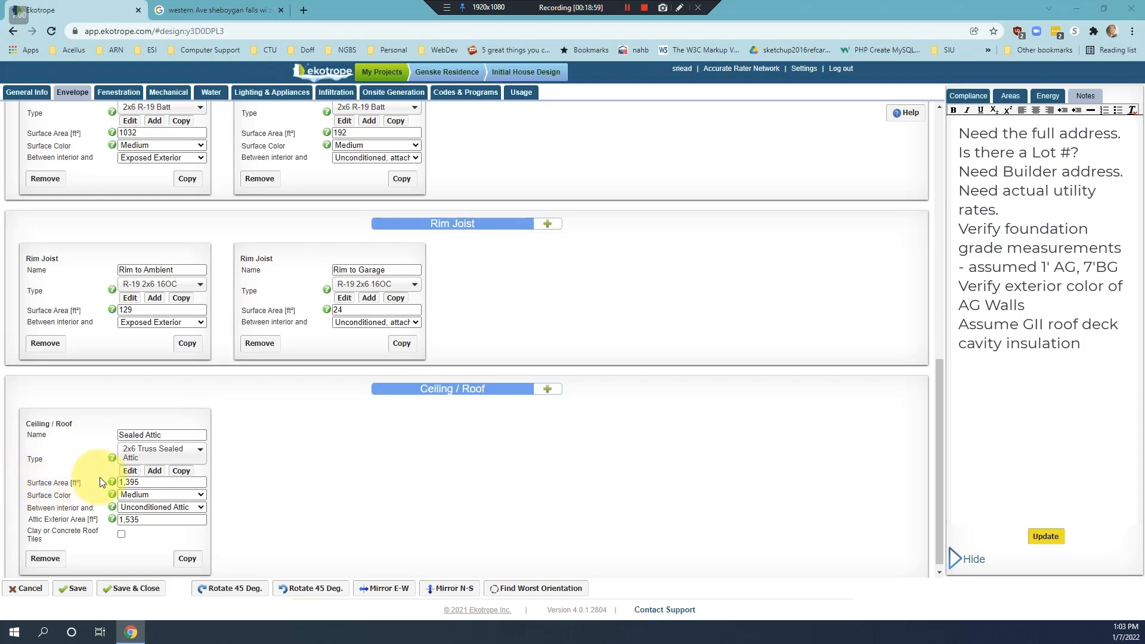
# - Set the Sealed Attic roof's surface area to 1528 ft² and keep its surface color at Medium
pyautogui.moveTo(113, 483)
pyautogui.moveTo(119, 481); pyautogui.dragTo(265, 502)
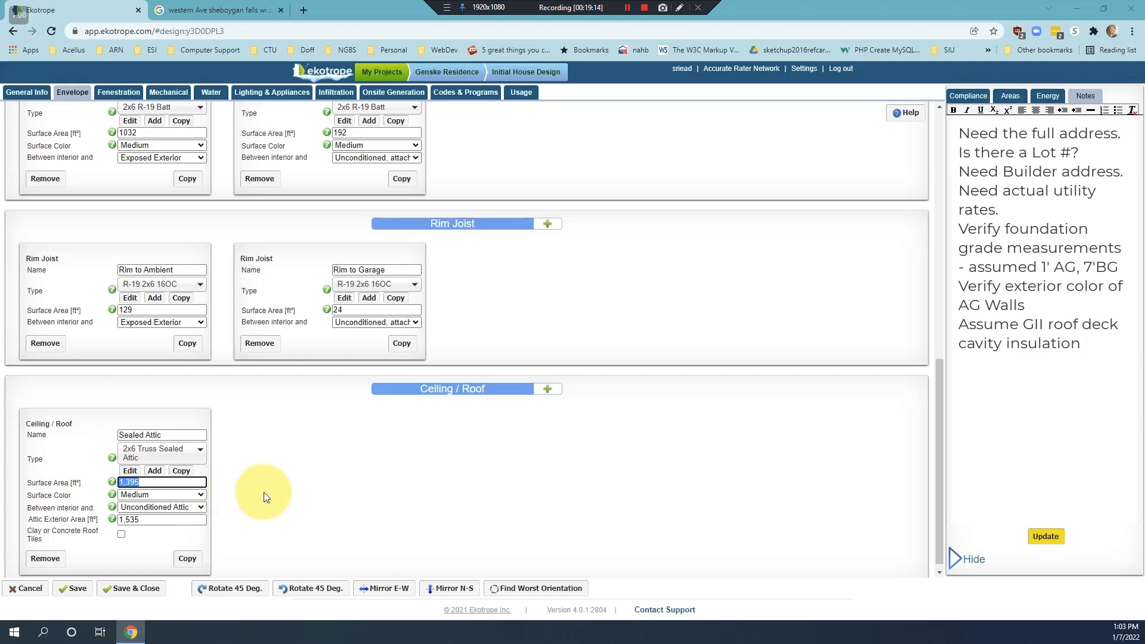
pyautogui.write('15')
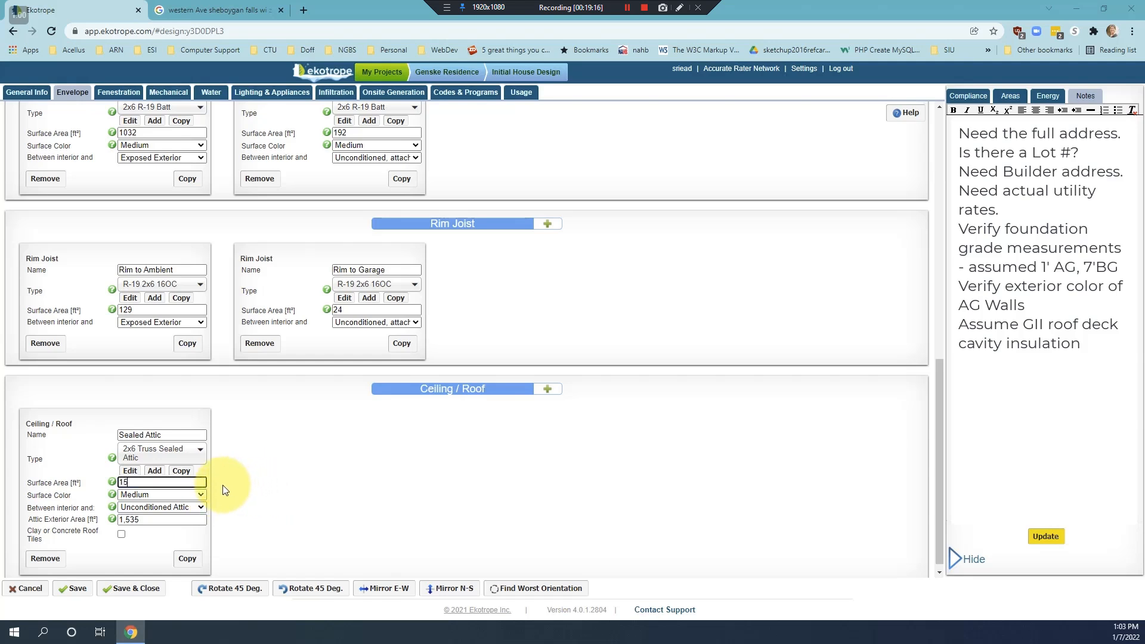
pyautogui.write('28')
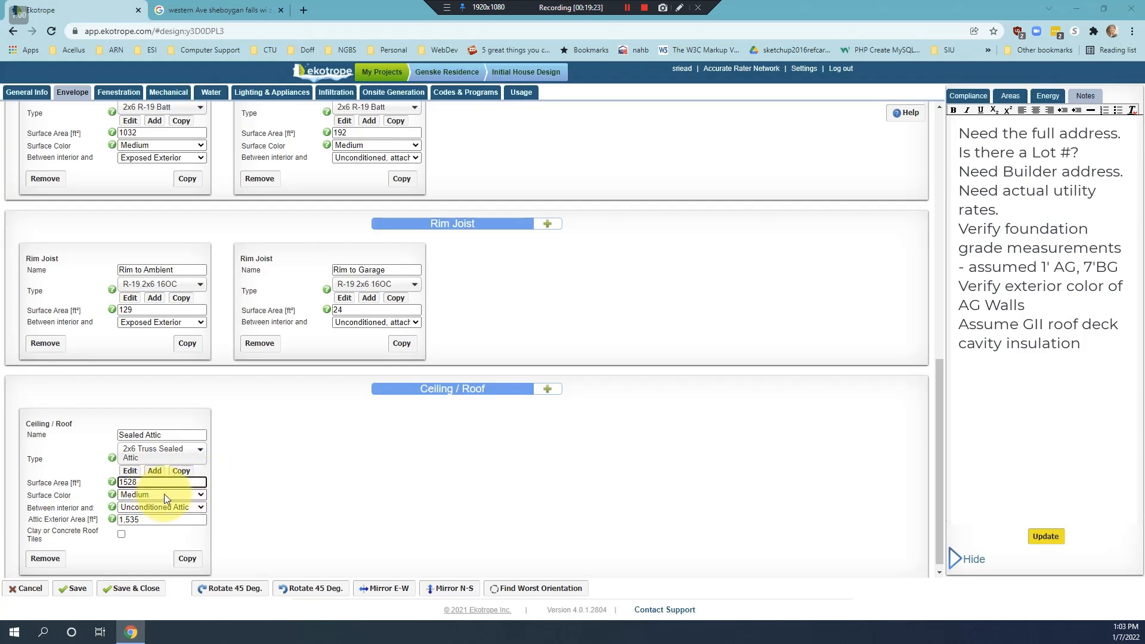
pyautogui.click(201, 495)
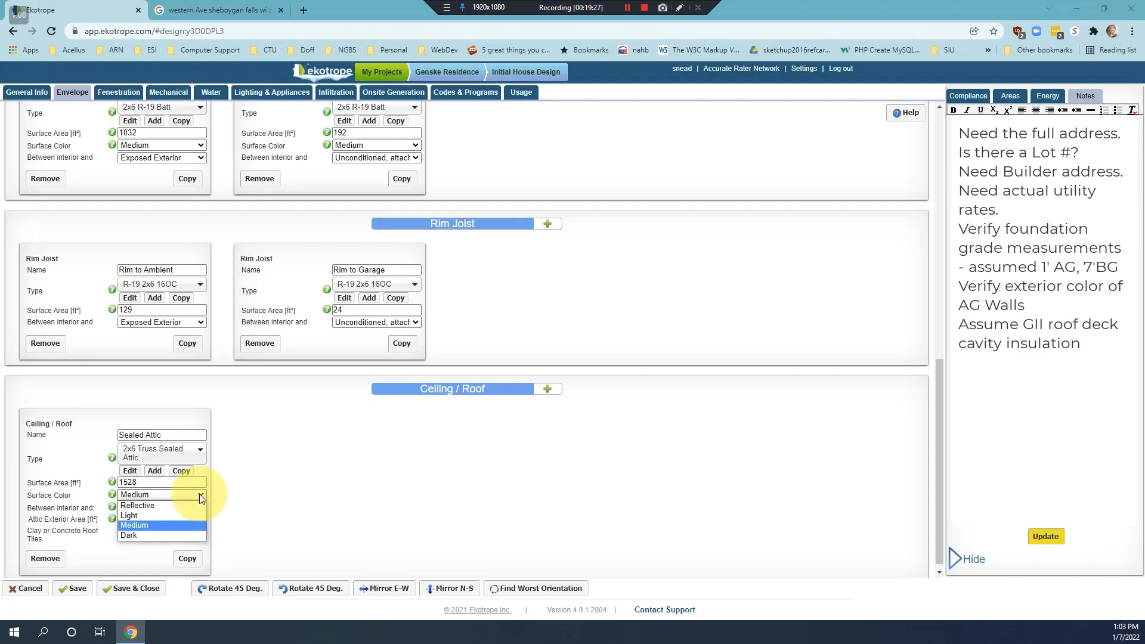
pyautogui.click(199, 494)
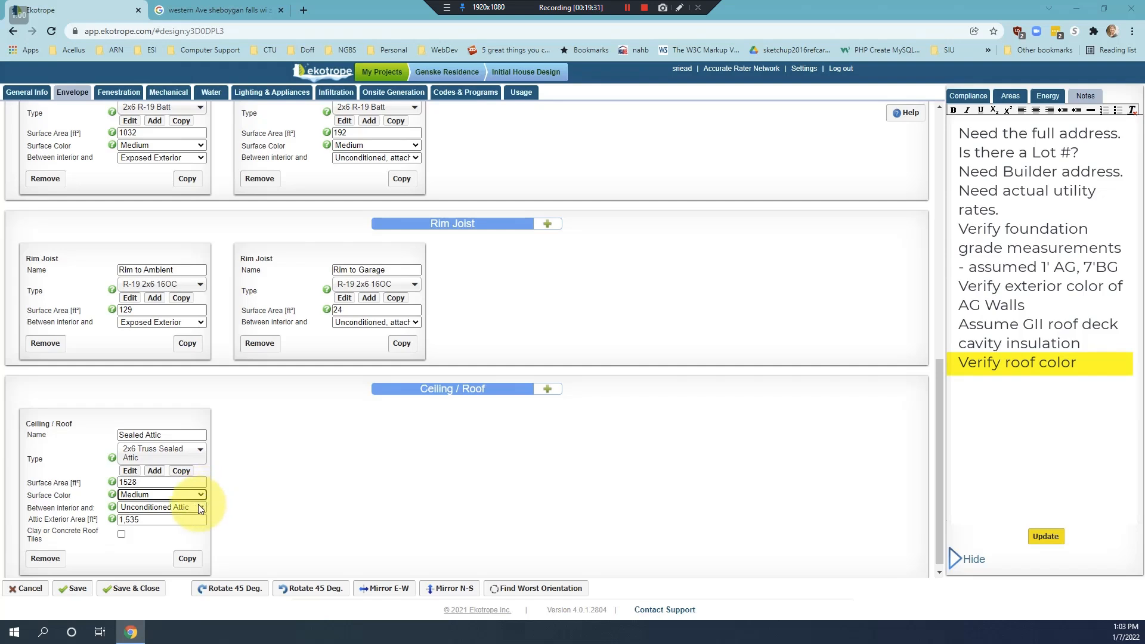
# - Keep Unconditioned Attic as the roof's adjoining space and set its attic exterior area to 1716 ft²
pyautogui.click(199, 505)
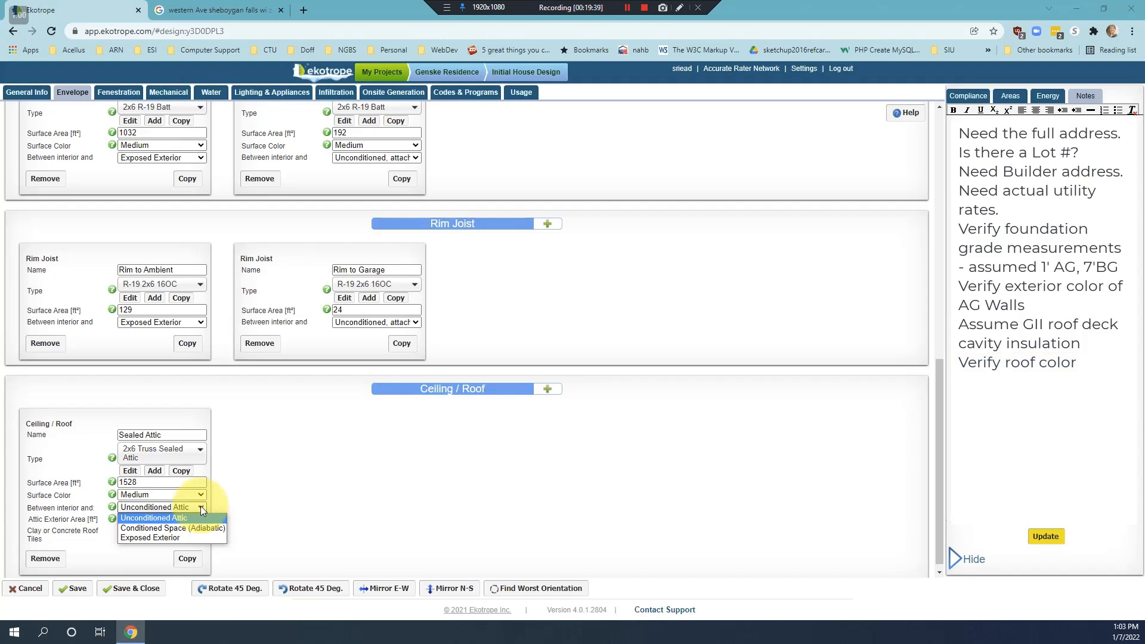
pyautogui.click(200, 506)
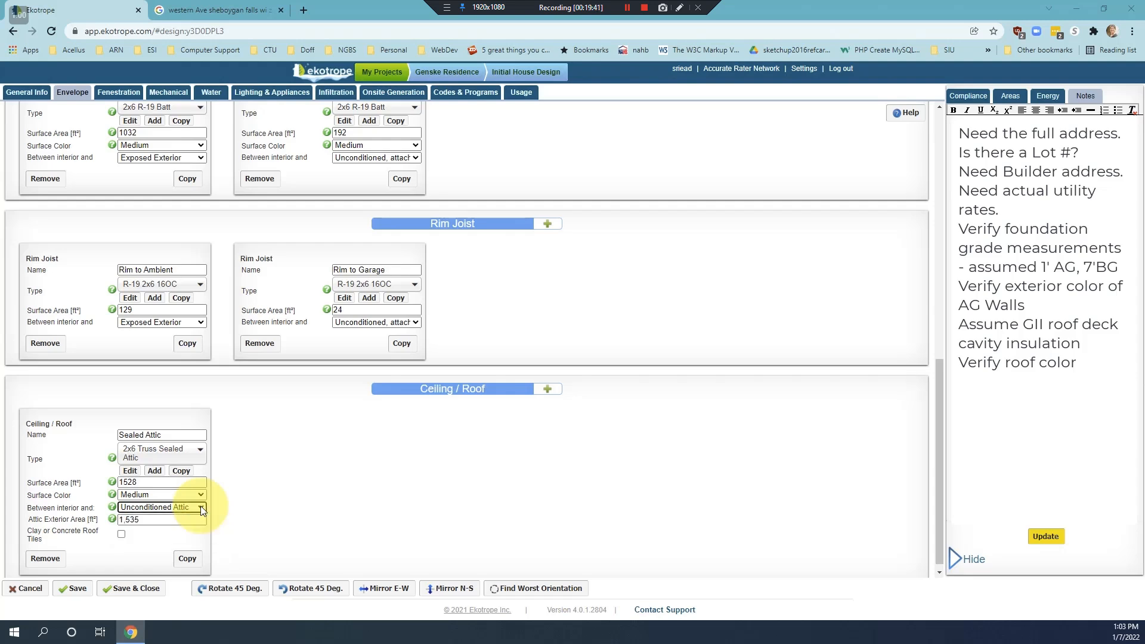
pyautogui.click(152, 520)
pyautogui.moveTo(152, 520); pyautogui.dragTo(122, 519)
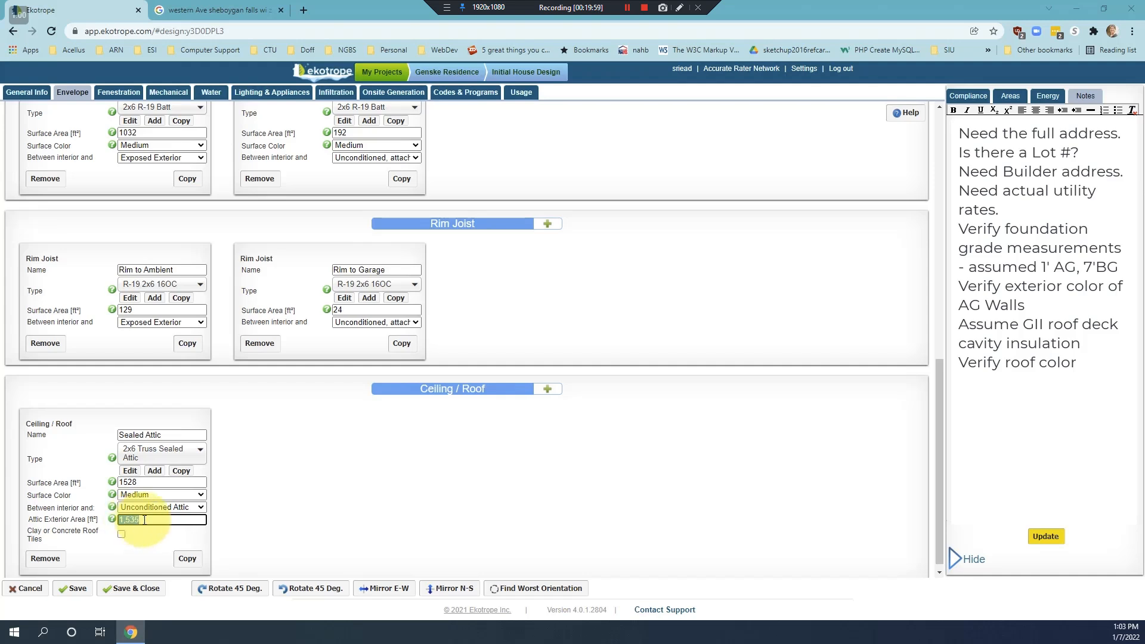
pyautogui.write('1716')
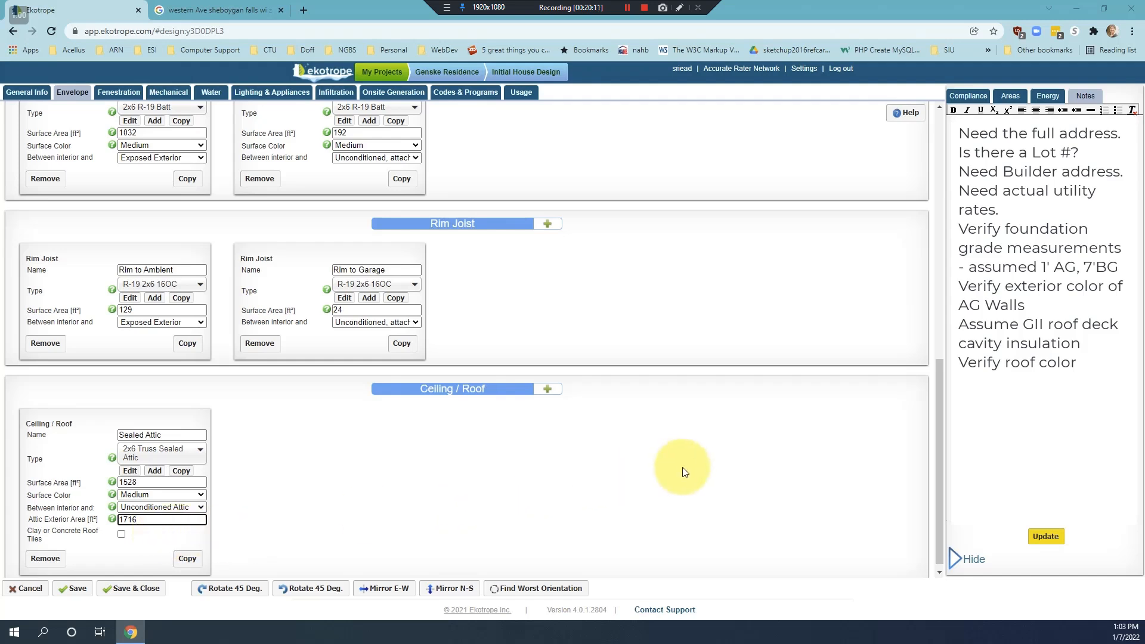
# - Add an above grade wall named "Gable Ends" with the type 2x6 R-19 Batt
pyautogui.scroll(3, 701, 441)
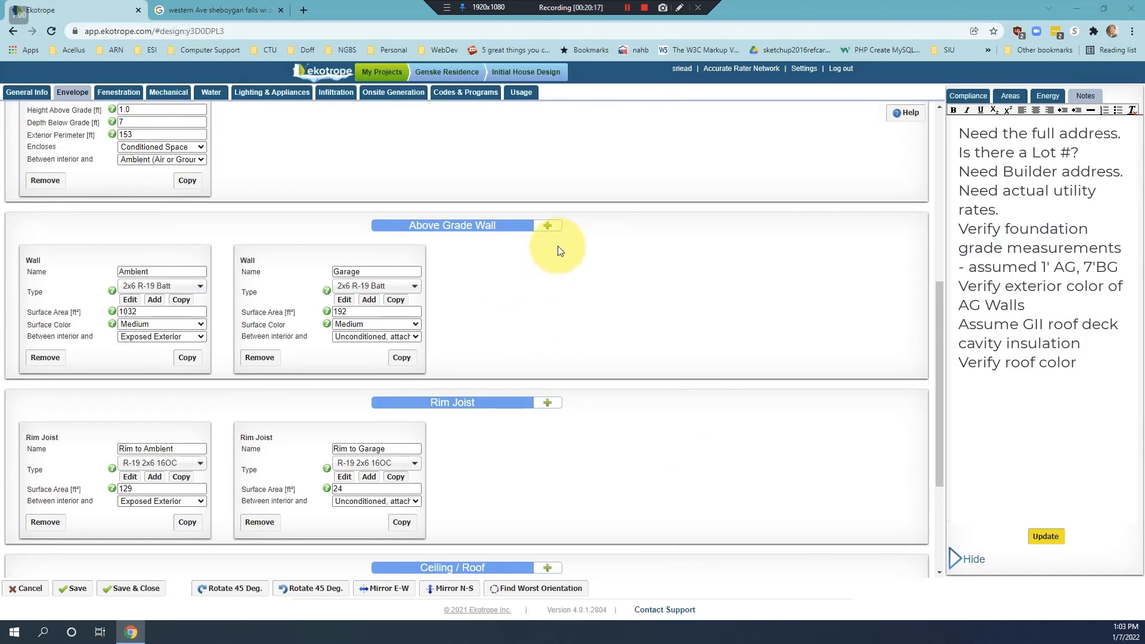
pyautogui.click(547, 226)
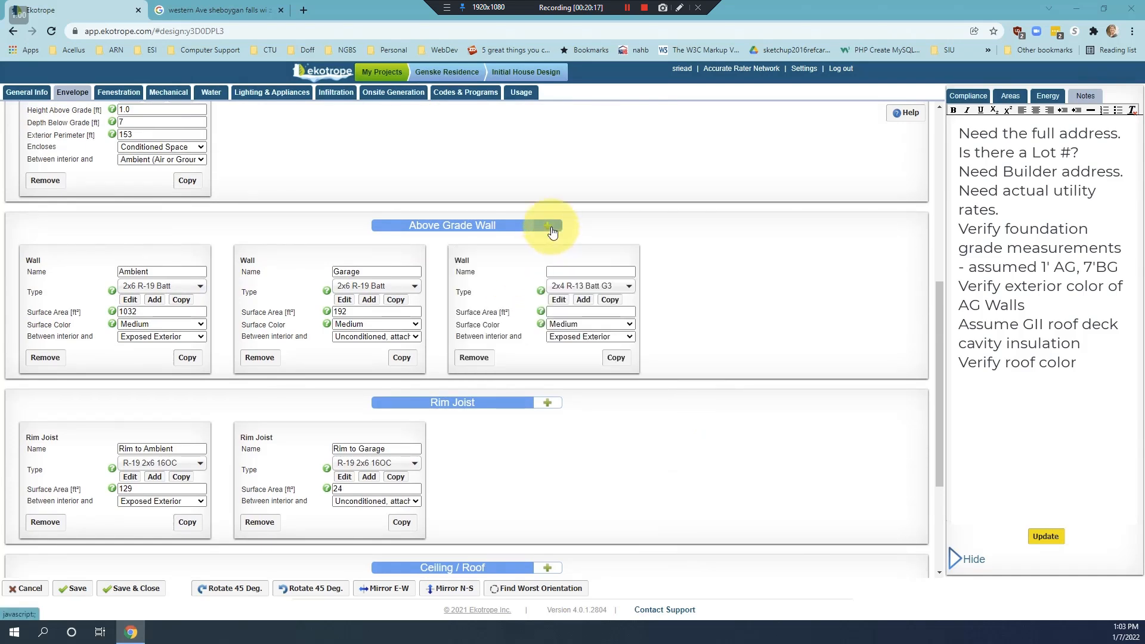
pyautogui.click(582, 272)
pyautogui.write('Ga')
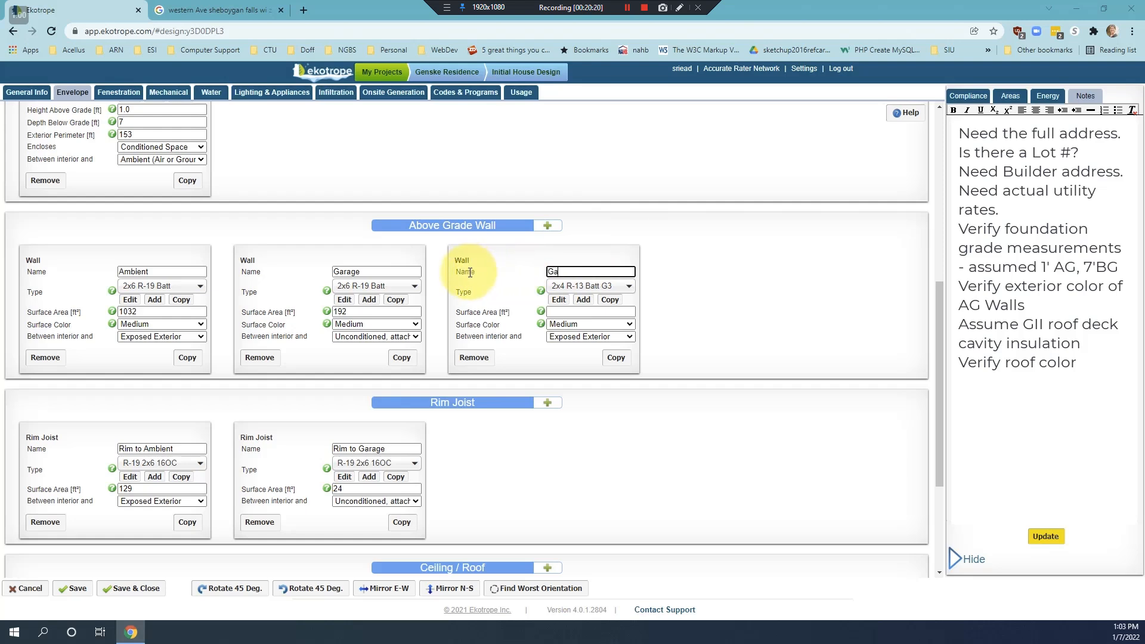
pyautogui.write('ble Ends')
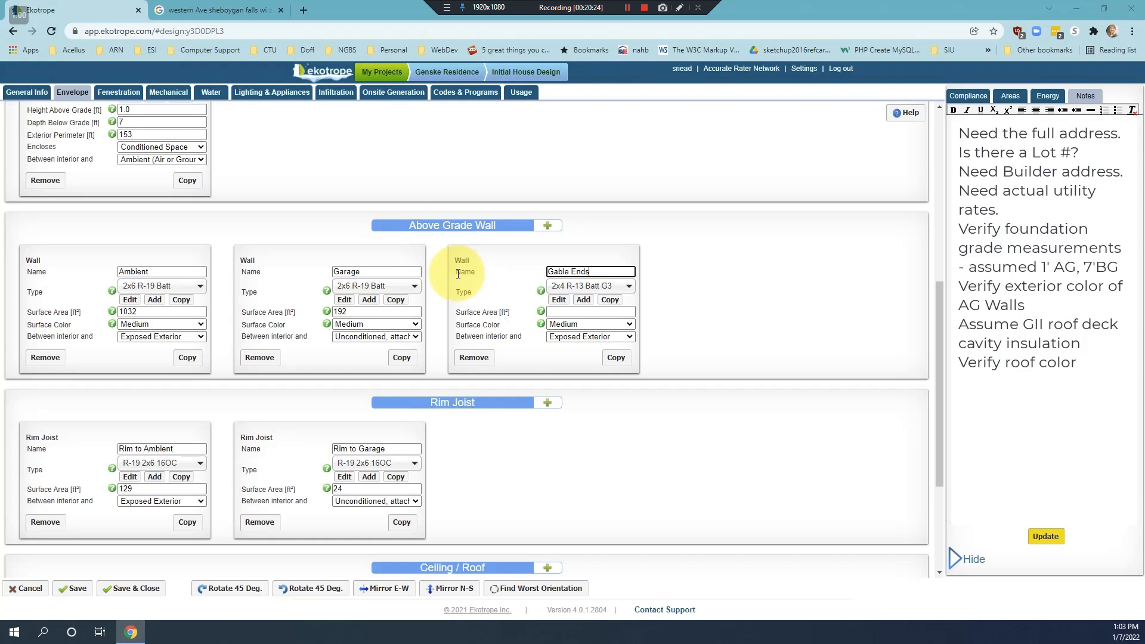
pyautogui.click(629, 289)
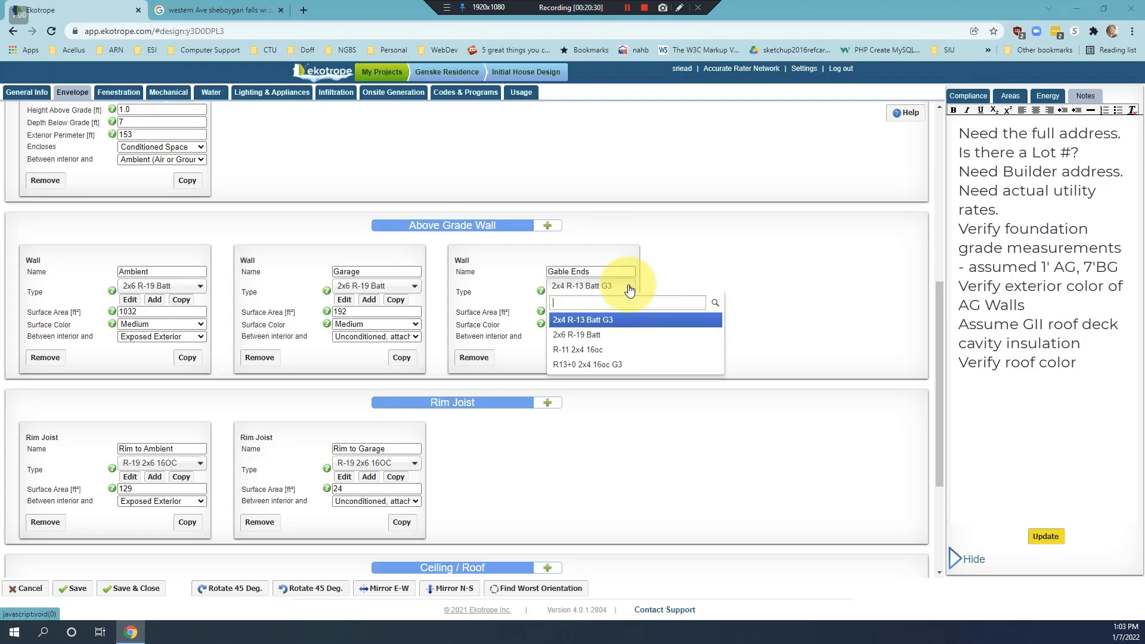
pyautogui.click(603, 335)
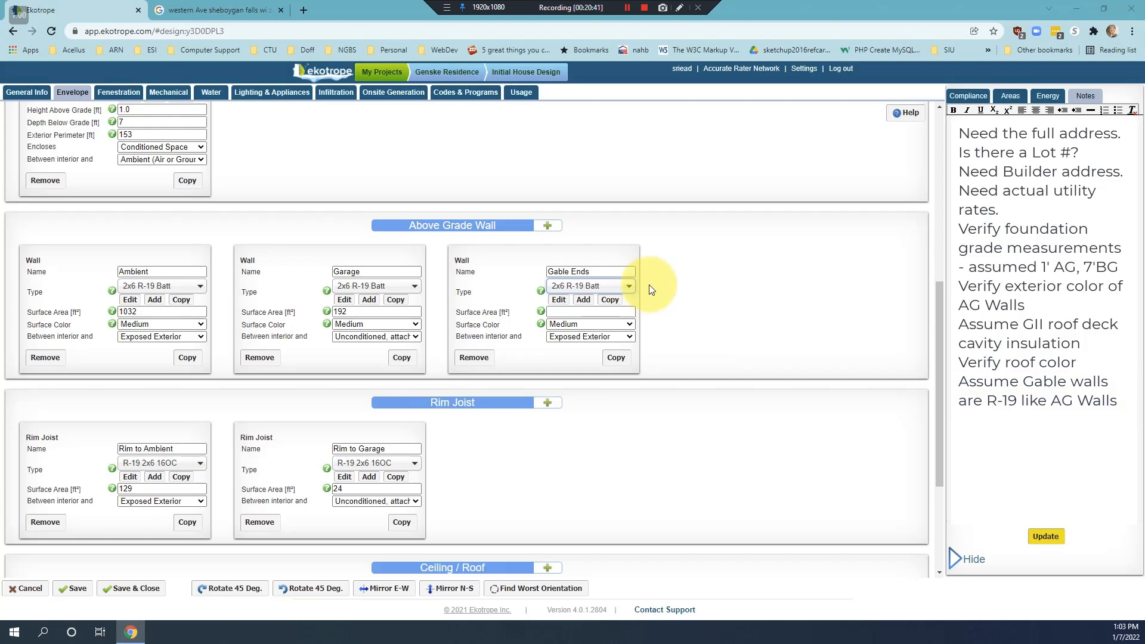
# - Set the Gable Ends wall's surface area to 188 ft² and keep it adjoining Exposed Exterior
pyautogui.click(610, 312)
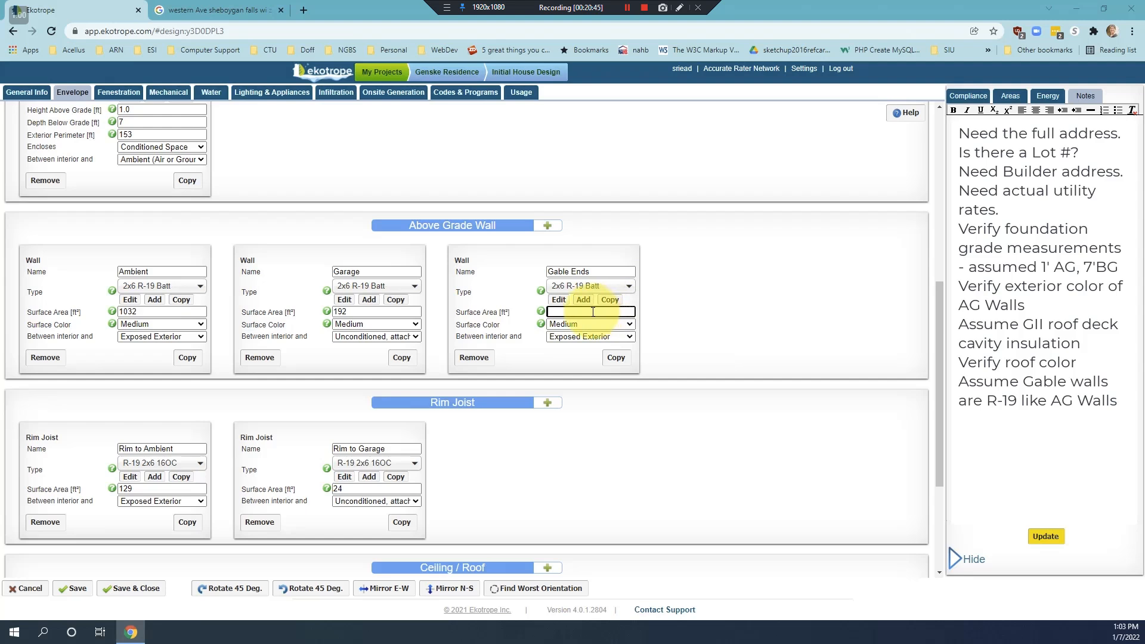
pyautogui.write('188')
pyautogui.click(628, 337)
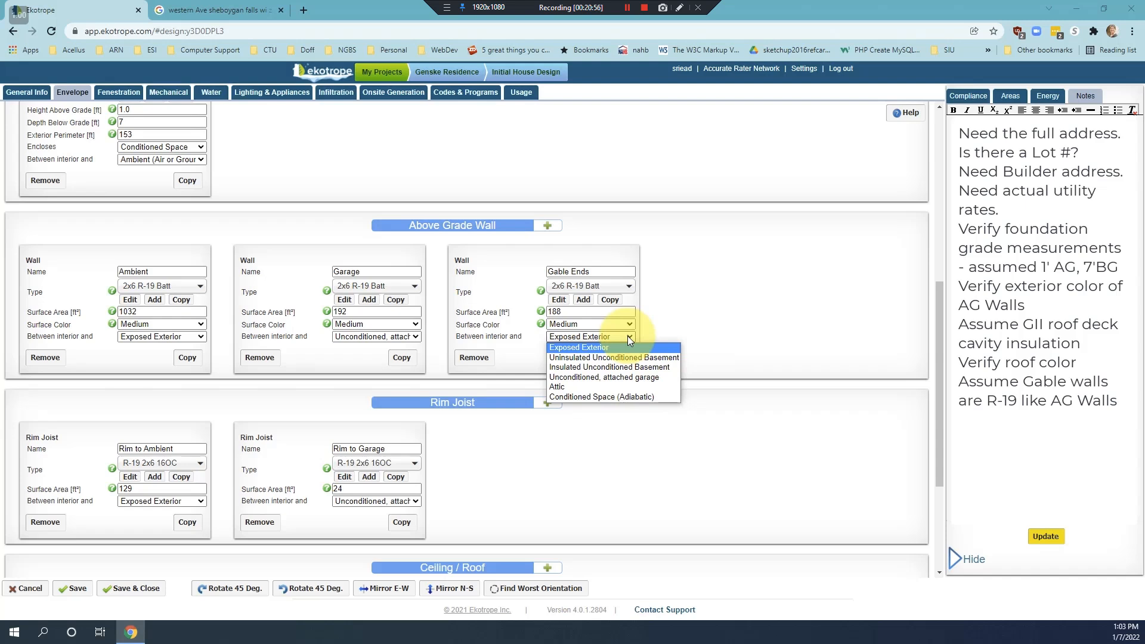
pyautogui.click(627, 335)
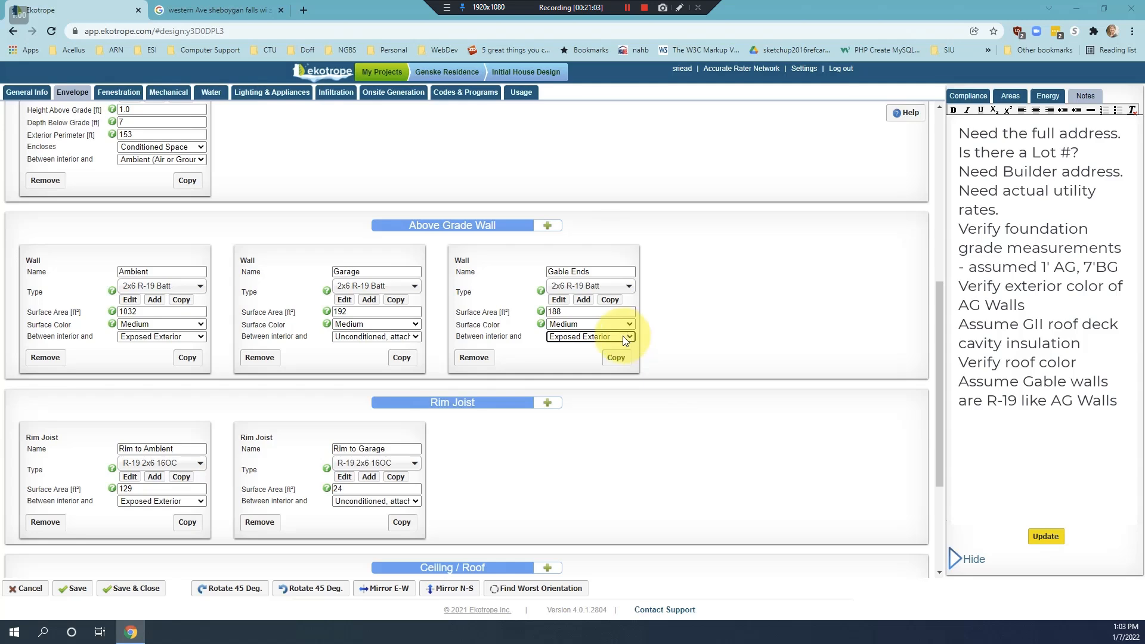
pyautogui.click(630, 337)
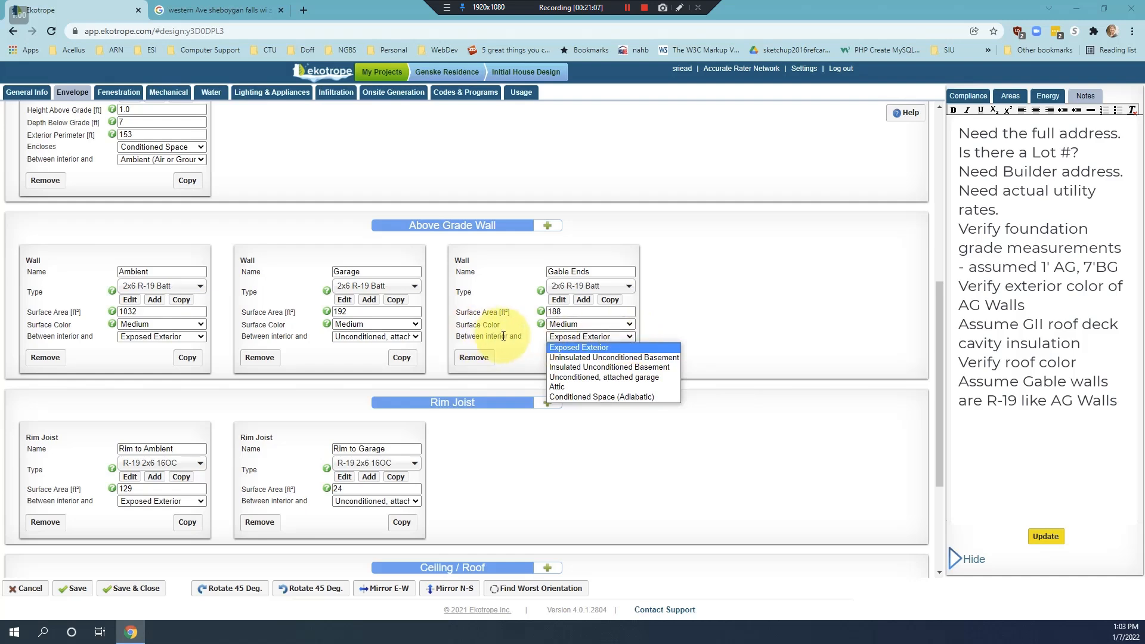
pyautogui.click(628, 338)
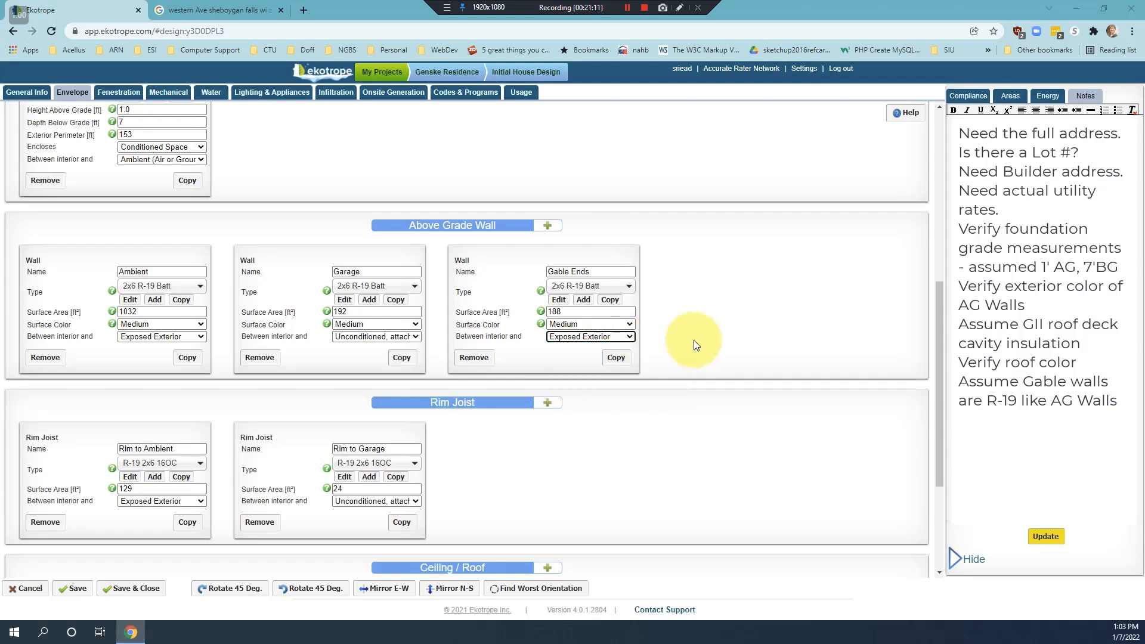
# - Review the envelope entries from roof to slab, and save the project after moving on to the fenestration data
pyautogui.moveTo(939, 328); pyautogui.dragTo(933, 422)
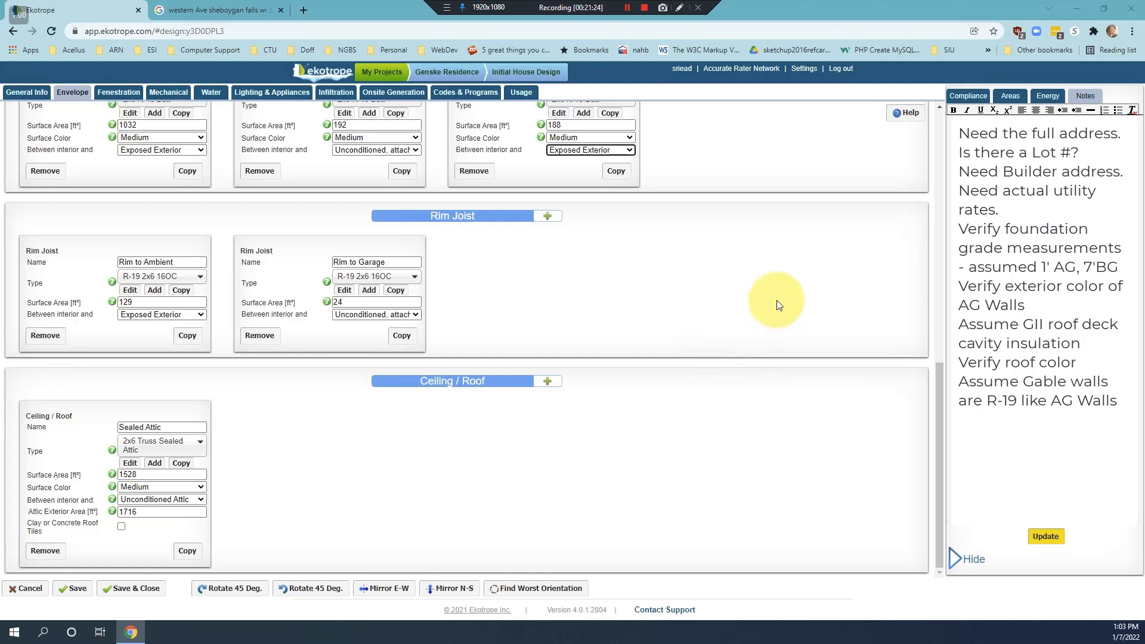
pyautogui.moveTo(938, 394)
pyautogui.mouseDown()
pyautogui.moveTo(937, 329)
pyautogui.moveTo(936, 394)
pyautogui.mouseUp()
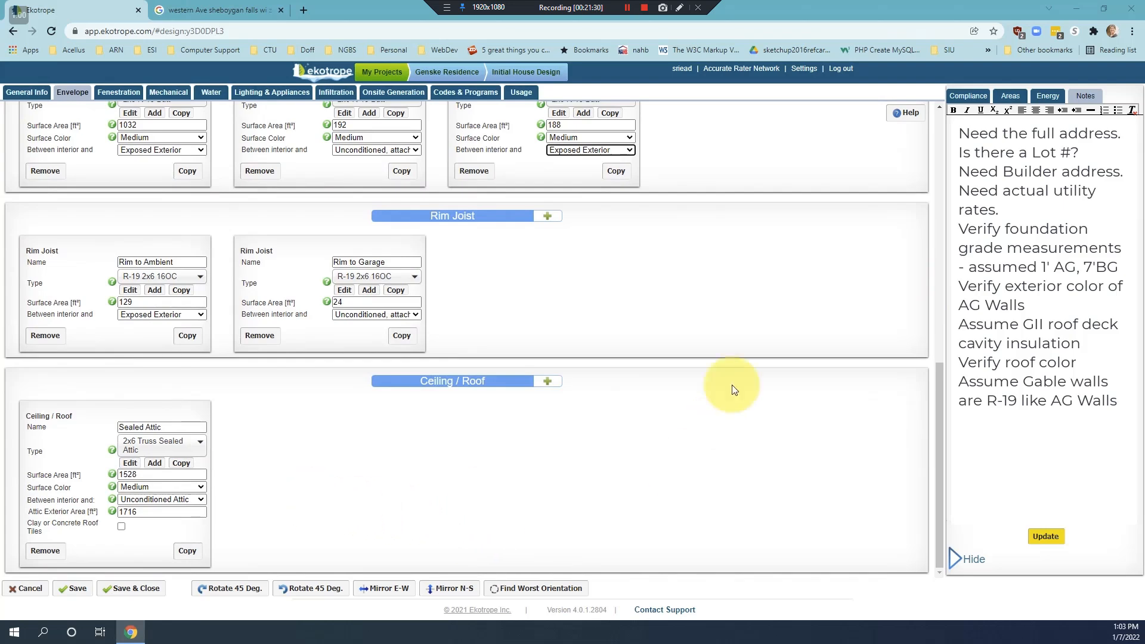
pyautogui.moveTo(937, 441); pyautogui.dragTo(940, 56)
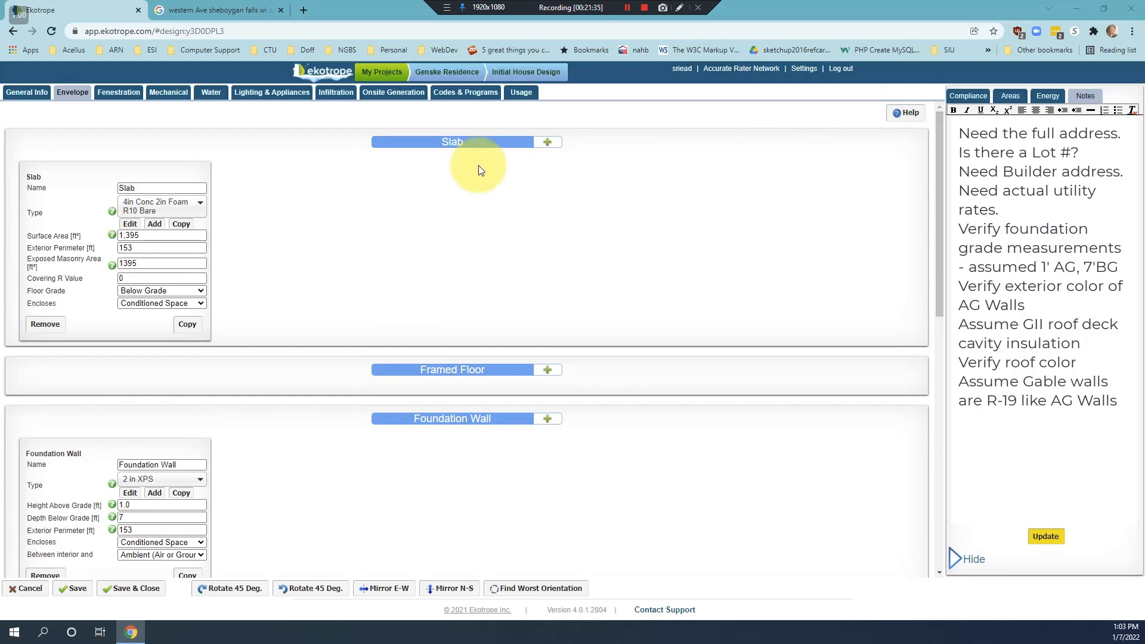
pyautogui.click(115, 94)
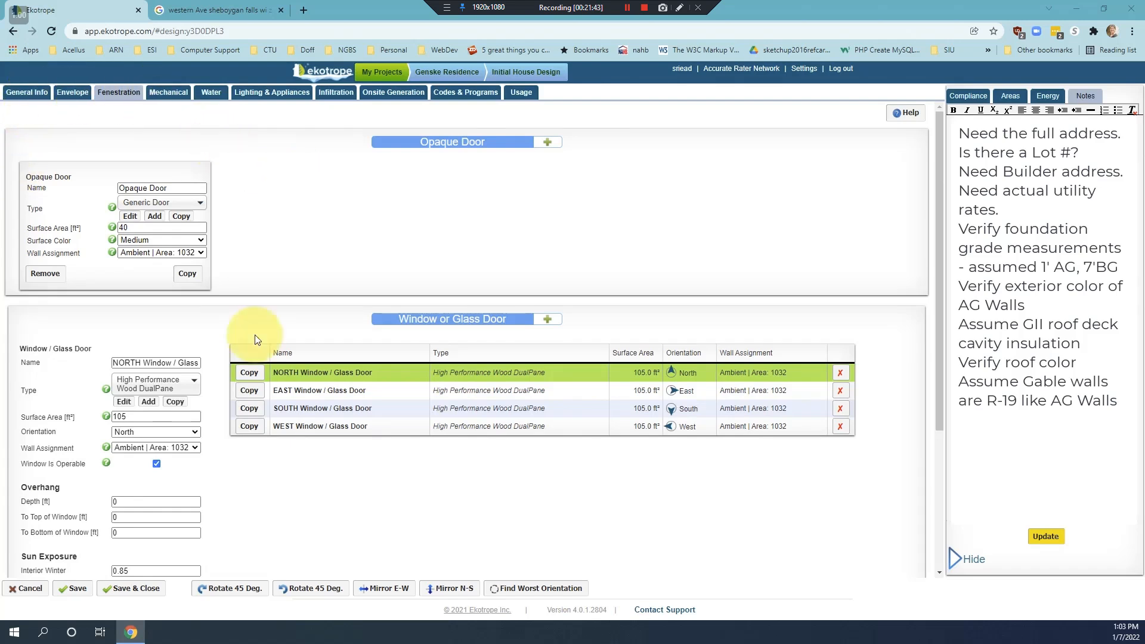
pyautogui.click(73, 589)
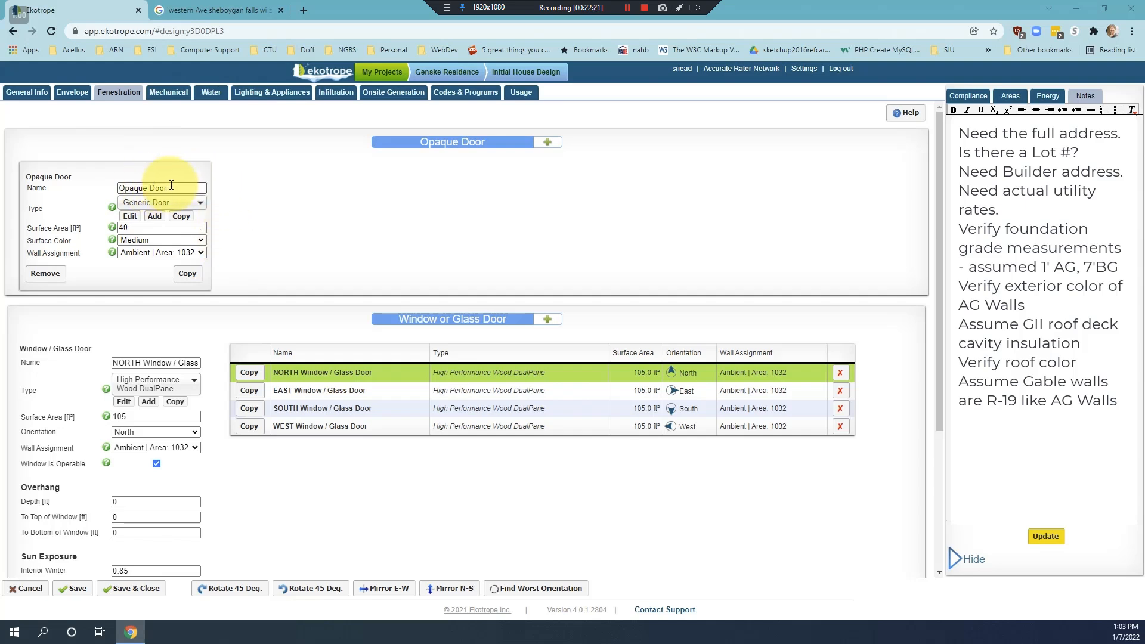
# - Check which door types are available for the opaque door, keeping Generic Door
pyautogui.click(200, 204)
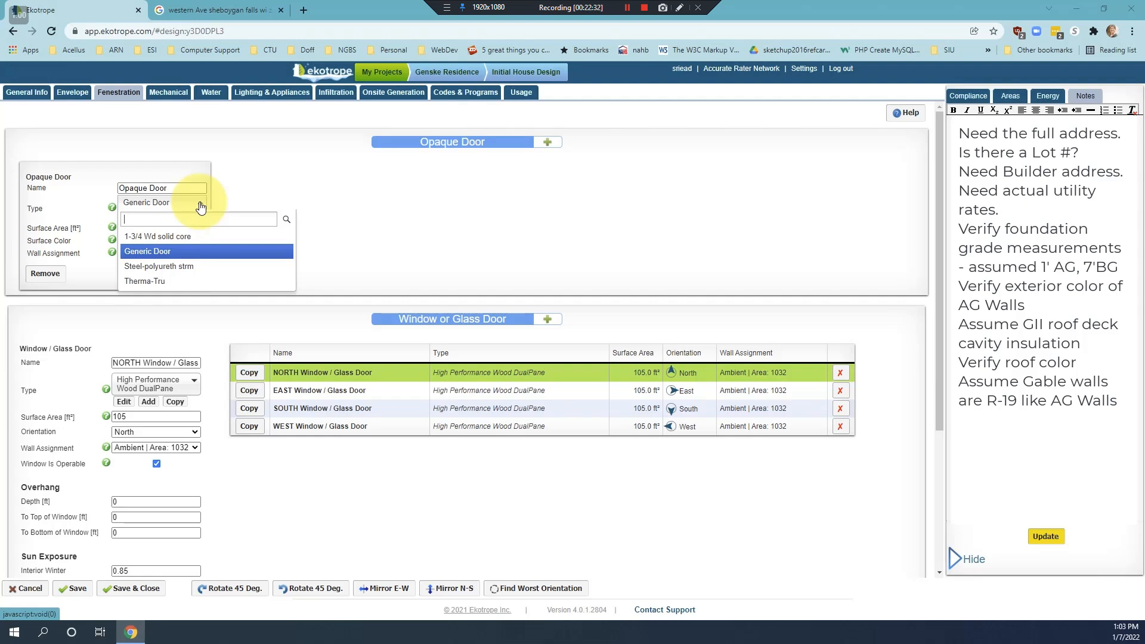
pyautogui.click(200, 205)
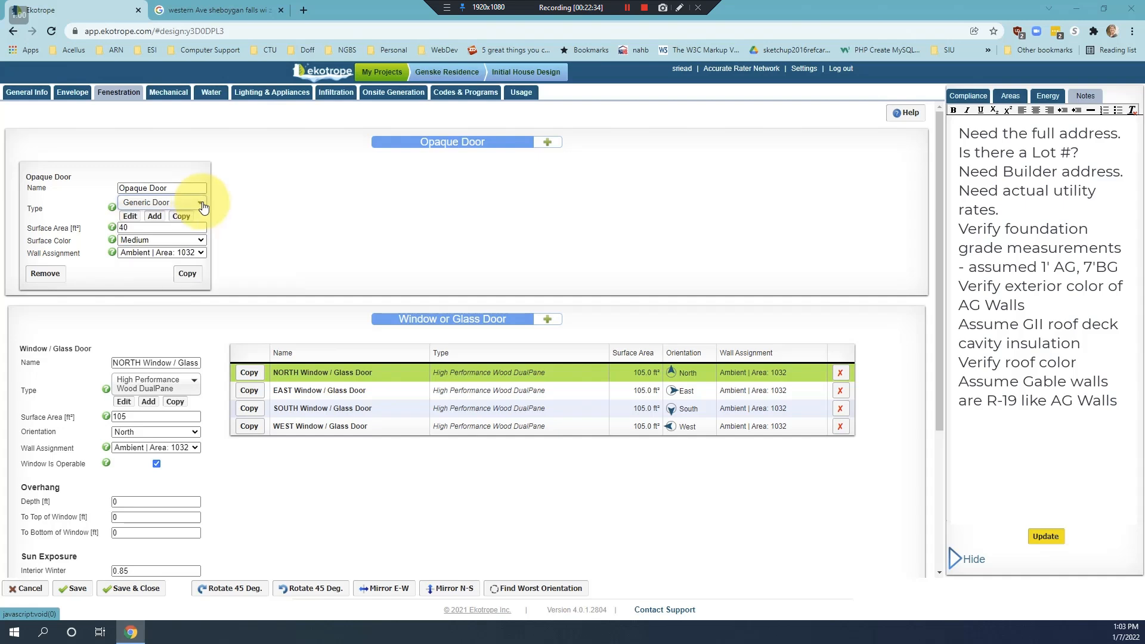
# - Create an opaque door type named "Fiberwood" with the description "Fiberwood R2.5" and a U-factor of 0.4
pyautogui.click(154, 214)
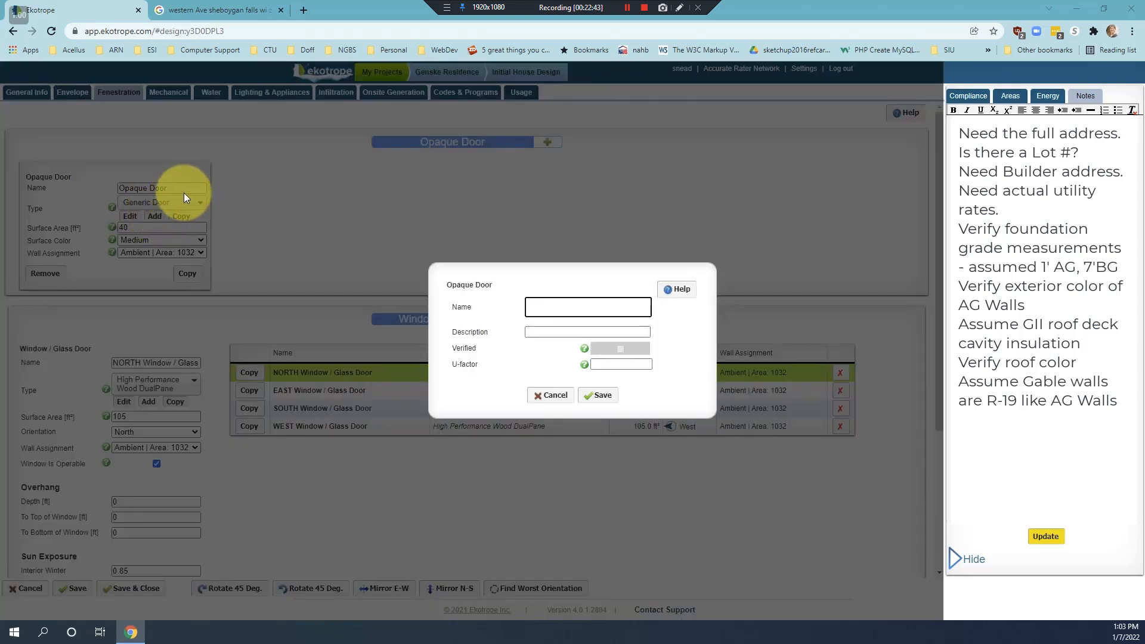
pyautogui.write('Fiberwood')
pyautogui.press('Tab')
pyautogui.write('Fiberwood R2.5')
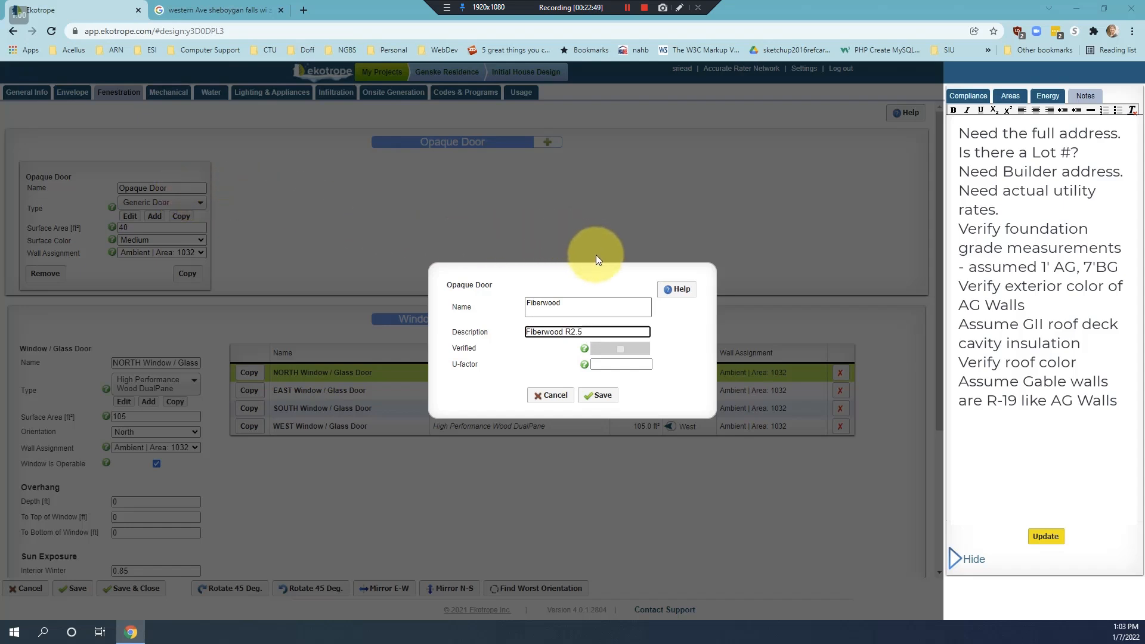
pyautogui.click(613, 364)
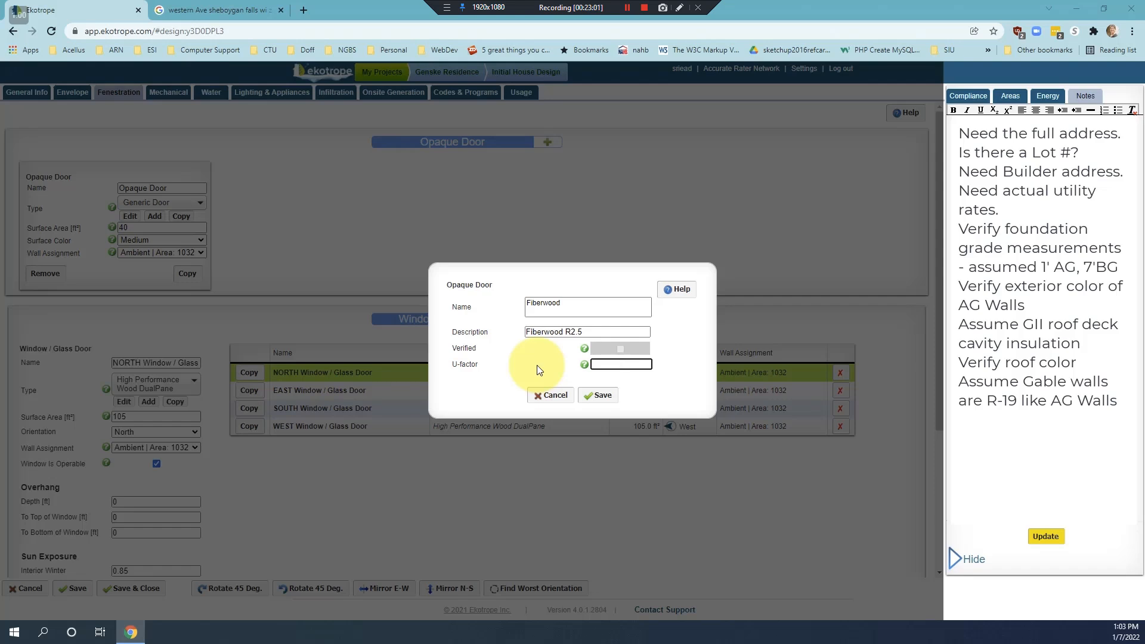
pyautogui.write('0.4')
pyautogui.click(600, 396)
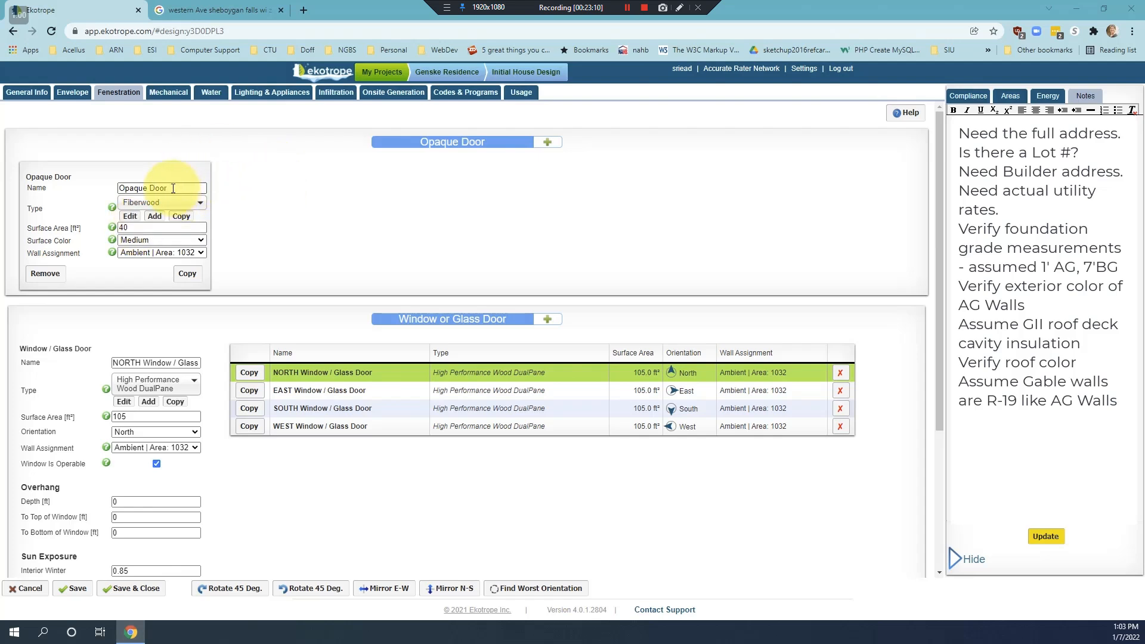
# - Rename the opaque door as "Front Door" and set its surface area to 21 ft²
pyautogui.moveTo(172, 188); pyautogui.dragTo(107, 189)
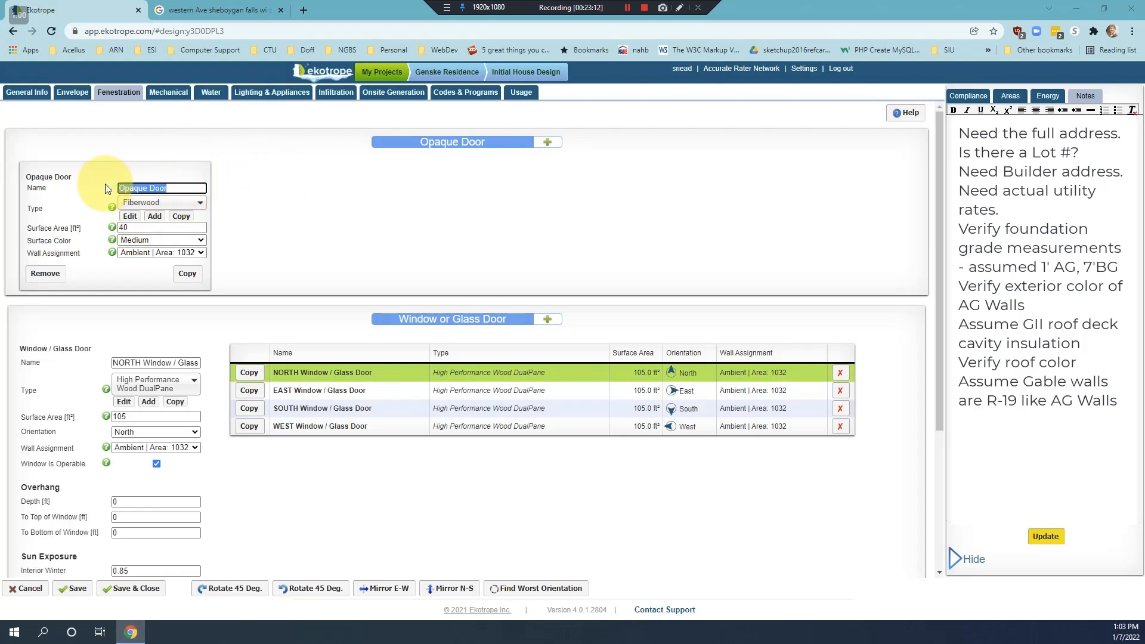
pyautogui.write('Front door')
pyautogui.press('BackSpace')
pyautogui.press('BackSpace')
pyautogui.press('BackSpace')
pyautogui.write('Dioo')
pyautogui.press('BackSpace')
pyautogui.press('BackSpace')
pyautogui.press('BackSpace')
pyautogui.write('oor')
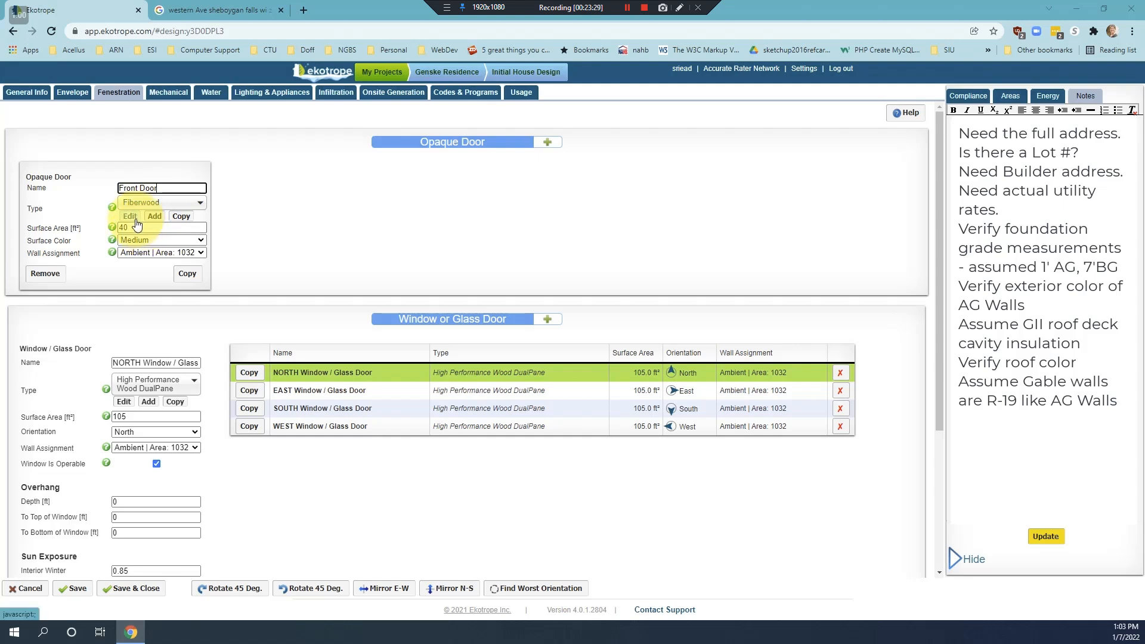
pyautogui.moveTo(132, 227); pyautogui.dragTo(105, 223)
pyautogui.write('21')
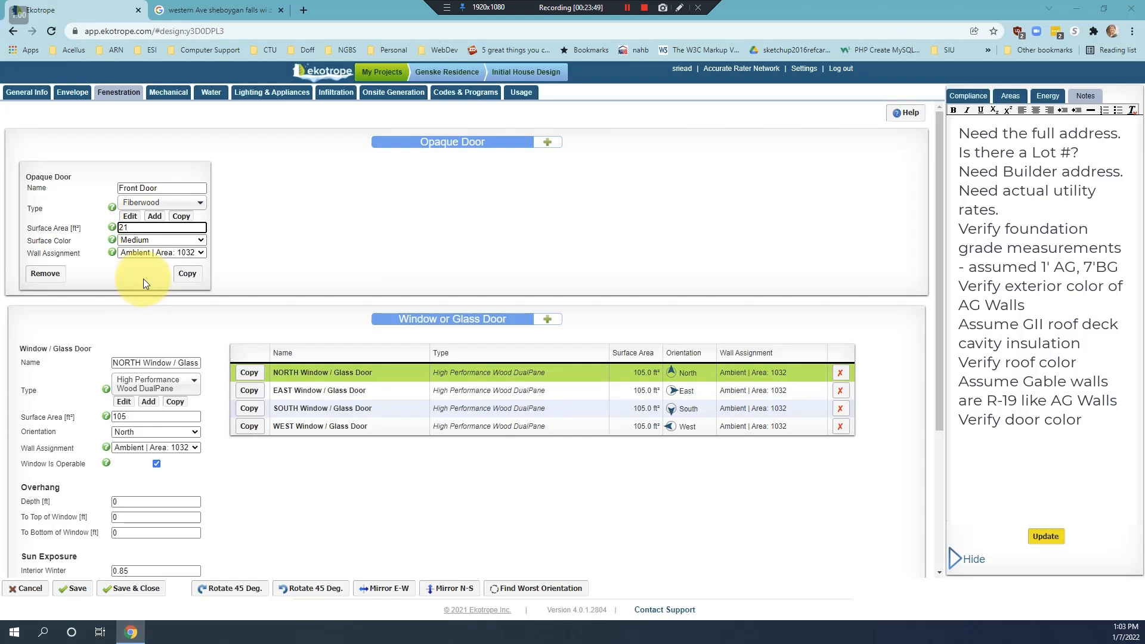
# - Duplicate the Front Door entry and name the copy "Back Door"
pyautogui.click(186, 274)
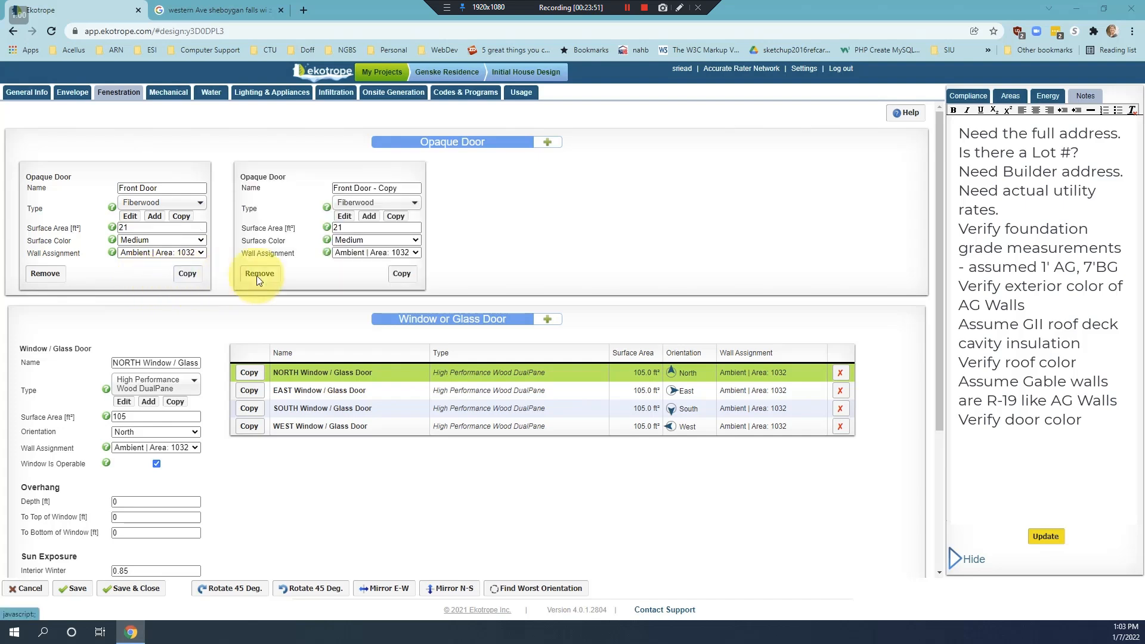
pyautogui.doubleClick(345, 188)
pyautogui.write('Back')
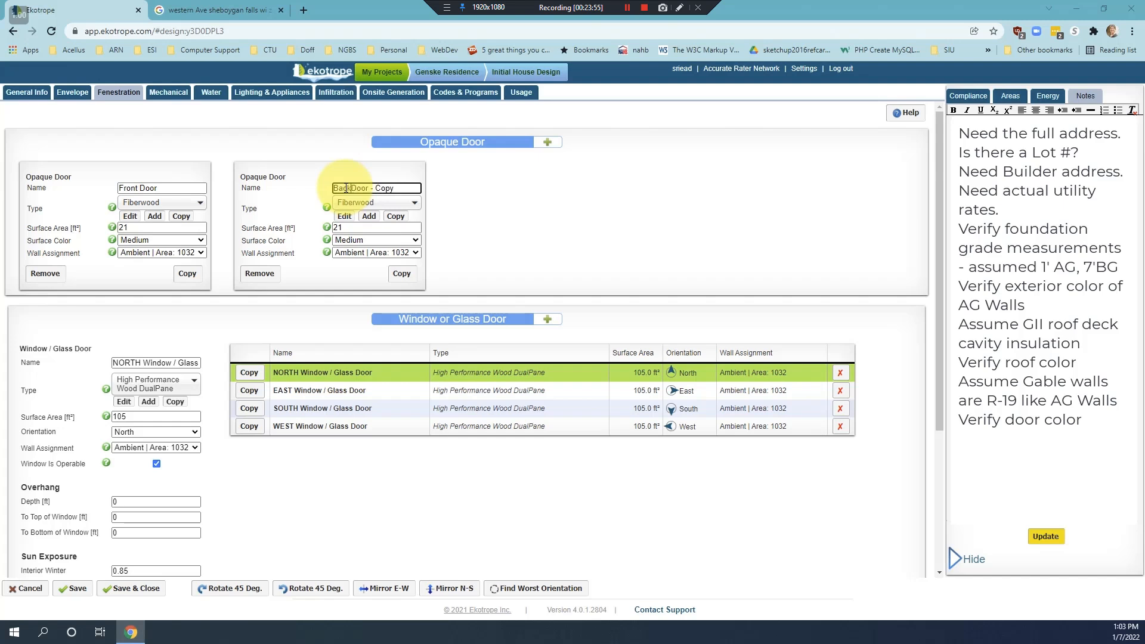
pyautogui.press('BackSpace')
pyautogui.press('BackSpace')
pyautogui.press('BackSpace')
pyautogui.press('BackSpace')
pyautogui.press('BackSpace')
pyautogui.press('BackSpace')
pyautogui.press('BackSpace')
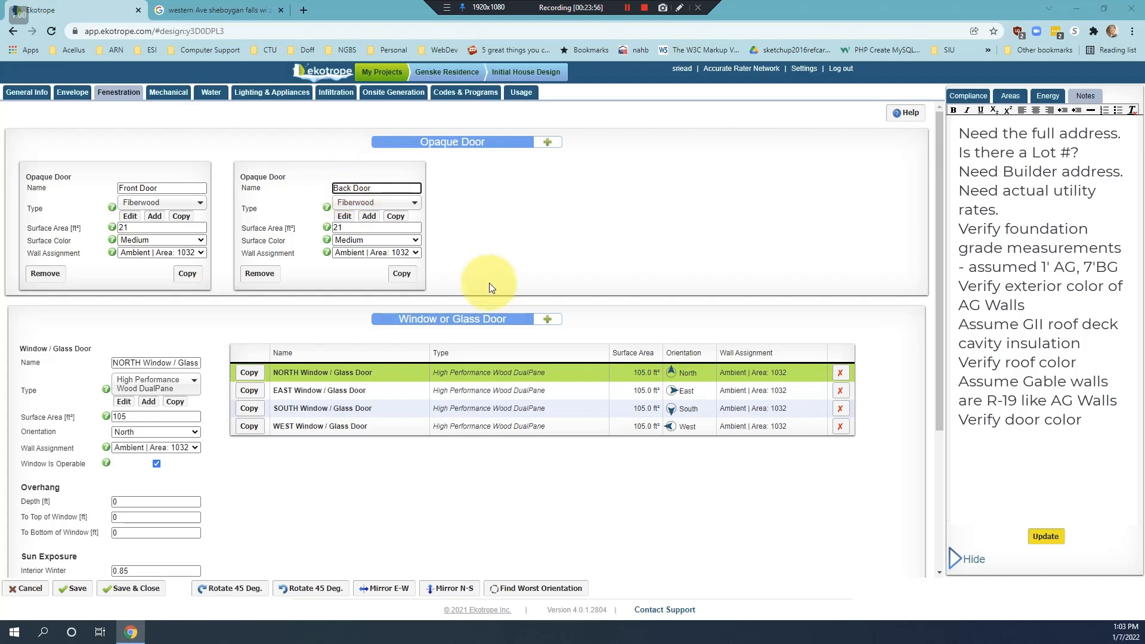
# - Duplicate the Back Door entry, name the copy "Garage Door", and assign it to the Garage wall
pyautogui.click(415, 279)
pyautogui.tripleClick(566, 190)
pyautogui.write('Garage Door')
pyautogui.click(629, 253)
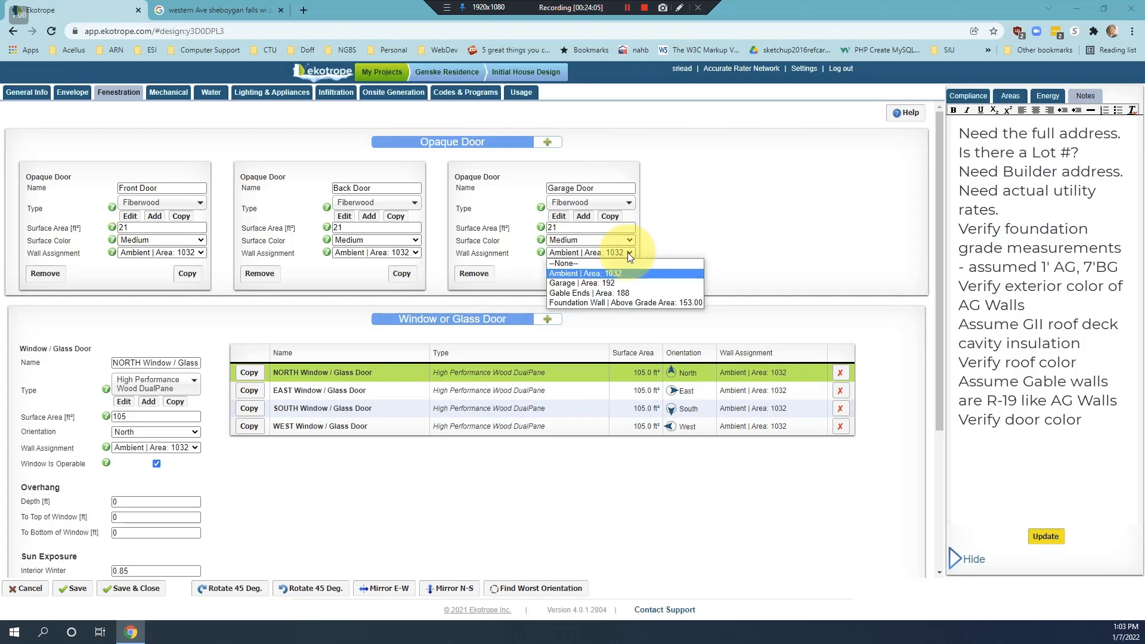
pyautogui.click(603, 282)
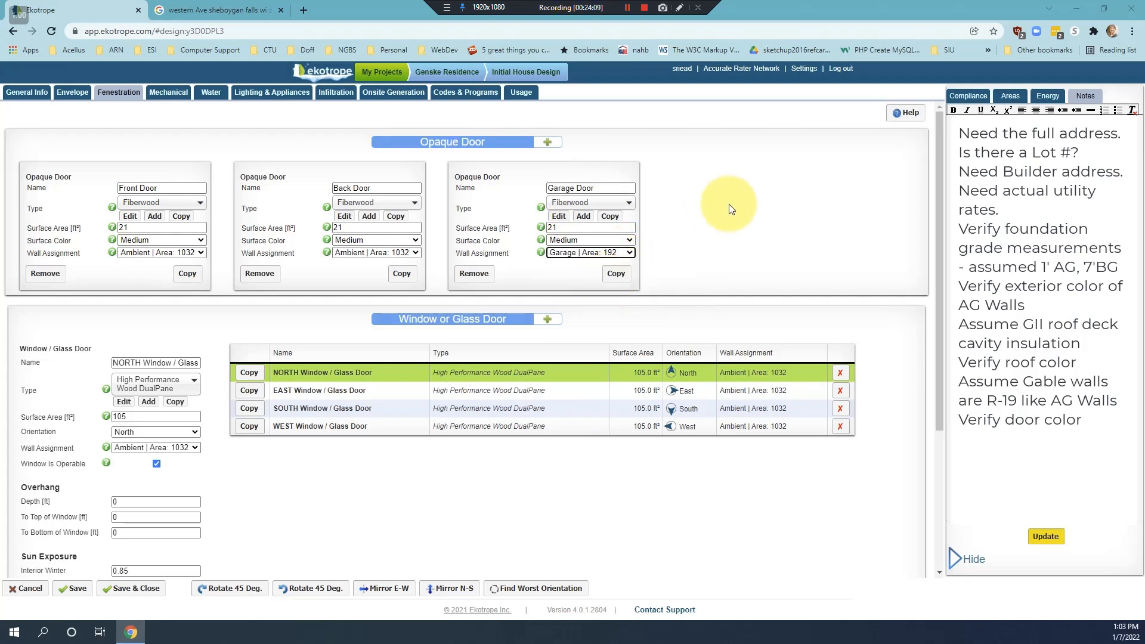
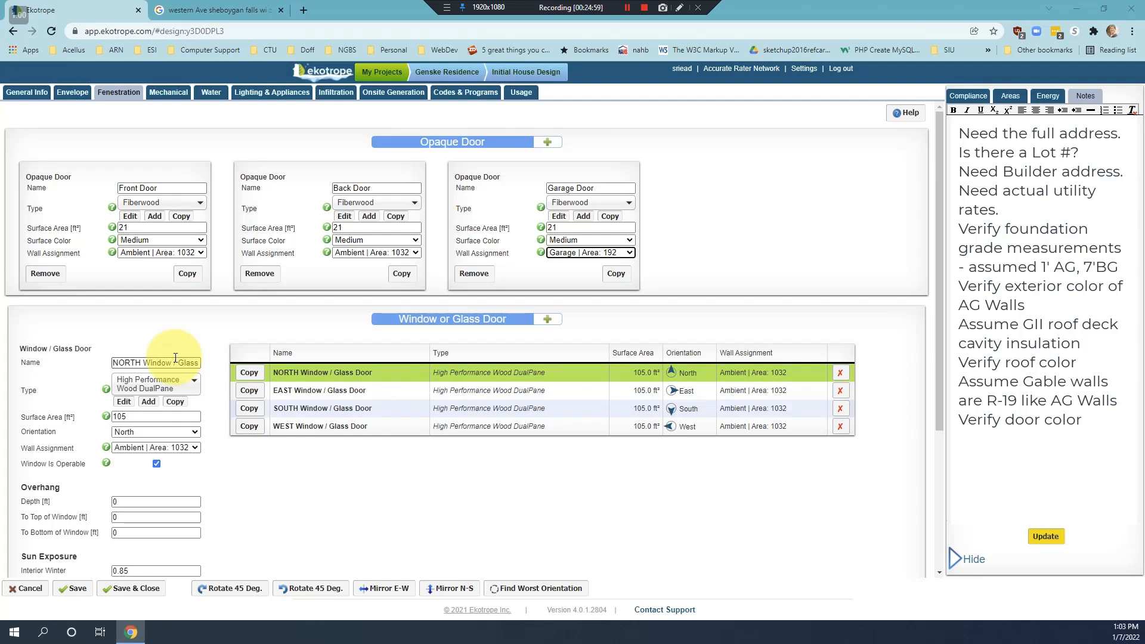
# - Rename the north window entry as "Front Dining Window"
pyautogui.click(125, 362)
pyautogui.moveTo(126, 362); pyautogui.dragTo(198, 363)
pyautogui.click(128, 363)
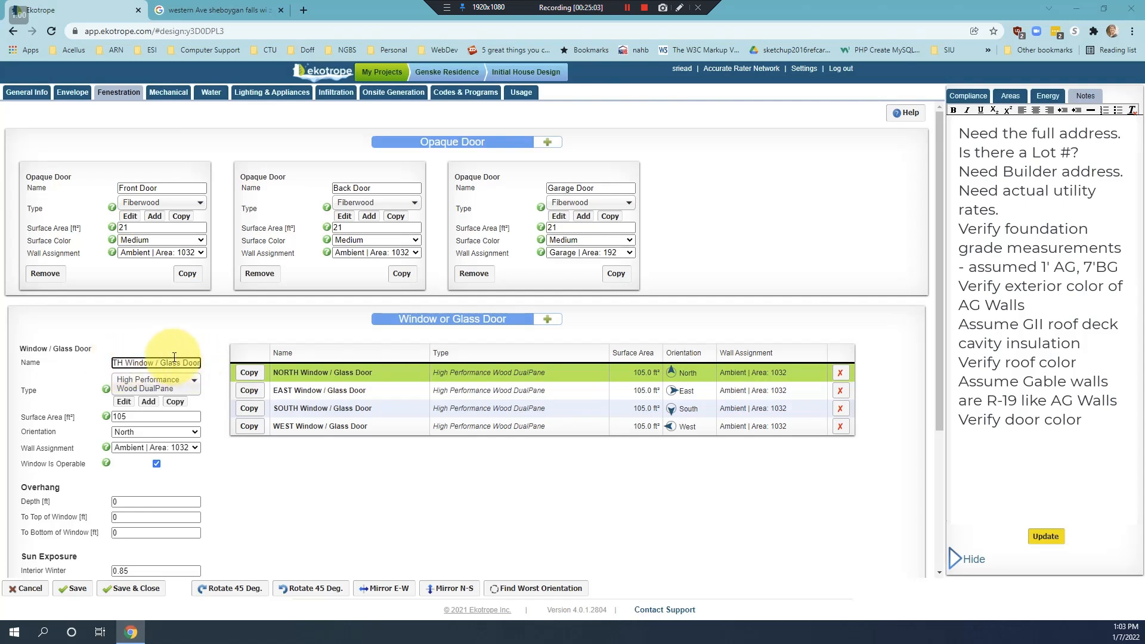
pyautogui.click(200, 360)
pyautogui.moveTo(200, 360); pyautogui.dragTo(130, 356)
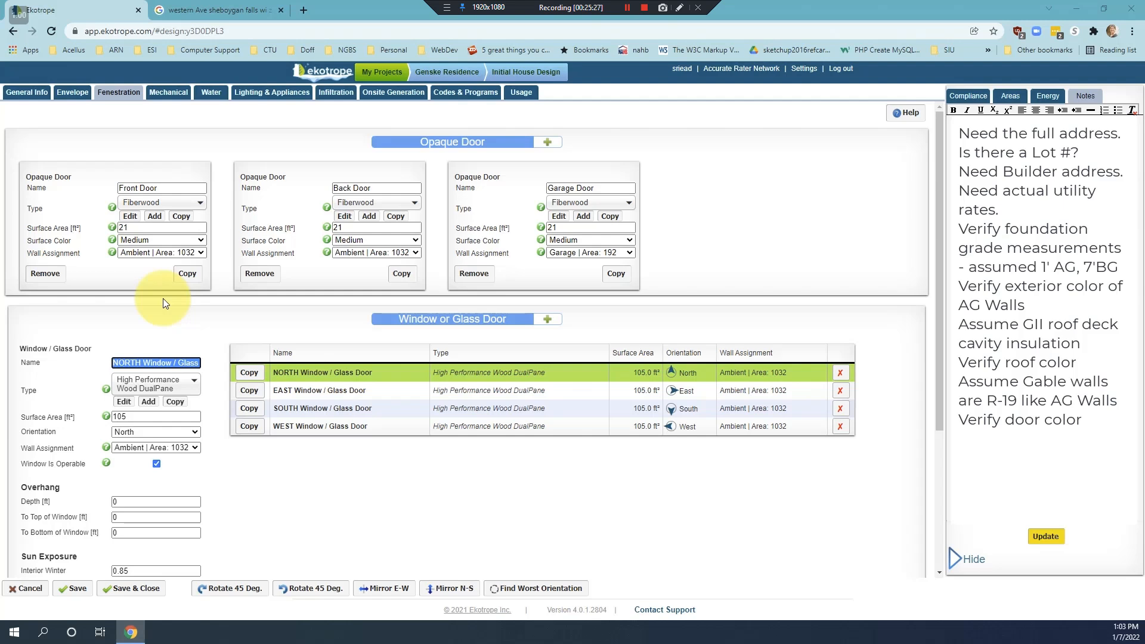
pyautogui.write('Front d')
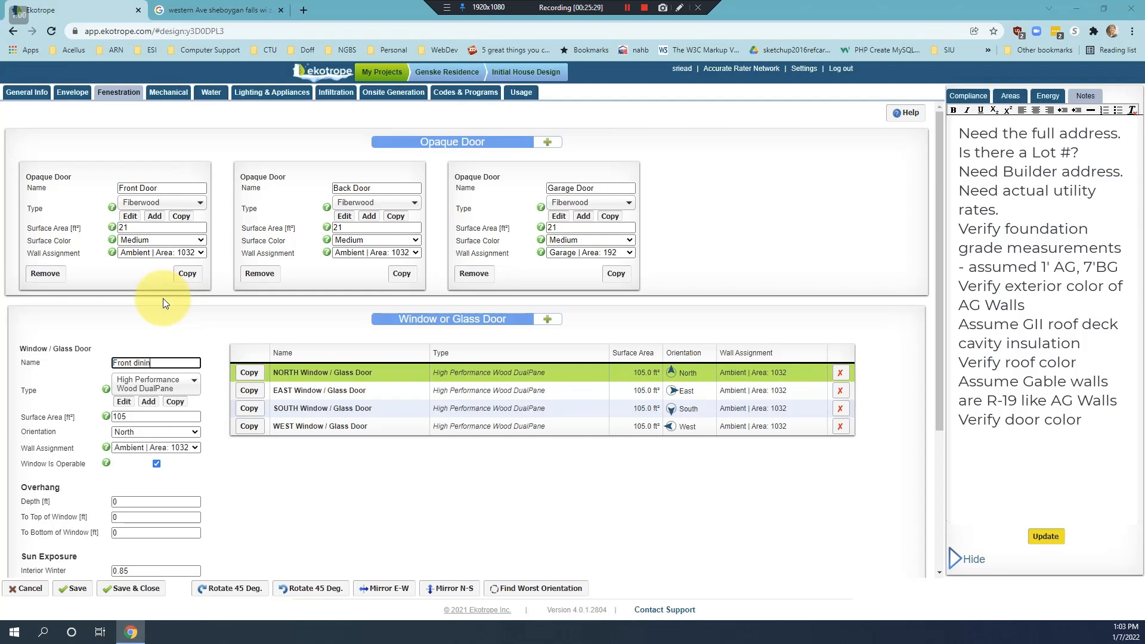
pyautogui.press('BackSpace')
pyautogui.write('Dining Window')
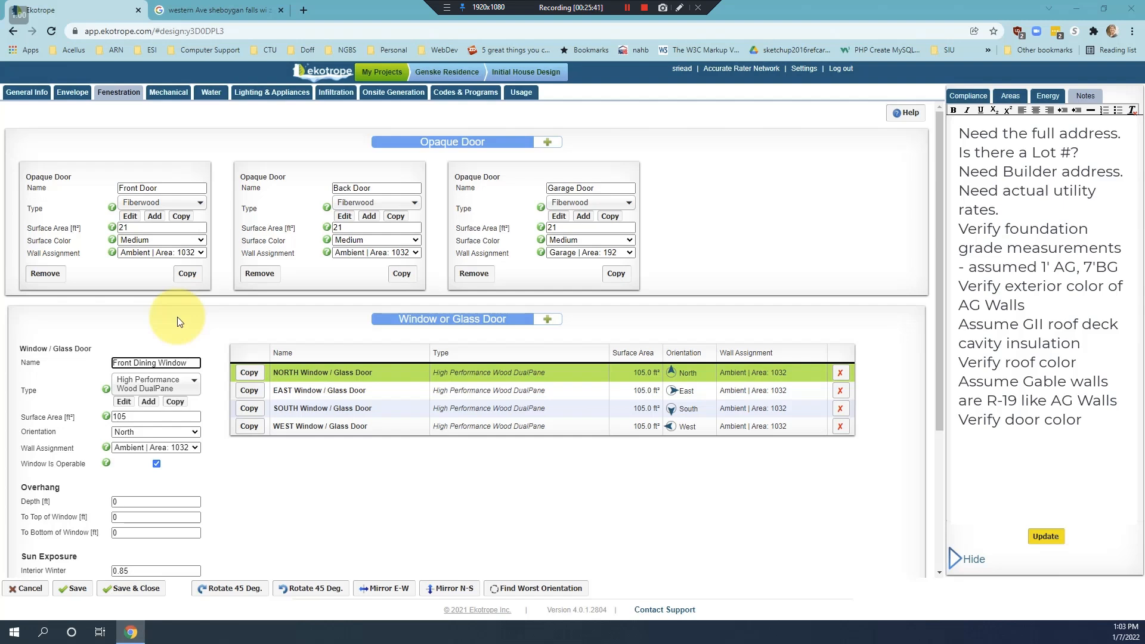
# - Add a window type for the Front Dining Window named "U0.30 S0.33" with the description "Vinyl U=.30/SHGC=.33"
pyautogui.click(190, 383)
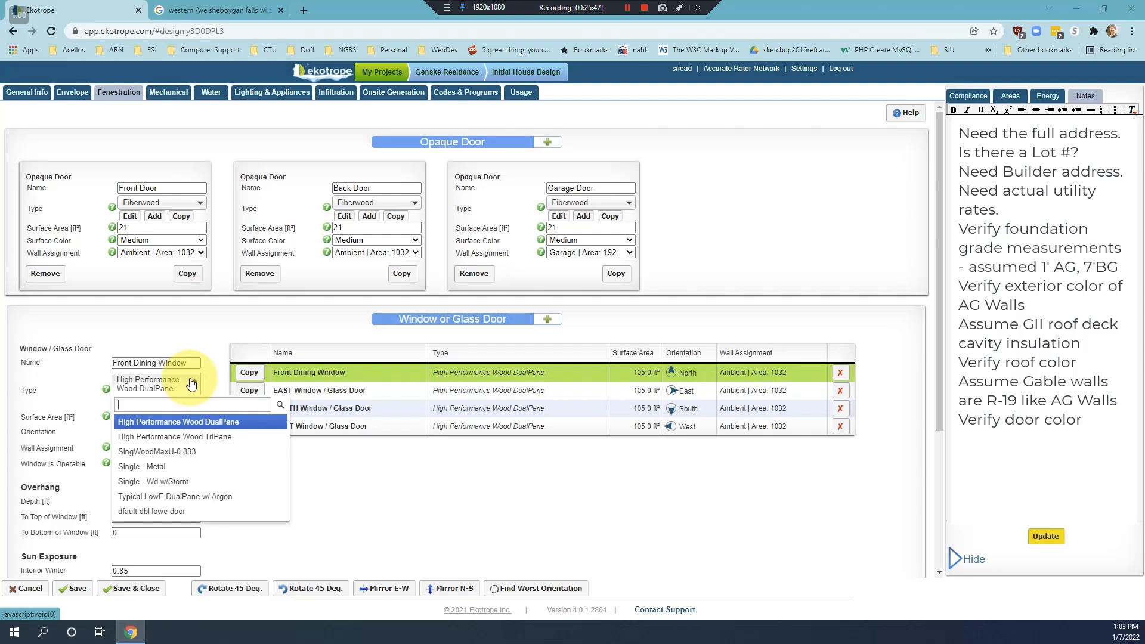
pyautogui.click(191, 383)
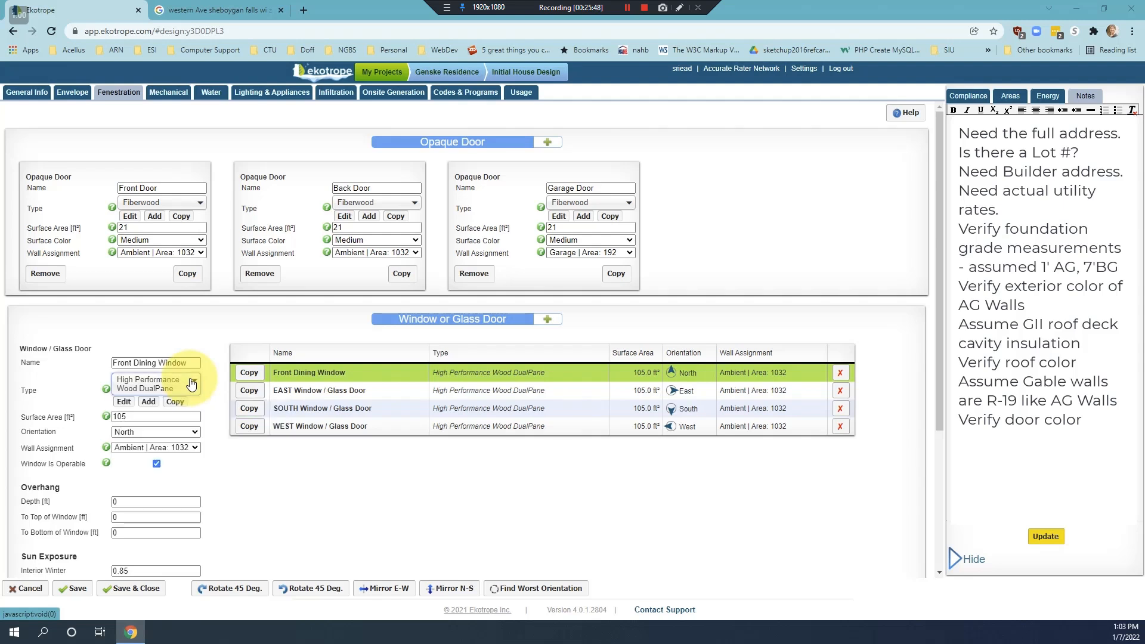
pyautogui.click(152, 402)
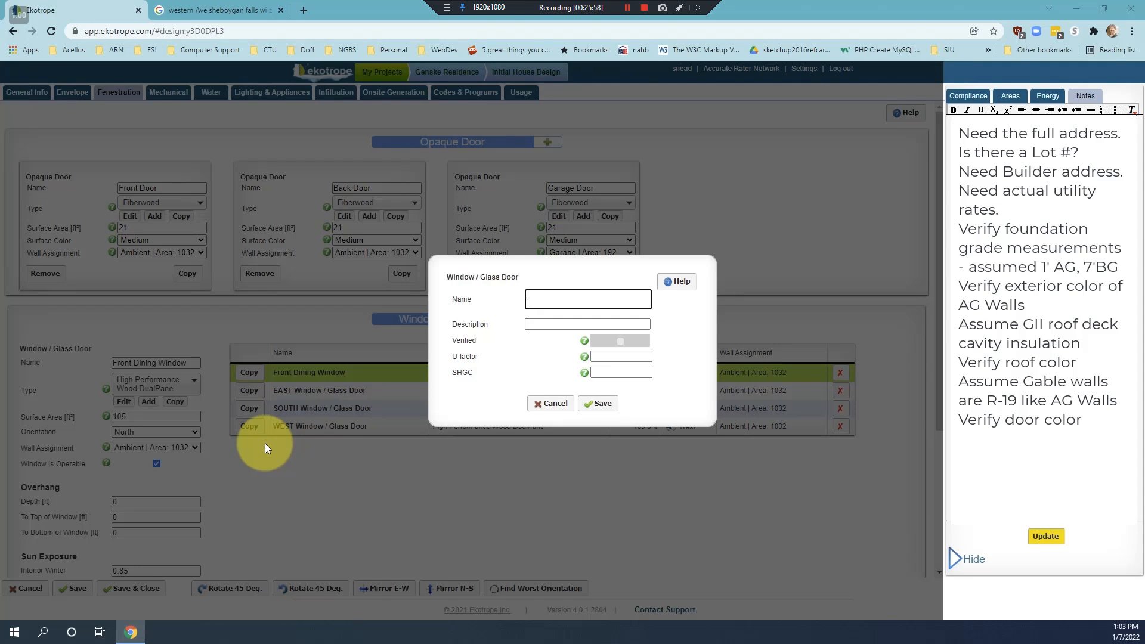
pyautogui.write('U0.30 S0.33')
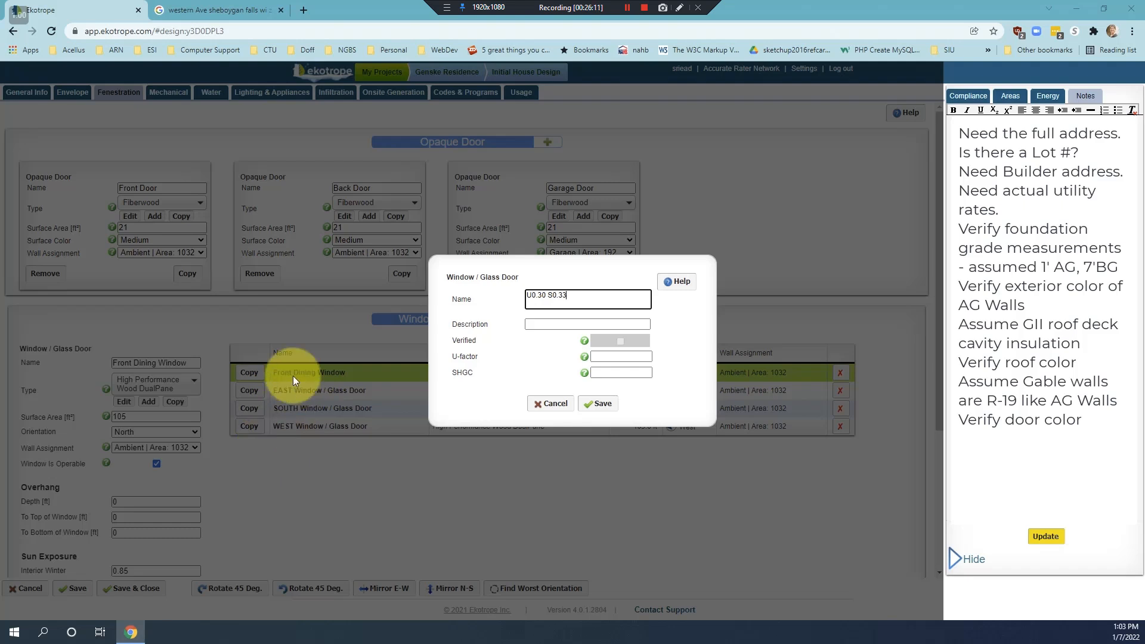
pyautogui.click(538, 323)
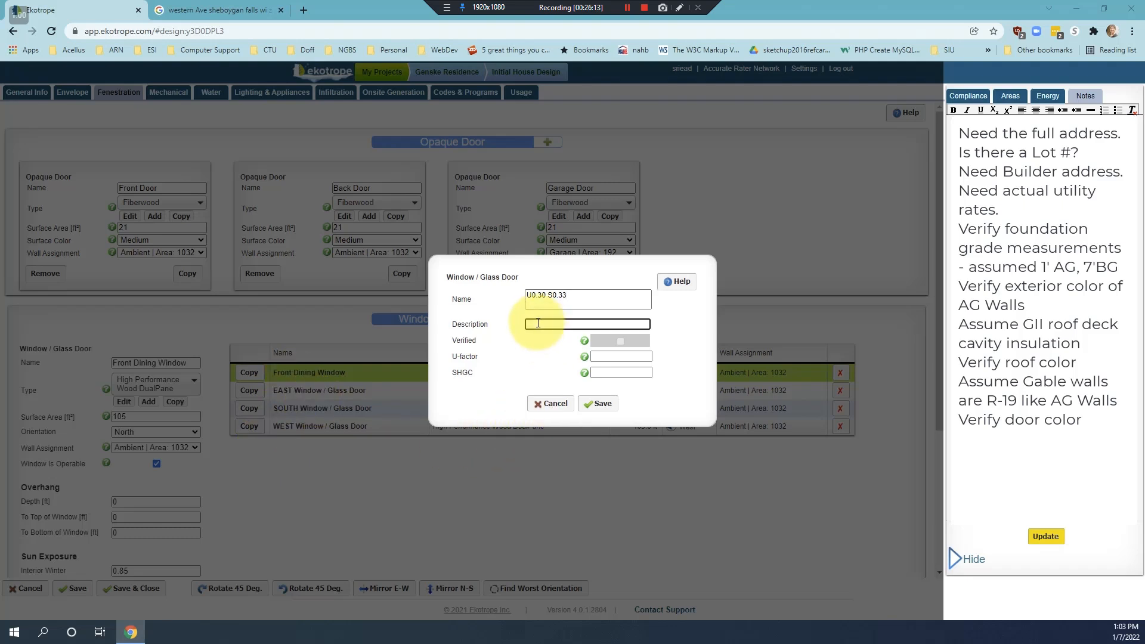
pyautogui.write('Vinyl')
pyautogui.write('U=.30')
pyautogui.write('/SHGC')
pyautogui.write('-')
pyautogui.write('=')
pyautogui.write('.33')
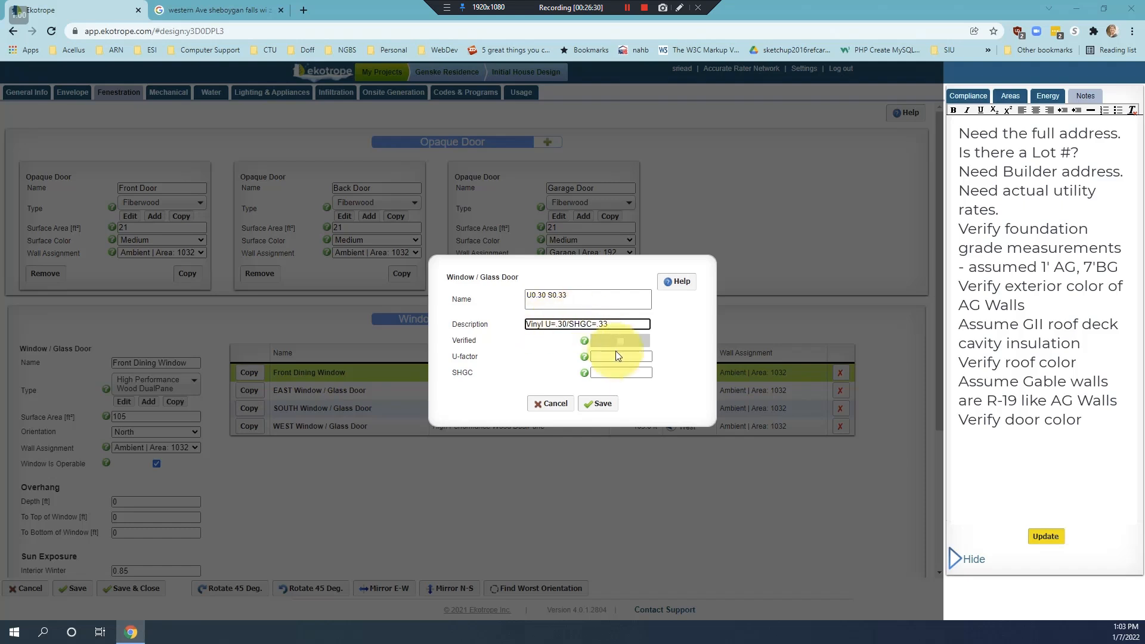
# - Set the new window type's U-factor to 0.30 and SHGC to 0.33, and save it
pyautogui.click(602, 358)
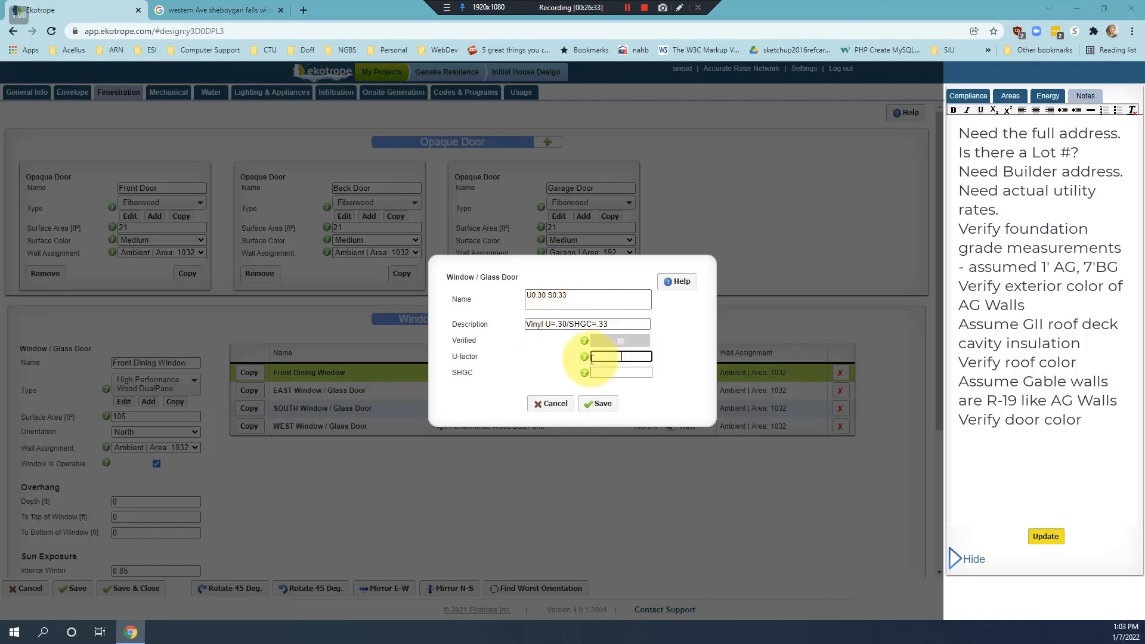
pyautogui.moveTo(586, 360)
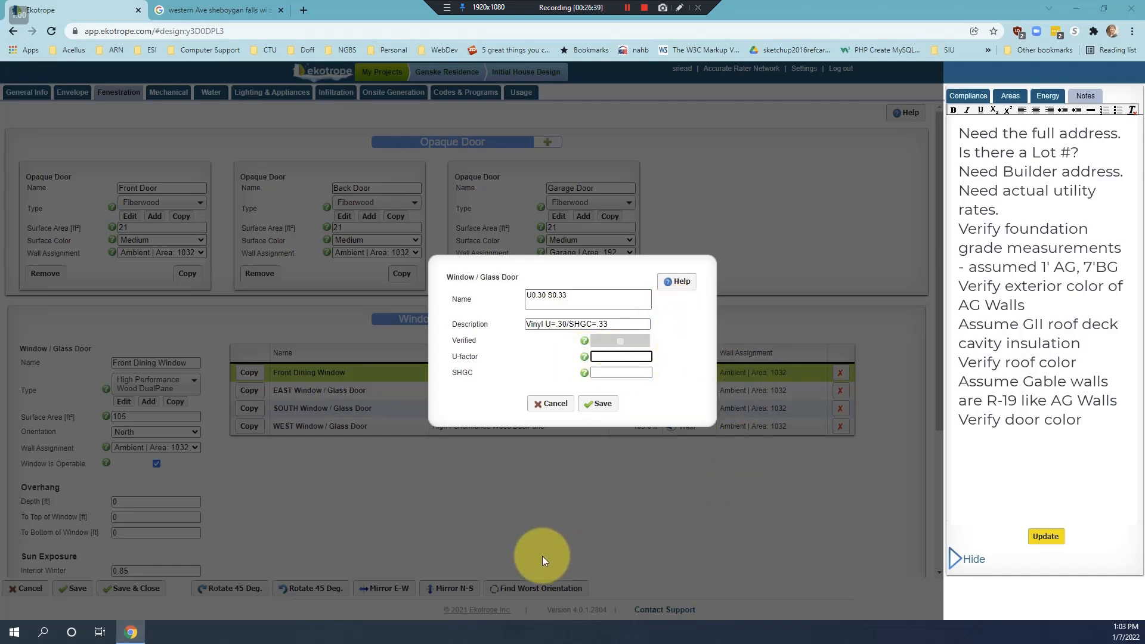
pyautogui.write('0.30')
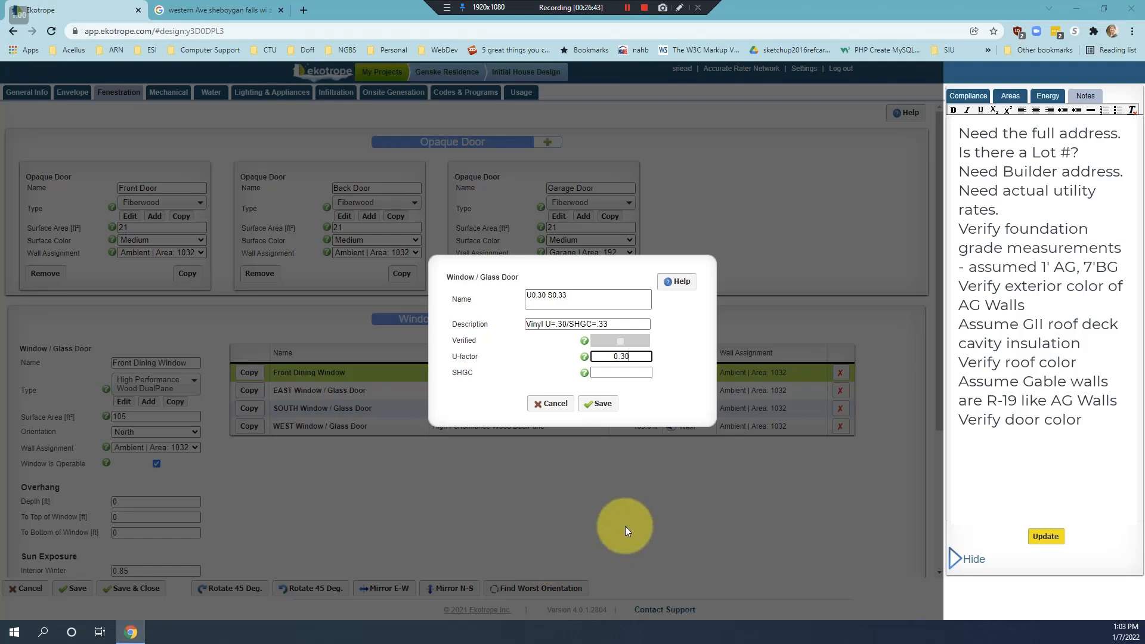
pyautogui.click(621, 372)
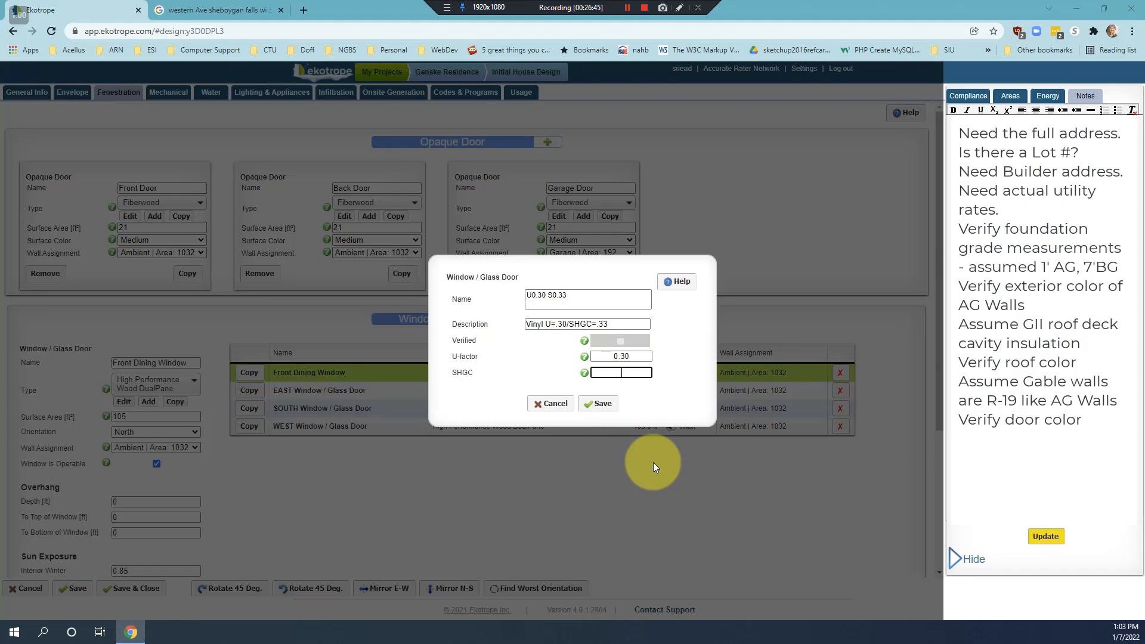
pyautogui.write('0.33')
pyautogui.click(598, 404)
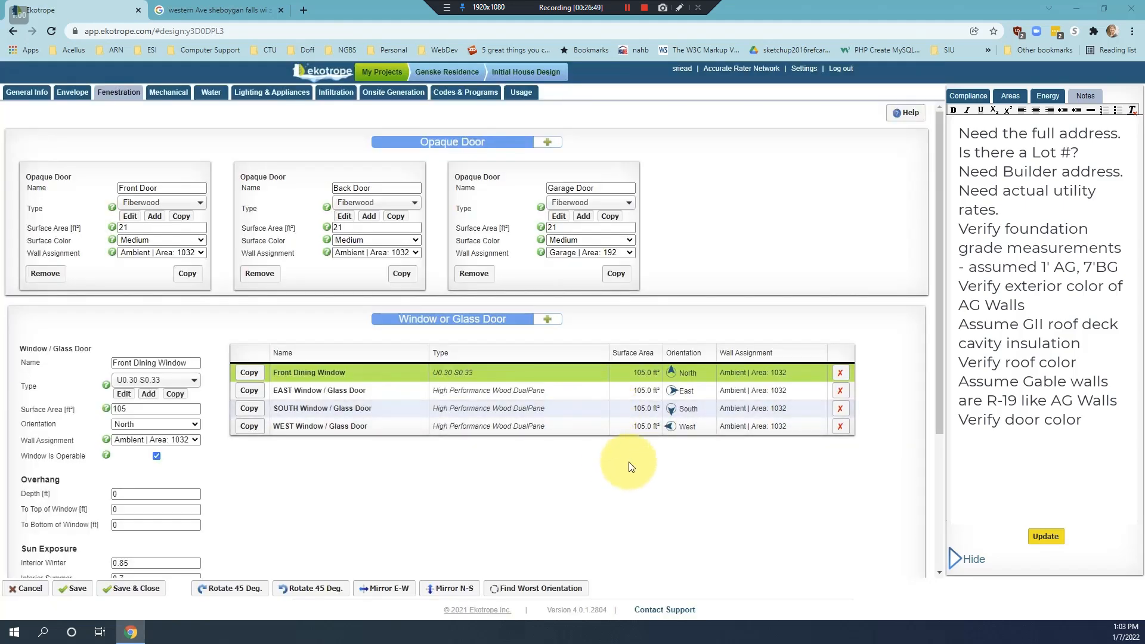
# - Set the Front Dining Window's surface area to 18 ft² and its overhang to 6 ft deep, 1 ft to window top and 7 ft to window bottom
pyautogui.moveTo(138, 410); pyautogui.dragTo(87, 407)
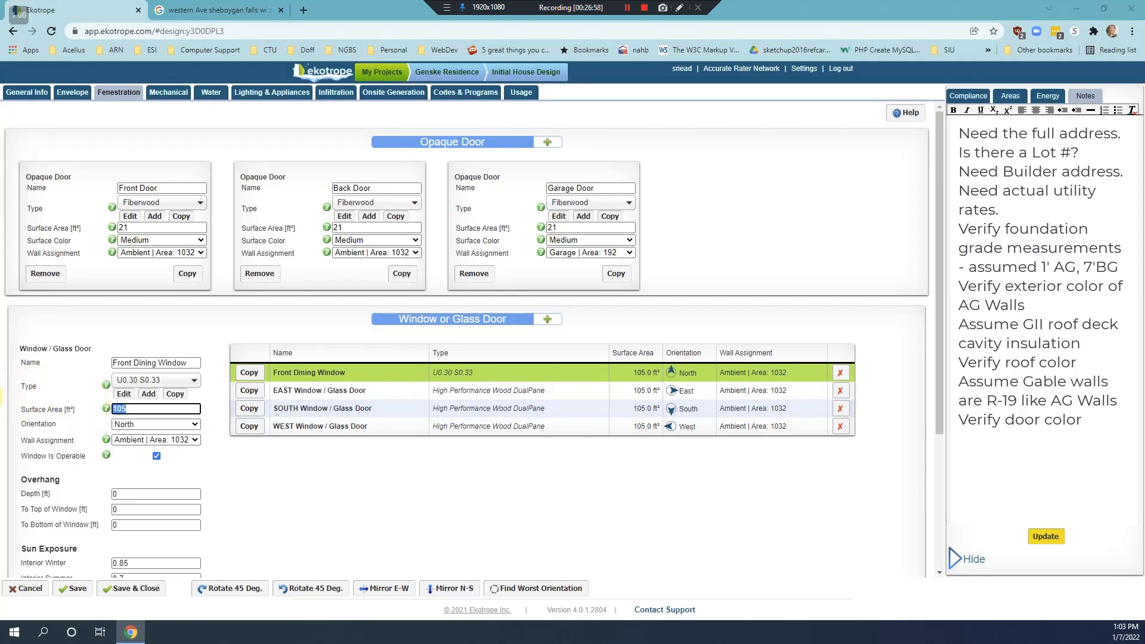
pyautogui.write('18')
pyautogui.click(114, 494)
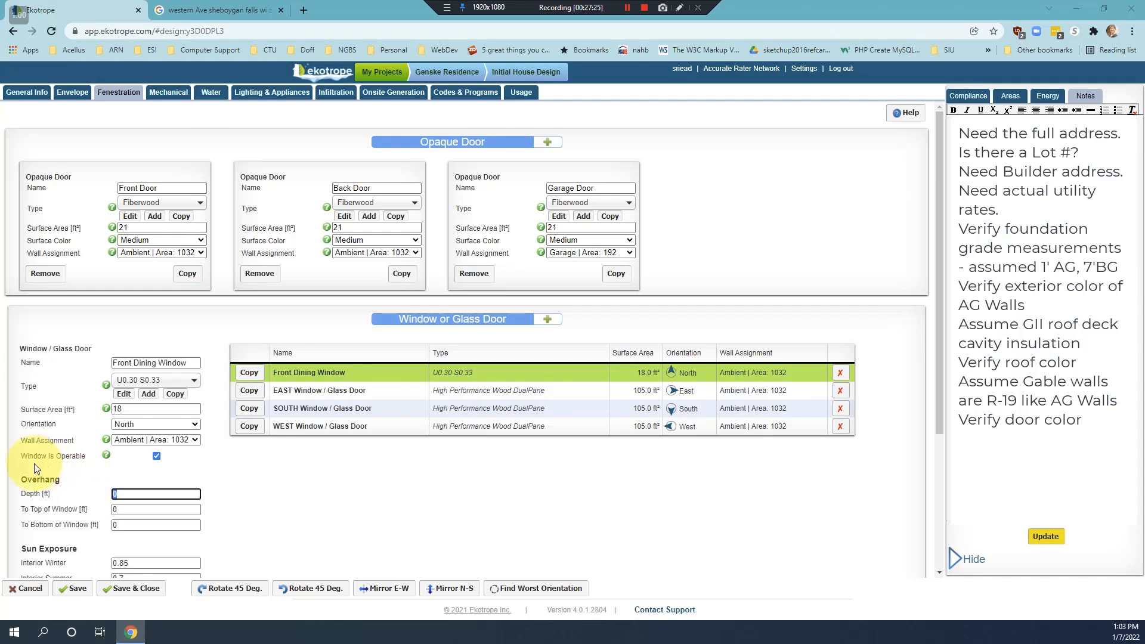
pyautogui.write('6')
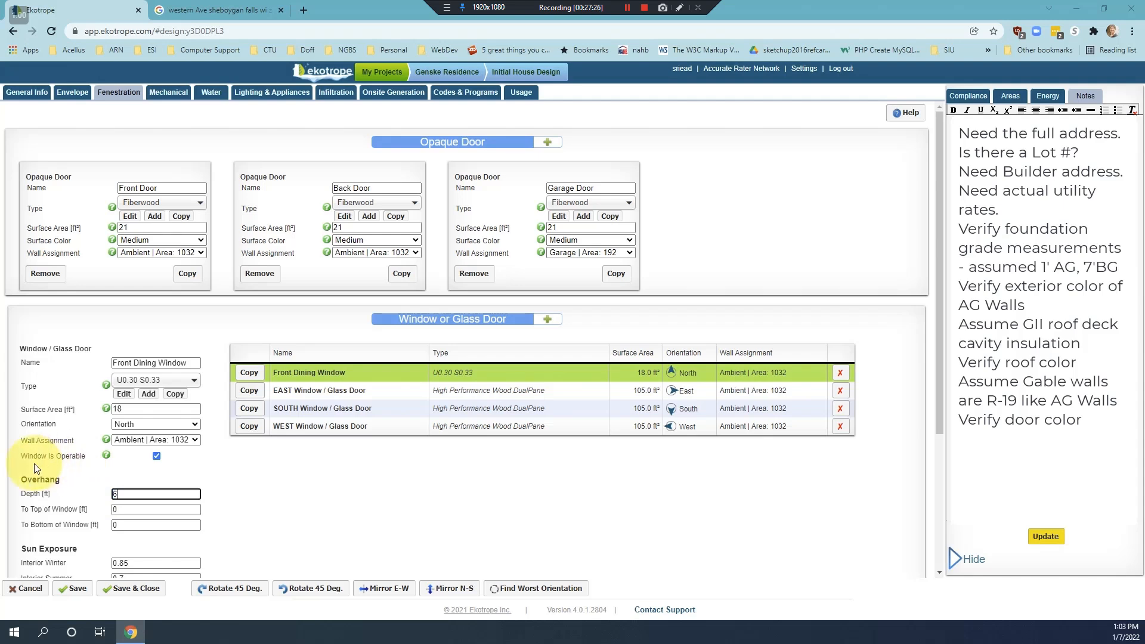
pyautogui.click(121, 508)
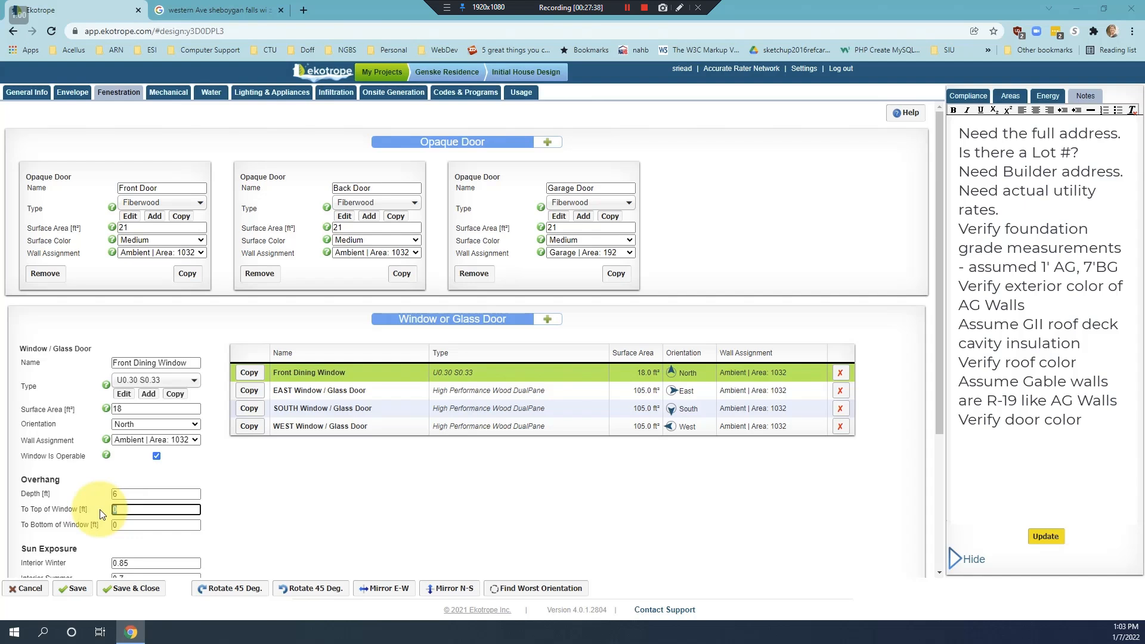
pyautogui.write('1')
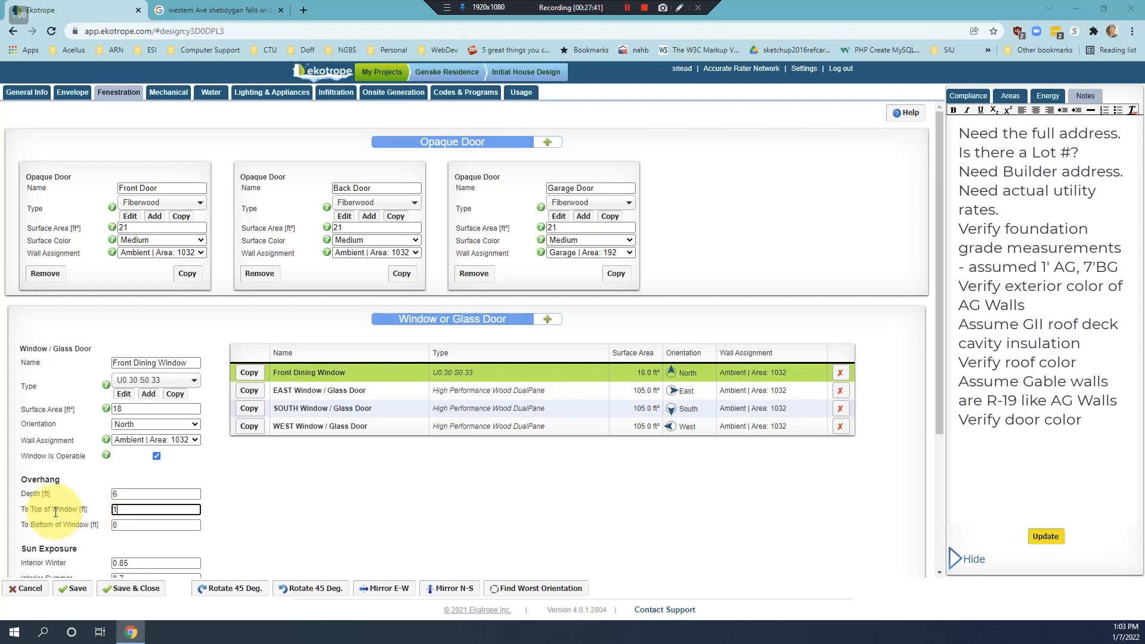
pyautogui.click(124, 525)
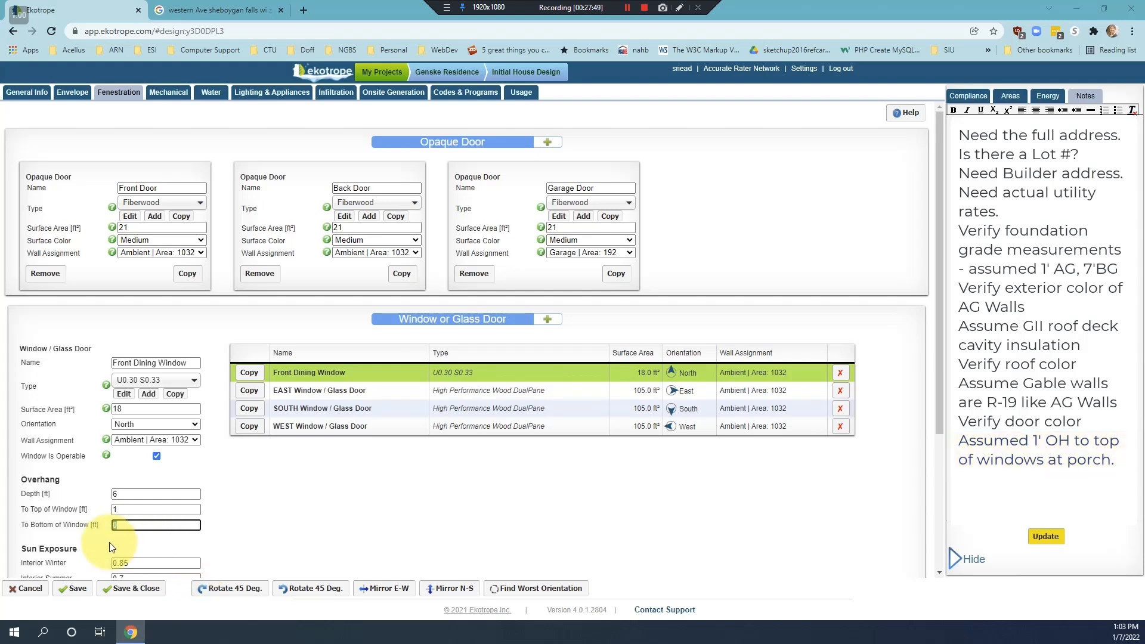
pyautogui.scroll(-3, 111, 547)
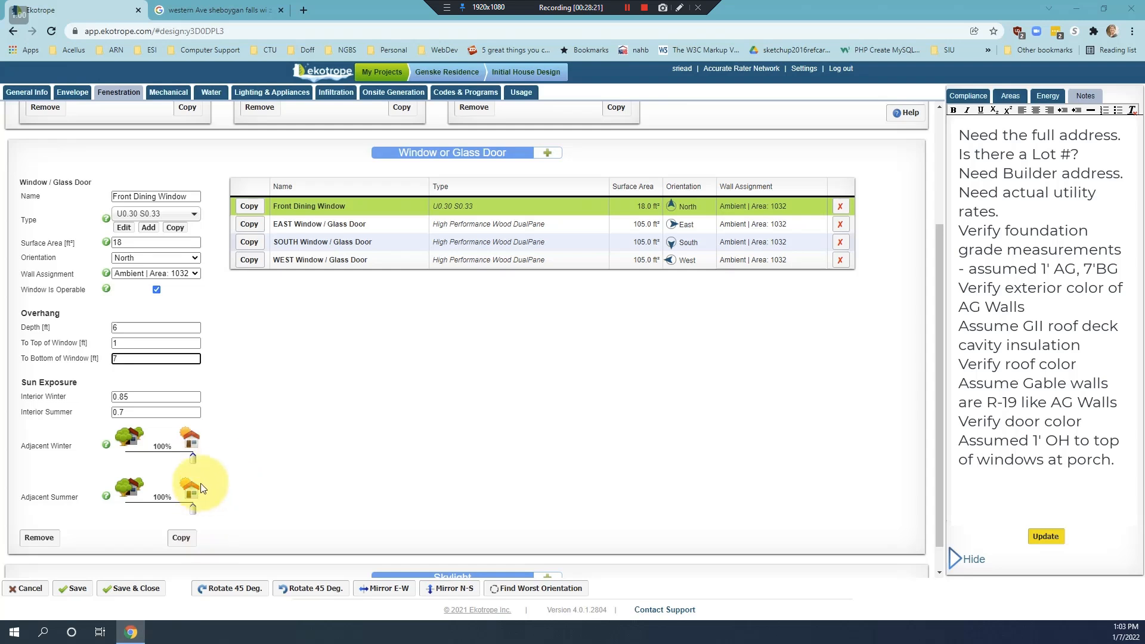
# - Duplicate the Front Dining Window entry and rename the copy "Front Living Window 1"
pyautogui.moveTo(194, 460)
pyautogui.mouseDown()
pyautogui.moveTo(146, 462)
pyautogui.moveTo(197, 463)
pyautogui.mouseUp()
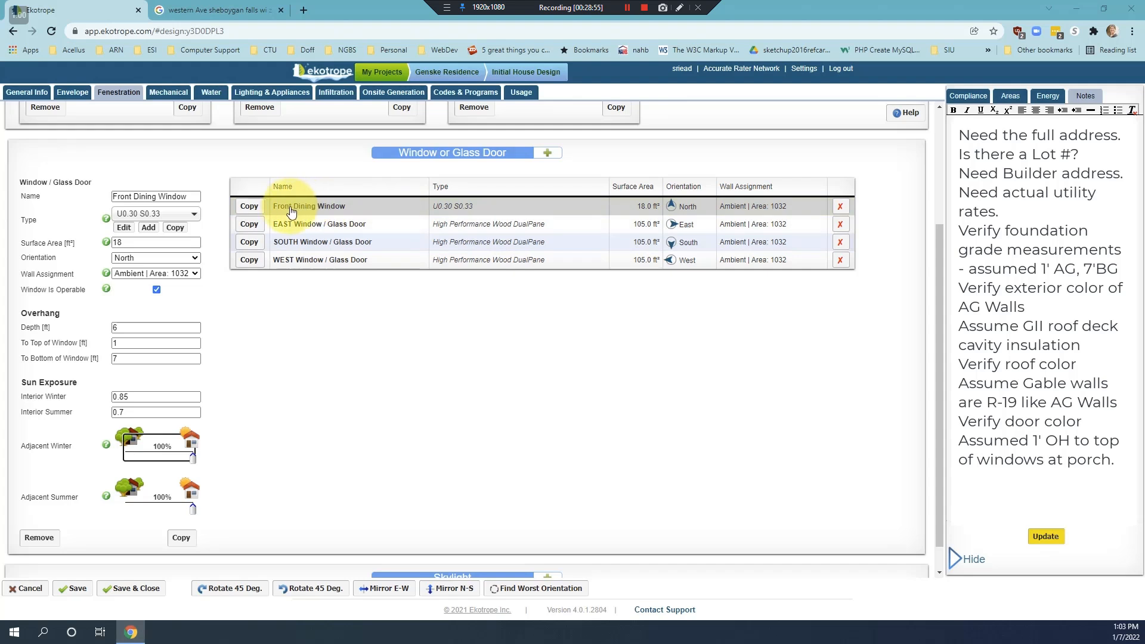
pyautogui.click(249, 207)
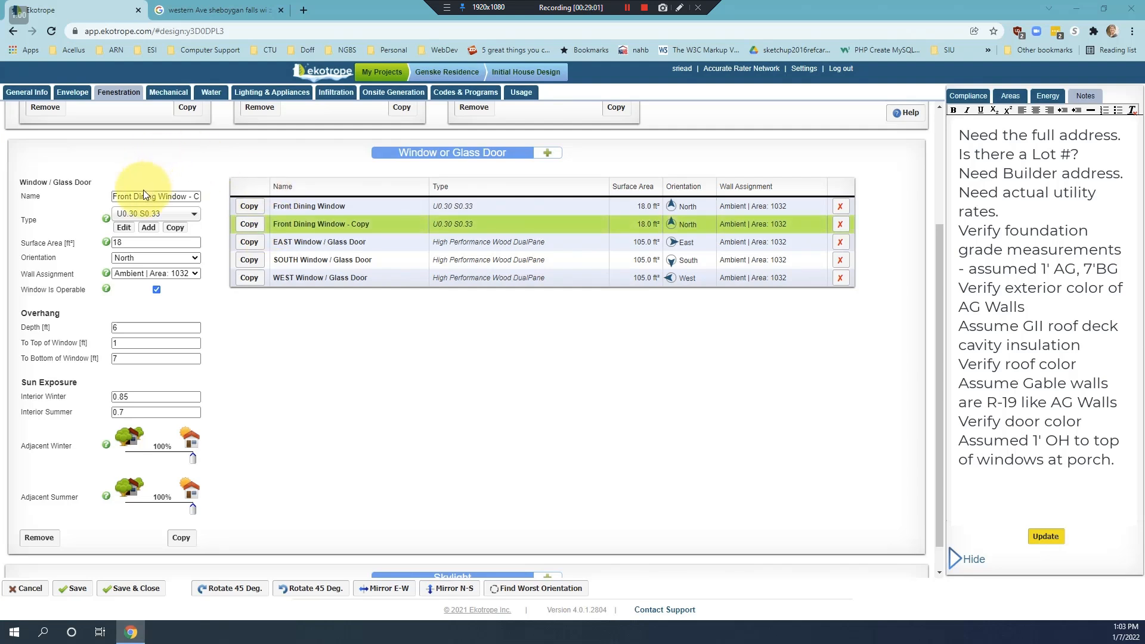
pyautogui.moveTo(156, 197); pyautogui.dragTo(113, 196)
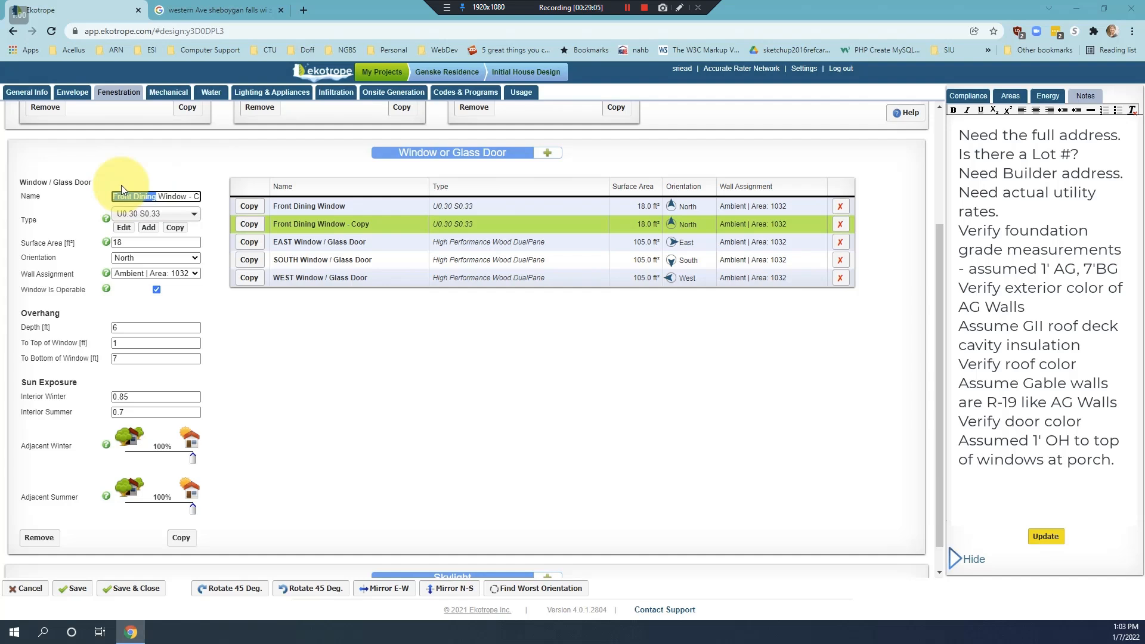
pyautogui.write('Front Living')
pyautogui.press('End')
pyautogui.press('BackSpace')
pyautogui.press('BackSpace')
pyautogui.press('BackSpace')
pyautogui.press('BackSpace')
pyautogui.press('BackSpace')
pyautogui.press('BackSpace')
pyautogui.press('BackSpace')
pyautogui.write('1')
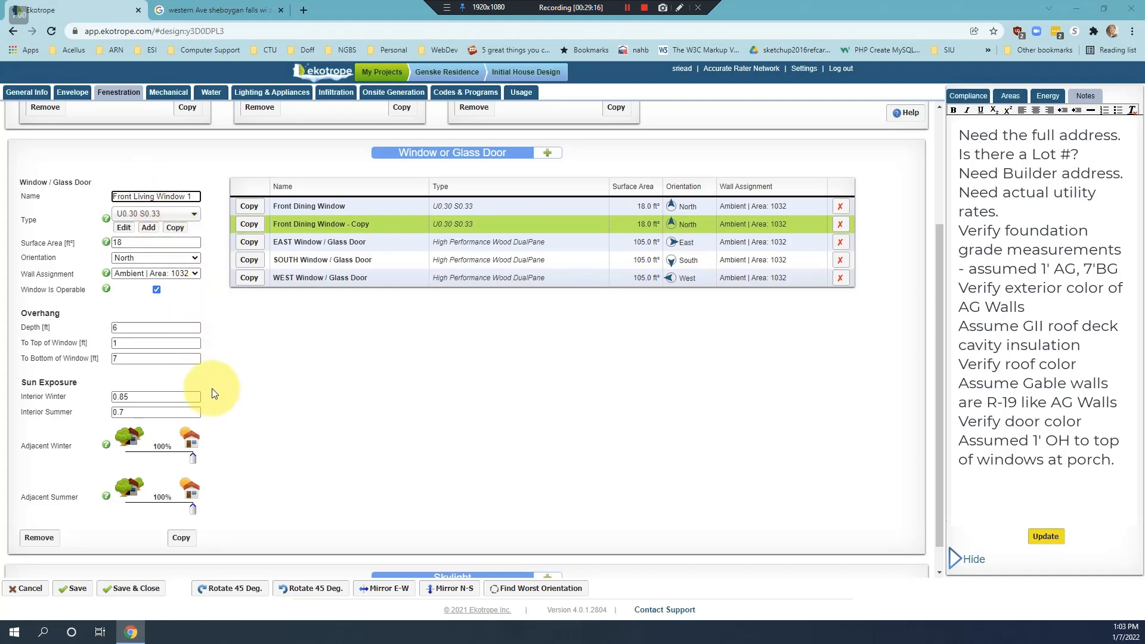
pyautogui.press('Tab')
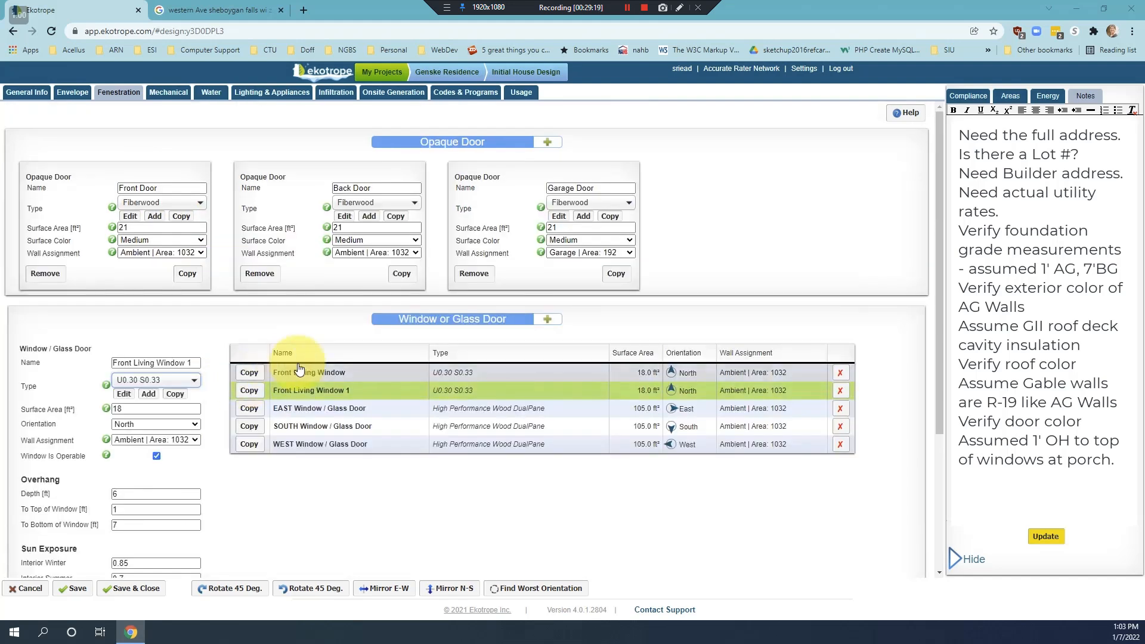
# - Duplicate the Front Living Window 1 entry and rename the copy "Front Living Window 2"
pyautogui.click(249, 213)
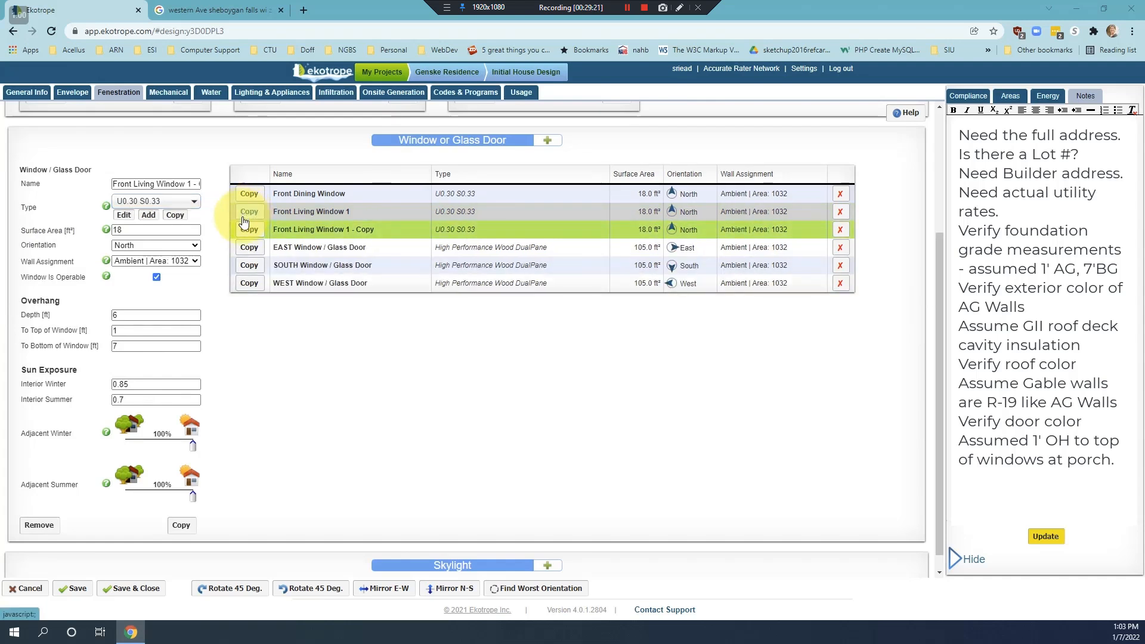
pyautogui.click(188, 185)
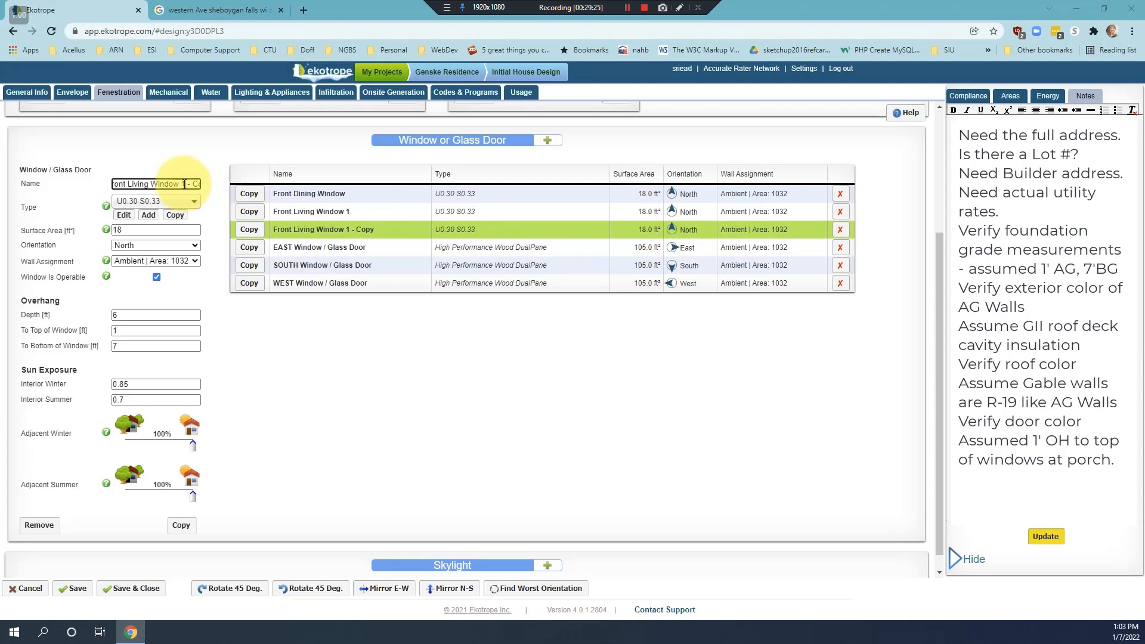
pyautogui.moveTo(183, 185); pyautogui.dragTo(218, 188)
pyautogui.write('2')
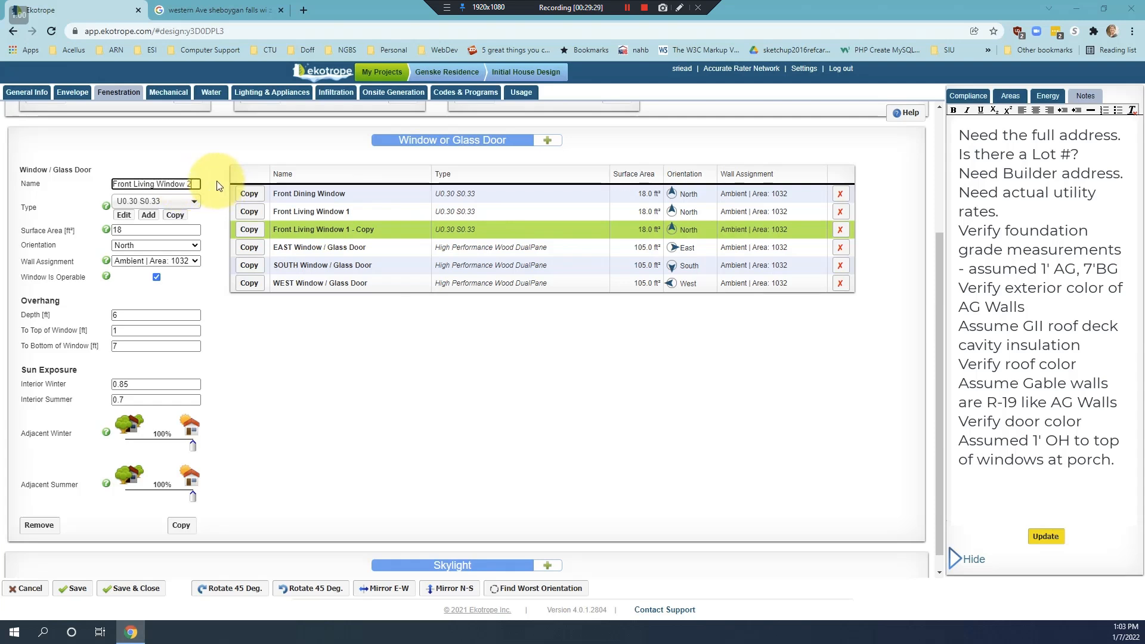
pyautogui.click(217, 186)
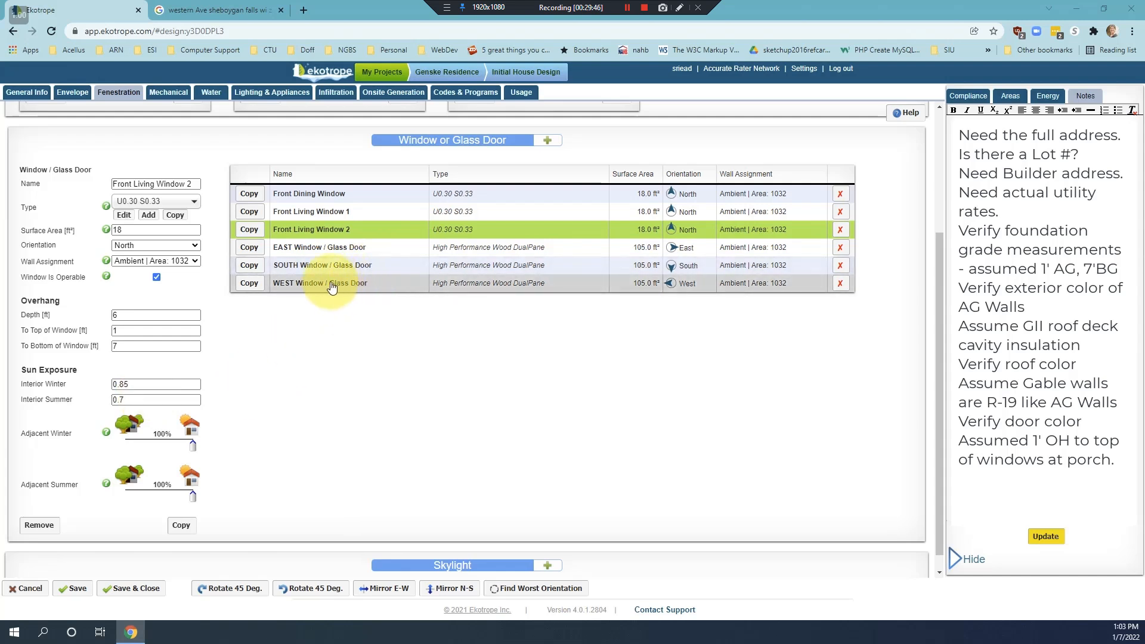
# - Duplicate the Front Living Window 2 entry and rename the copy "Left Living Window"
pyautogui.click(118, 184)
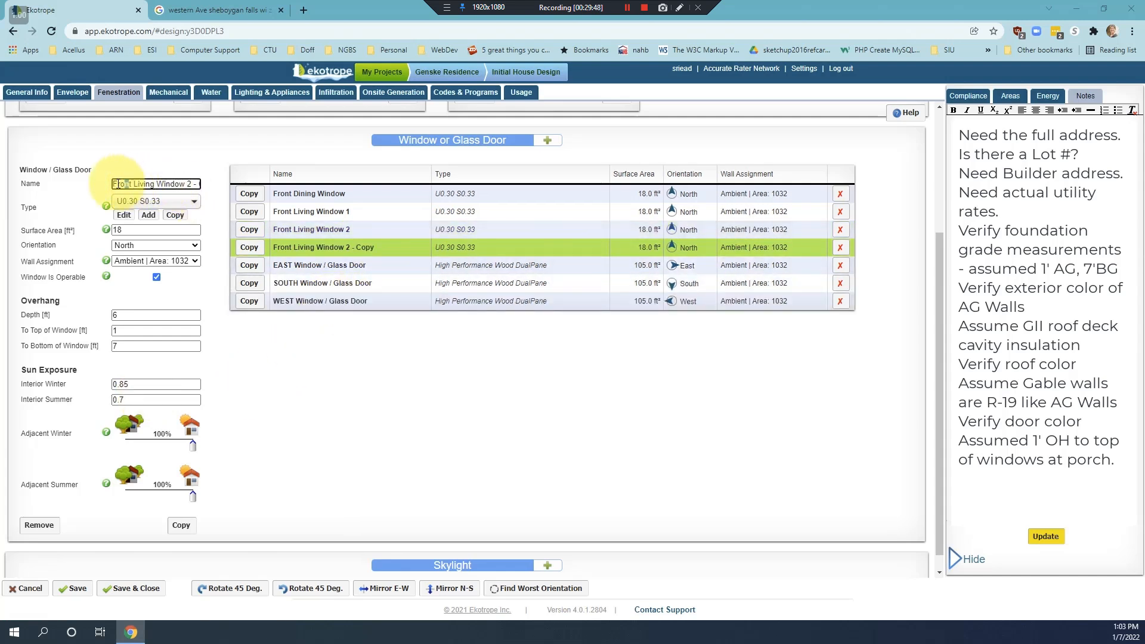
pyautogui.doubleClick(118, 184)
pyautogui.write('Left')
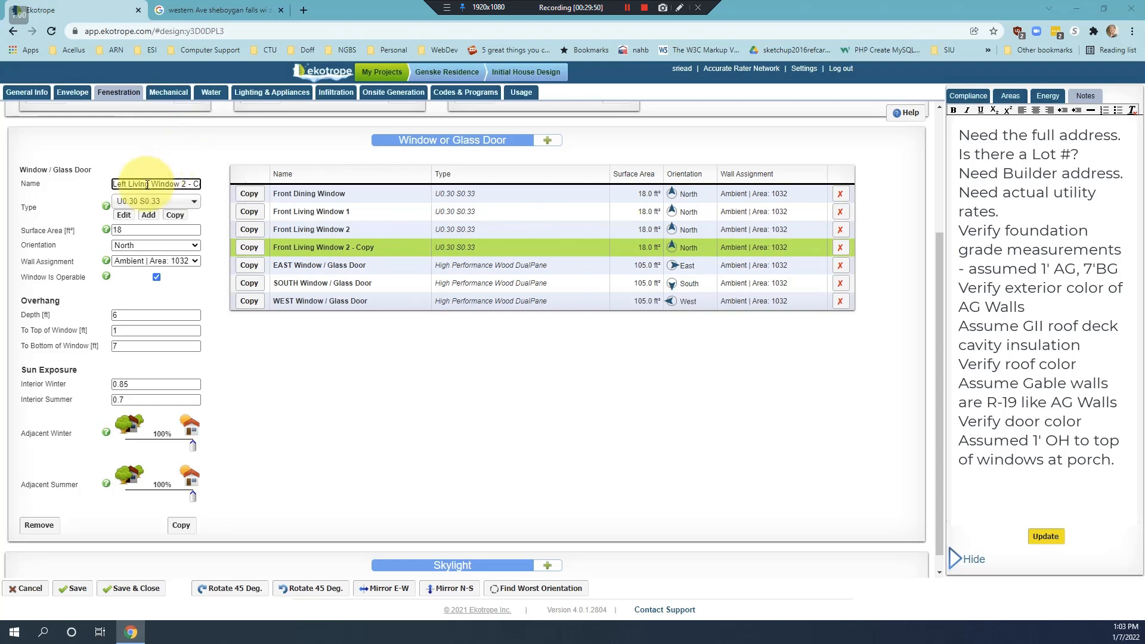
pyautogui.moveTo(179, 183); pyautogui.dragTo(201, 184)
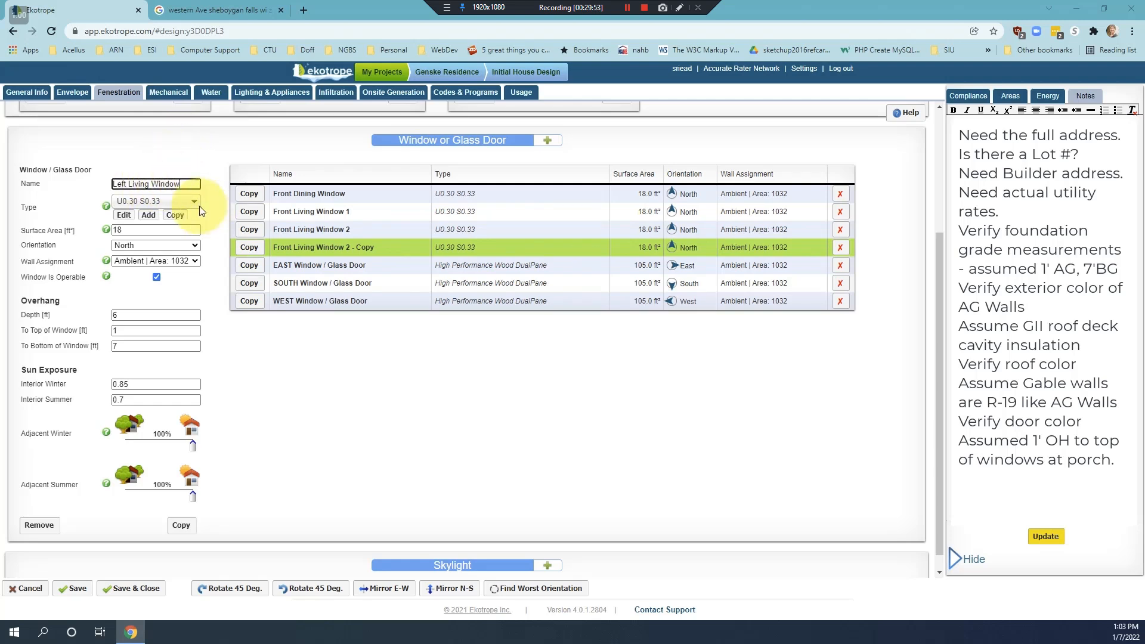
pyautogui.press('BackSpace')
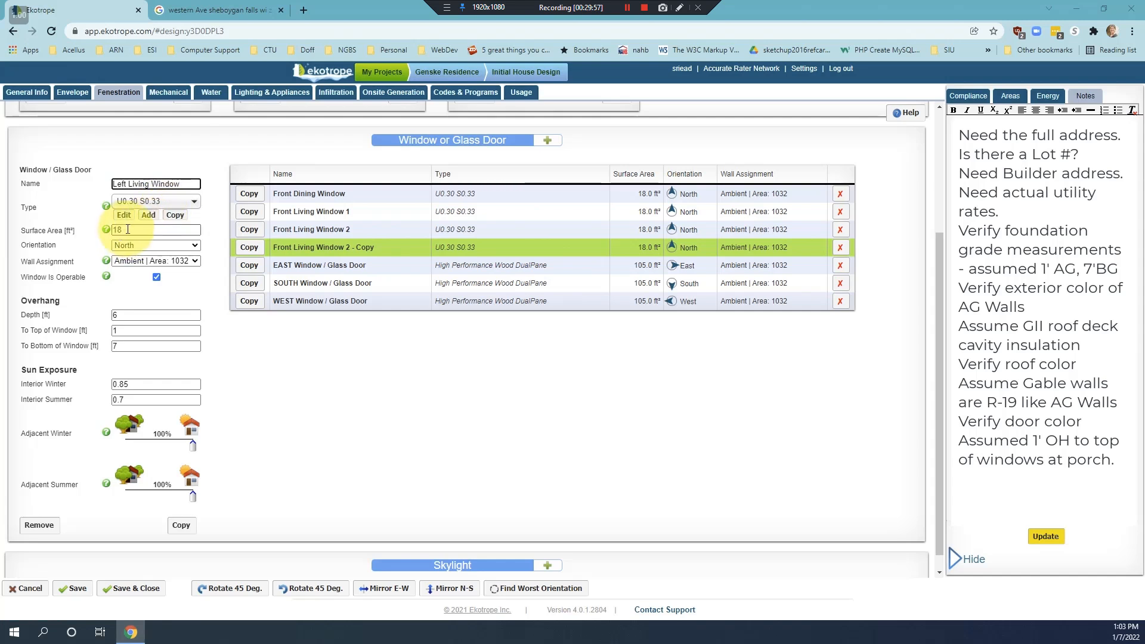
# - Set the Left Living Window to 15 ft², facing East, with a 1 ft deep overhang and 6 ft to the window bottom
pyautogui.click(122, 229)
pyautogui.press('BackSpace')
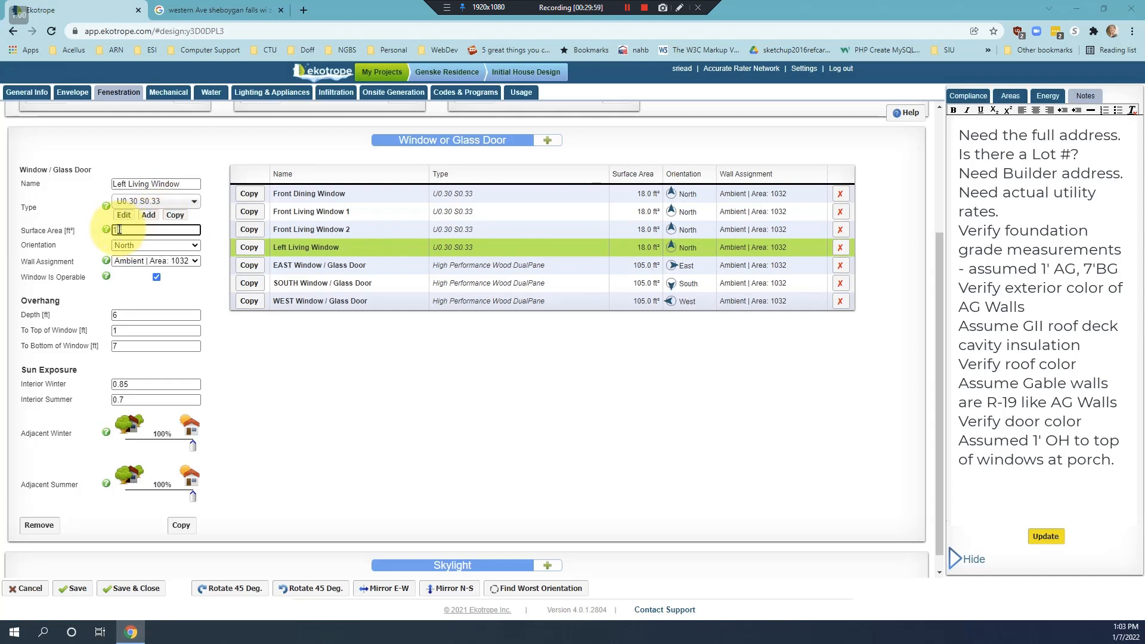
pyautogui.write('5')
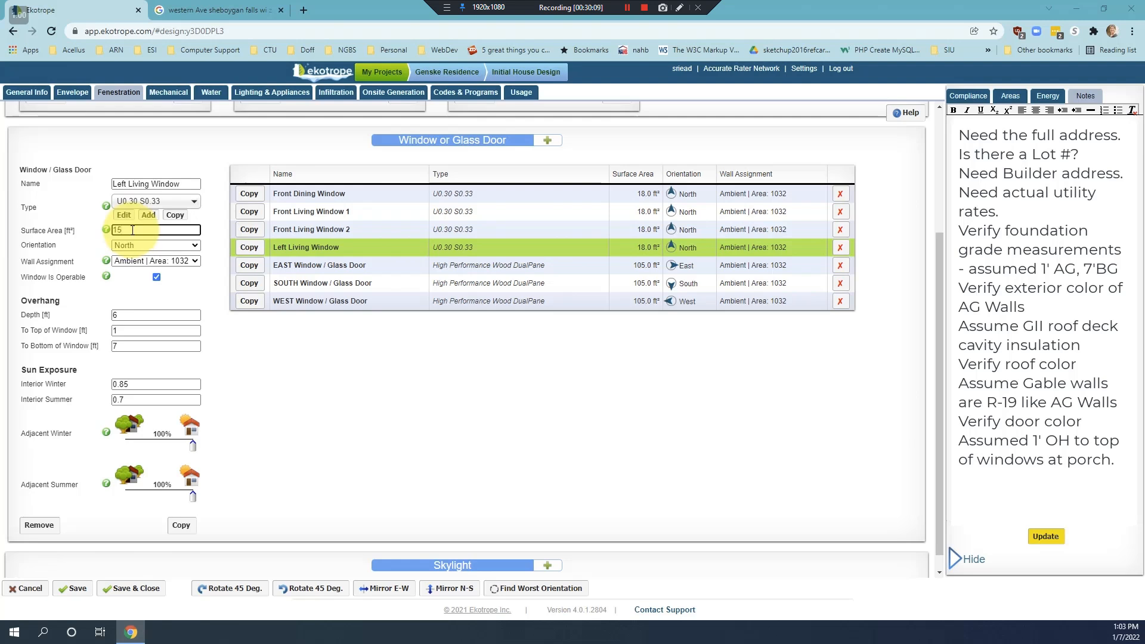
pyautogui.click(139, 244)
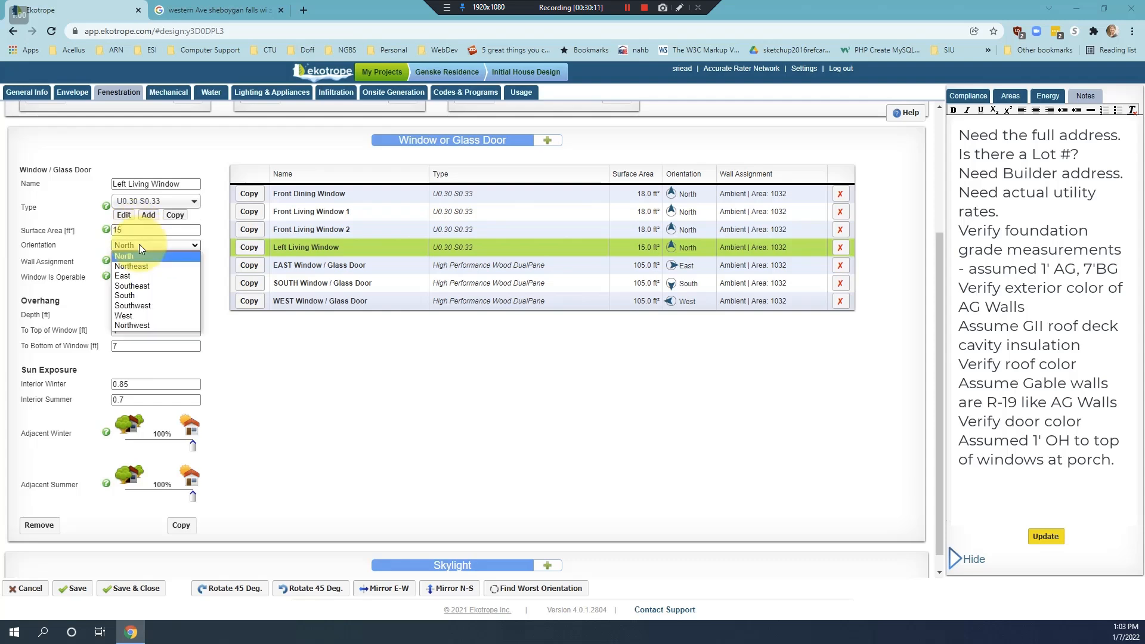
pyautogui.click(133, 276)
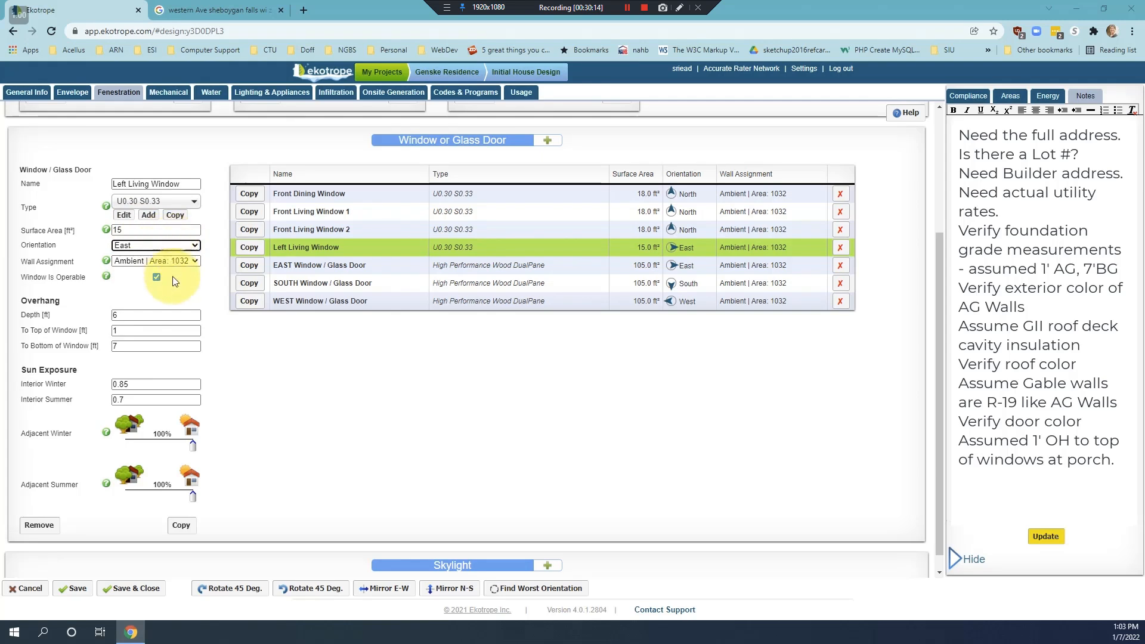
pyautogui.click(122, 314)
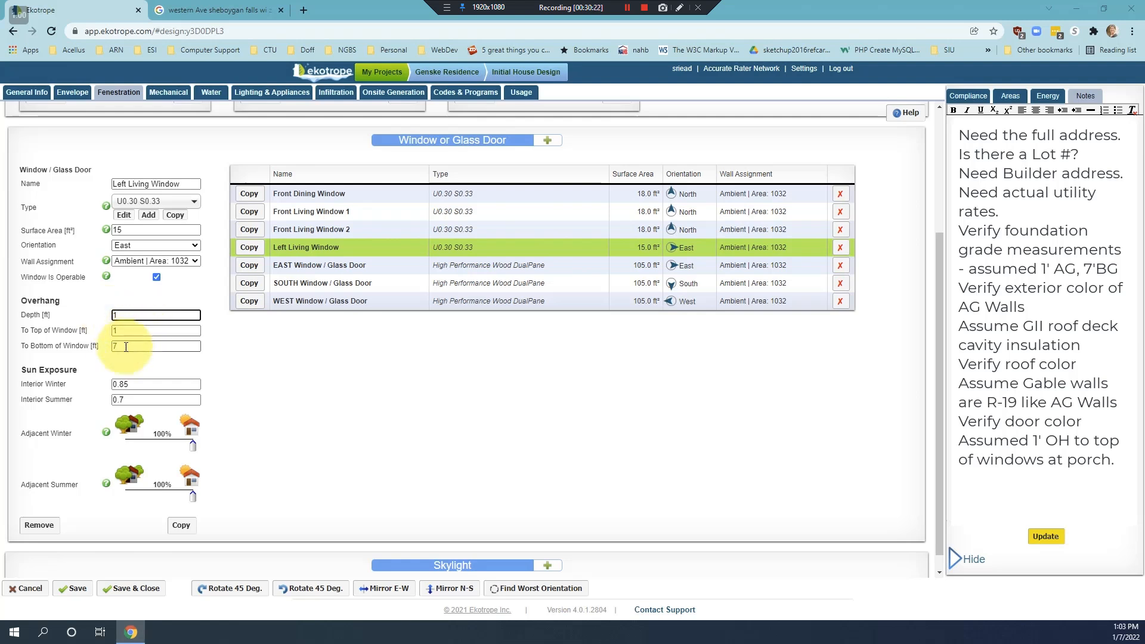
pyautogui.moveTo(119, 347); pyautogui.dragTo(107, 346)
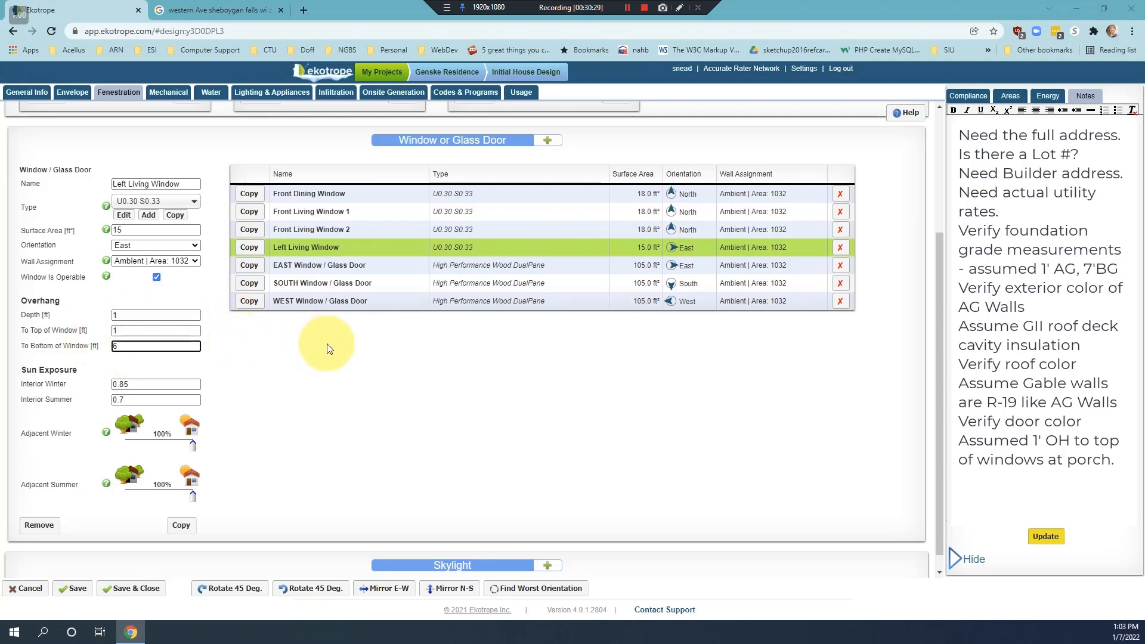
# - Set the Front Dining Window's surface area to 15 ft² and edit its overhang distance to the window bottom
pyautogui.click(296, 198)
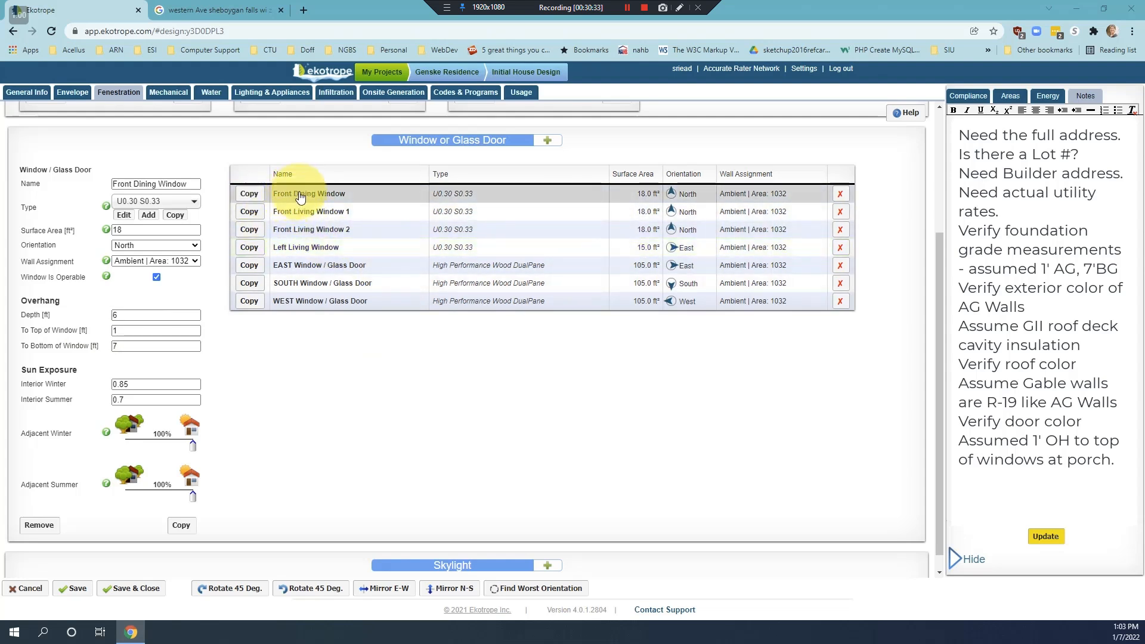
pyautogui.moveTo(121, 230); pyautogui.dragTo(102, 219)
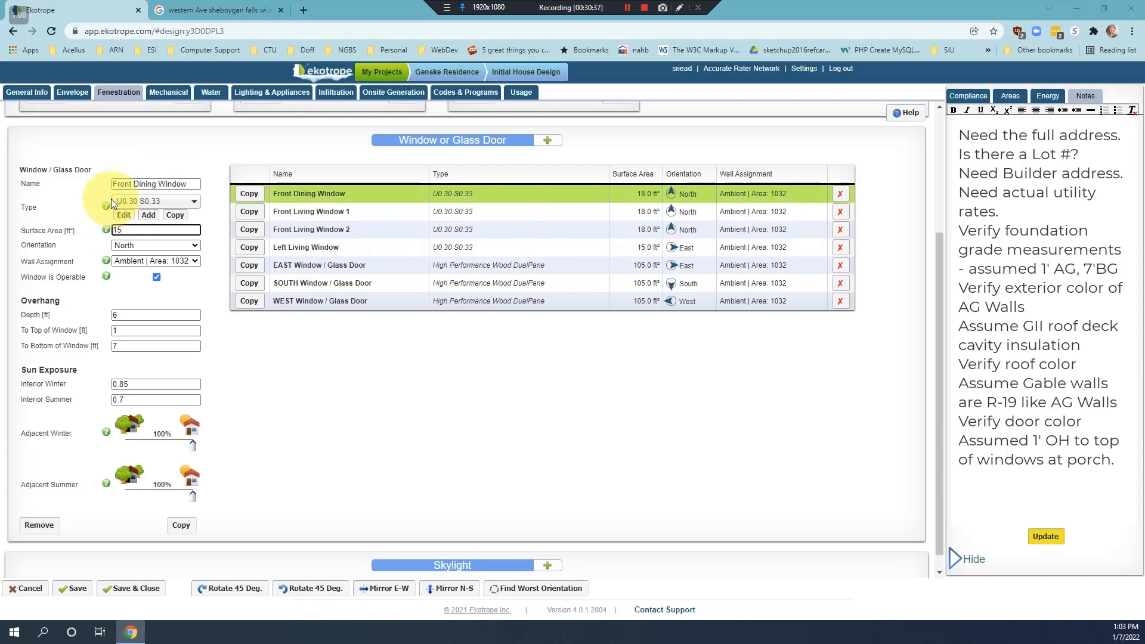
pyautogui.moveTo(122, 346); pyautogui.dragTo(102, 347)
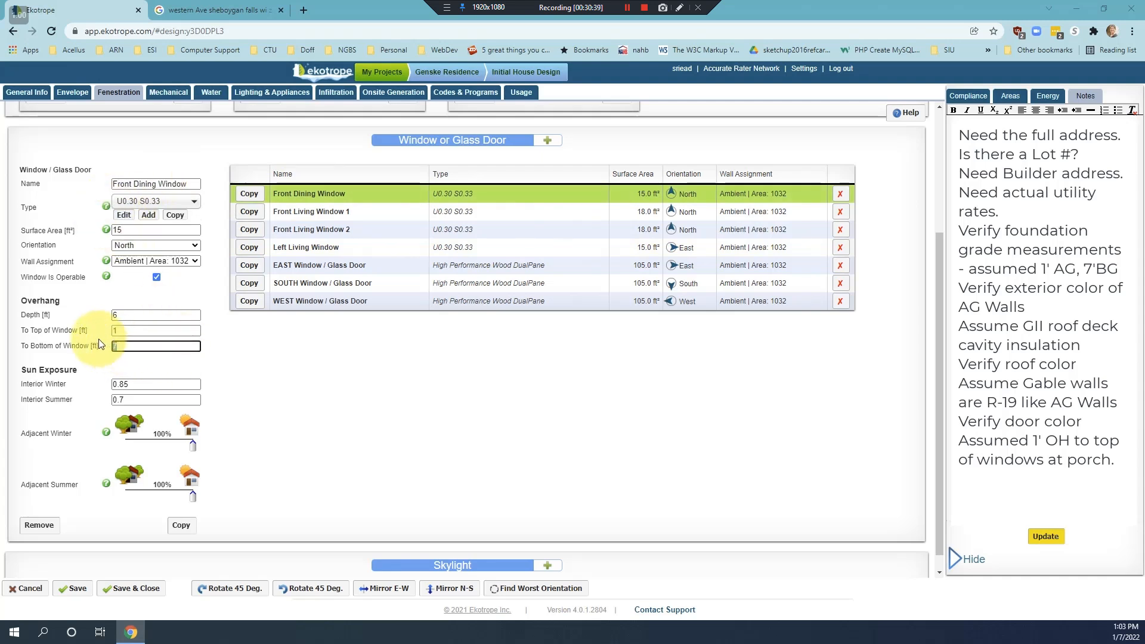
# - Set Front Living Window 1's surface area to 15 ft² and its overhang distance to the window bottom to 6 ft
pyautogui.click(316, 212)
pyautogui.click(118, 229)
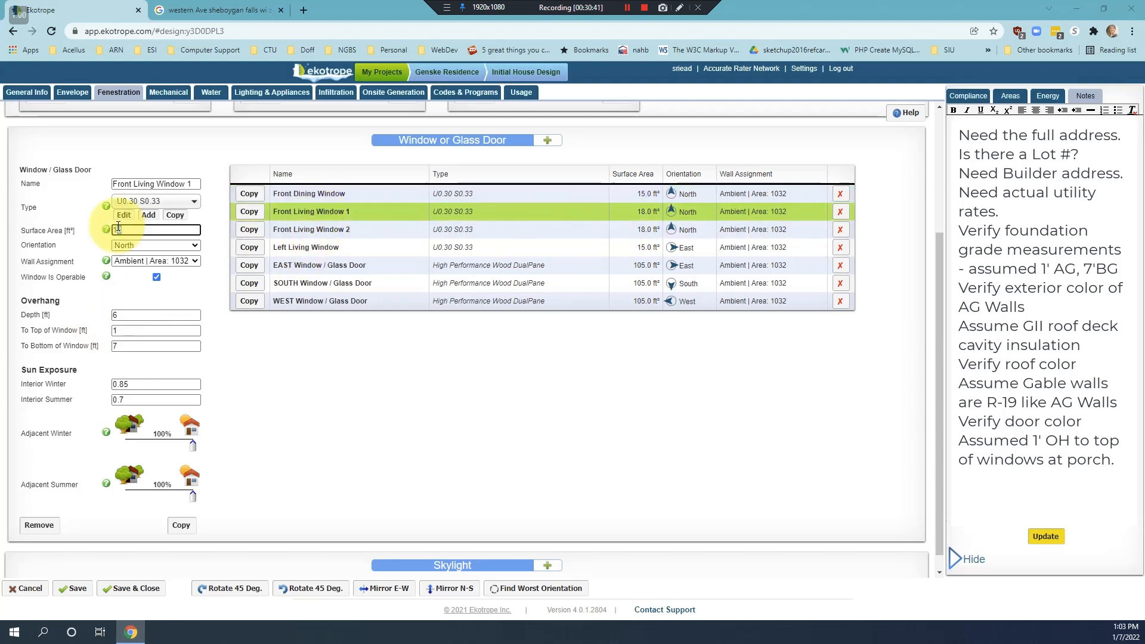
pyautogui.write('5')
pyautogui.click(122, 345)
pyautogui.write('5')
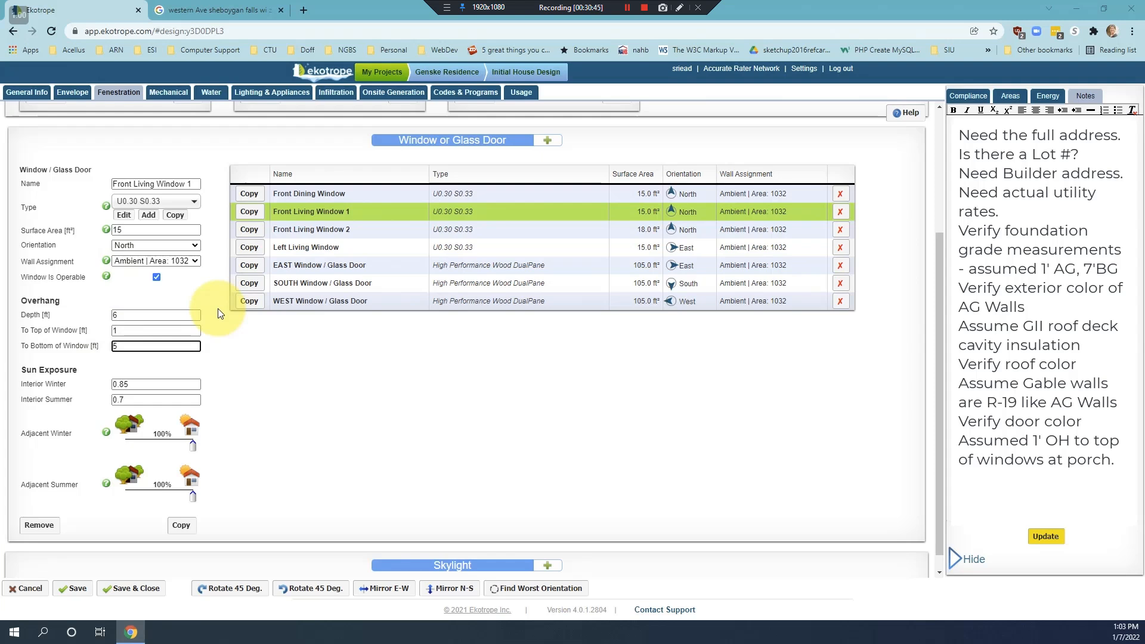
# - Edit the surface area of Front Living Window 2
pyautogui.click(334, 230)
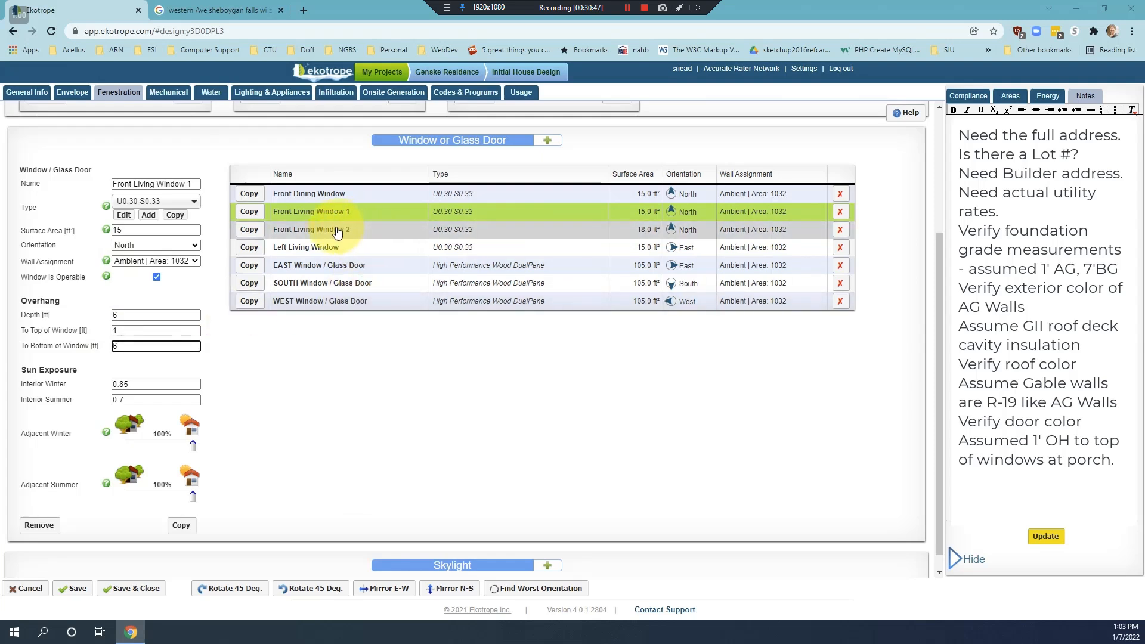
pyautogui.click(119, 229)
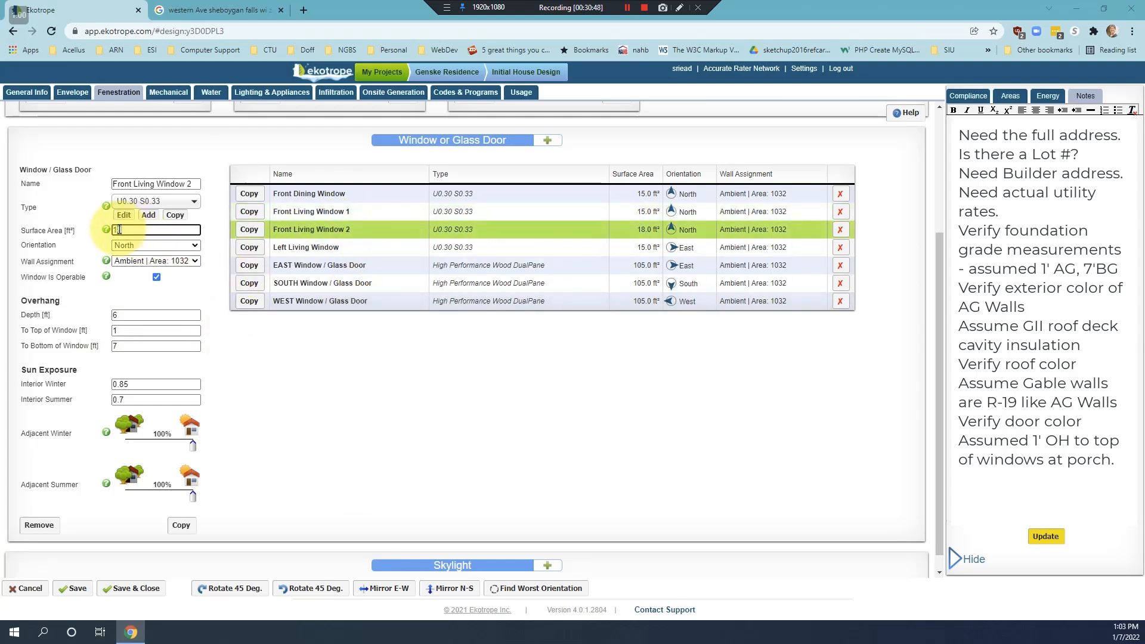
# - Set Front Living Window 2's surface area to 15 ft² and its overhang distance to the bottom of the window to 6 ft
pyautogui.write('5')
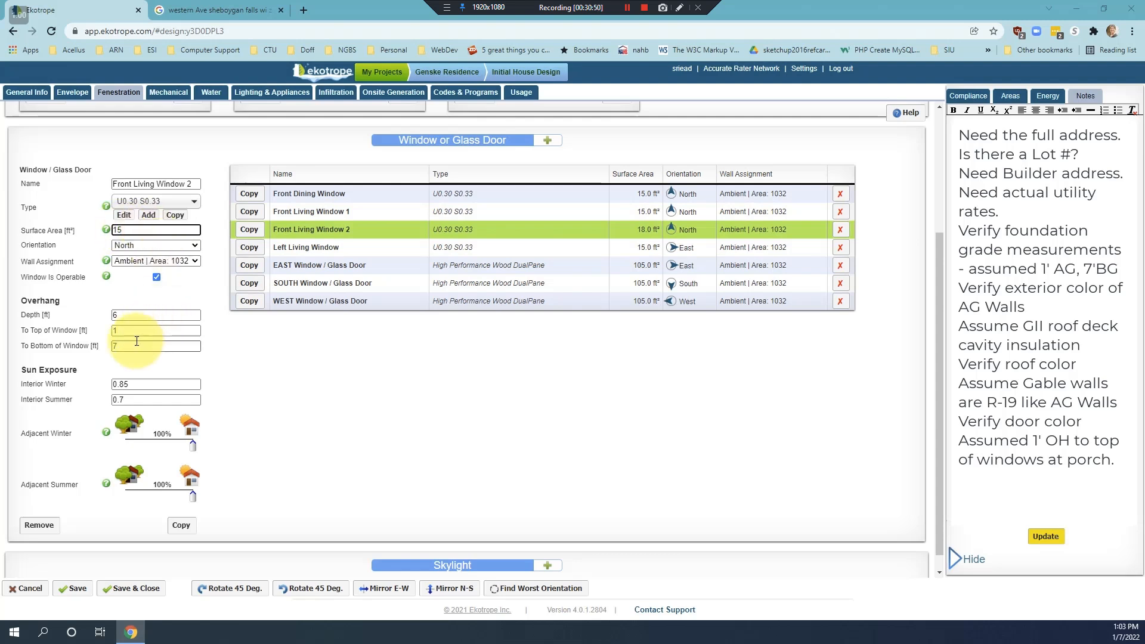
pyautogui.click(94, 344)
pyautogui.write('6')
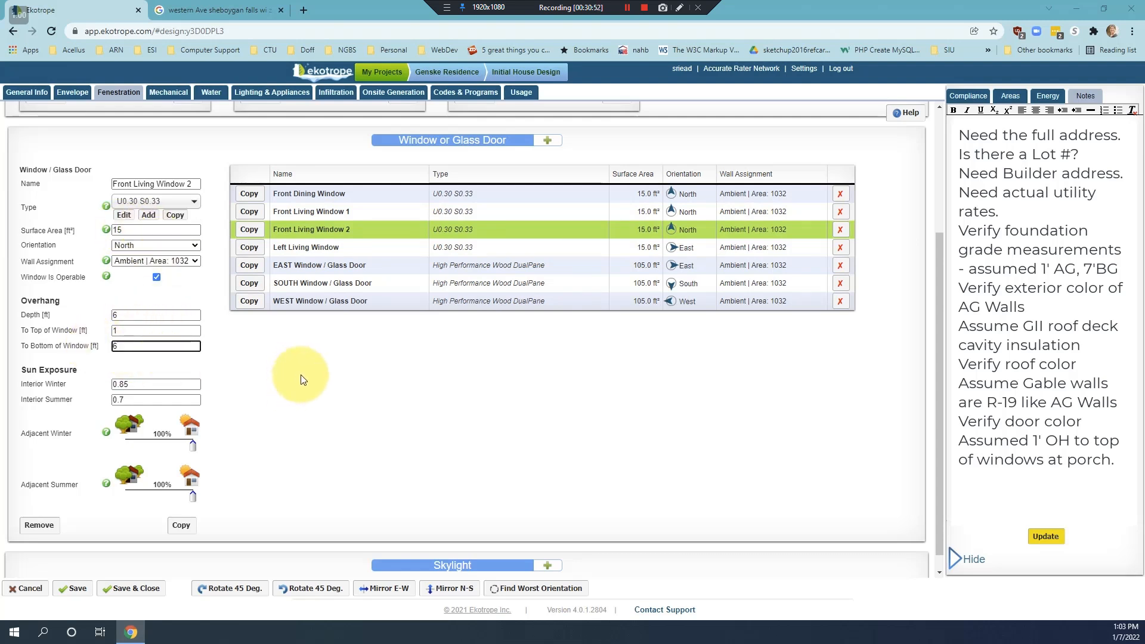
# - Duplicate Left Living Window, rename the copy Left Bedroom 2 Window, and remove the surplus second copy
pyautogui.click(319, 247)
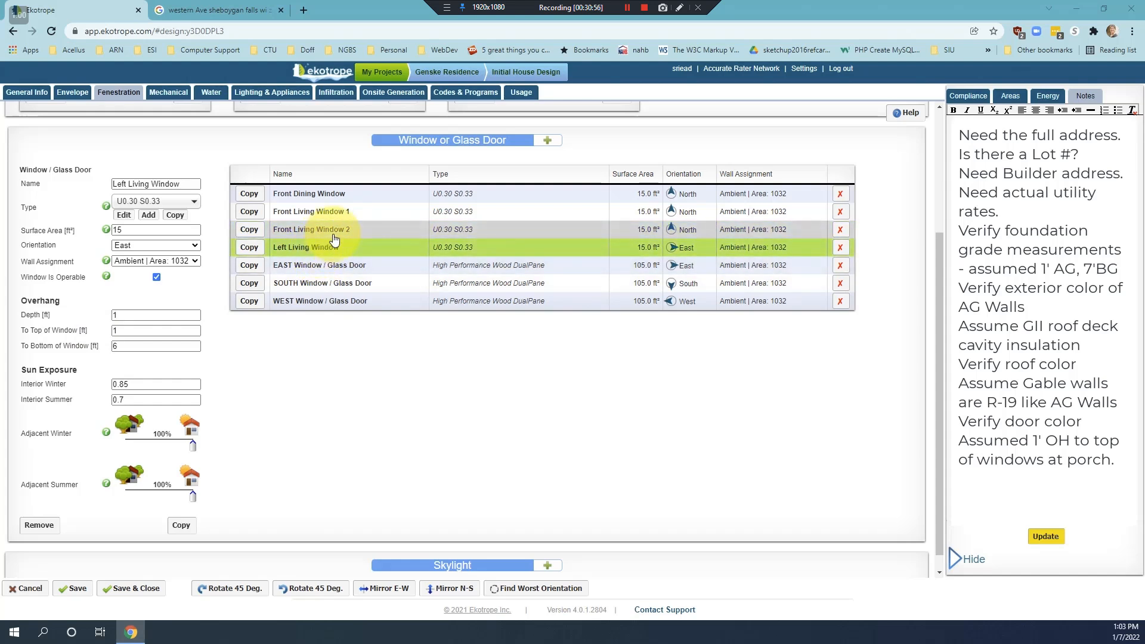
pyautogui.click(249, 248)
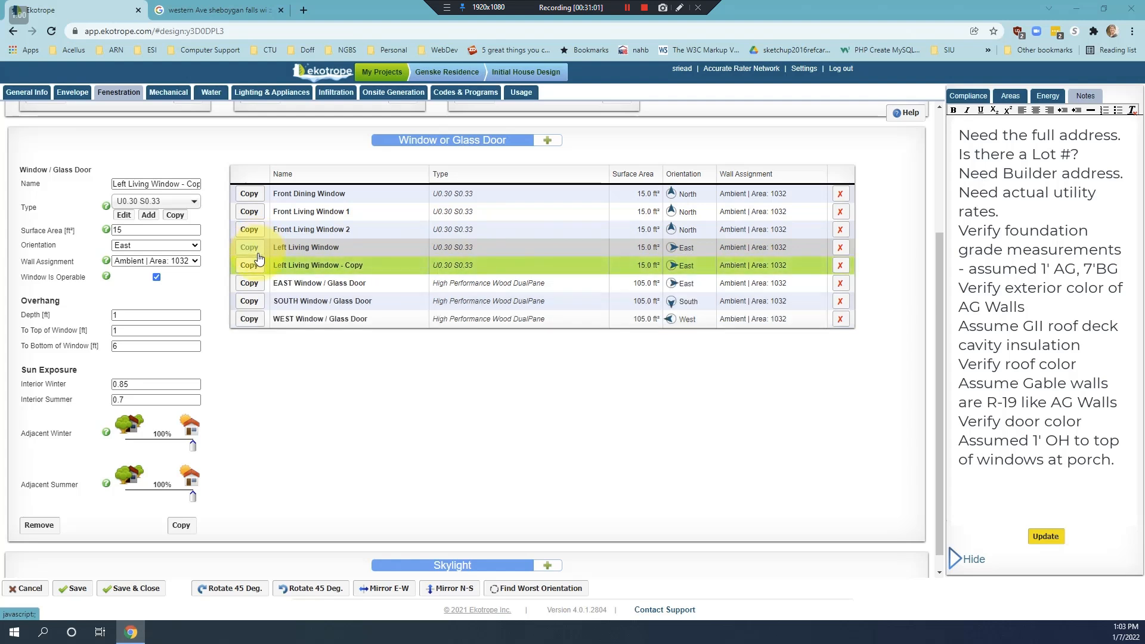
pyautogui.click(250, 265)
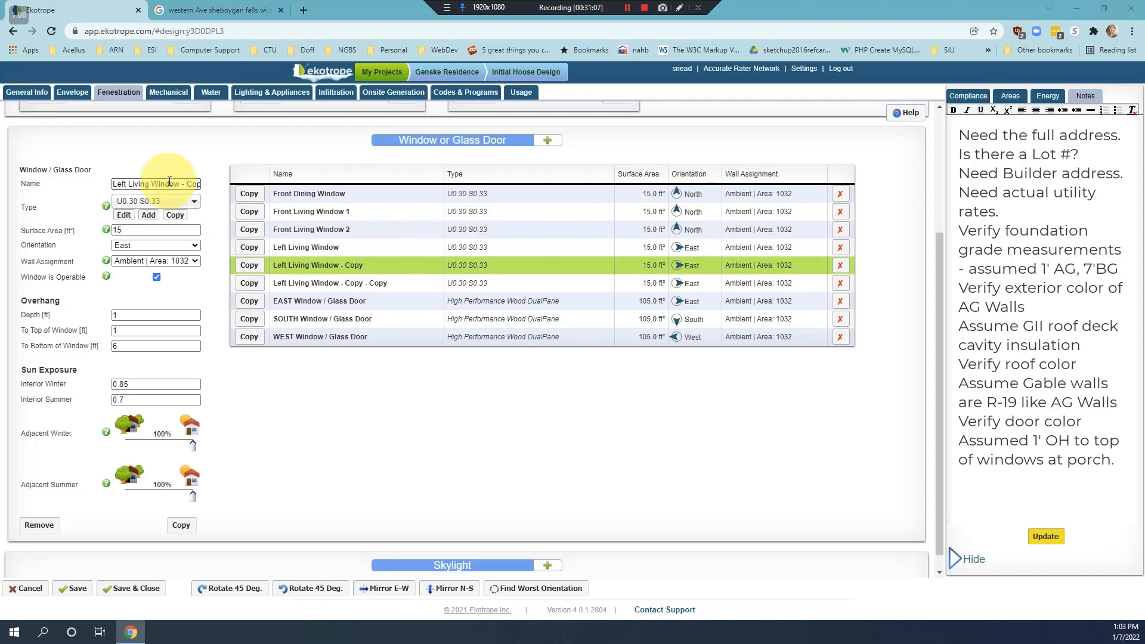
pyautogui.click(213, 225)
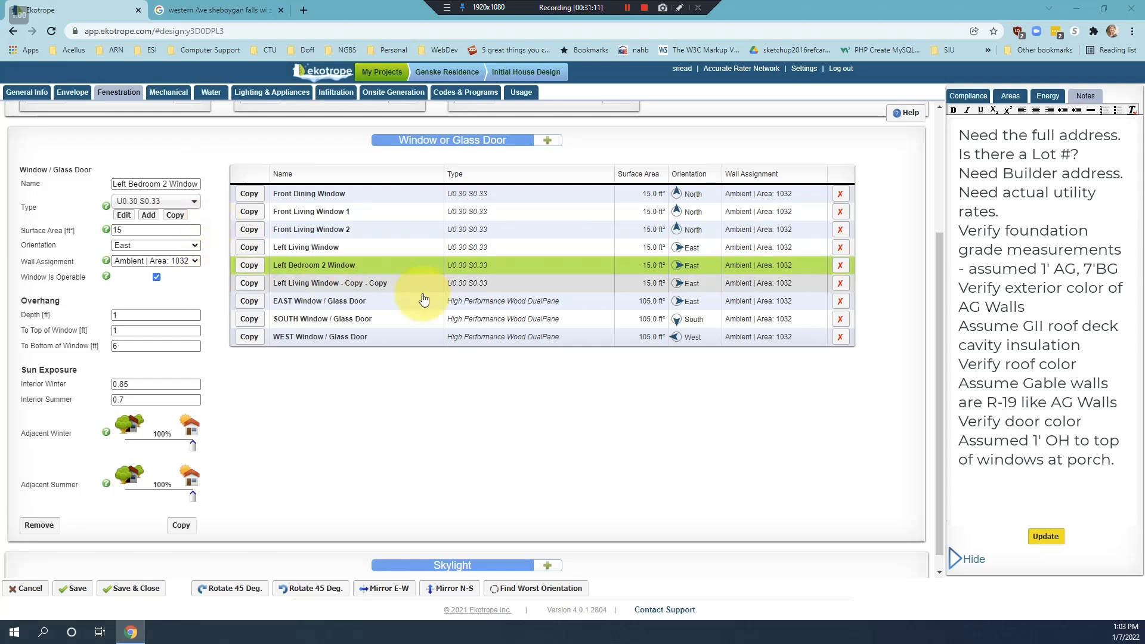
pyautogui.click(840, 283)
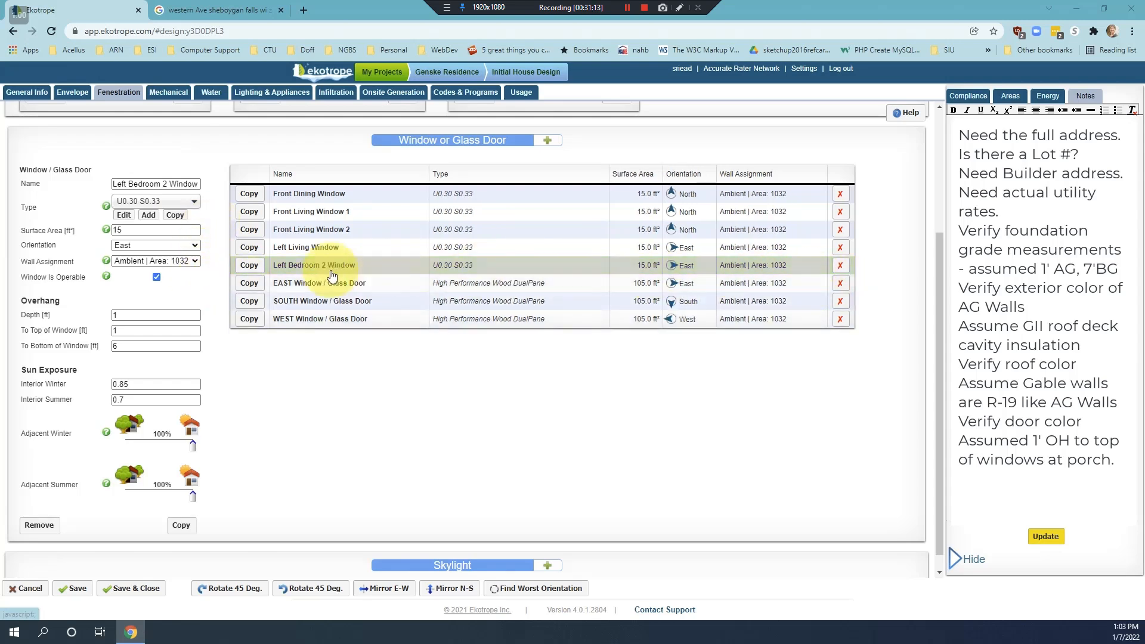
# - Copy Left Bedroom 2 Window, change its bedroom number to 3, and delete the East, South and West placeholder windows
pyautogui.click(247, 265)
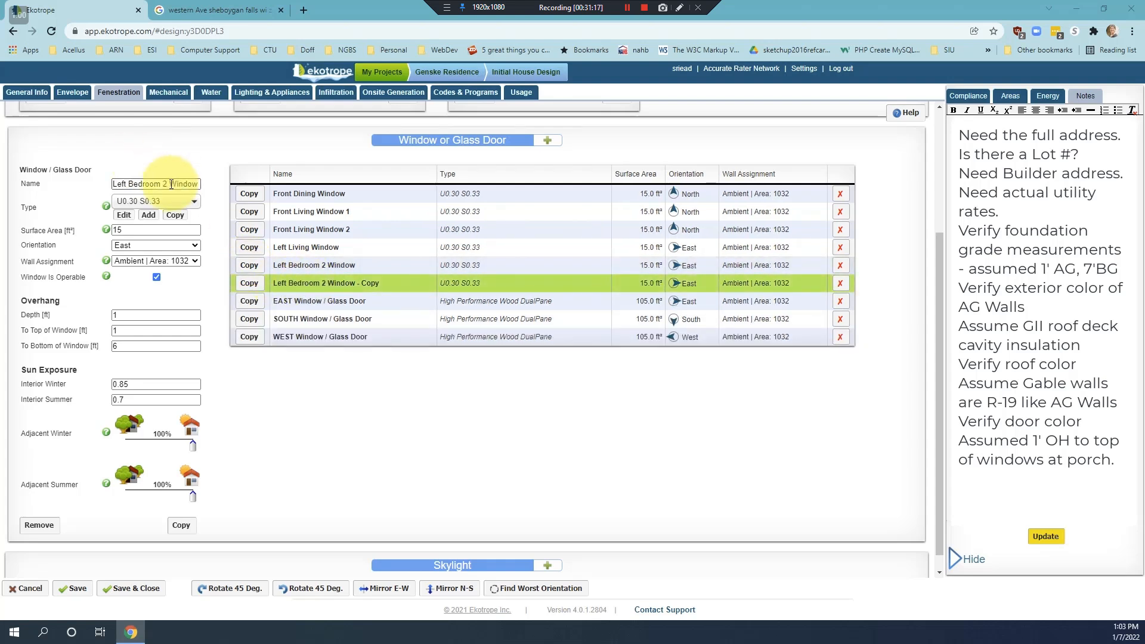
pyautogui.doubleClick(166, 185)
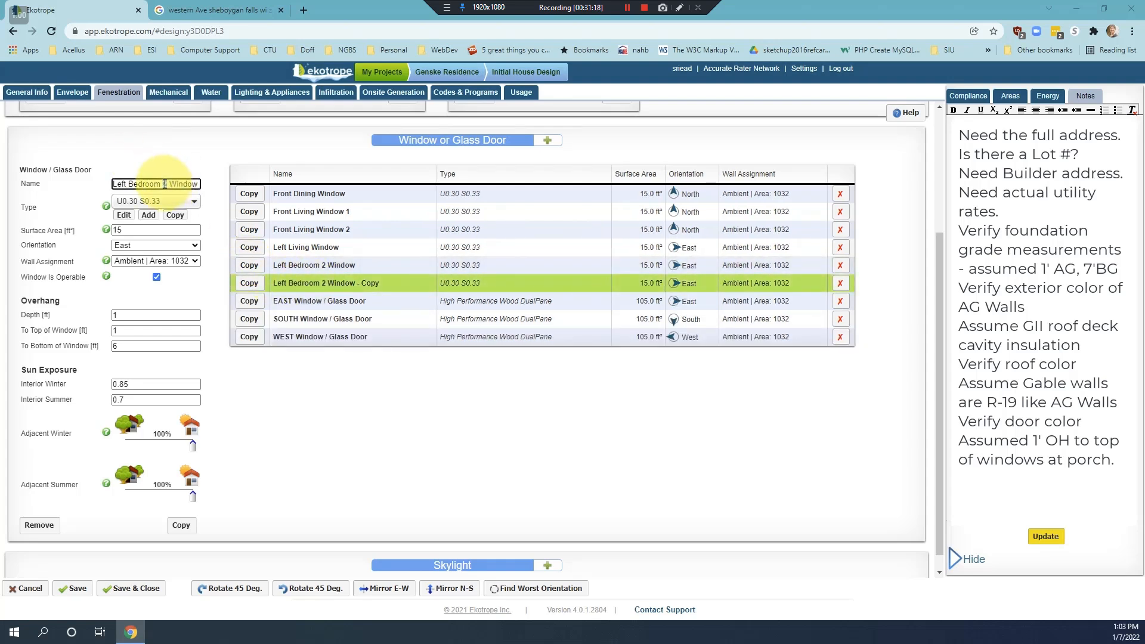
pyautogui.write('3')
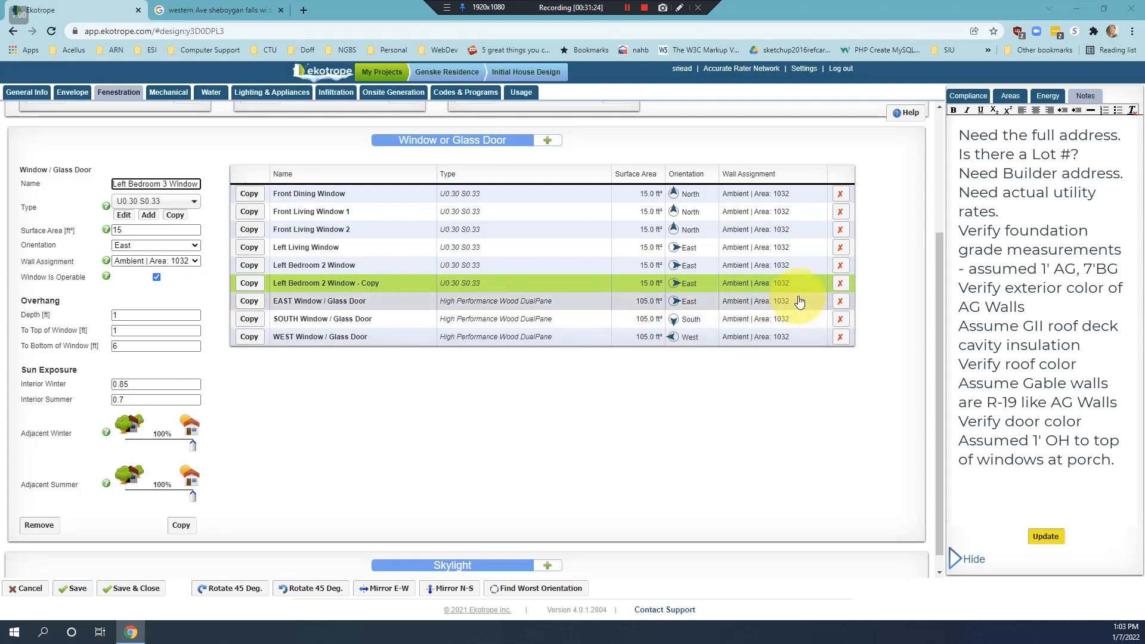
pyautogui.click(839, 301)
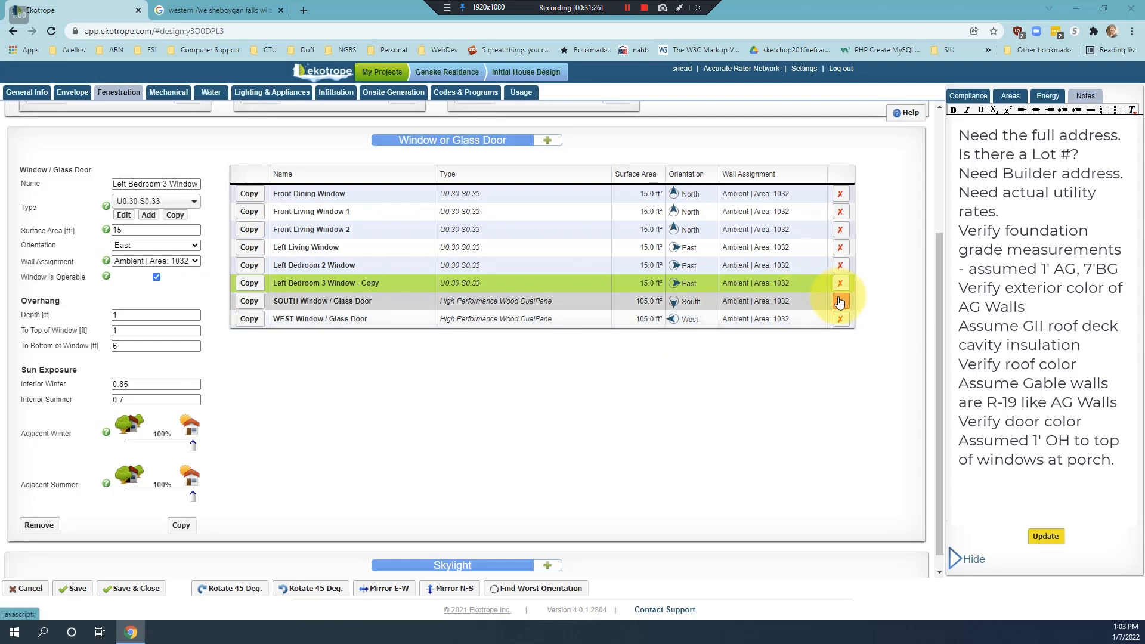
pyautogui.click(839, 300)
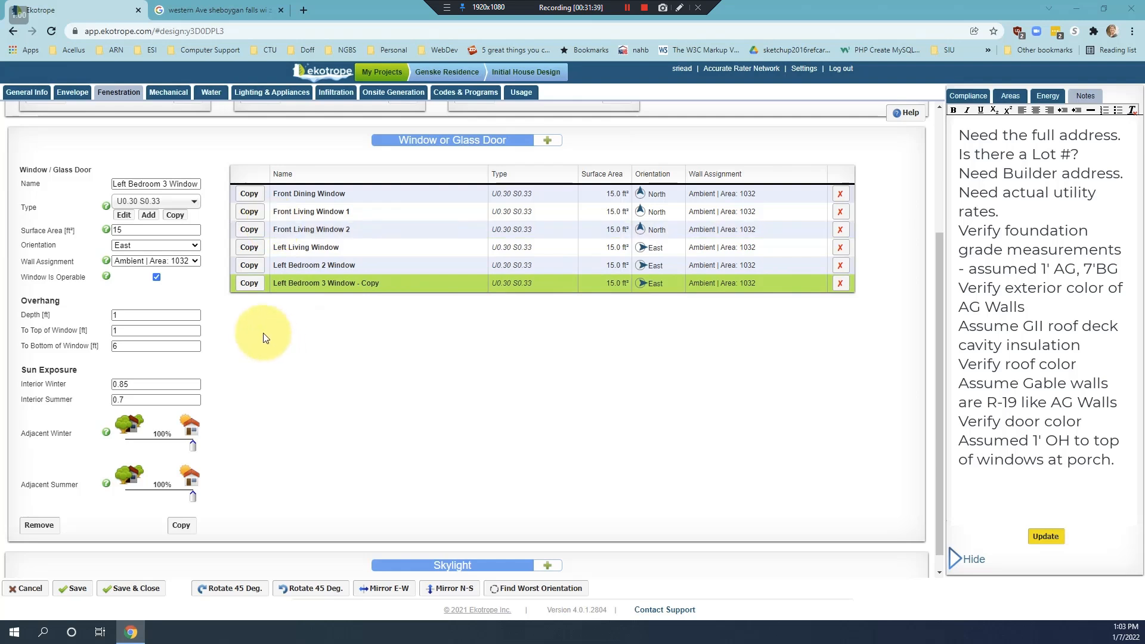
# - Copy the Left Bedroom 3 window entry and rename the copy Back Bedroom 4 Window
pyautogui.click(244, 284)
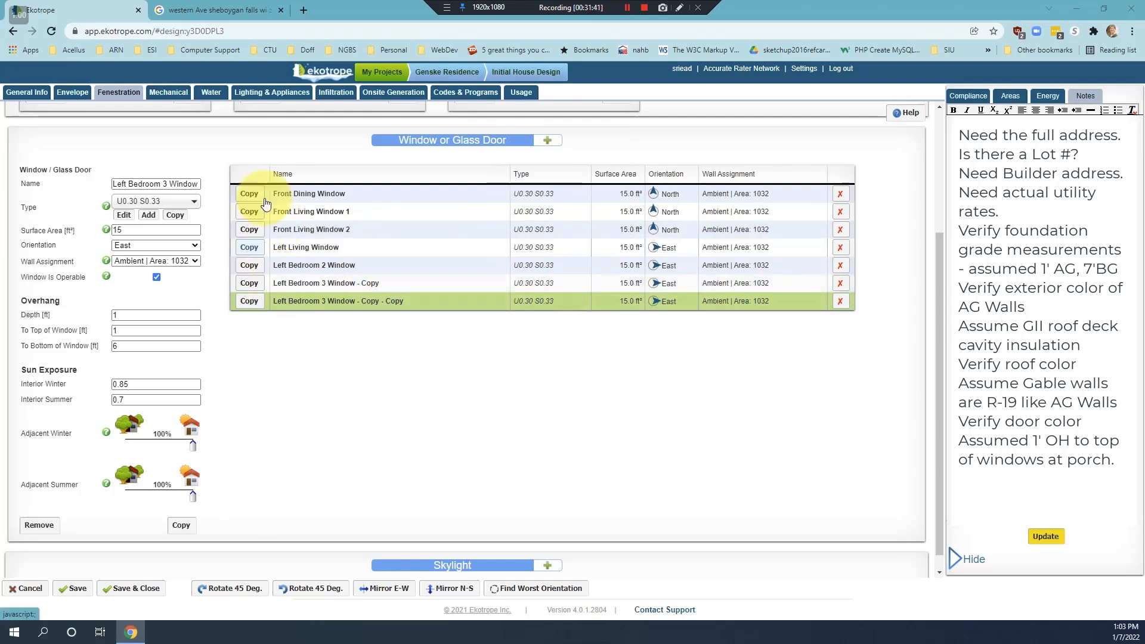
pyautogui.moveTo(166, 182); pyautogui.dragTo(82, 185)
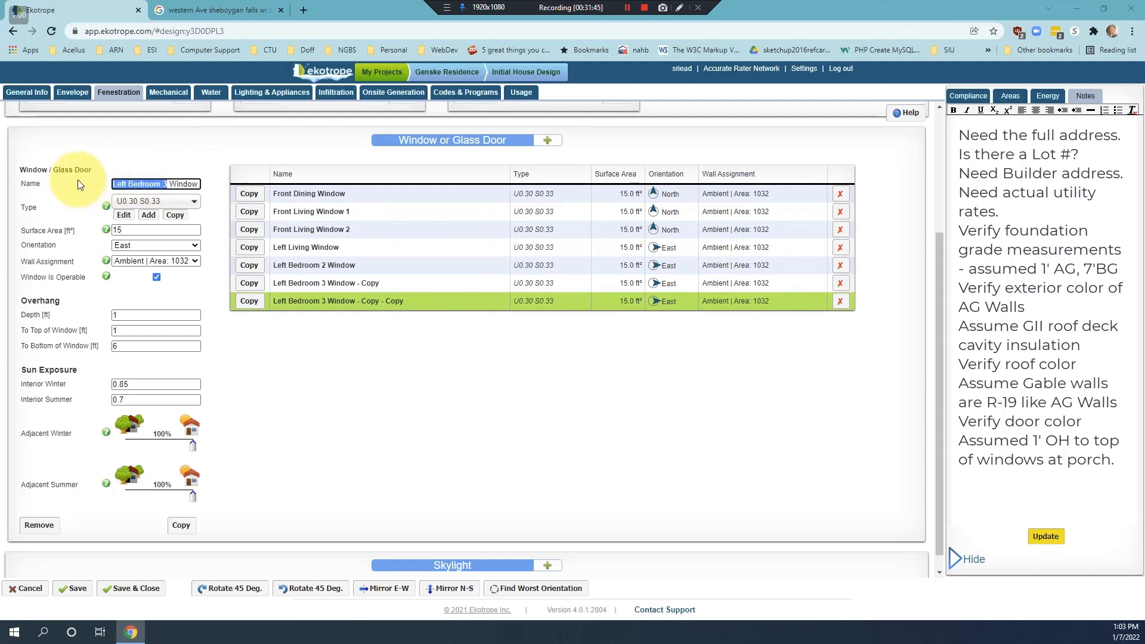
pyautogui.write('Back Bedroom 4')
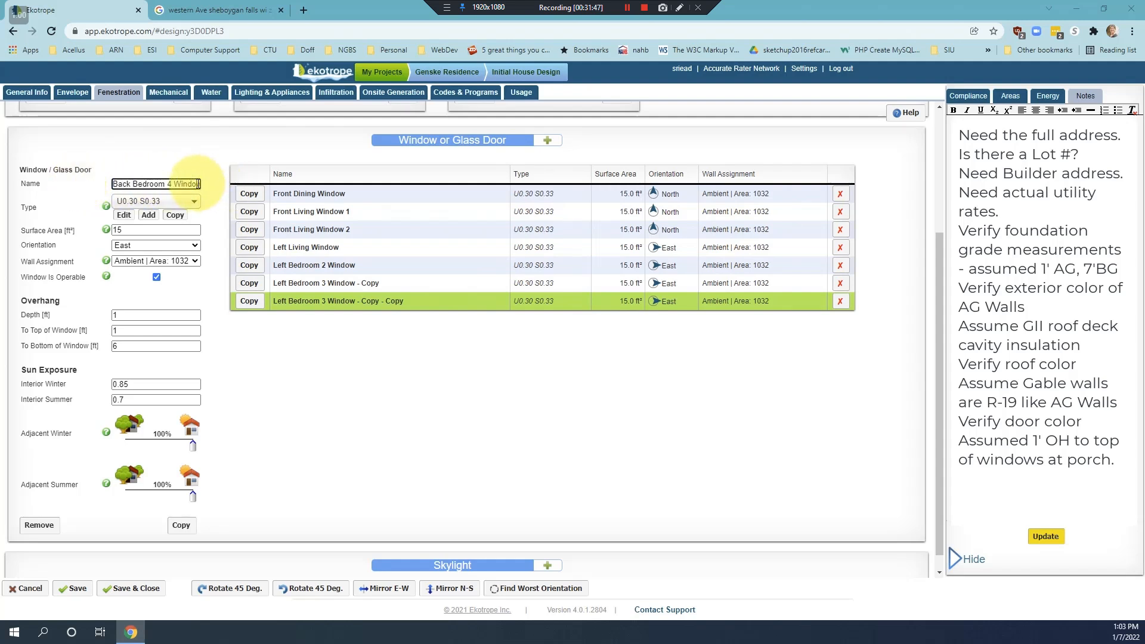
pyautogui.moveTo(198, 184); pyautogui.dragTo(199, 184)
pyautogui.click(199, 183)
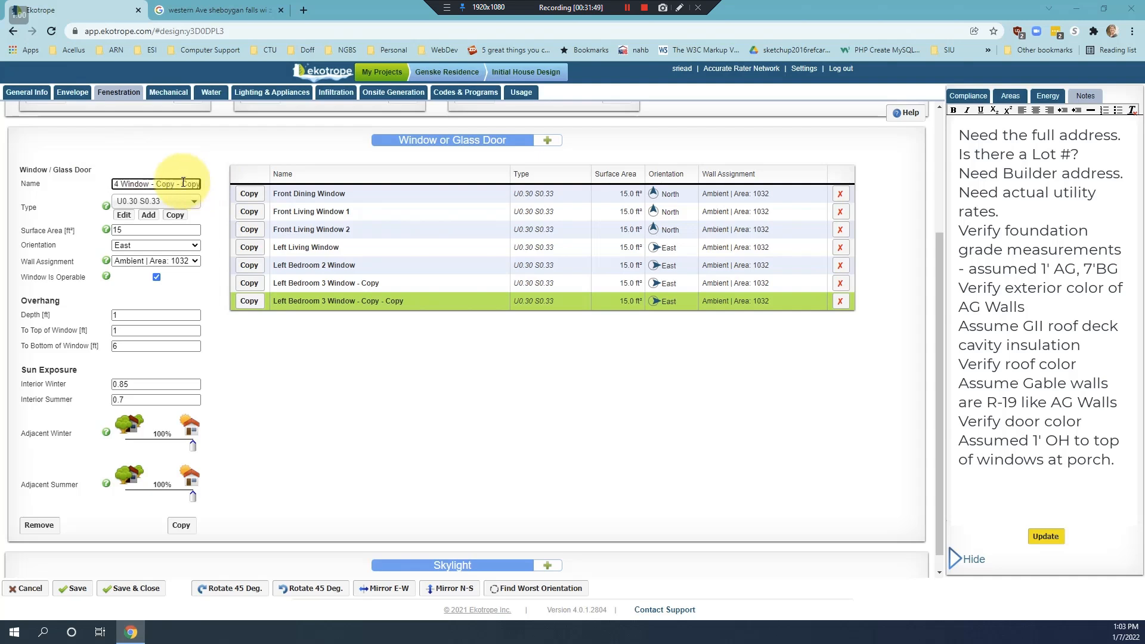
pyautogui.moveTo(199, 184); pyautogui.dragTo(151, 183)
pyautogui.press('BackSpace')
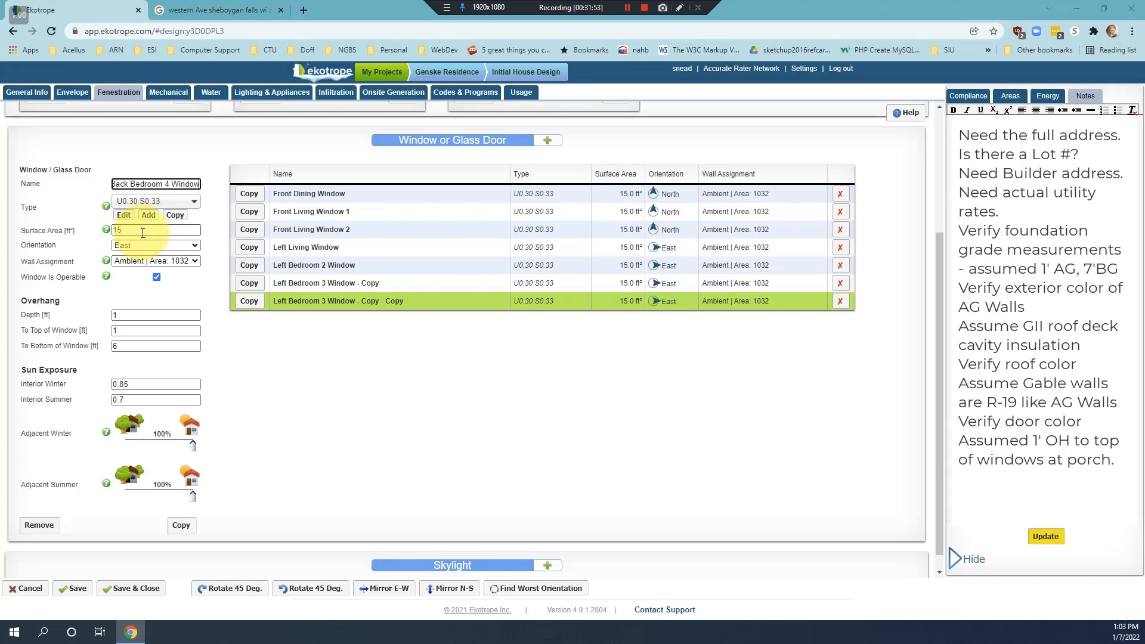
# - Orient Back Bedroom 4 Window South, with overhang distances of 4 ft to its top and 9 ft to its bottom
pyautogui.click(144, 245)
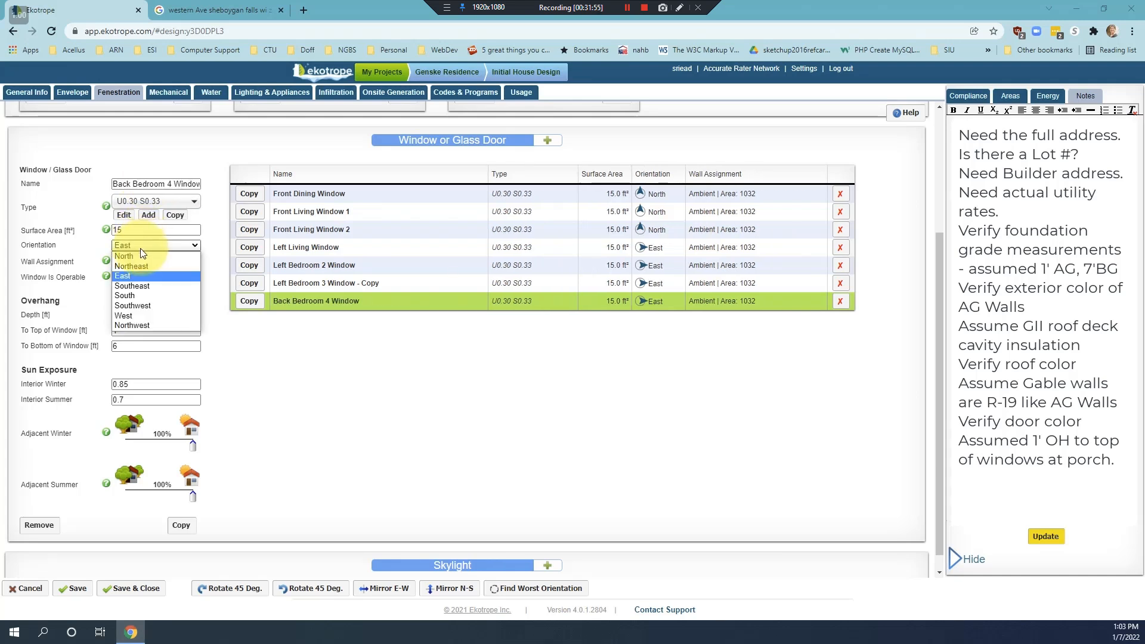
pyautogui.click(128, 295)
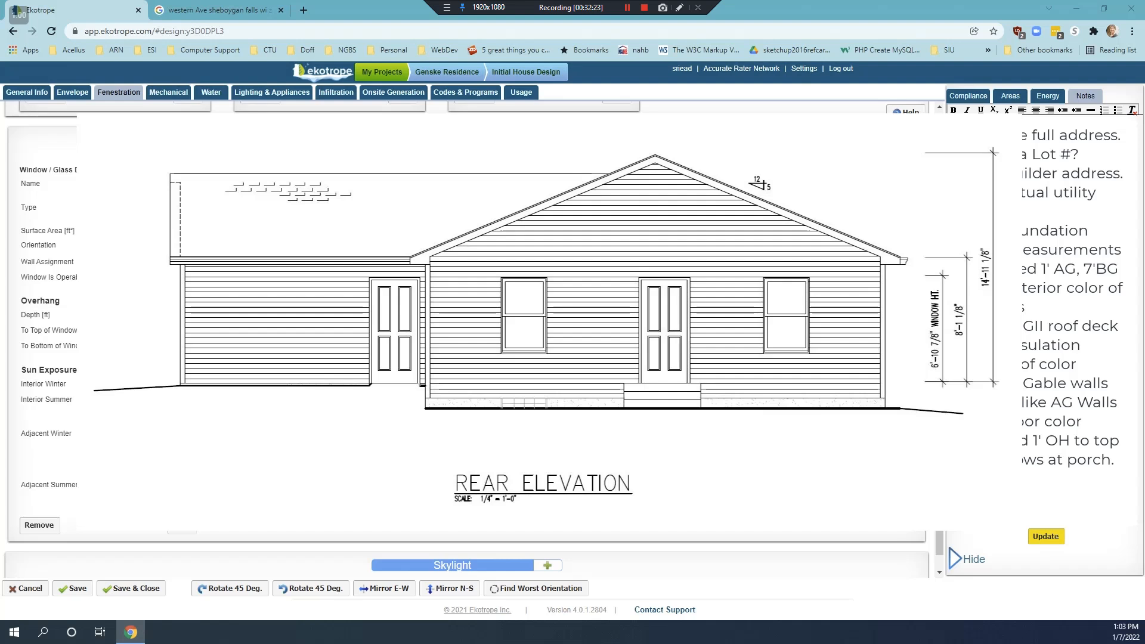
pyautogui.moveTo(785, 278); pyautogui.dragTo(785, 223)
pyautogui.click(117, 329)
pyautogui.write('4')
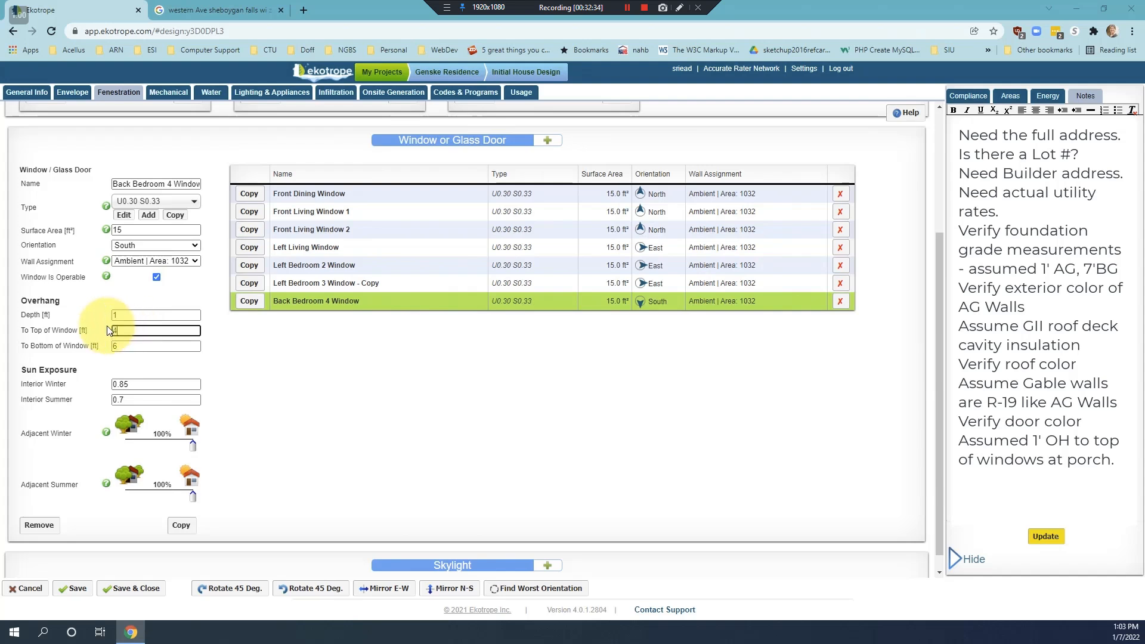
pyautogui.click(107, 344)
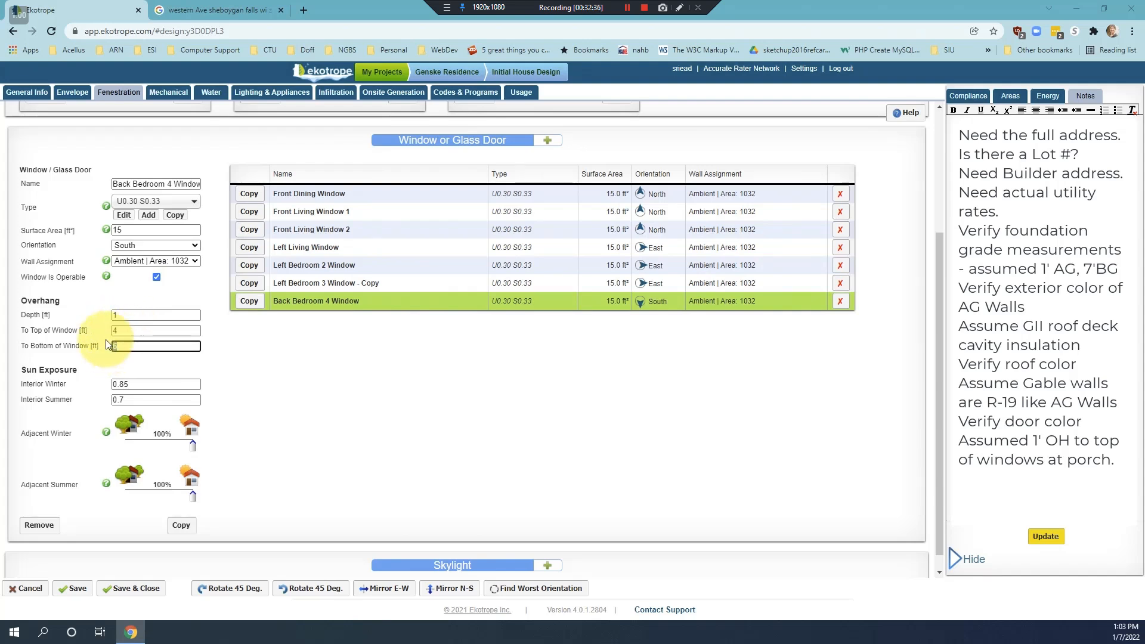
pyautogui.write('9')
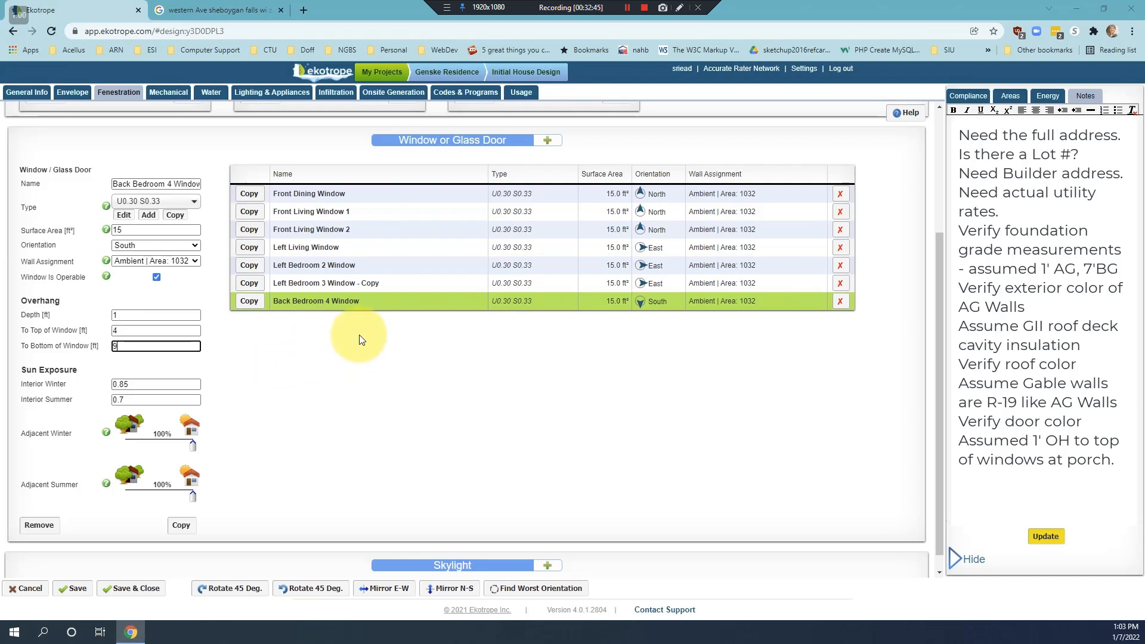
# - Copy Back Bedroom 4 Window and rename the copy Back Bedroom 1 Window
pyautogui.click(250, 301)
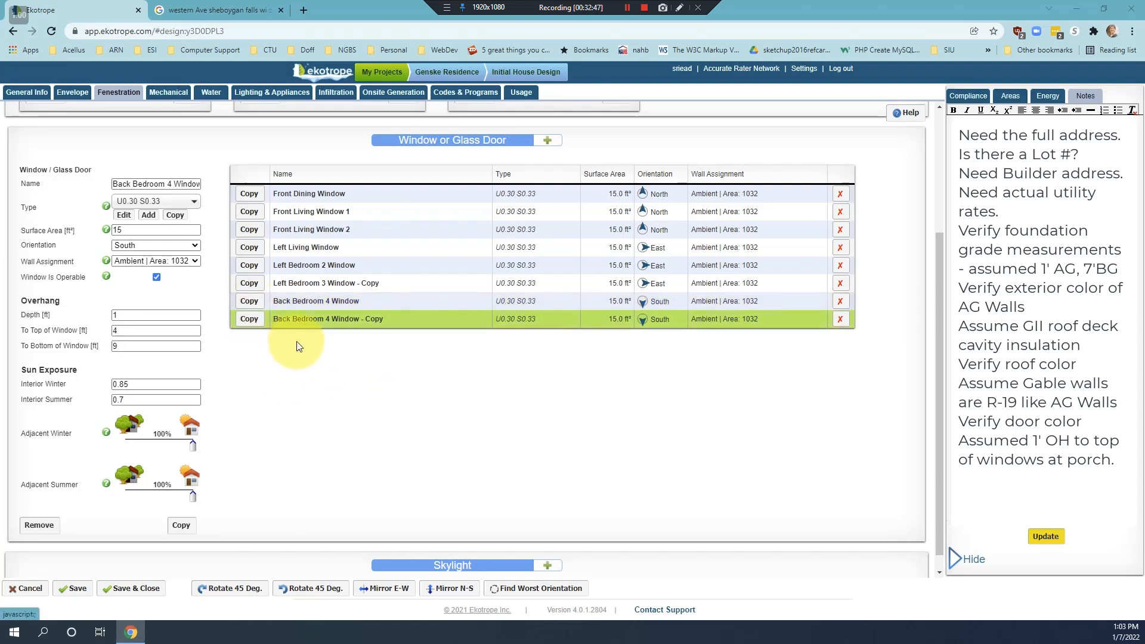
pyautogui.doubleClick(169, 184)
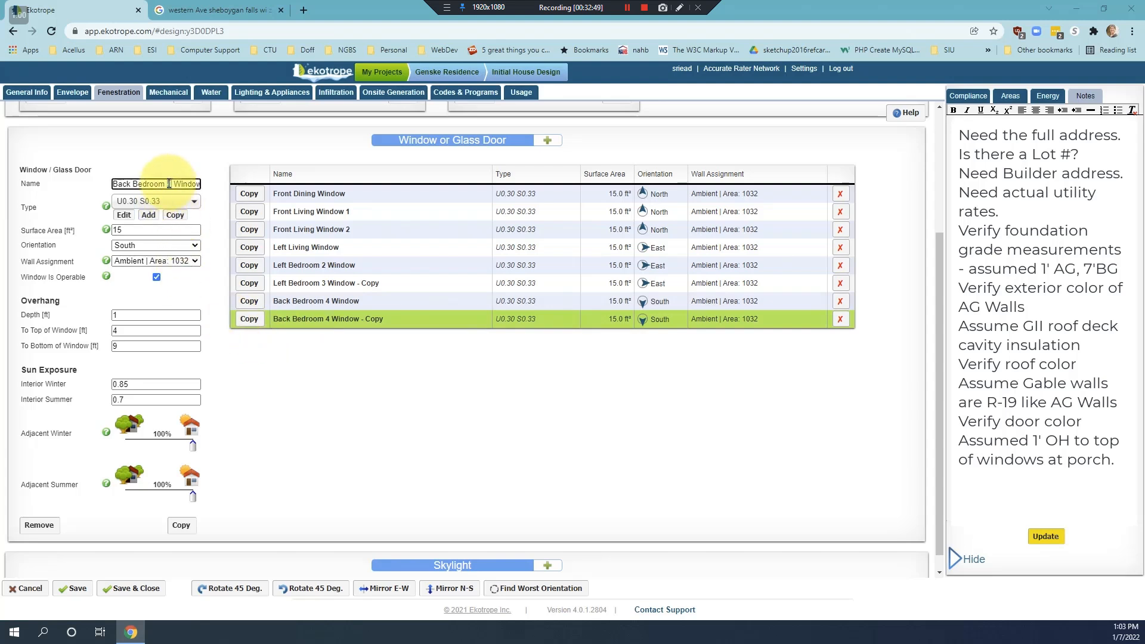
pyautogui.write('1')
pyautogui.press('Right')
pyautogui.press('Right')
pyautogui.press('Right')
pyautogui.press('Right')
pyautogui.press('Right')
pyautogui.press('Right')
pyautogui.press('Right')
pyautogui.press('Right')
pyautogui.press('Right')
pyautogui.press('Right')
pyautogui.press('Right')
pyautogui.press('Right')
pyautogui.press('Right')
pyautogui.press('Right')
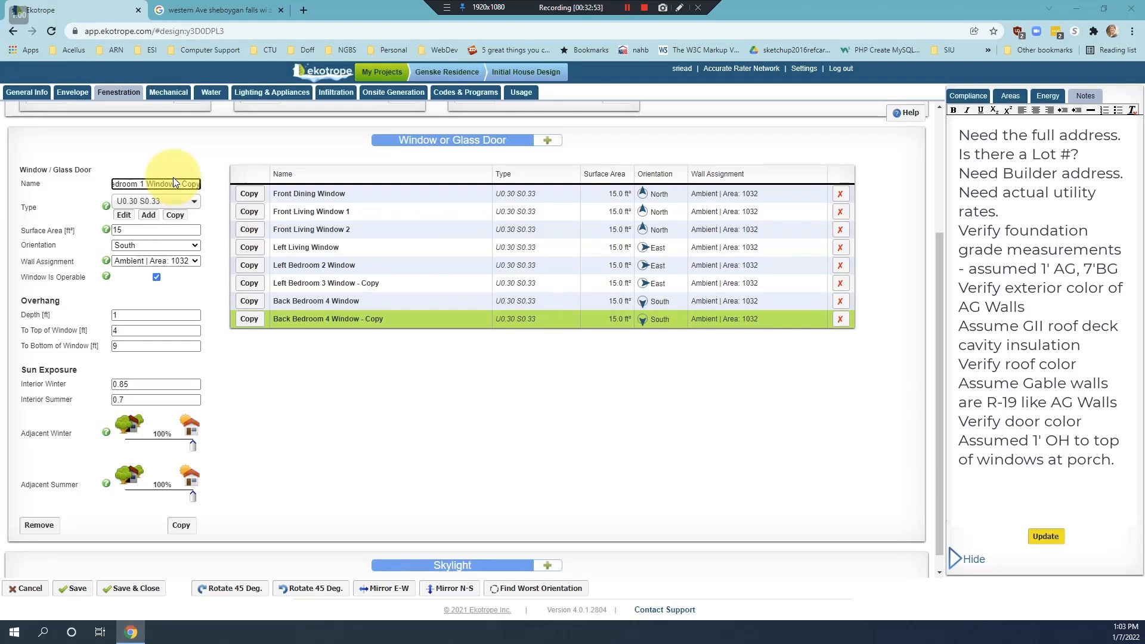
pyautogui.press('BackSpace')
pyautogui.press('BackSpace')
pyautogui.press('BackSpace')
pyautogui.press('BackSpace')
pyautogui.press('BackSpace')
pyautogui.press('BackSpace')
pyautogui.press('BackSpace')
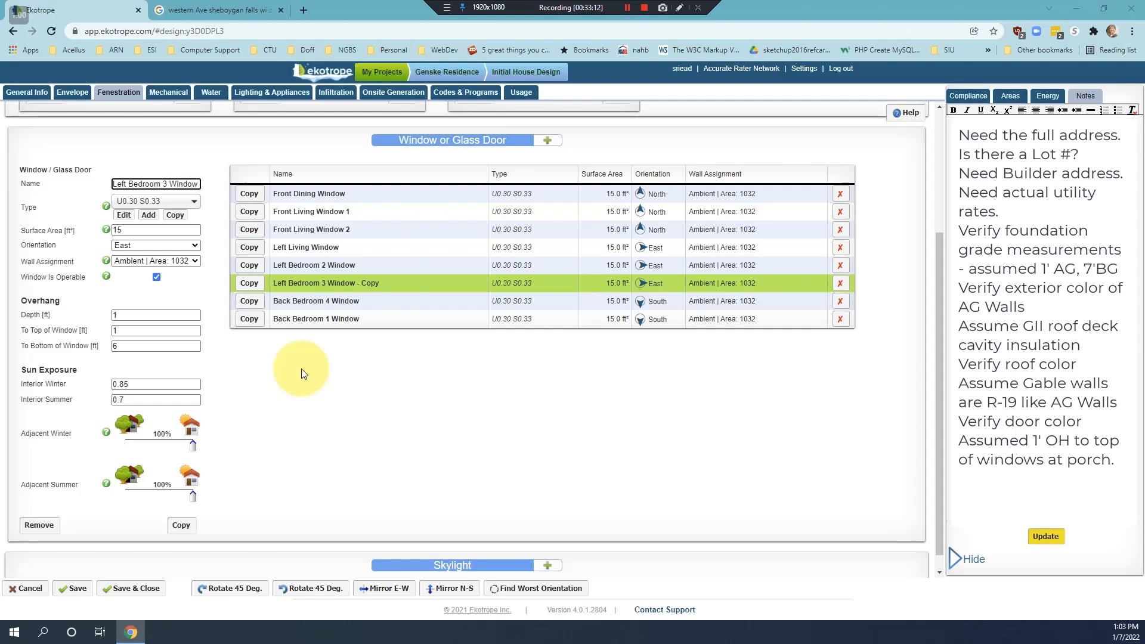
# - Copy Back Bedroom 1 Window and rename the copy Left Bathroom Window
pyautogui.click(323, 321)
pyautogui.click(250, 321)
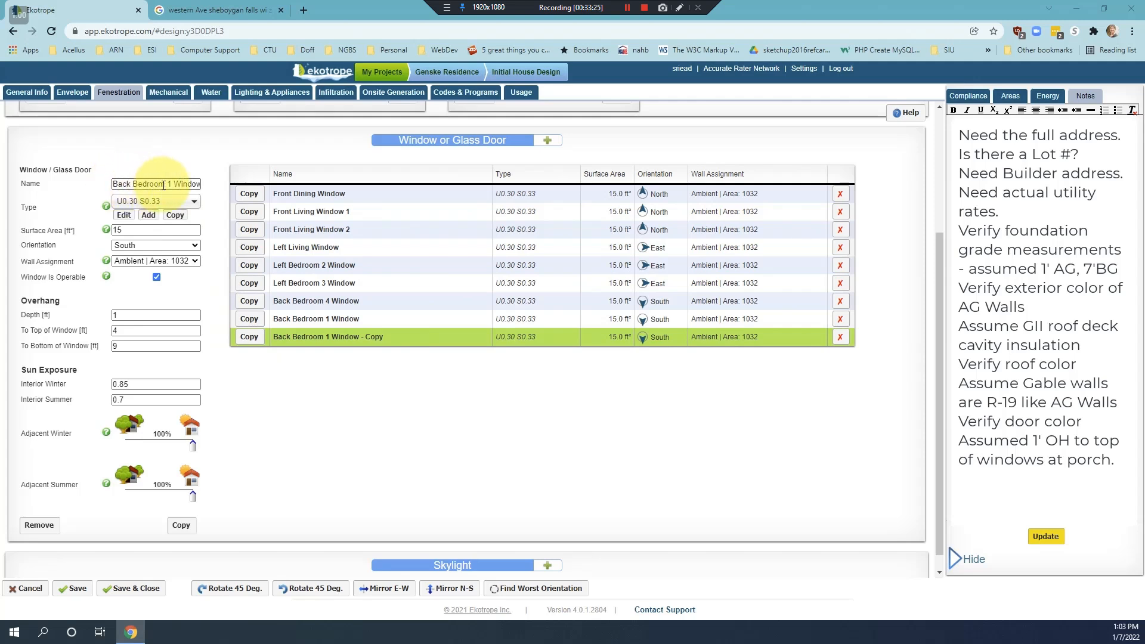
pyautogui.moveTo(172, 183); pyautogui.dragTo(54, 172)
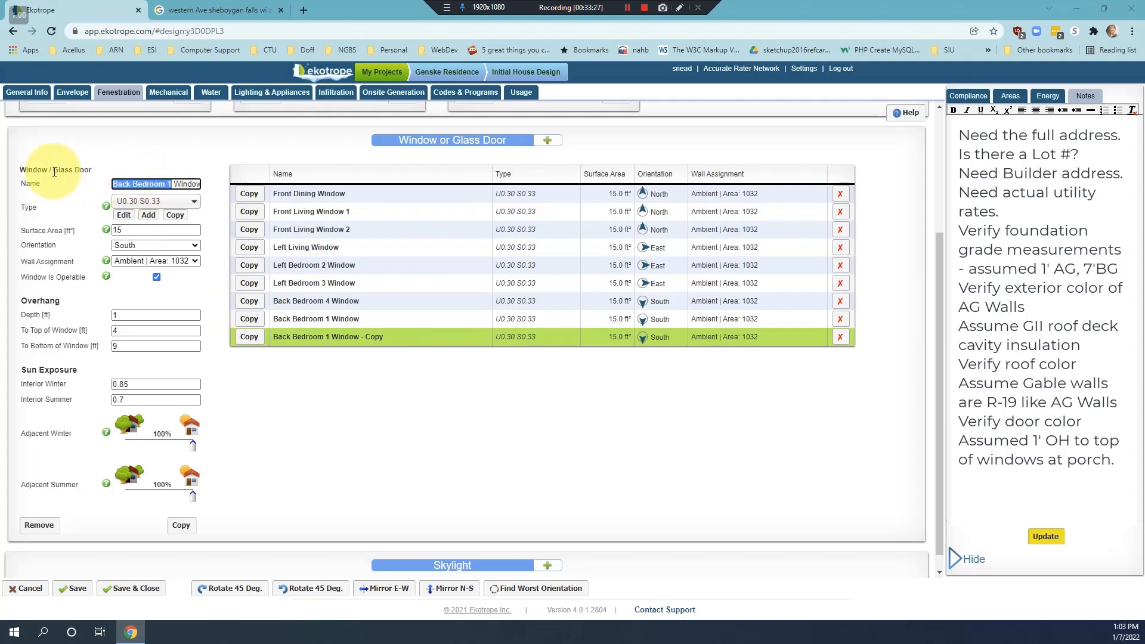
pyautogui.write('Left Bath')
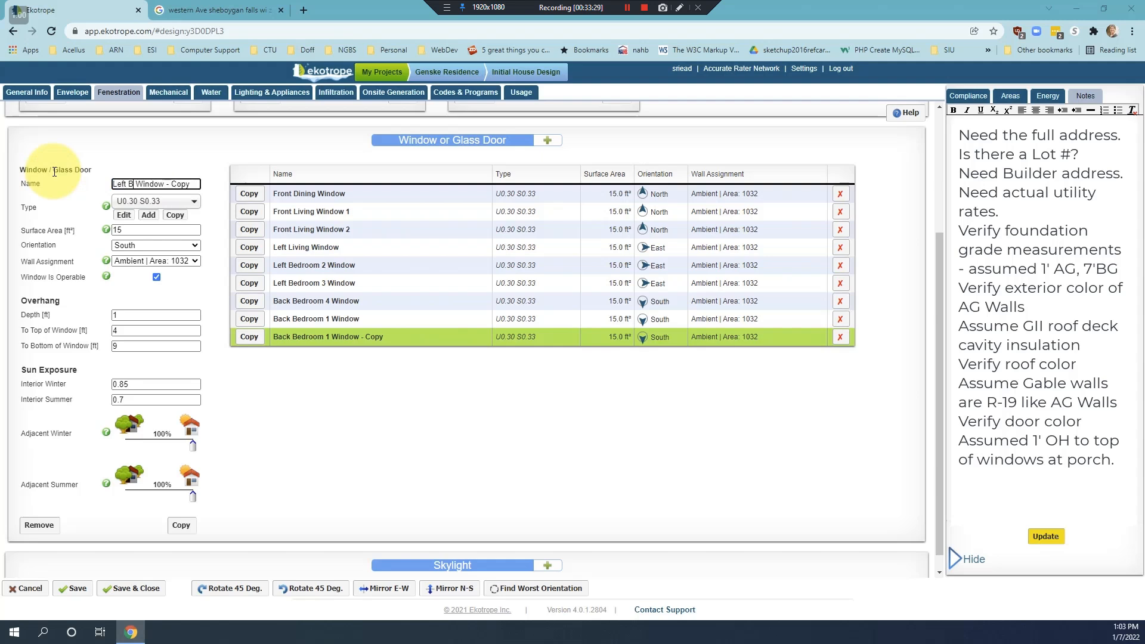
pyautogui.write('room')
pyautogui.press('Right')
pyautogui.press('Right')
pyautogui.press('Right')
pyautogui.press('Right')
pyautogui.press('Right')
pyautogui.press('Right')
pyautogui.press('Right')
pyautogui.press('Right')
pyautogui.press('Left')
pyautogui.press('Left')
pyautogui.press('Left')
pyautogui.press('Left')
pyautogui.press('Left')
pyautogui.press('Left')
pyautogui.press('Left')
pyautogui.press('Left')
pyautogui.press('Left')
pyautogui.press('Left')
pyautogui.press('Left')
pyautogui.press('Left')
pyautogui.press('Left')
pyautogui.press('Left')
pyautogui.press('Left')
pyautogui.press('Left')
pyautogui.press('Left')
pyautogui.press('Left')
pyautogui.press('Left')
pyautogui.press('Left')
# - Orient Left Bathroom Window West, set its overhang distances to 1 ft top and 4 ft bottom, and its surface area to 9 ft²
pyautogui.click(173, 245)
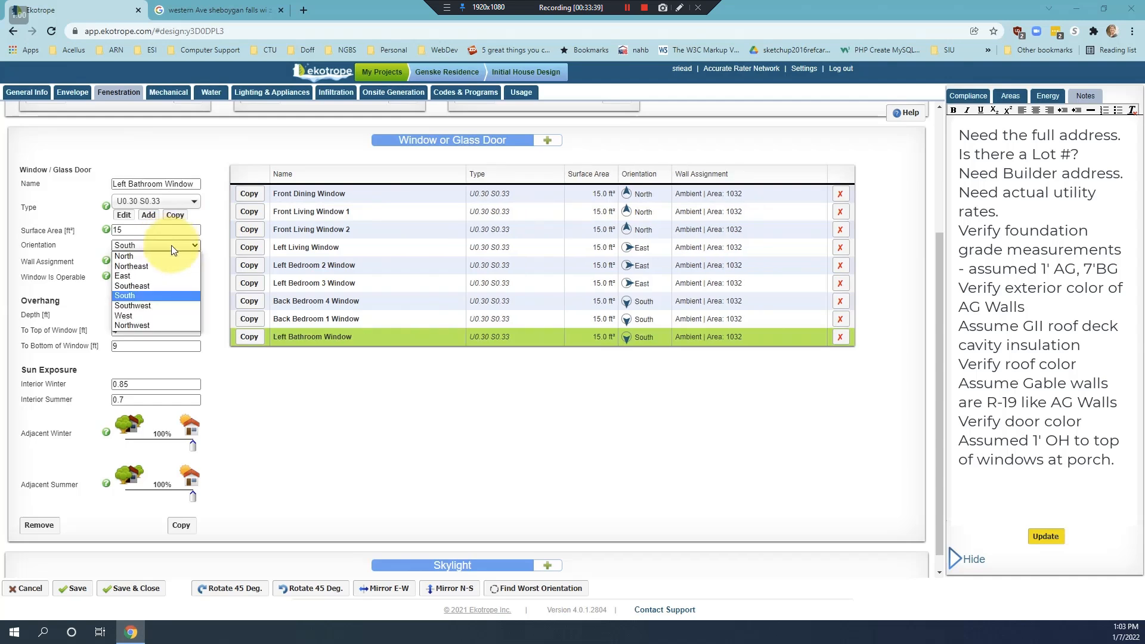
pyautogui.click(139, 316)
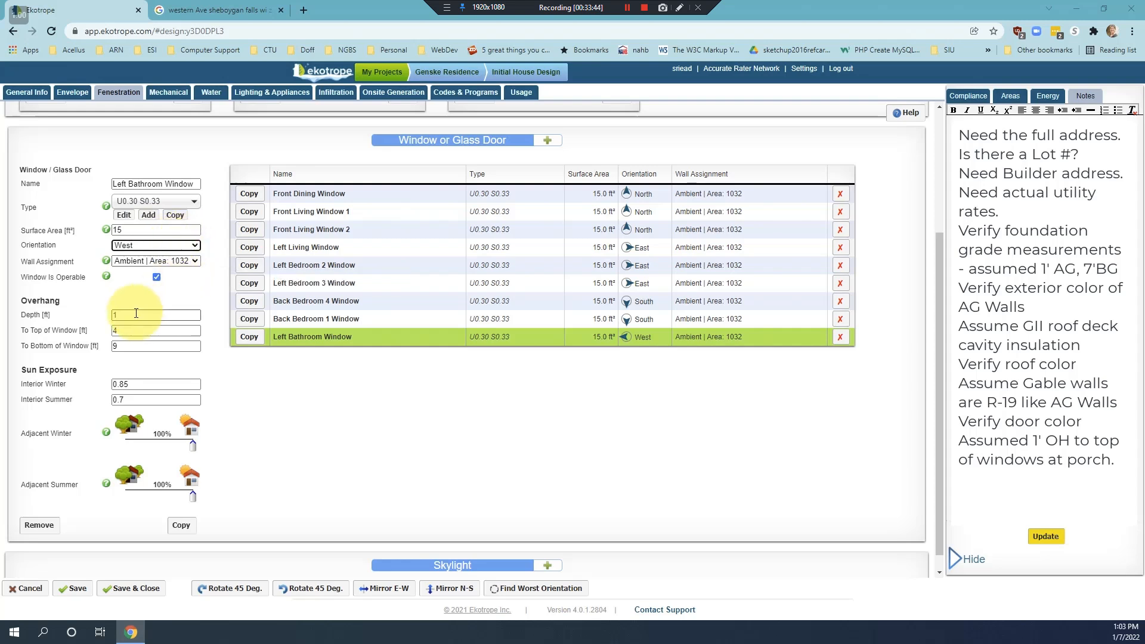
pyautogui.click(122, 329)
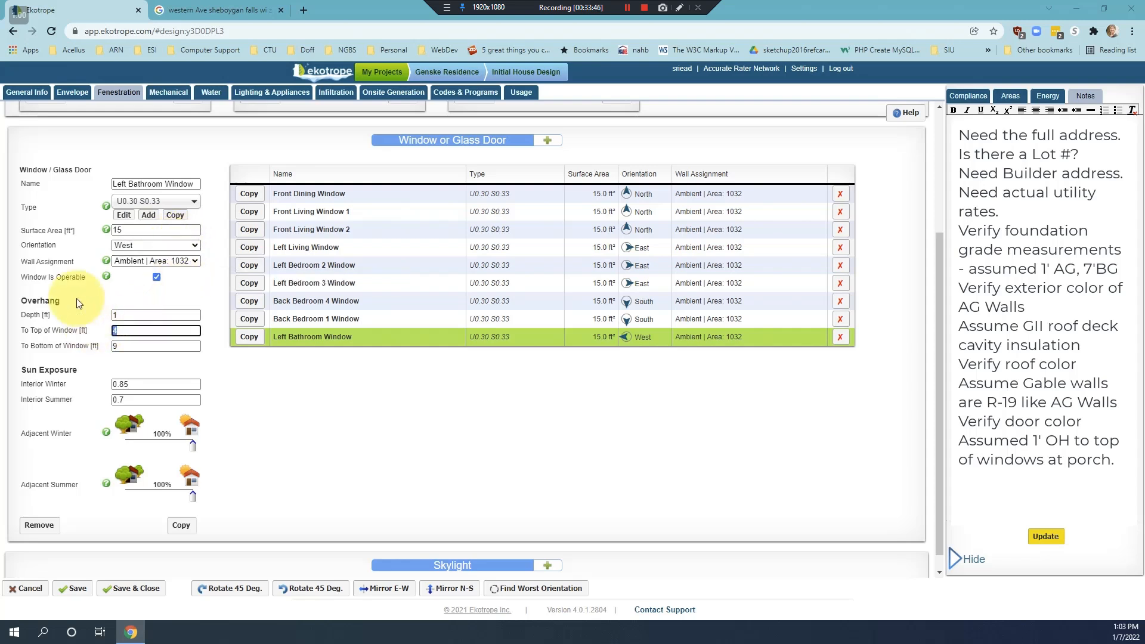
pyautogui.write('1')
pyautogui.press('Tab')
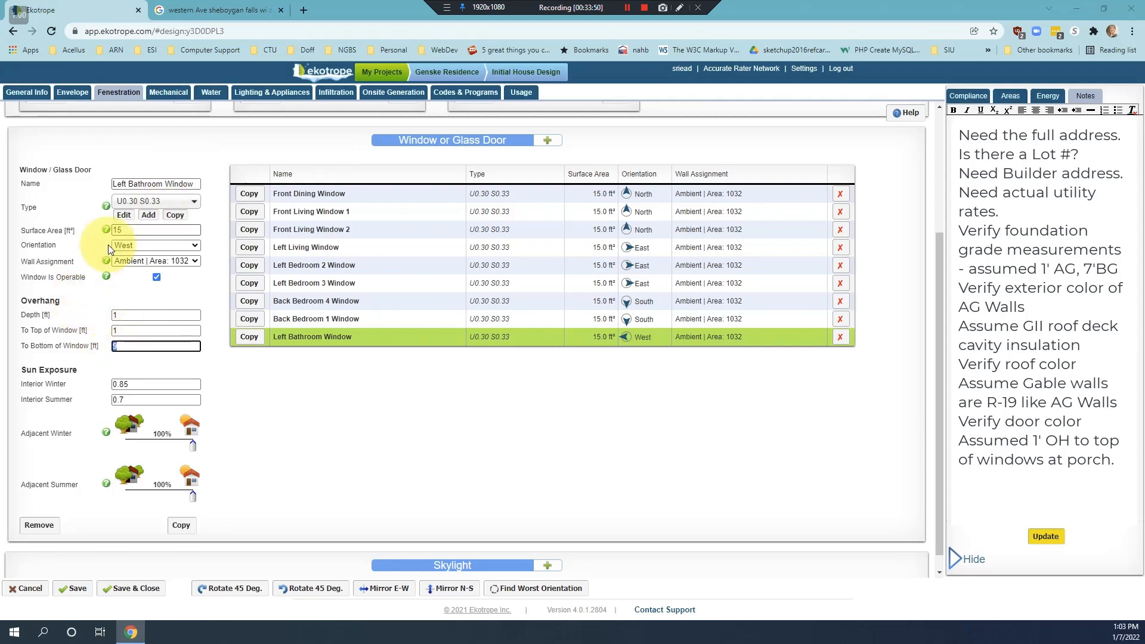
pyautogui.write('4')
pyautogui.click(136, 231)
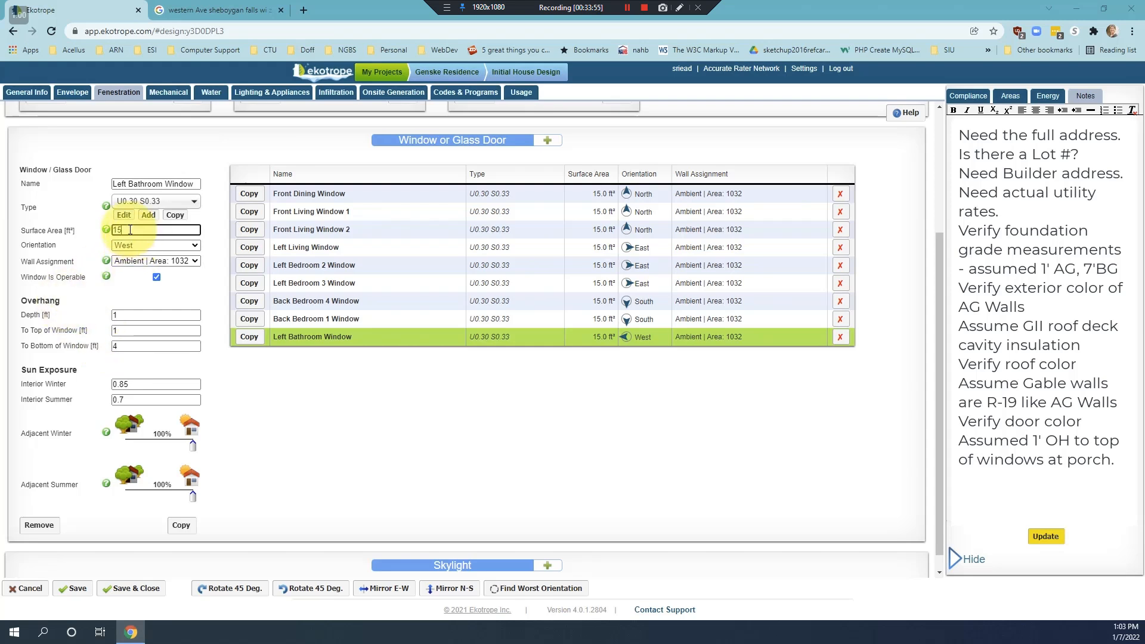
pyautogui.write('9')
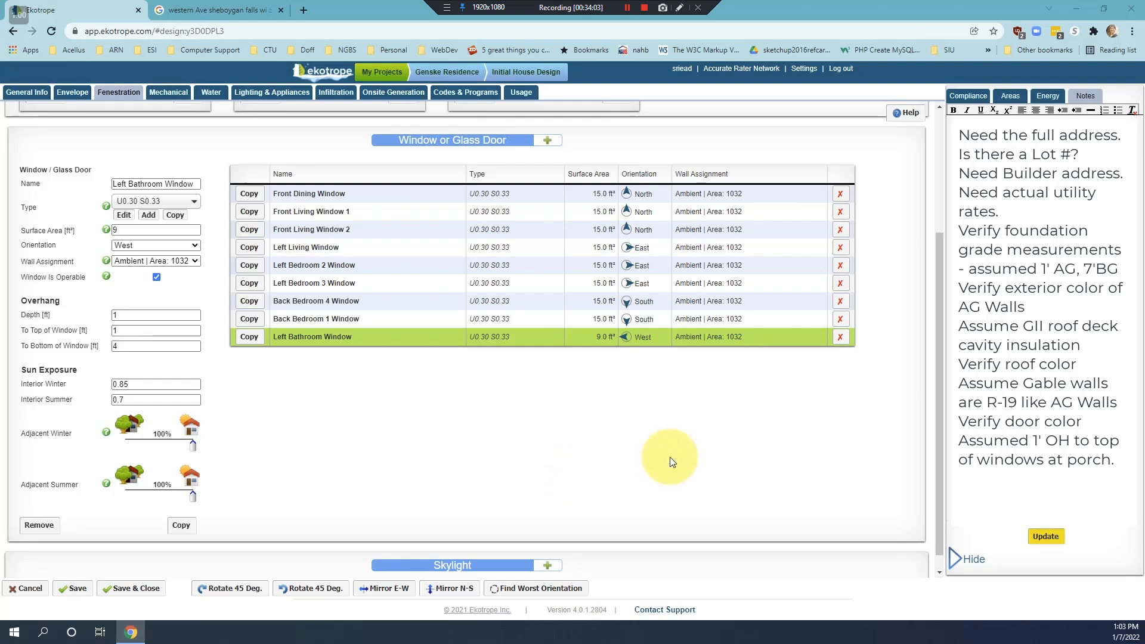
# - Save the completed window entries and open the model's mechanical equipment section
pyautogui.moveTo(940, 383); pyautogui.dragTo(941, 416)
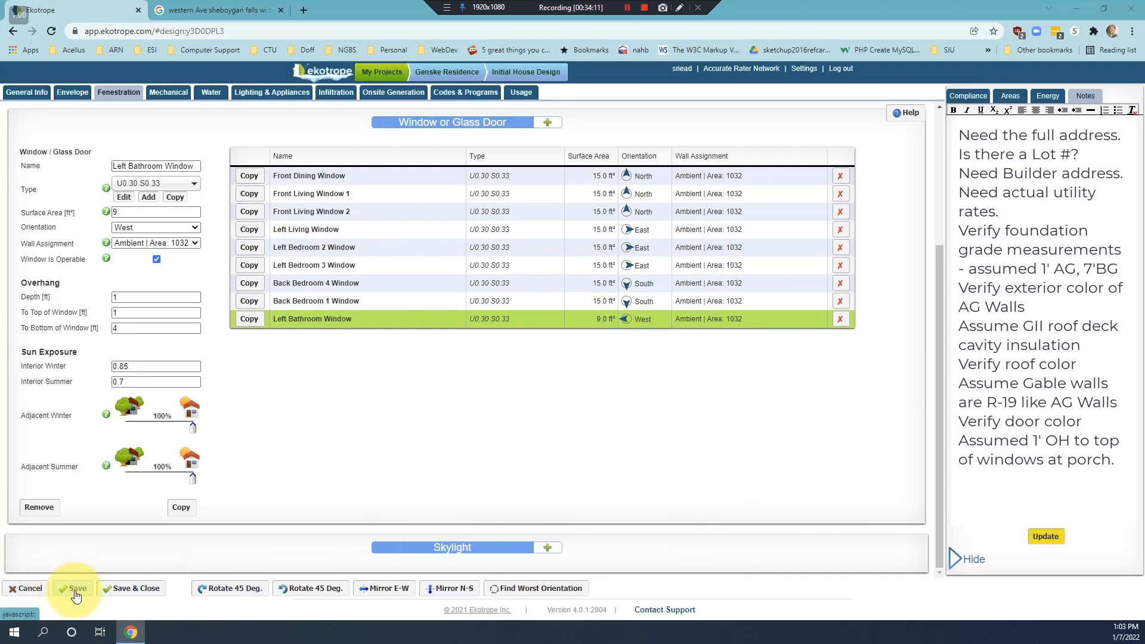
pyautogui.click(43, 587)
pyautogui.click(179, 95)
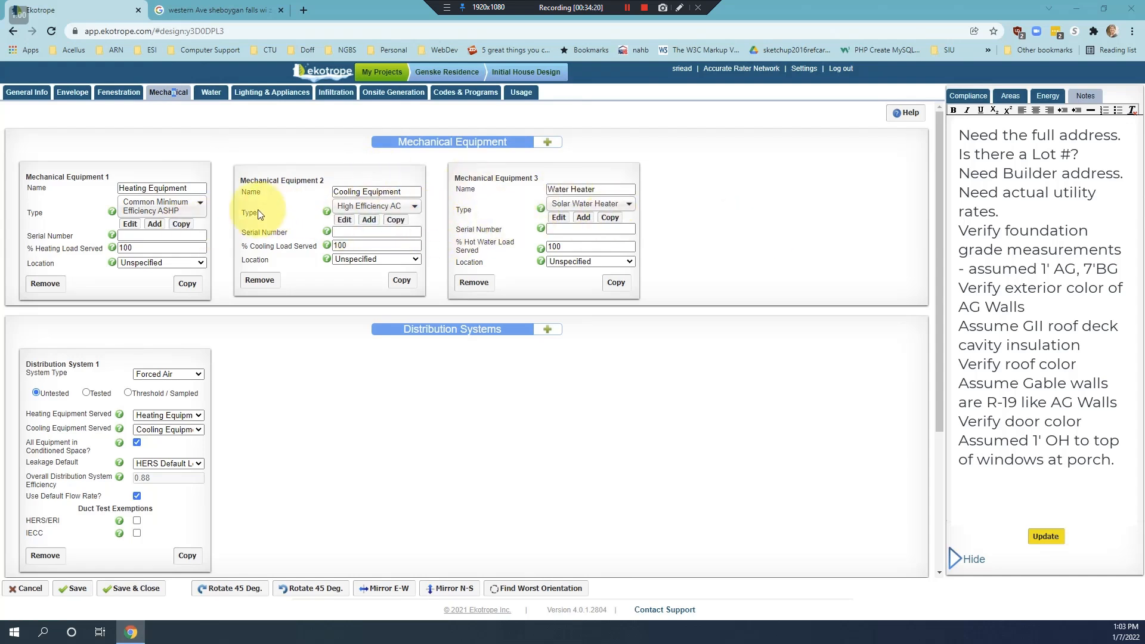
# - Consult the furnace's AHRI certificate and add a new type for Mechanical Equipment 1 named Goodman GMES920803BN
pyautogui.hotkey('alt', 'Tab')
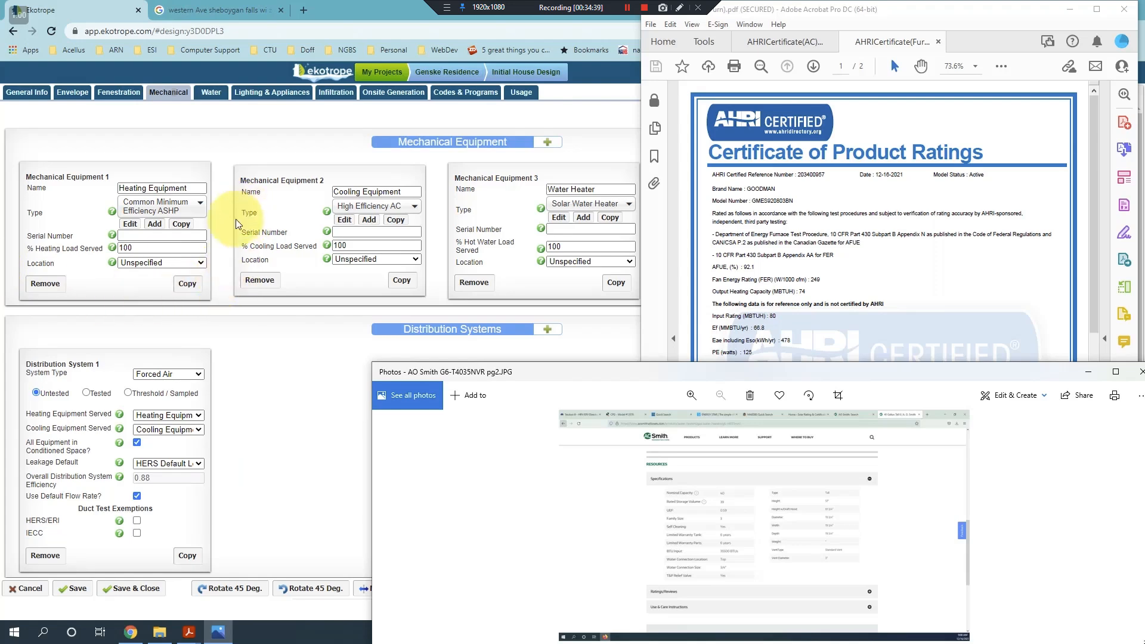
pyautogui.click(200, 207)
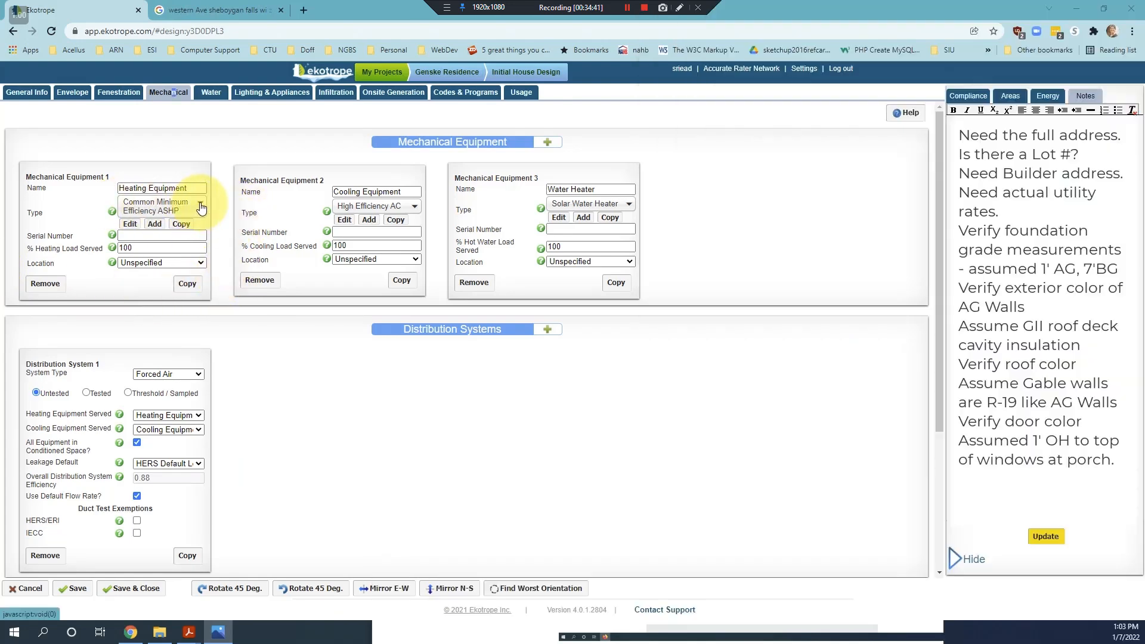
pyautogui.click(202, 206)
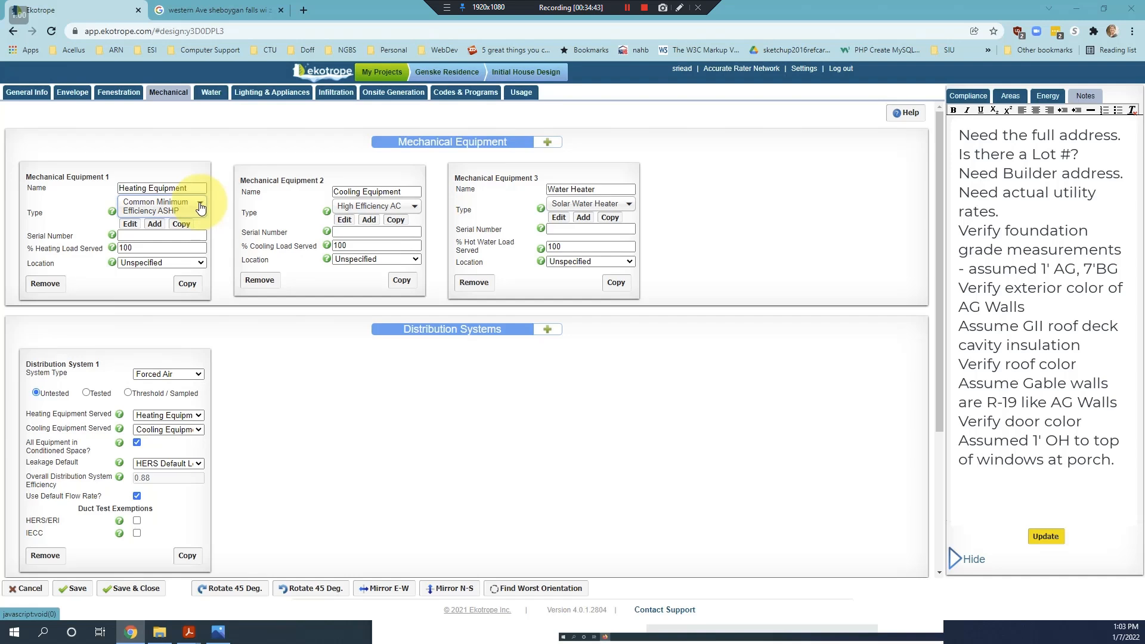
pyautogui.click(154, 224)
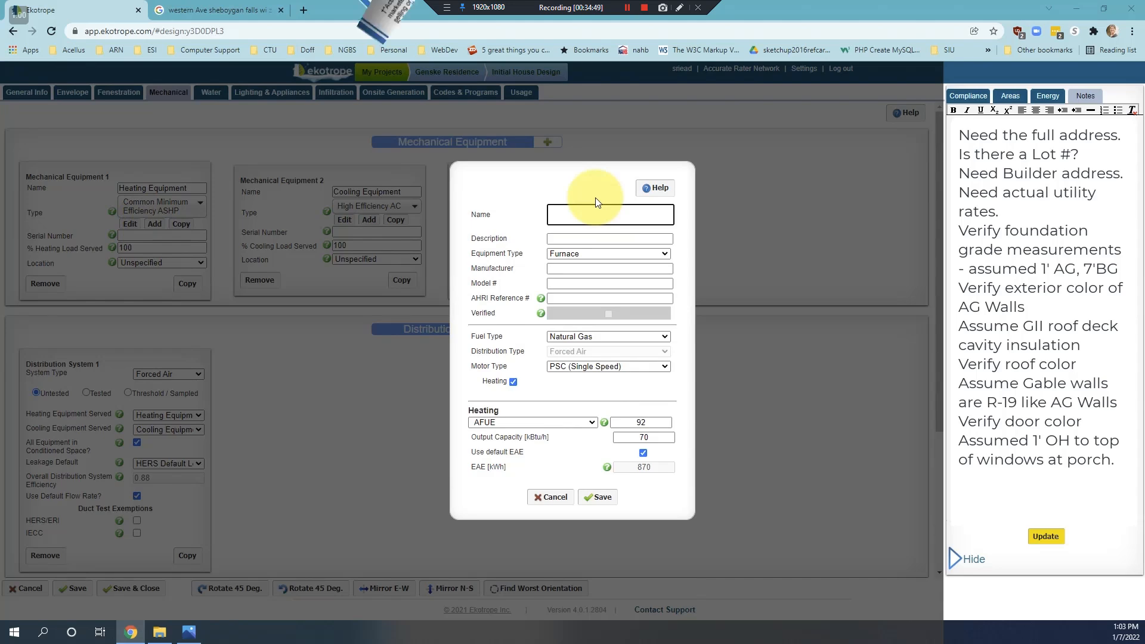
pyautogui.write('Goodman')
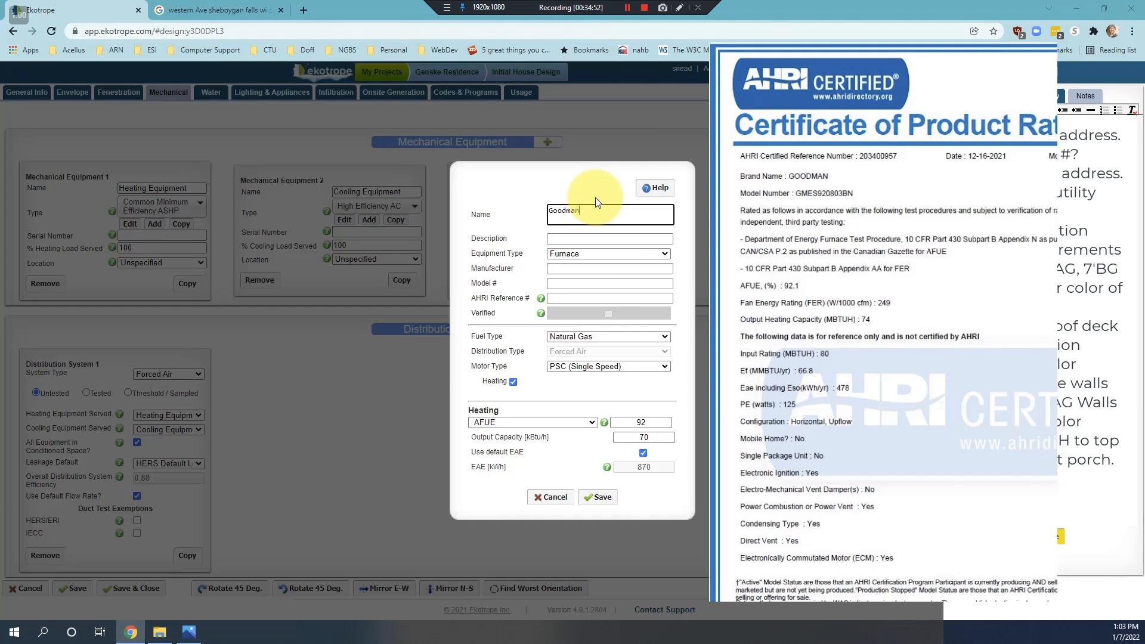
pyautogui.hotkey('ctrl', 'v')
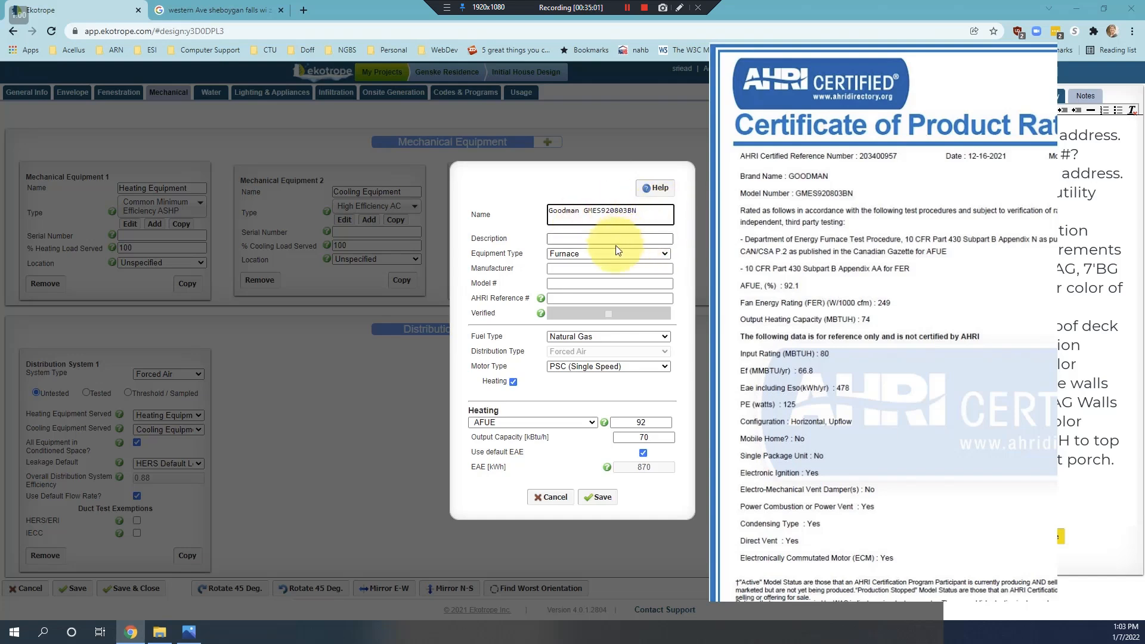
# - Fill in the furnace's manufacturer Goodman, model number GMES920803BN and AHRI reference number 203400957
pyautogui.click(585, 267)
pyautogui.write('Goodman')
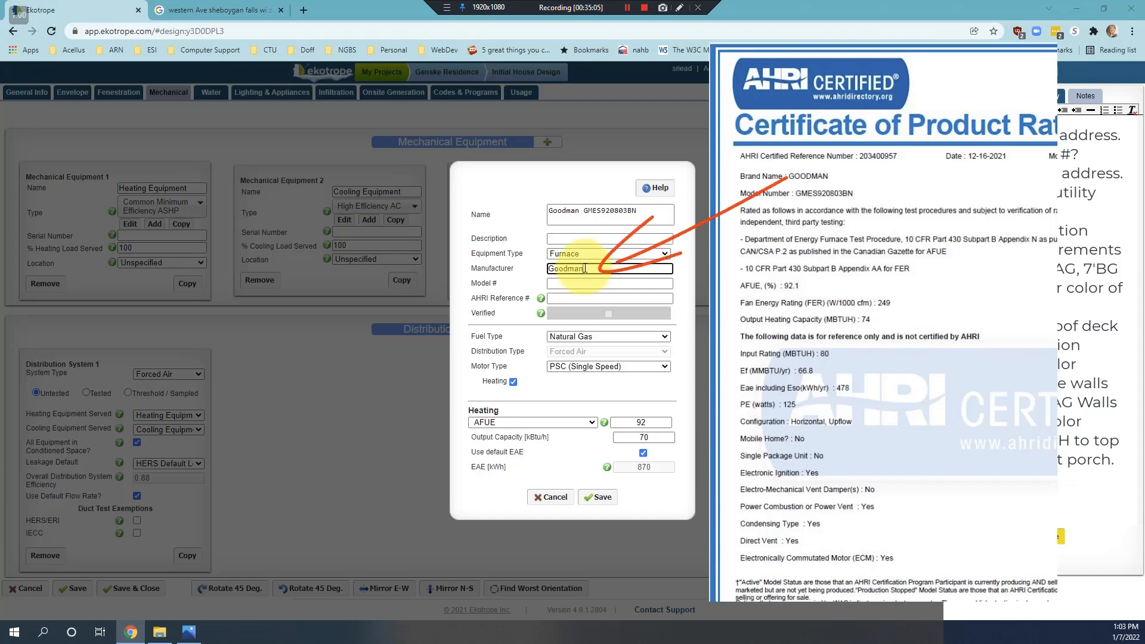
pyautogui.press('Tab')
pyautogui.write('GME')
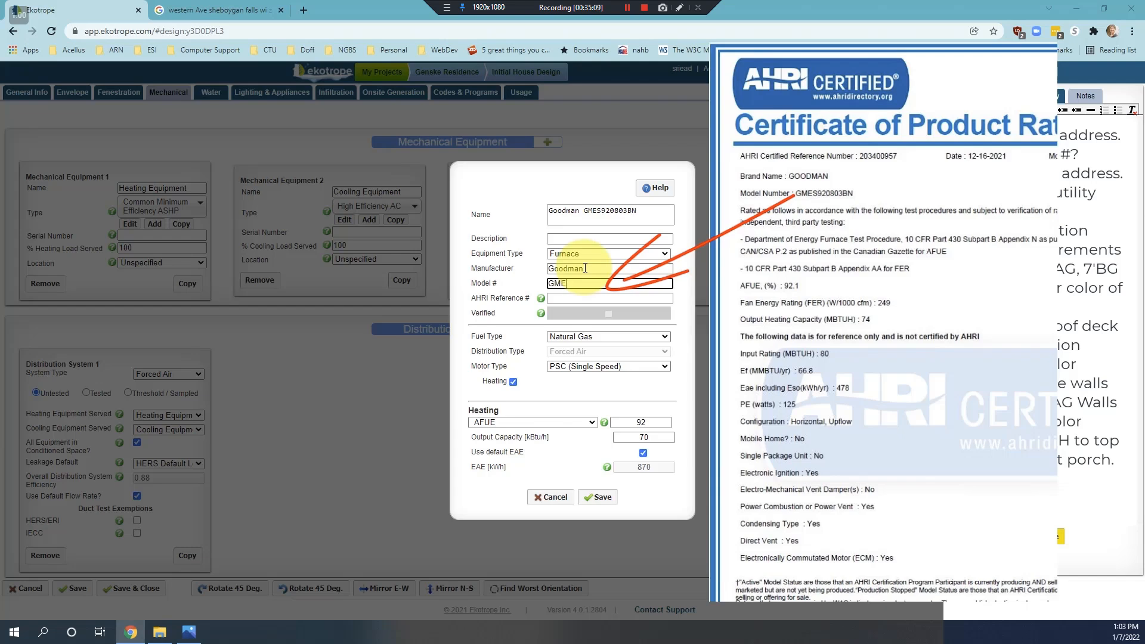
pyautogui.write('S920803BN')
pyautogui.press('Tab')
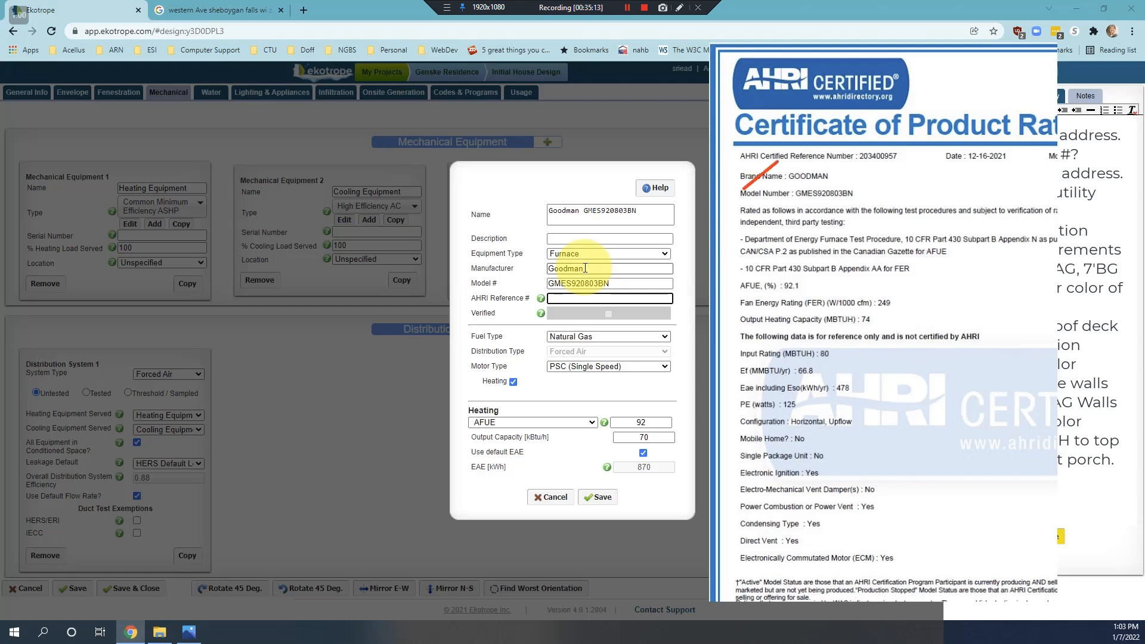
pyautogui.write('203400957')
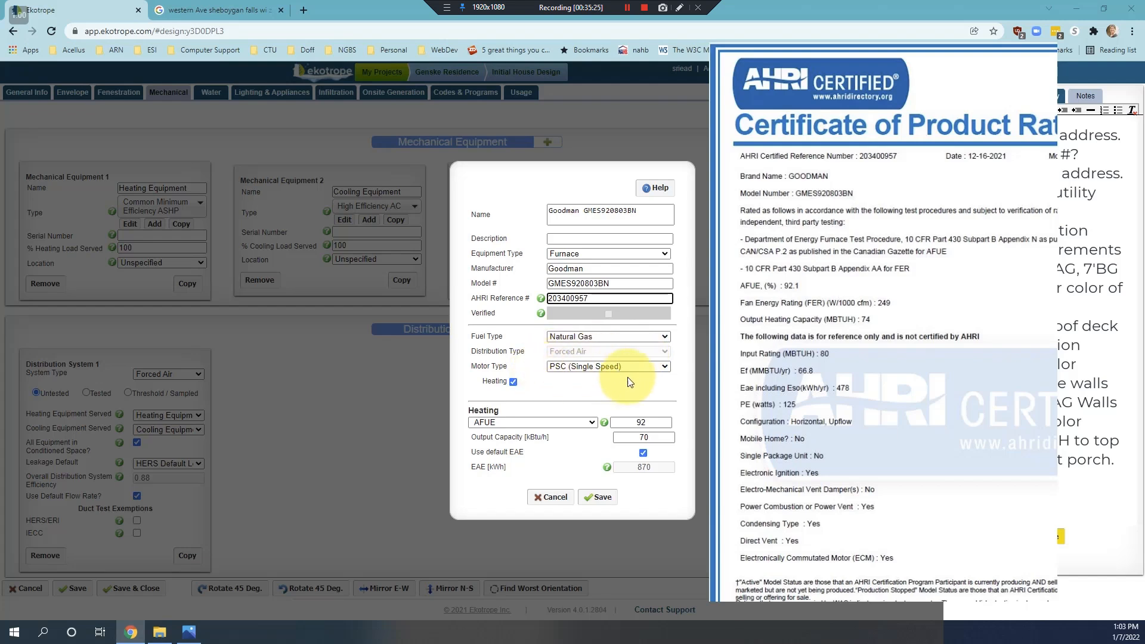
# - Set the furnace's motor type to ECM (Variable Speed) and its AFUE to 92.1
pyautogui.click(664, 365)
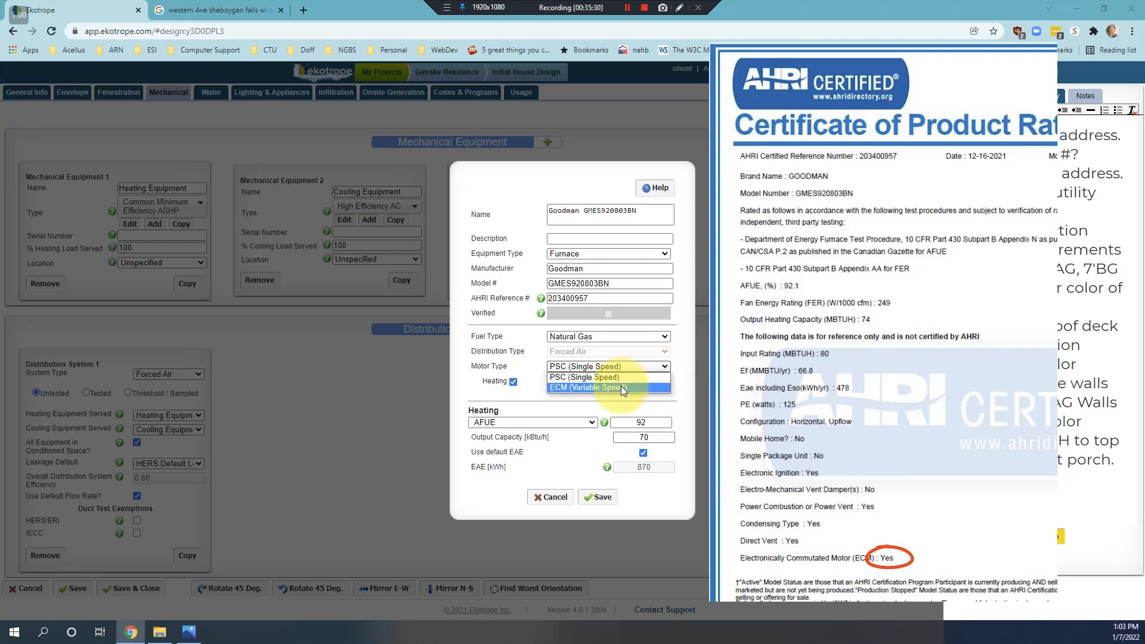
pyautogui.click(621, 386)
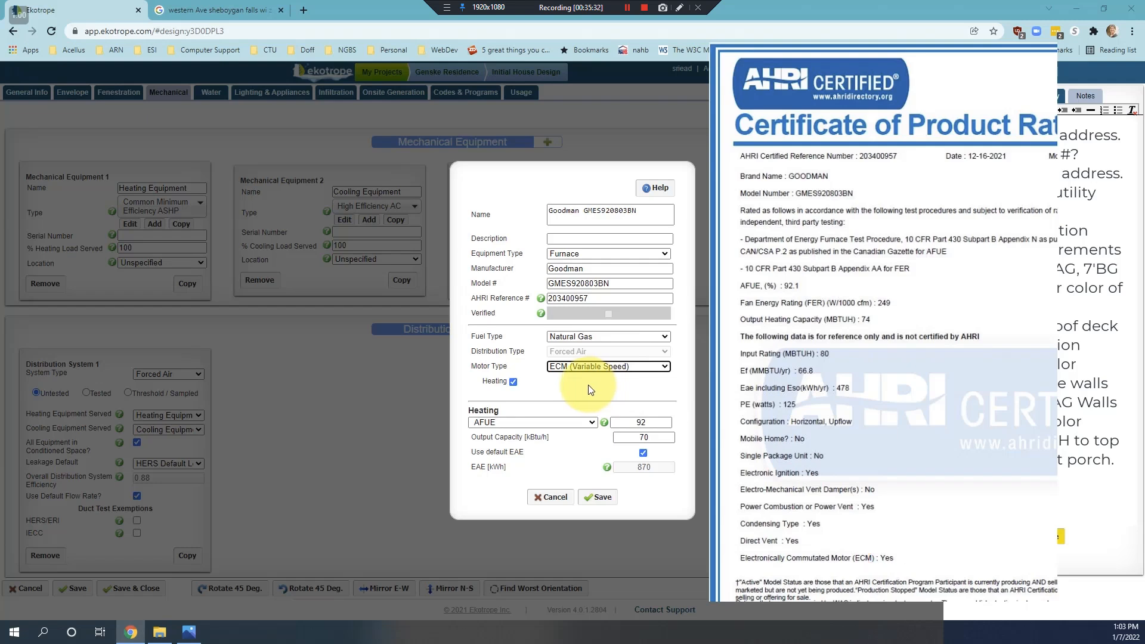
pyautogui.click(642, 422)
pyautogui.write('.1')
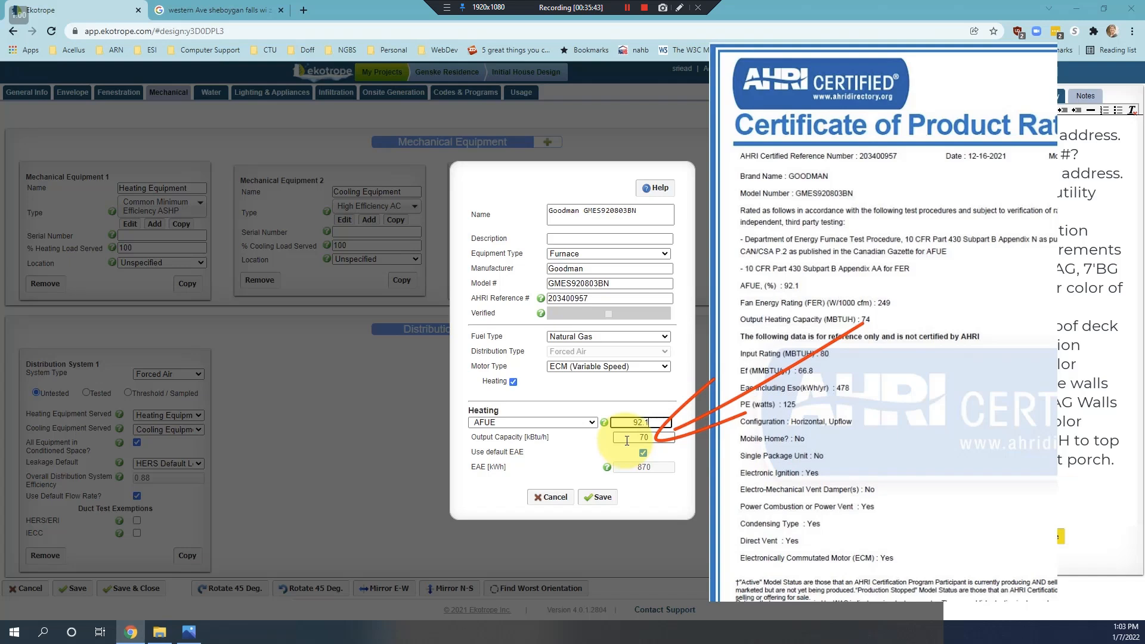
# - Set the furnace's output capacity to 74 kBtu/h and replace the default EAE with 478 kWh
pyautogui.click(646, 437)
pyautogui.moveTo(645, 437); pyautogui.dragTo(639, 434)
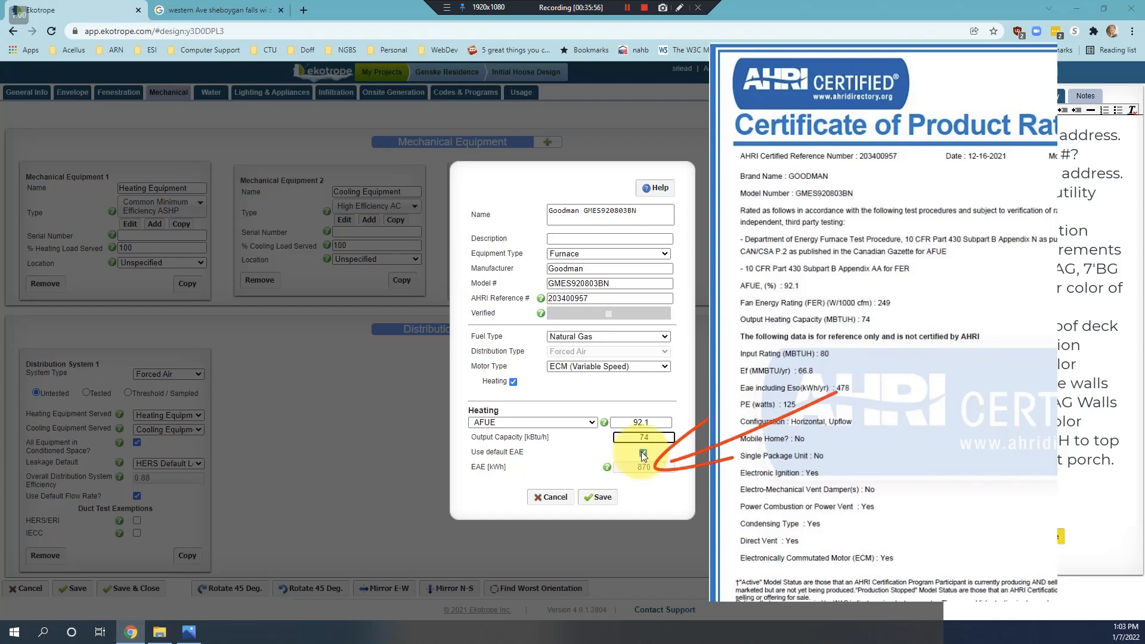
pyautogui.click(643, 453)
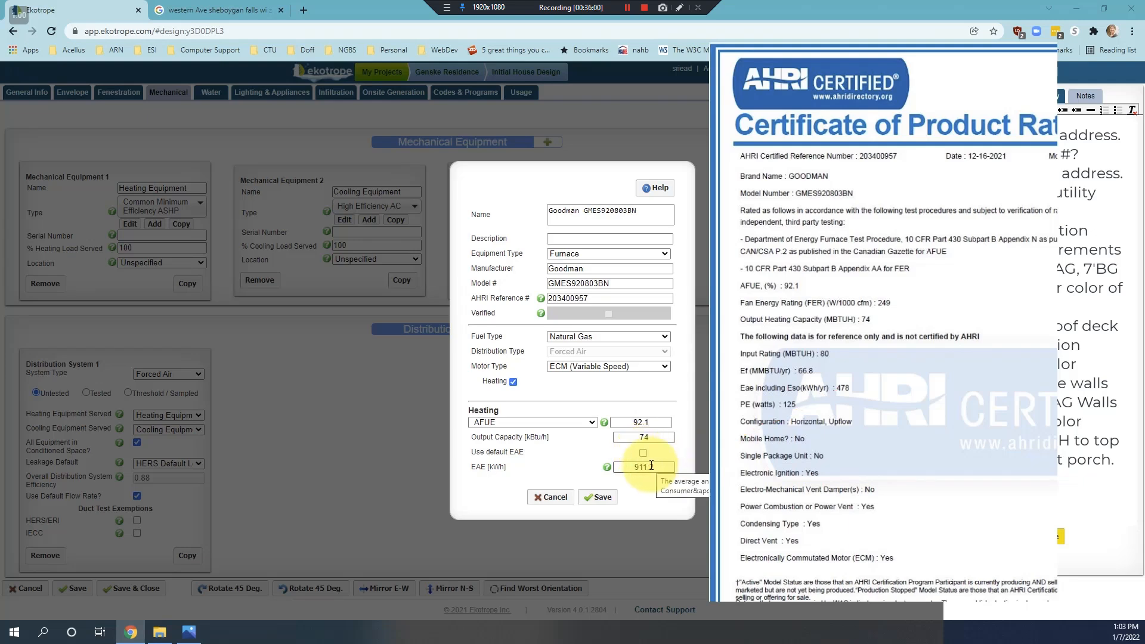
pyautogui.doubleClick(651, 466)
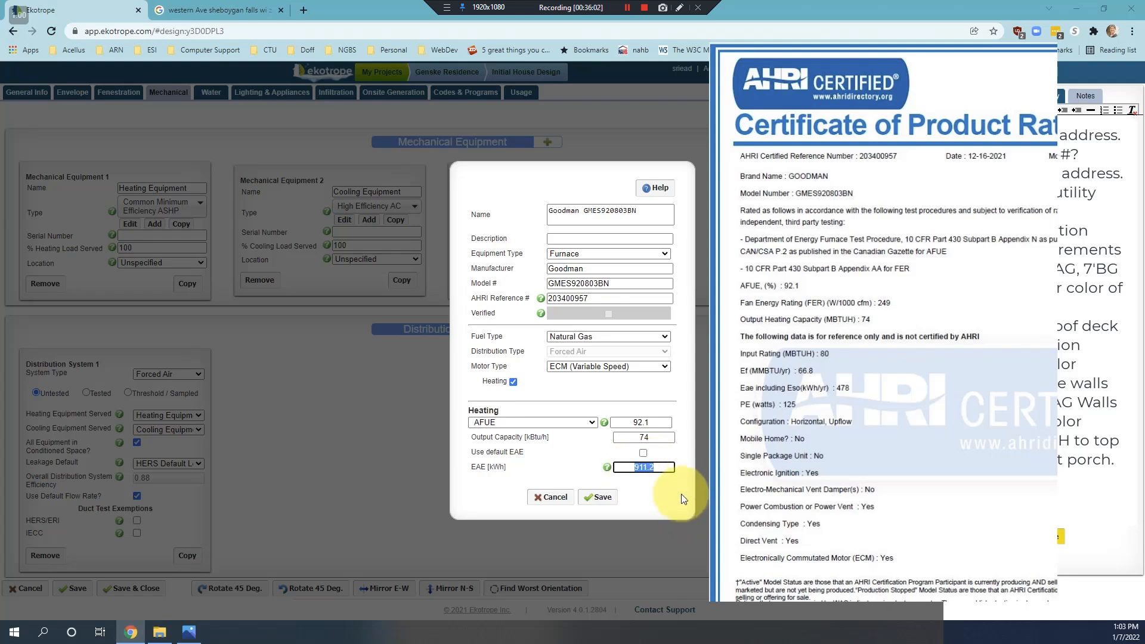
pyautogui.write('478')
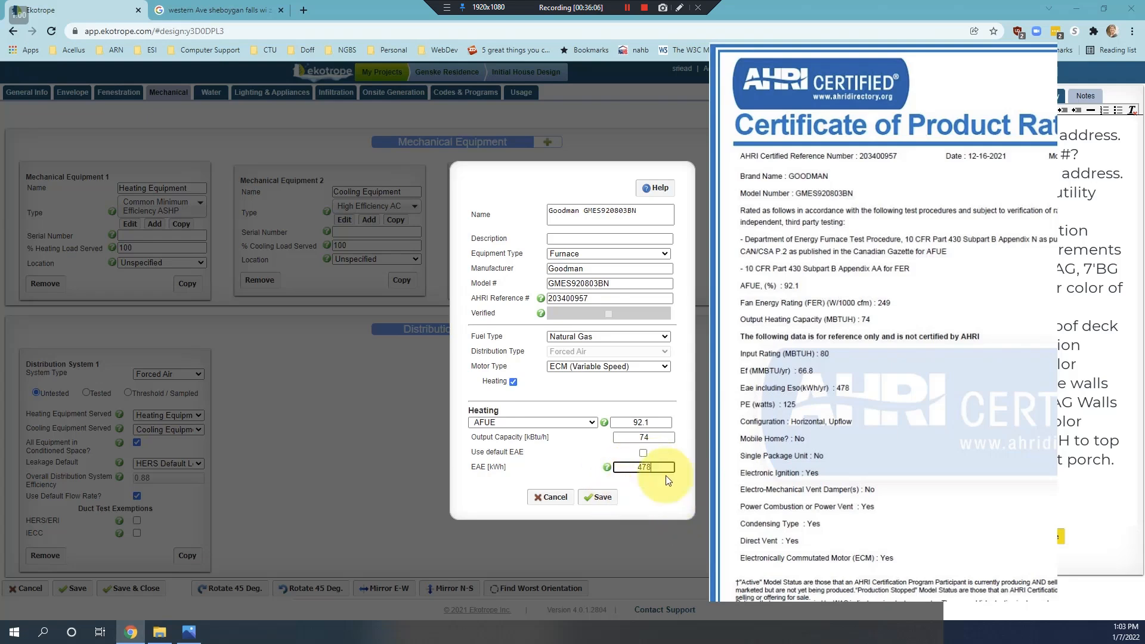
# - Enter the furnace description "74kBtuh 92.1AFUE 478Eae Gas"
pyautogui.click(572, 237)
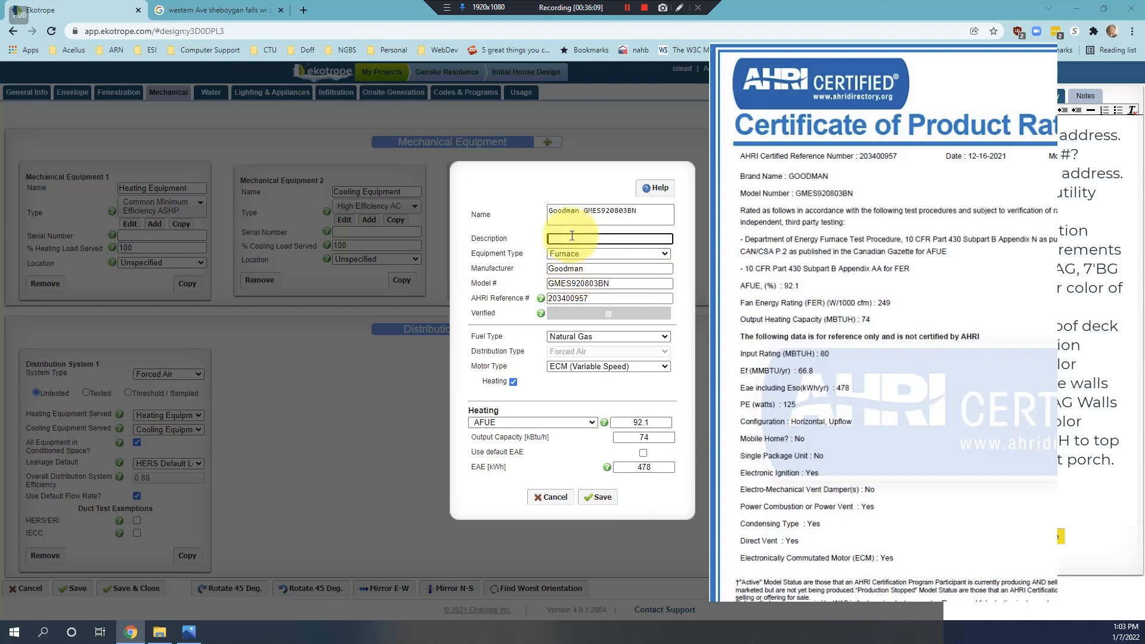
pyautogui.write('74')
pyautogui.write('kBtu')
pyautogui.write('h92.5')
pyautogui.write('AFU')
pyautogui.write('  478')
pyautogui.write('Ea')
pyautogui.write('e Gas')
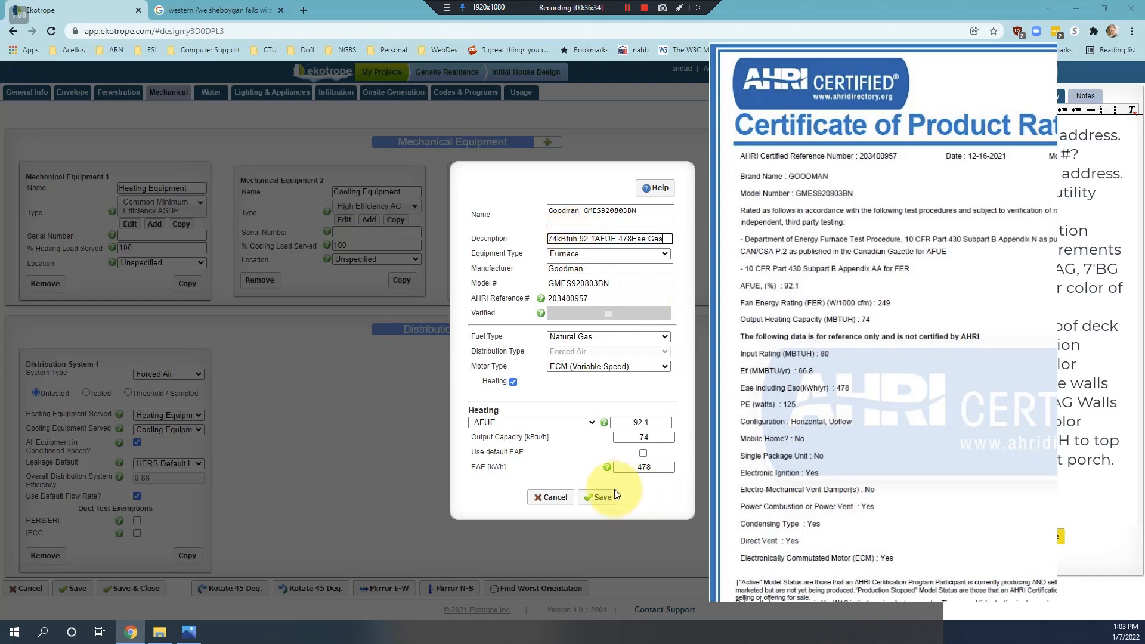
# - Save the furnace definition and set the heating equipment's location to Conditioned Space
pyautogui.click(599, 496)
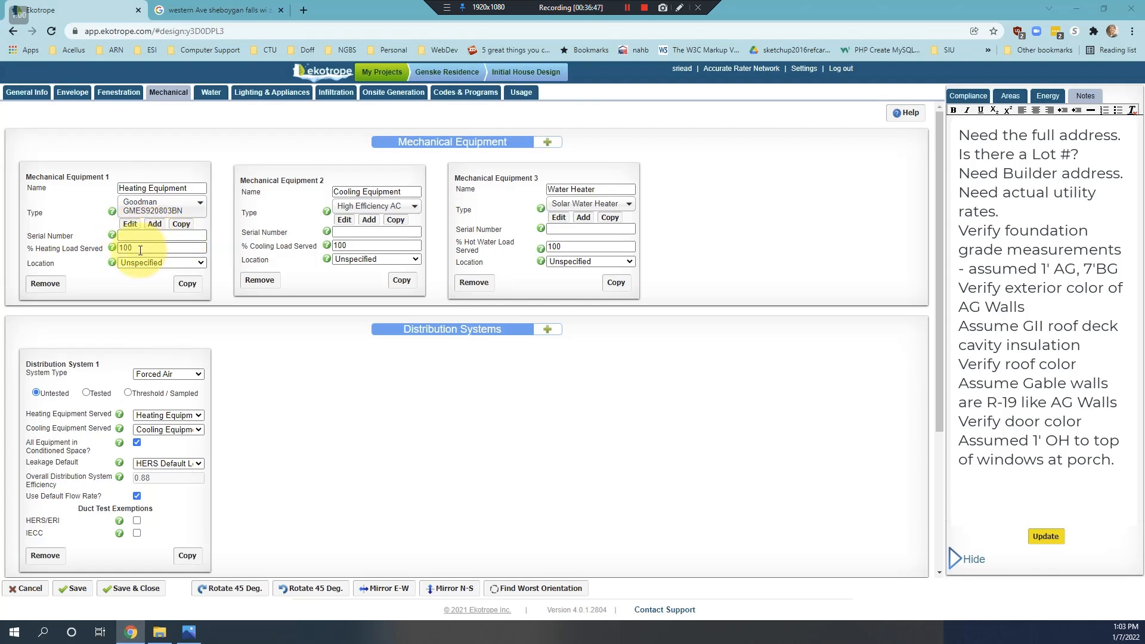
pyautogui.click(202, 262)
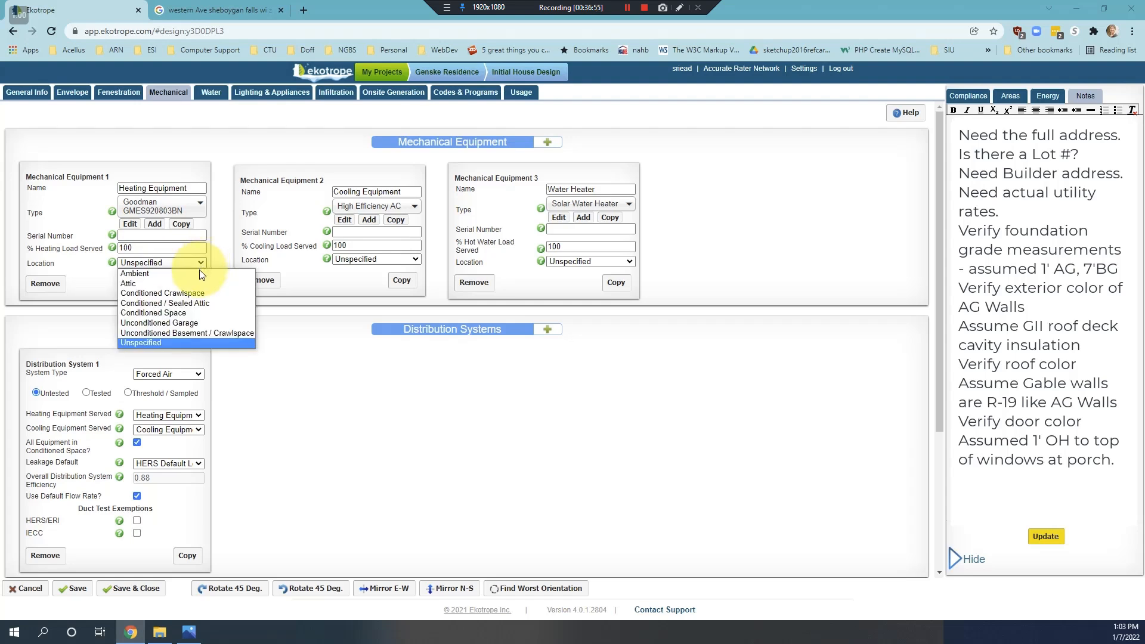
pyautogui.click(171, 313)
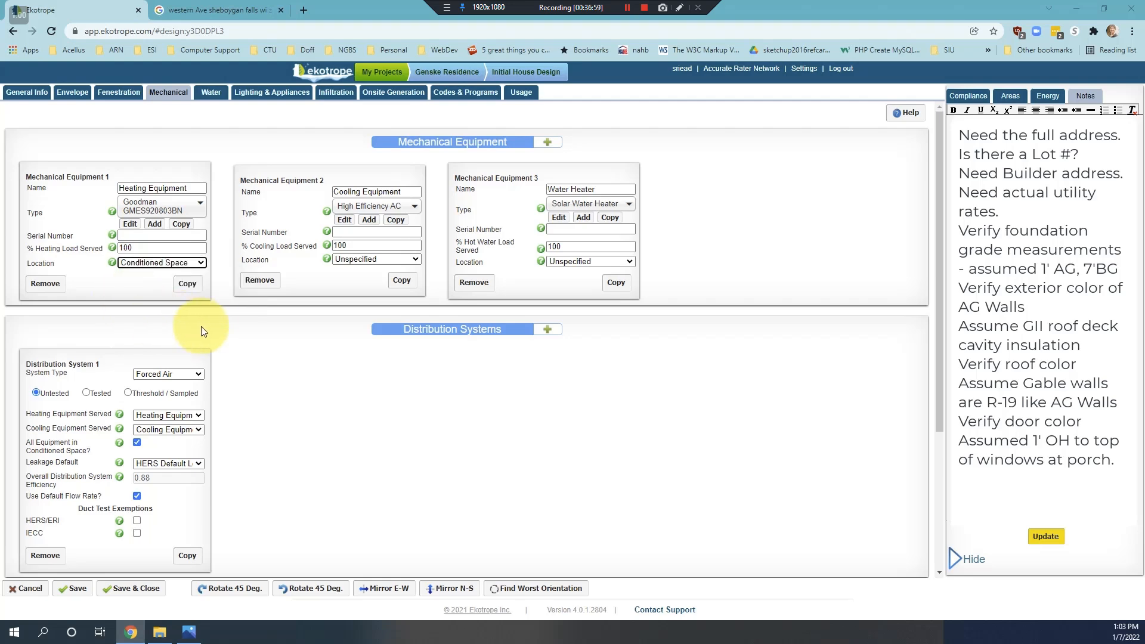
# - Add a new type for the cooling equipment named Goodman GSX130241/CAPF1824B6, with Air Conditioner as its equipment type
pyautogui.click(373, 221)
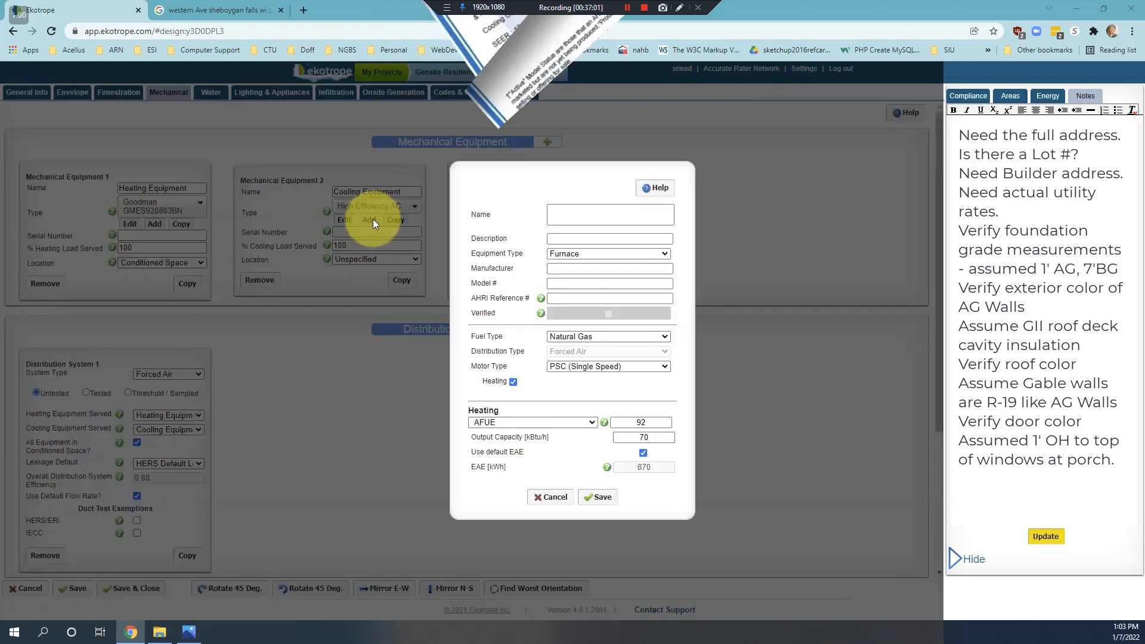
pyautogui.click(552, 212)
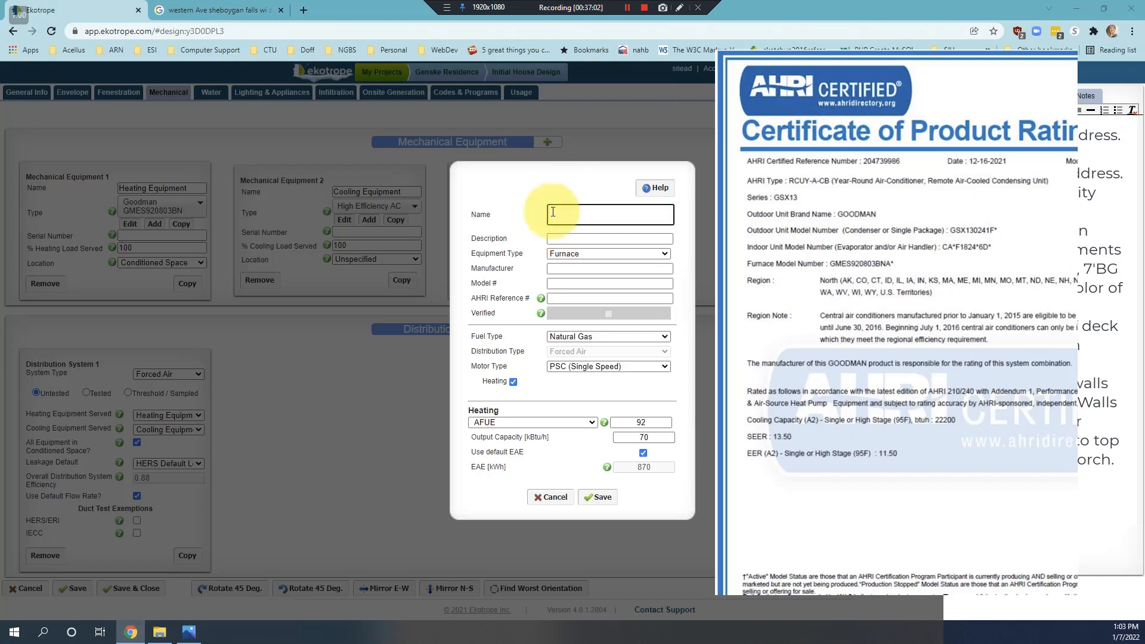
pyautogui.write('Goodman GSX130241F/')
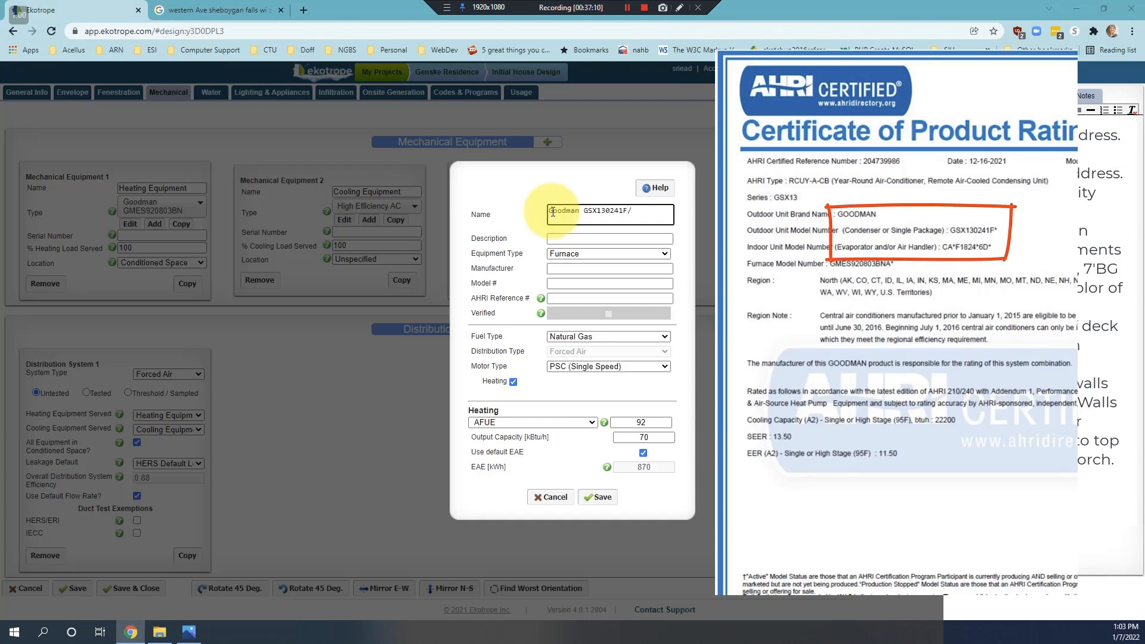
pyautogui.press('BackSpace')
pyautogui.press('BackSpace')
pyautogui.write('/CAPF1824B6')
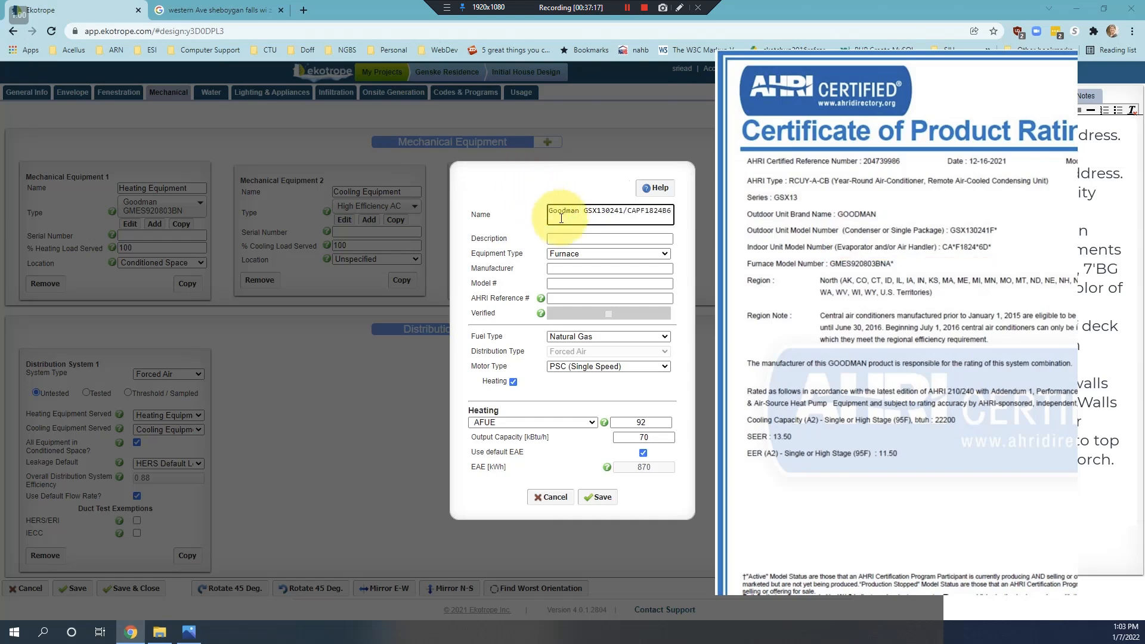
pyautogui.click(636, 252)
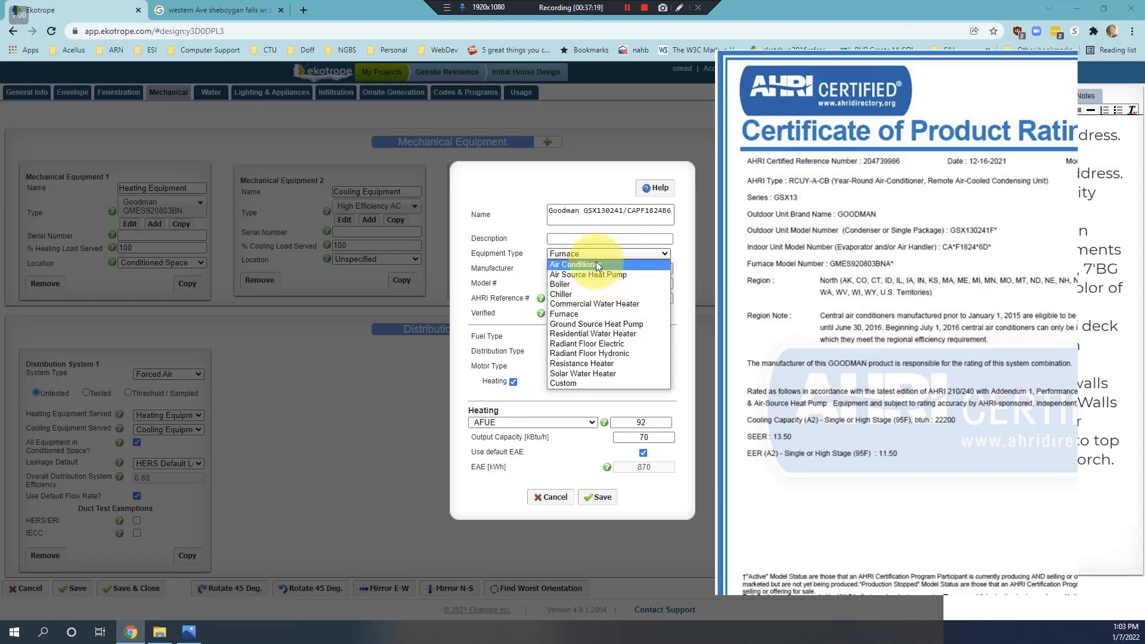
pyautogui.click(595, 264)
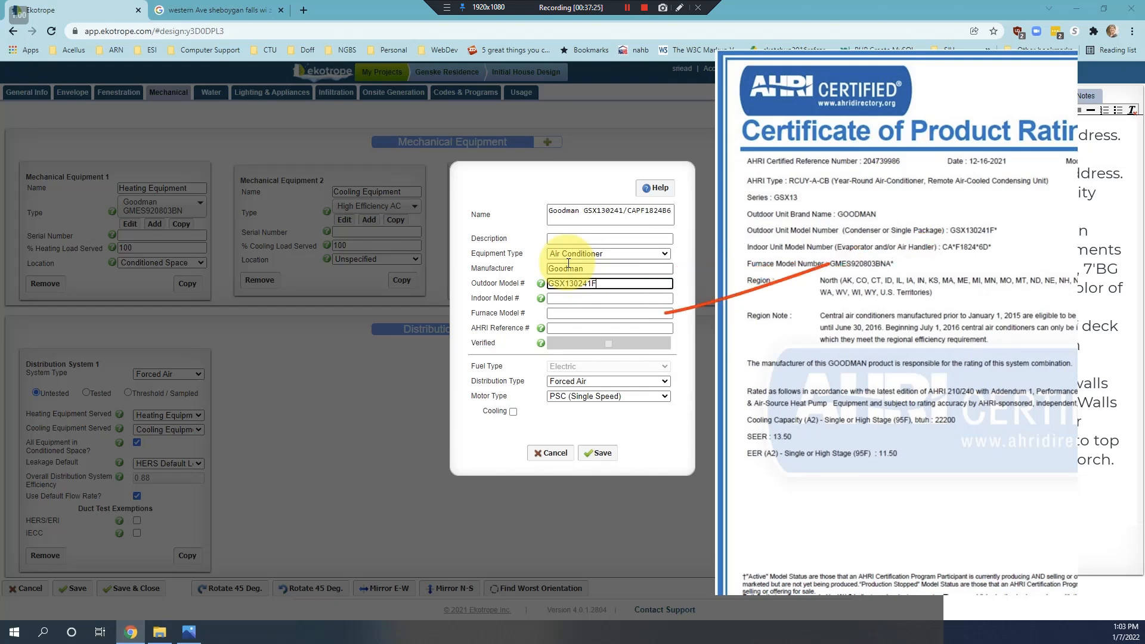
# - Enter manufacturer Goodman, outdoor model GSX130241F*, indoor model CA*F1824*6D, furnace model GMES902803BNA* and AHRI reference 204739986 for the air conditioner
pyautogui.write('*')
pyautogui.press('Tab')
pyautogui.write('CA*F1824*6D')
pyautogui.press('Tab')
pyautogui.write('GMES902803BNA*')
pyautogui.press('Tab')
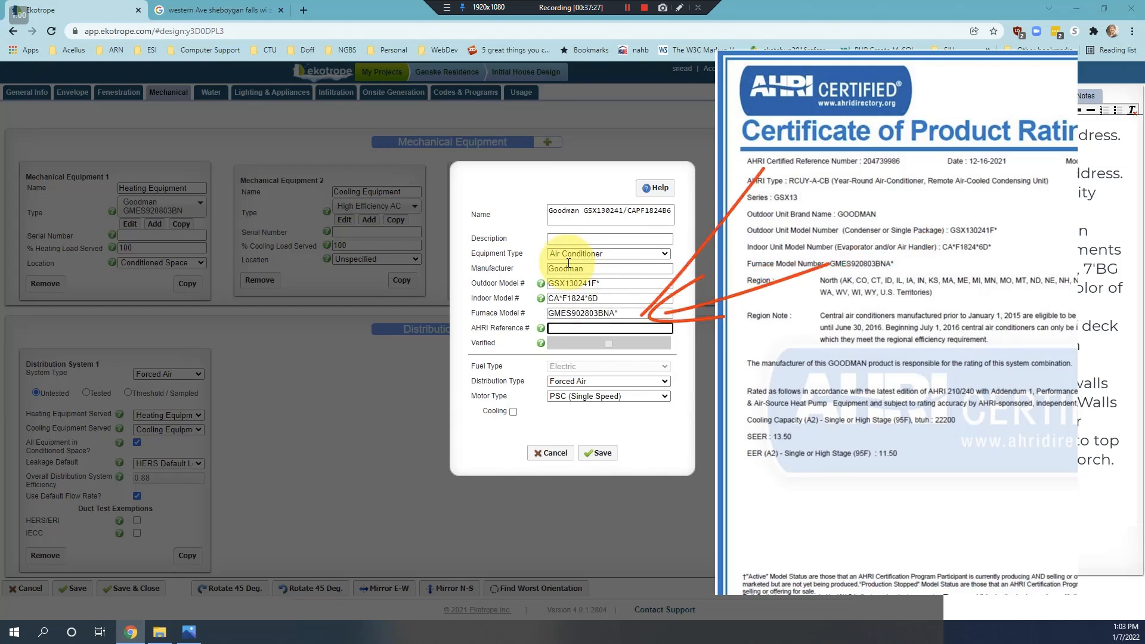
pyautogui.write('204739986')
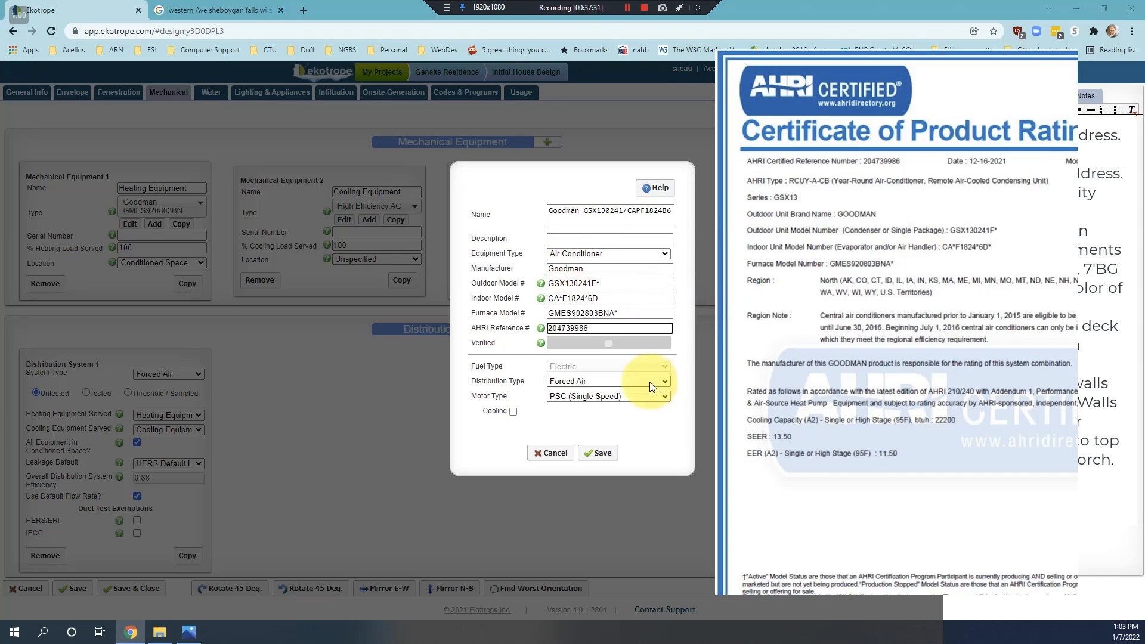
# - Enable cooling for the air conditioner with SEER 13.5 and an output capacity of 22.2 kBtu/h, and save the definition
pyautogui.click(513, 411)
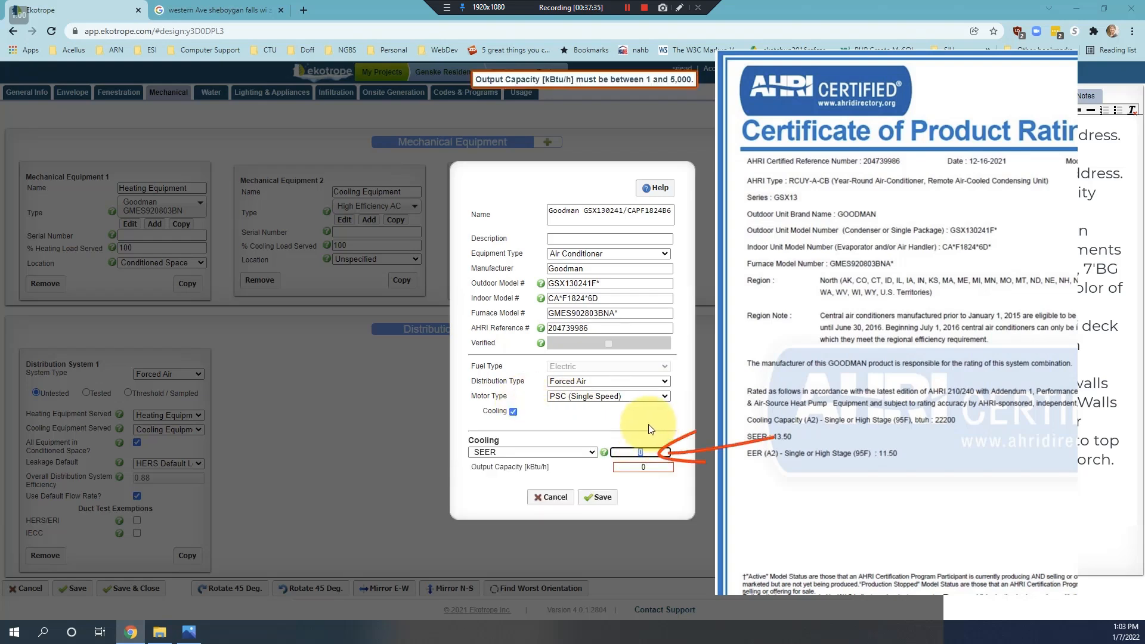
pyautogui.write('13.5')
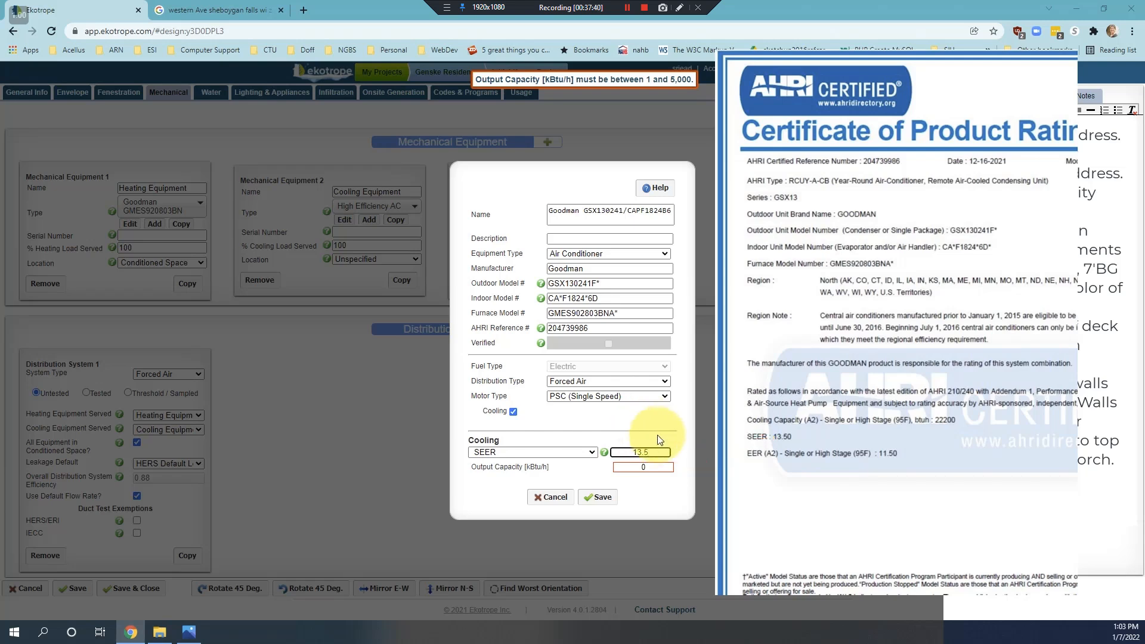
pyautogui.click(643, 467)
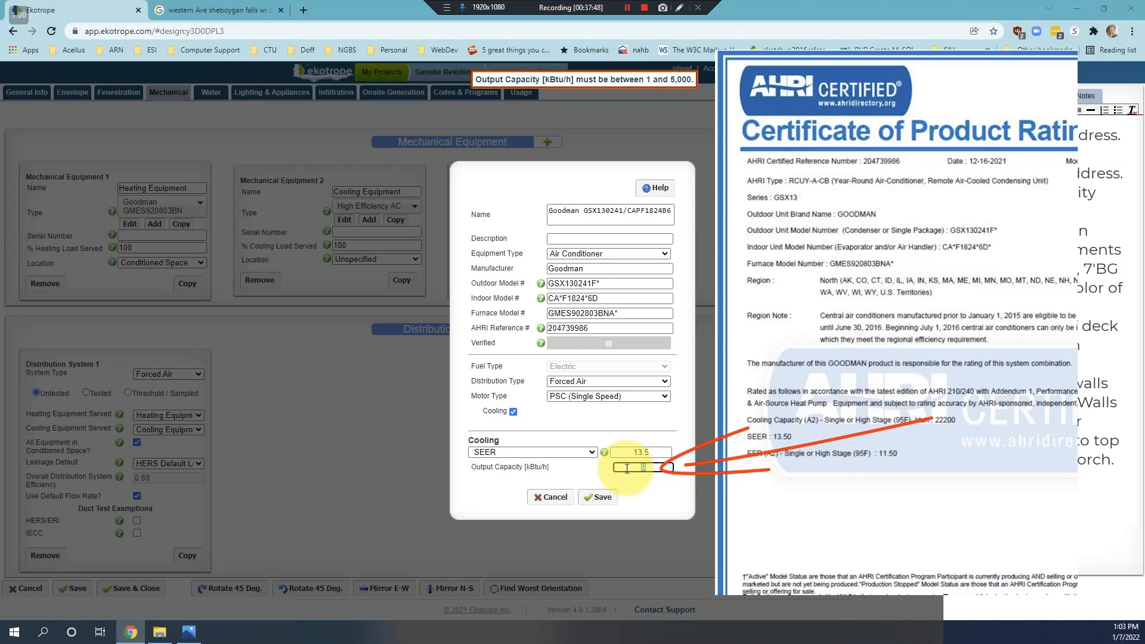
pyautogui.write('22.2')
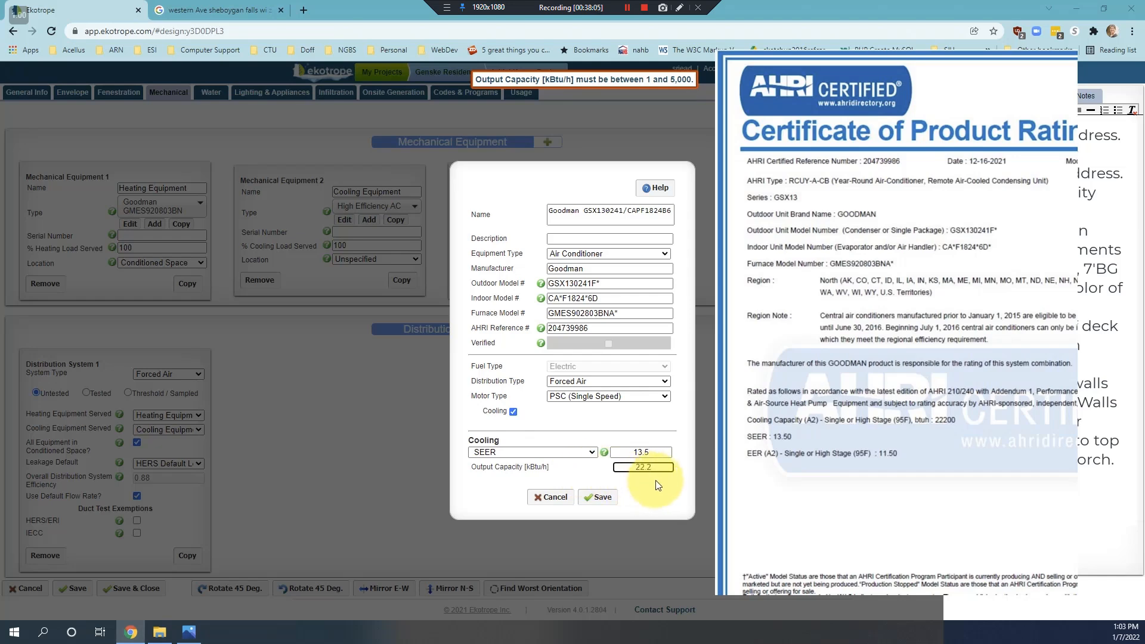
pyautogui.click(599, 503)
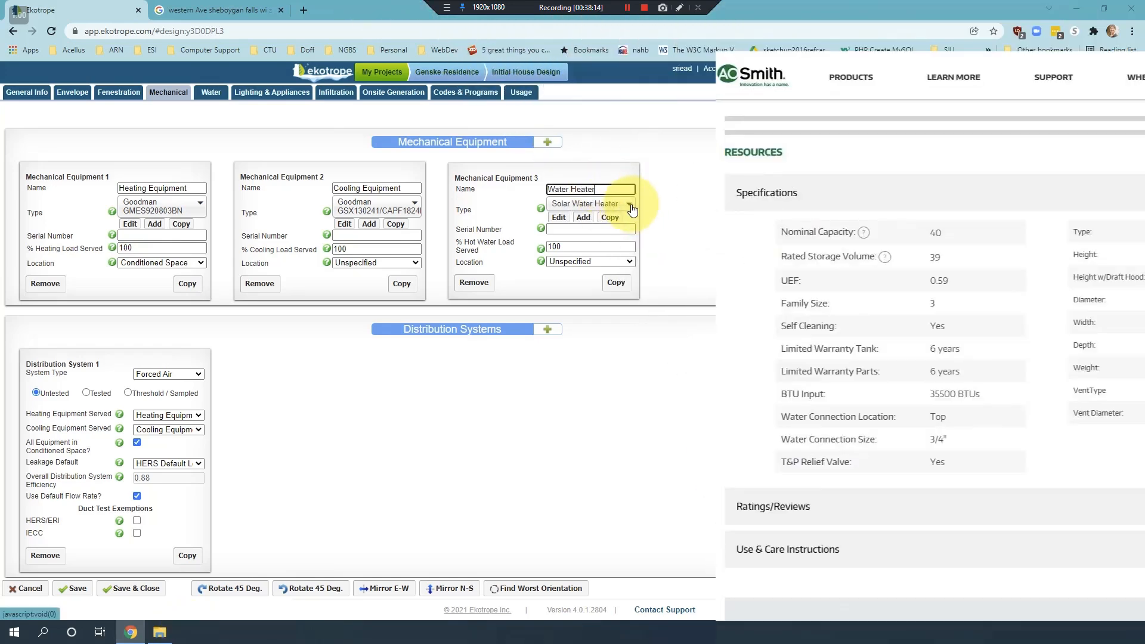
# - Add a new type for the water heater named AO Smith G6-T4035NVR, with Residential Water Heater as its equipment type
pyautogui.click(583, 217)
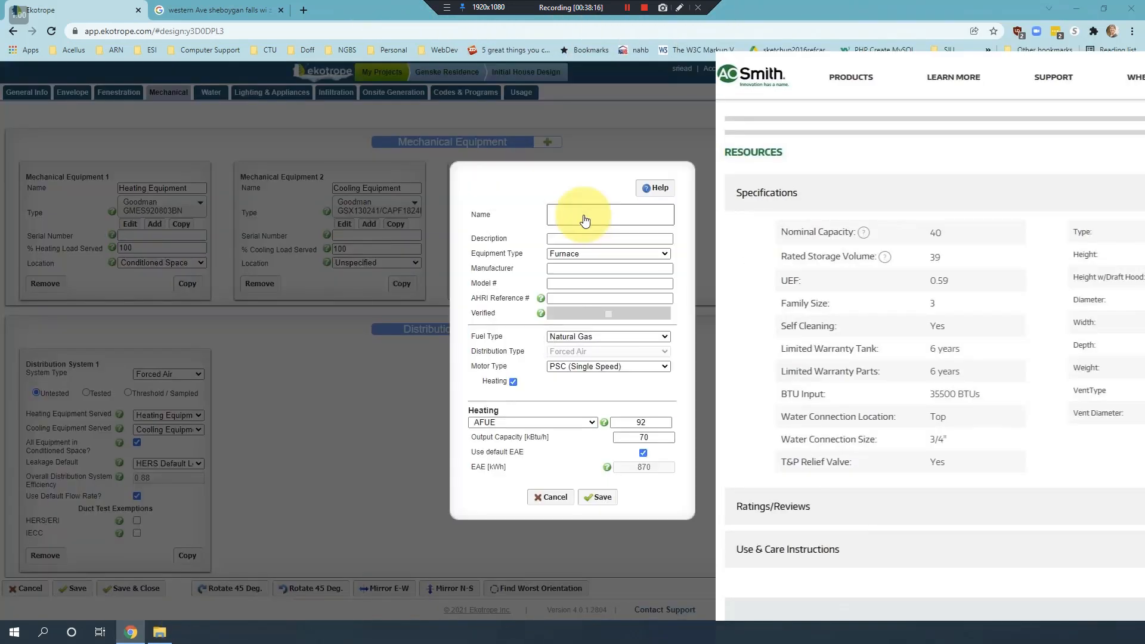
pyautogui.click(589, 215)
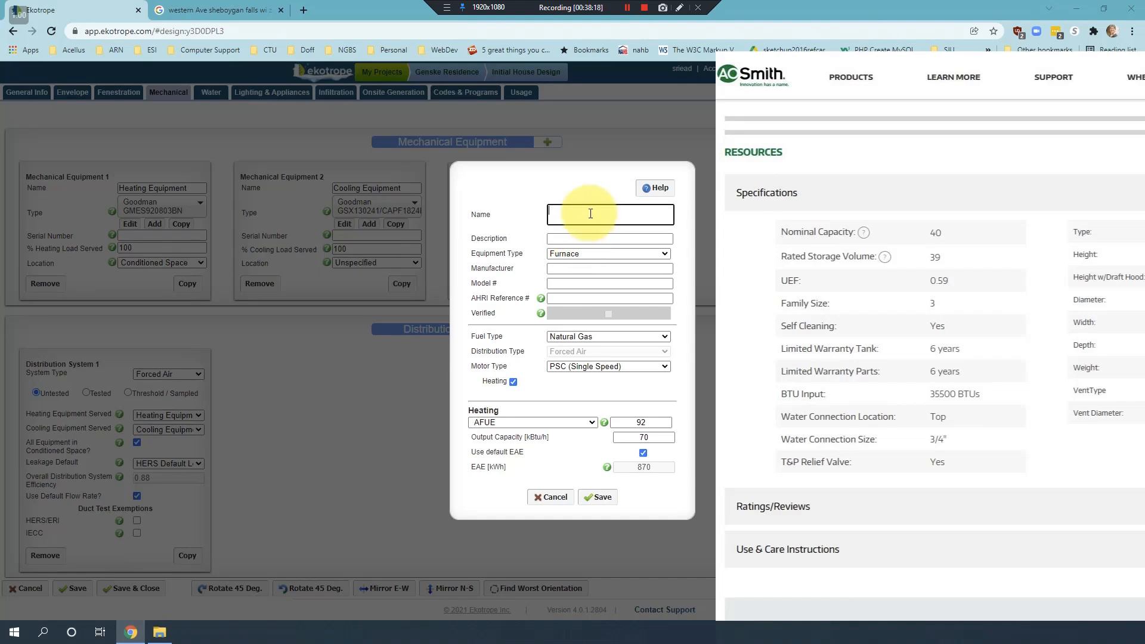
pyautogui.write('AO Smith G6-T4035NVR')
pyautogui.click(604, 255)
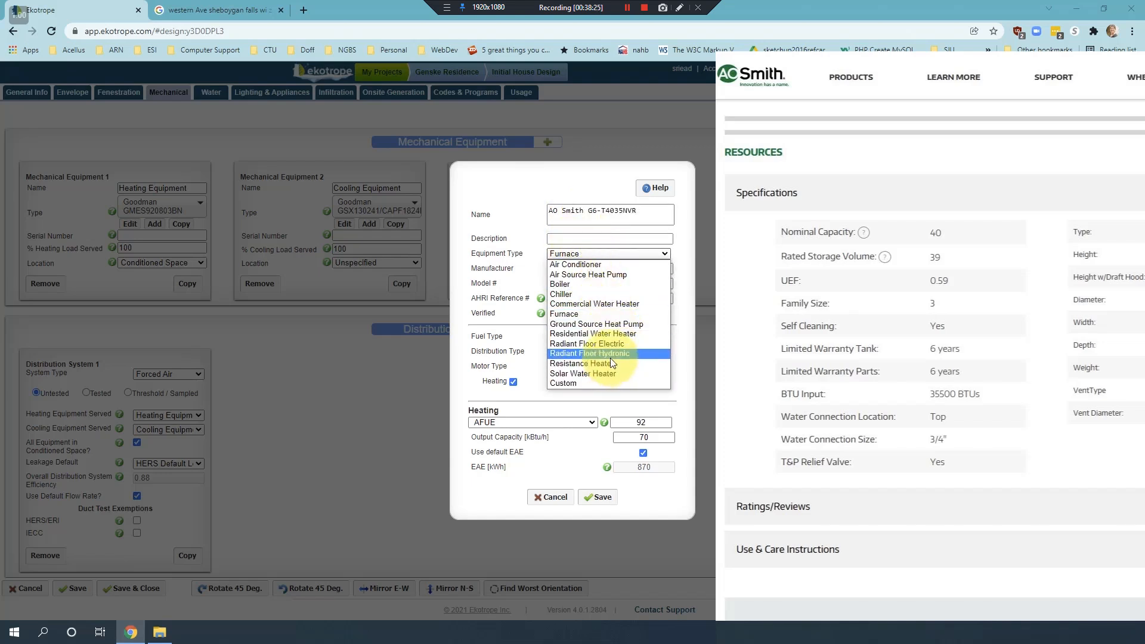
pyautogui.click(605, 334)
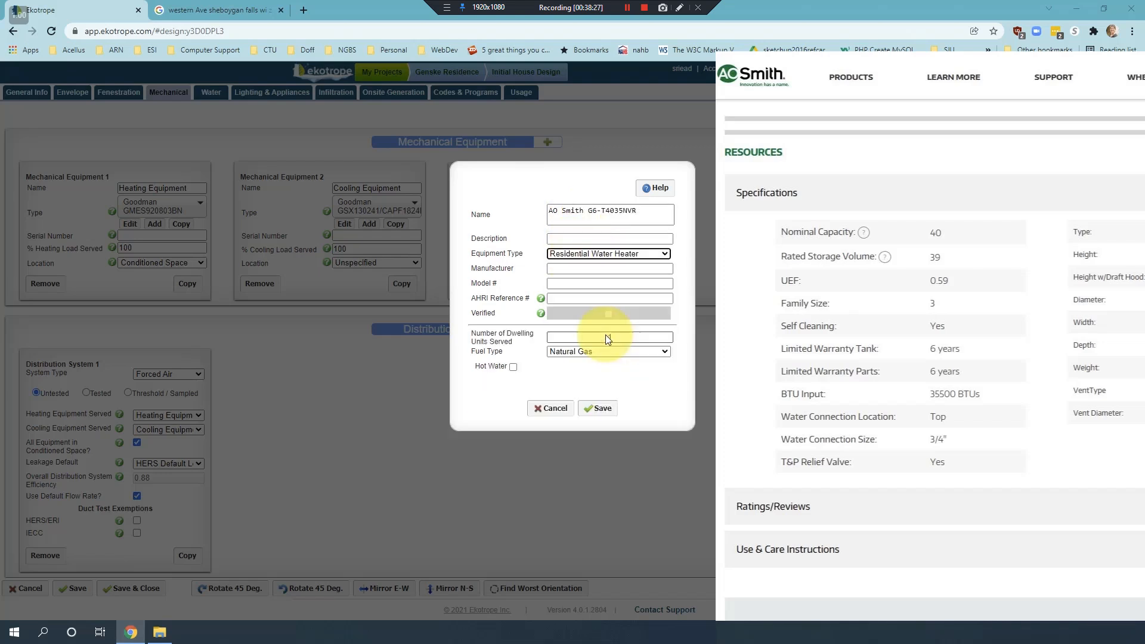
# - Enter manufacturer AO Smith and model number G6-T4035NVR for the water heater
pyautogui.click(548, 268)
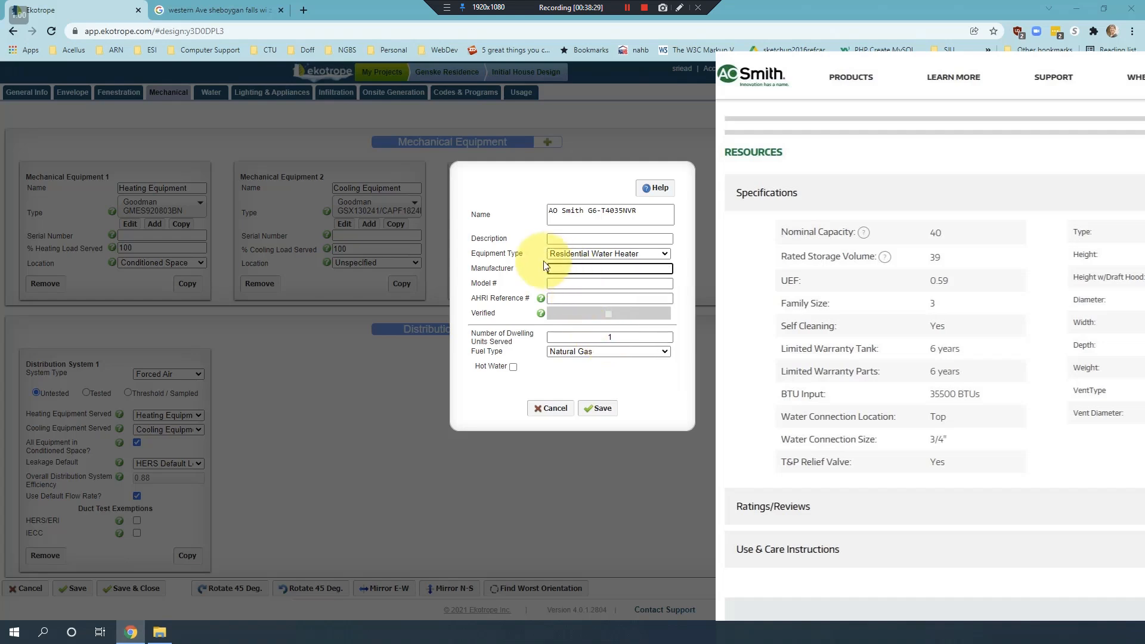
pyautogui.write('AO Smith')
pyautogui.press('Tab')
pyautogui.write('G6-T4035NVR')
pyautogui.press('Tab')
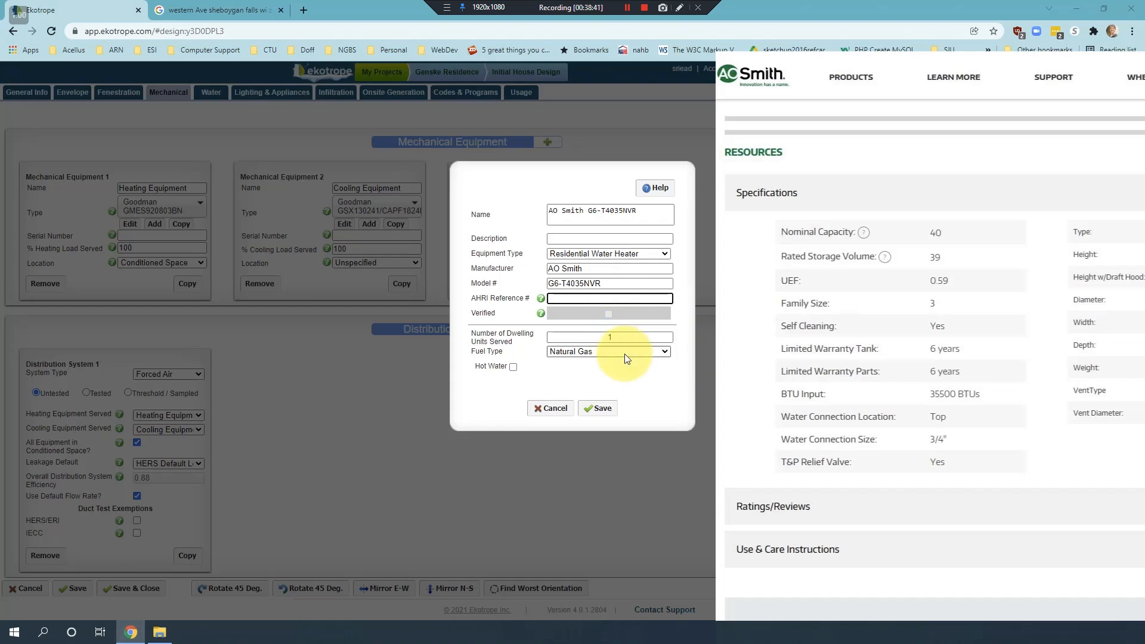
# - Enable hot water for the water heater and give it a UEF of 0.59 and a tank capacity of 39 gallons
pyautogui.click(512, 366)
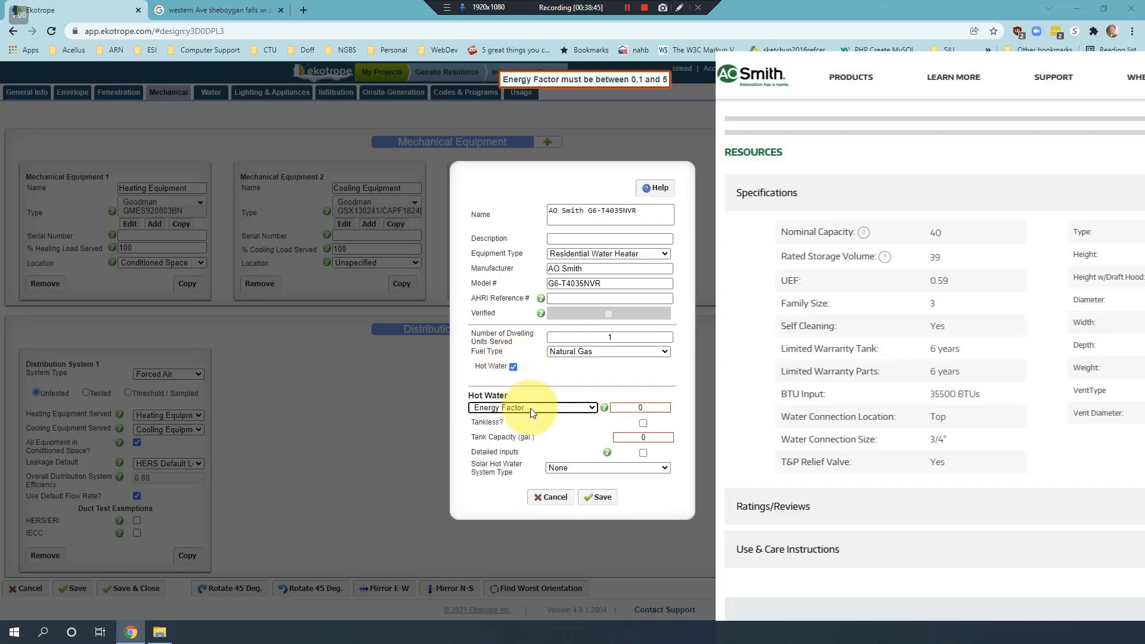
pyautogui.click(591, 409)
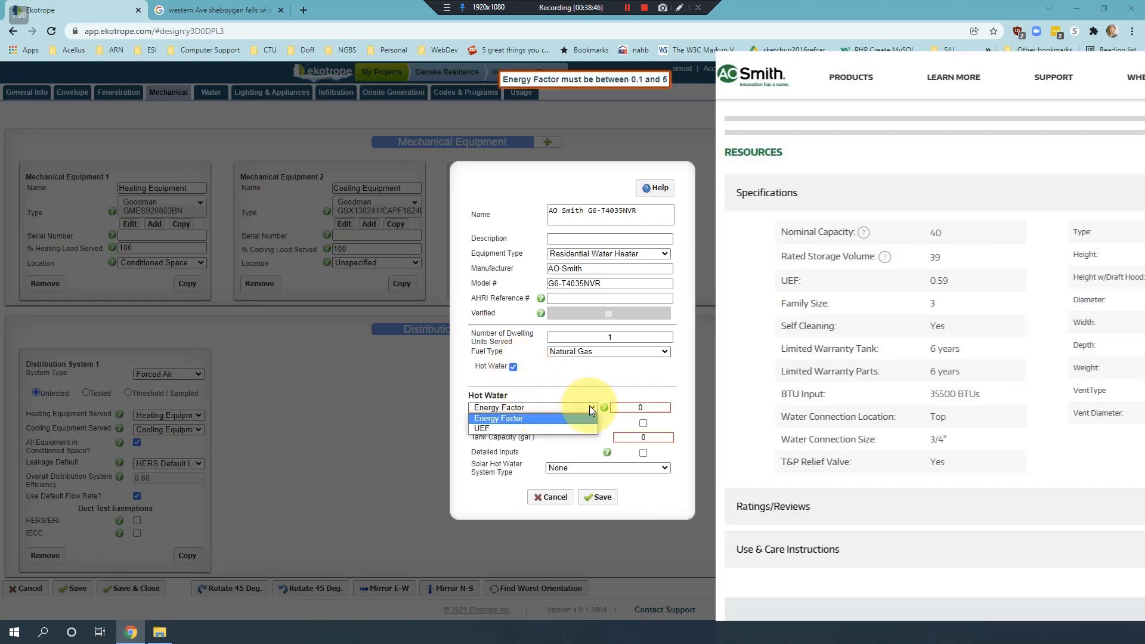
pyautogui.click(496, 425)
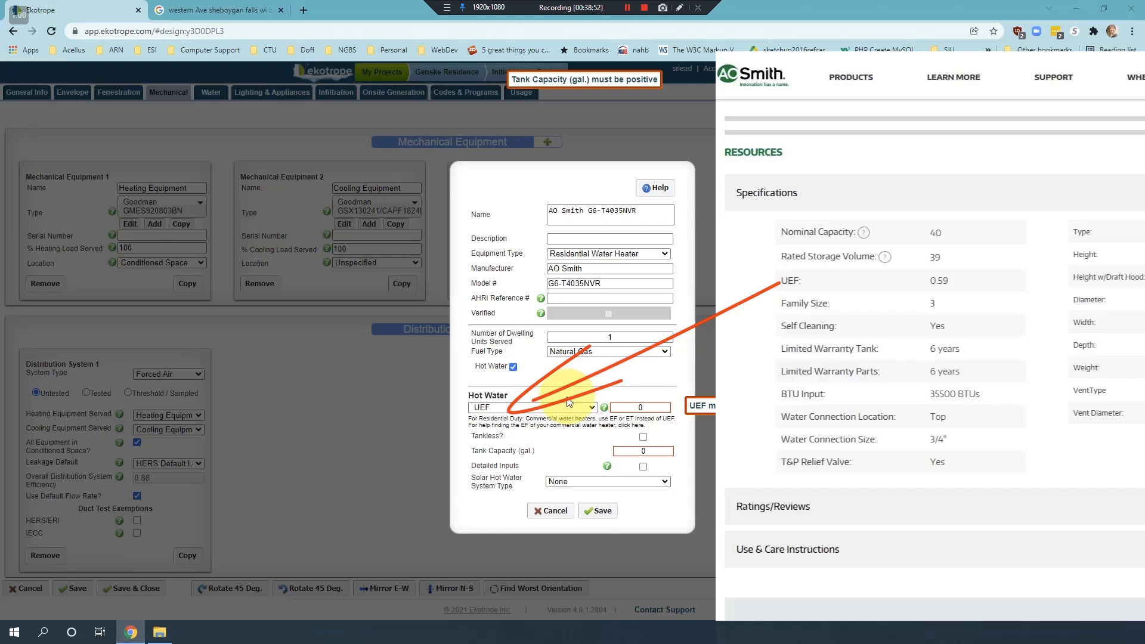
pyautogui.press('Tab')
pyautogui.write('0.59')
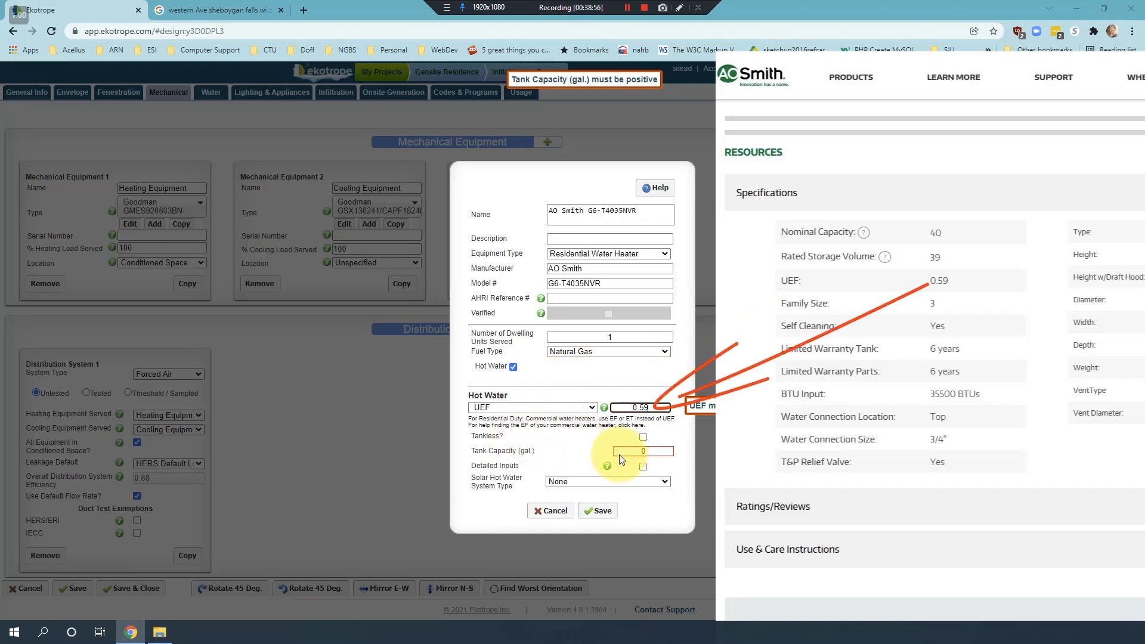
pyautogui.doubleClick(651, 450)
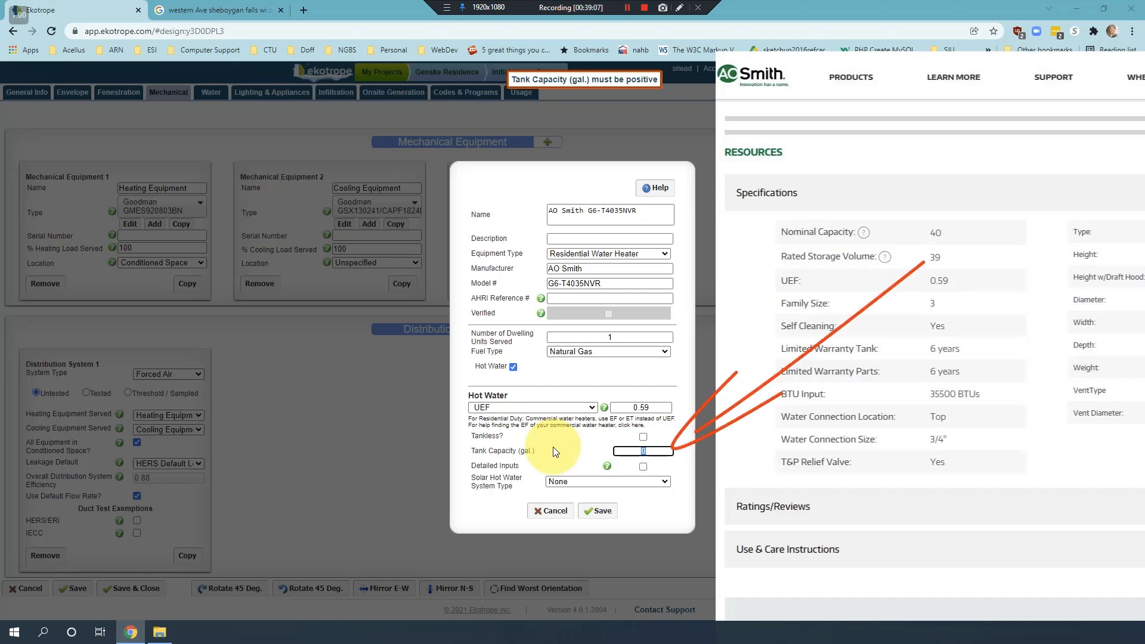
pyautogui.write('39')
pyautogui.click(643, 467)
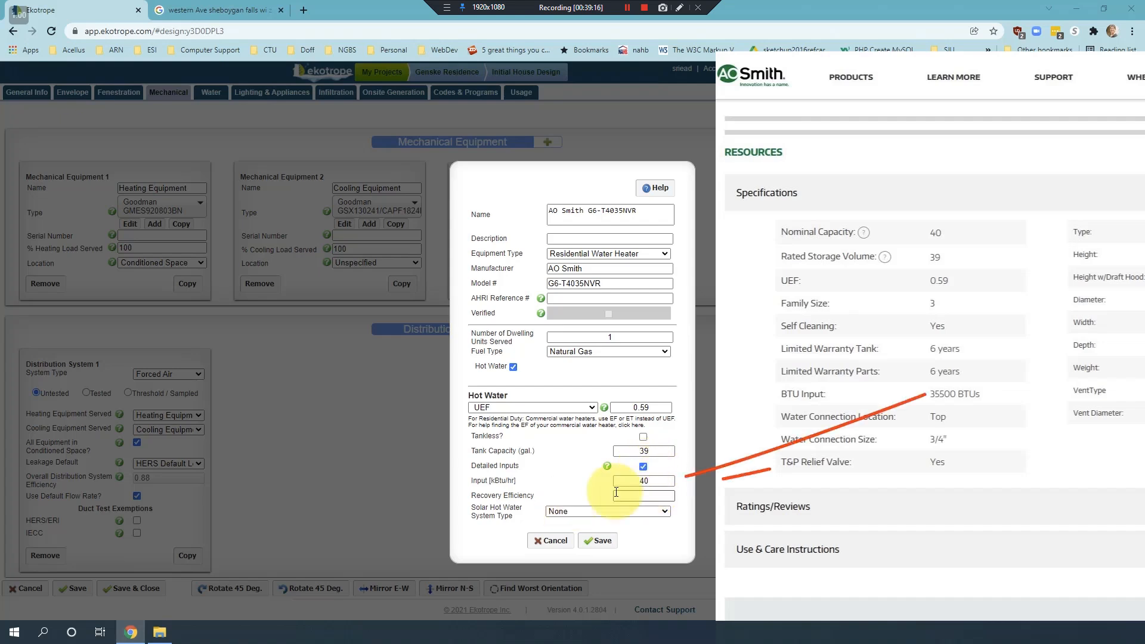
pyautogui.doubleClick(645, 482)
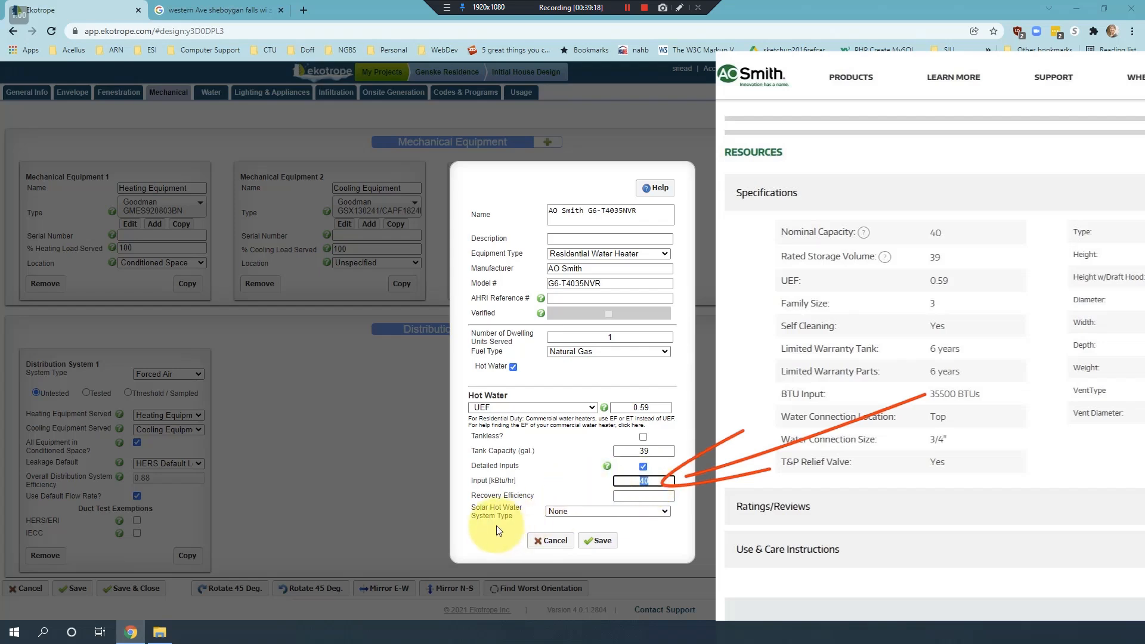
pyautogui.write('35.5')
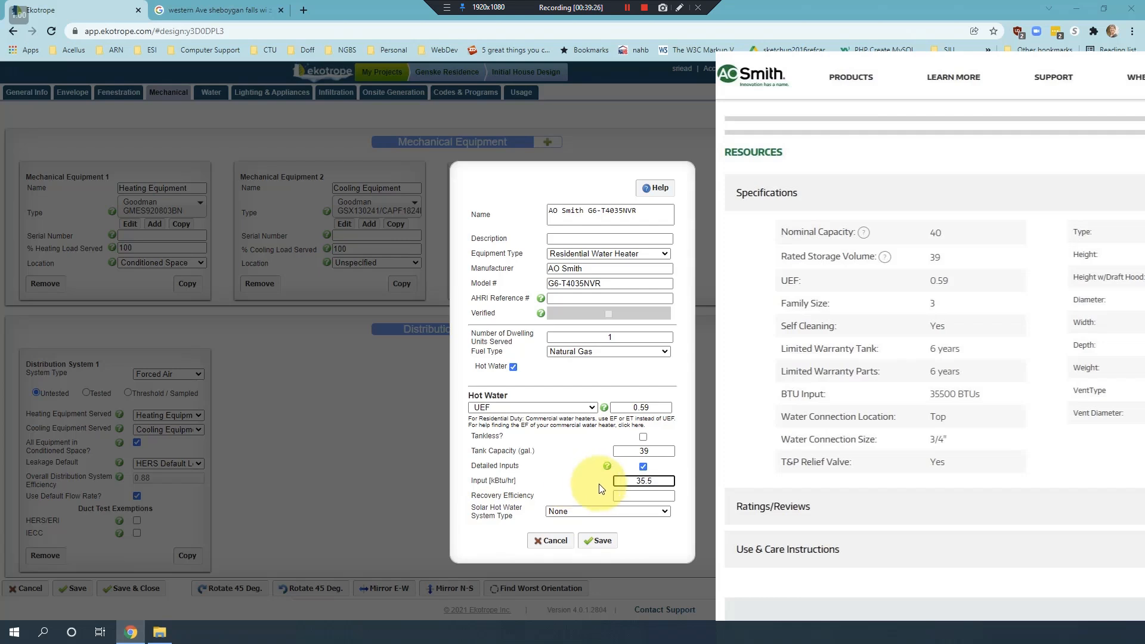
pyautogui.click(643, 466)
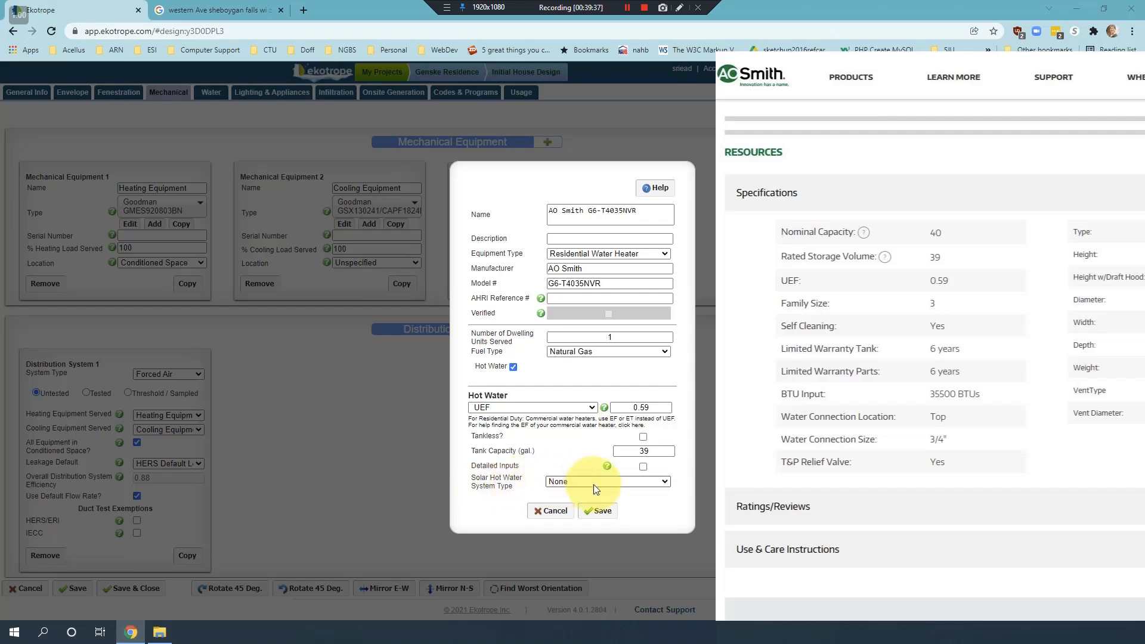
# - Save the water heater definition, then reopen it and add the description "39 Gal 0.59 UEF Tank Water Heater"
pyautogui.click(607, 513)
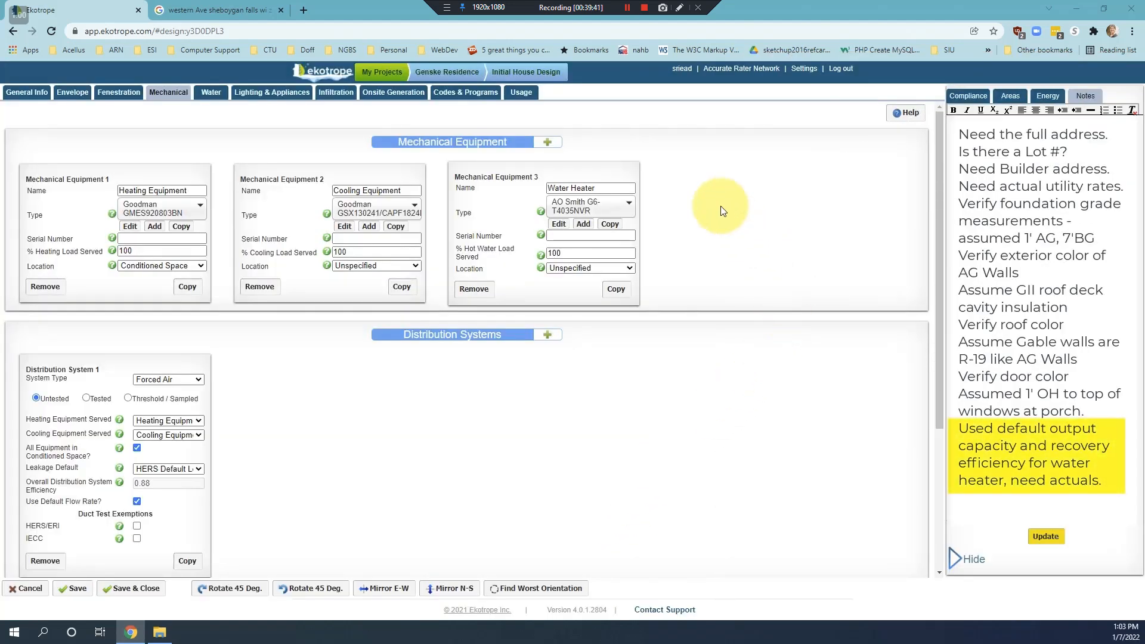
pyautogui.click(559, 224)
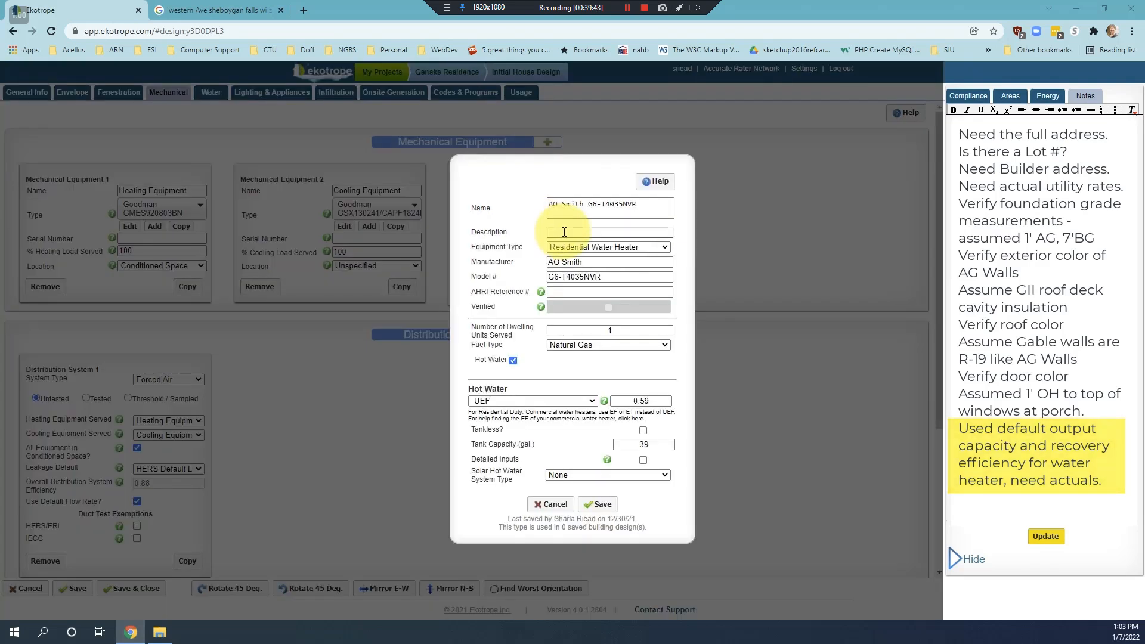
pyautogui.click(564, 231)
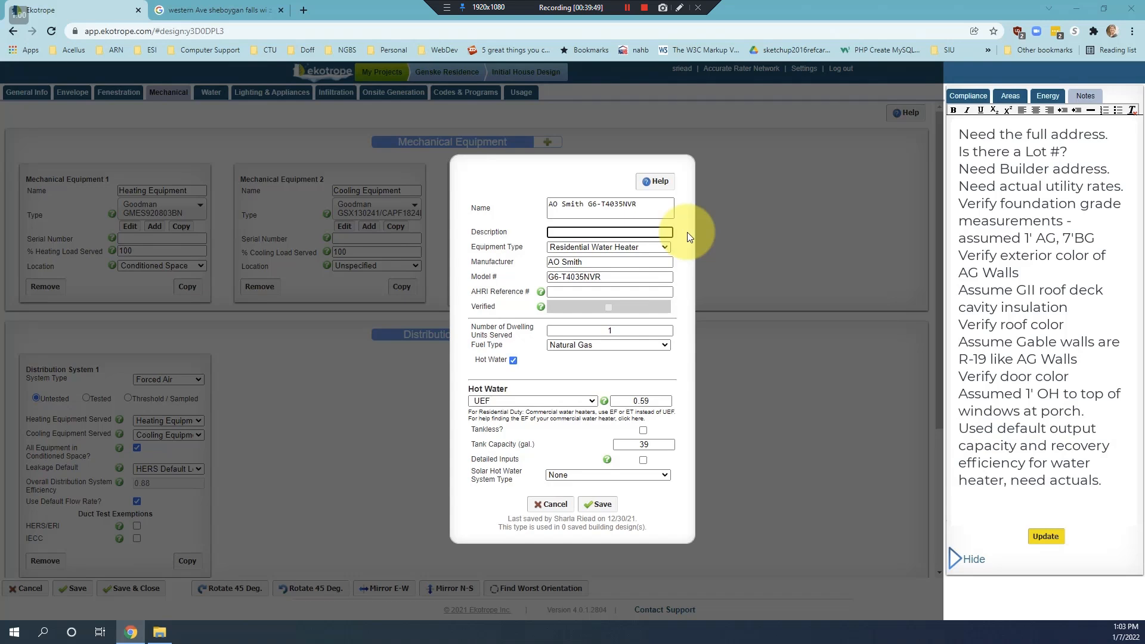
pyautogui.write('39 Gal 0.59 UEF')
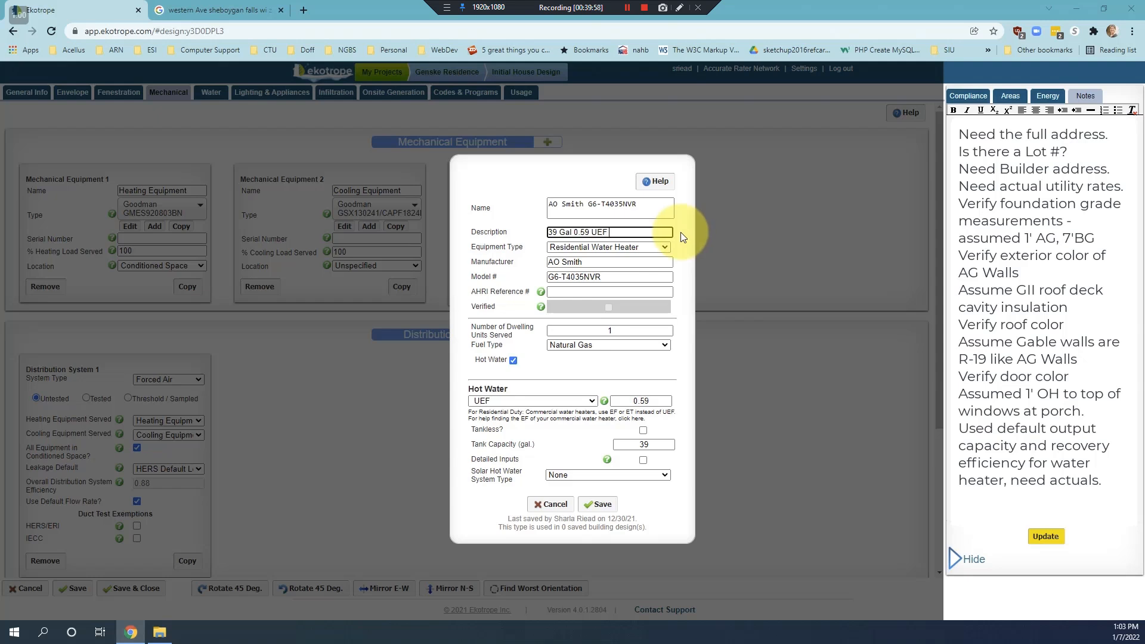
pyautogui.write(' Tank Water Heater')
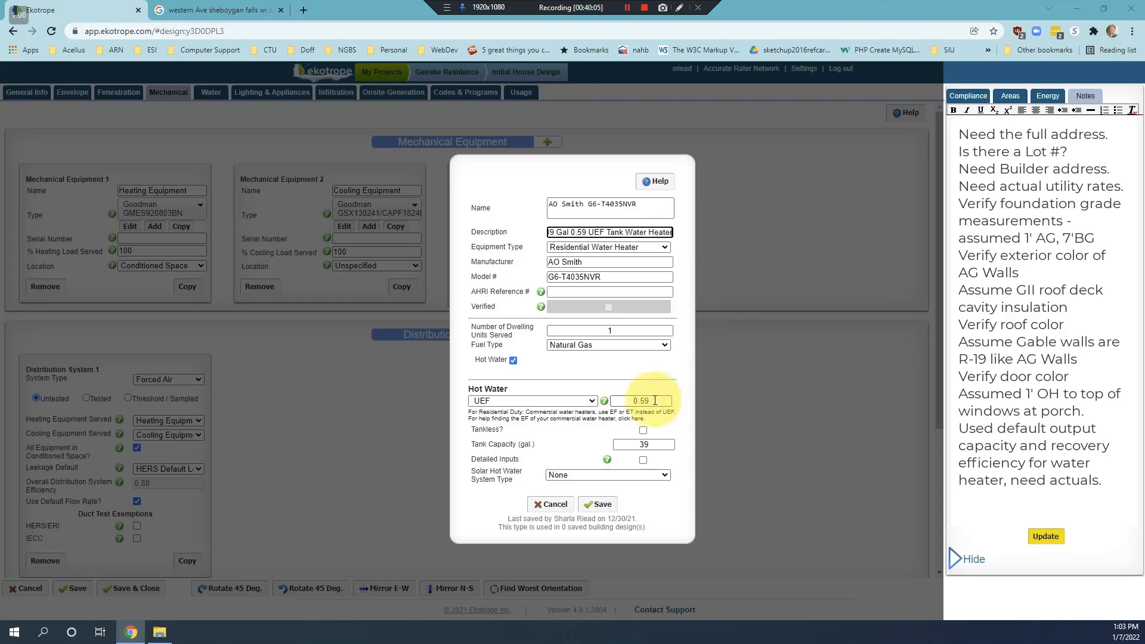
pyautogui.click(598, 503)
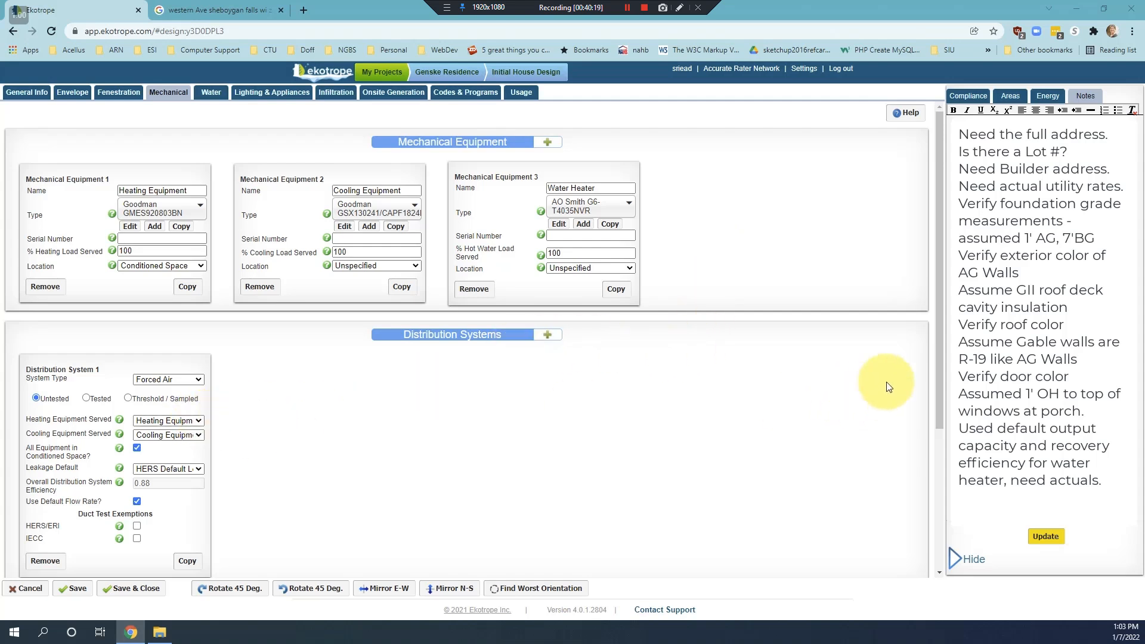
# - Mark Distribution System 1 as tested, serving Heating Equipment for heating and Cooling Equipment for cooling
pyautogui.moveTo(938, 352); pyautogui.dragTo(933, 446)
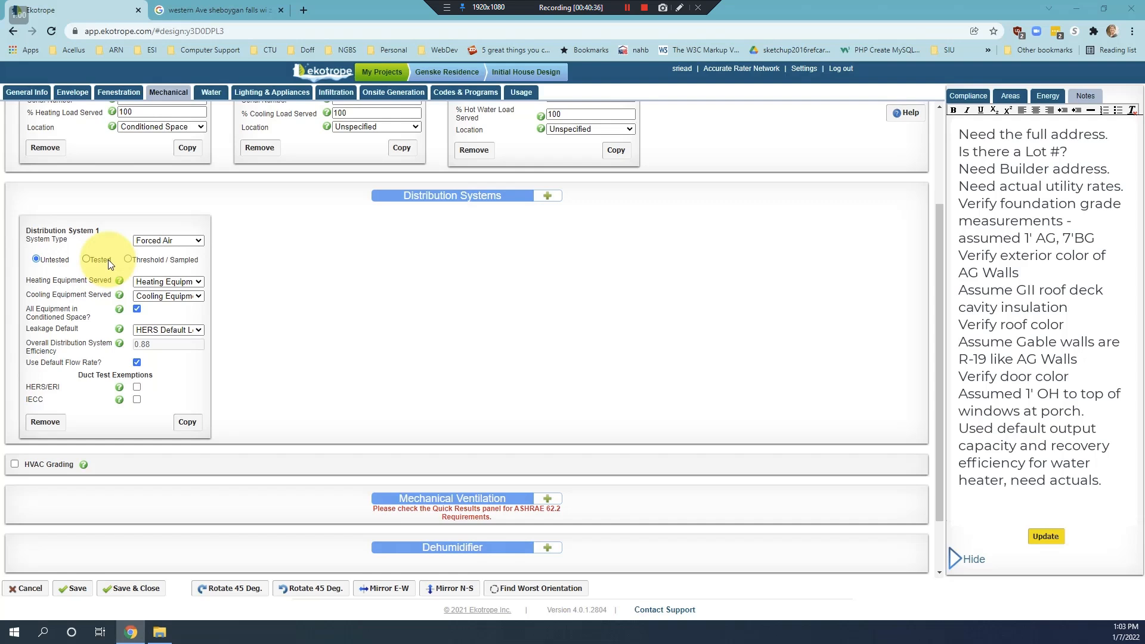
pyautogui.click(86, 258)
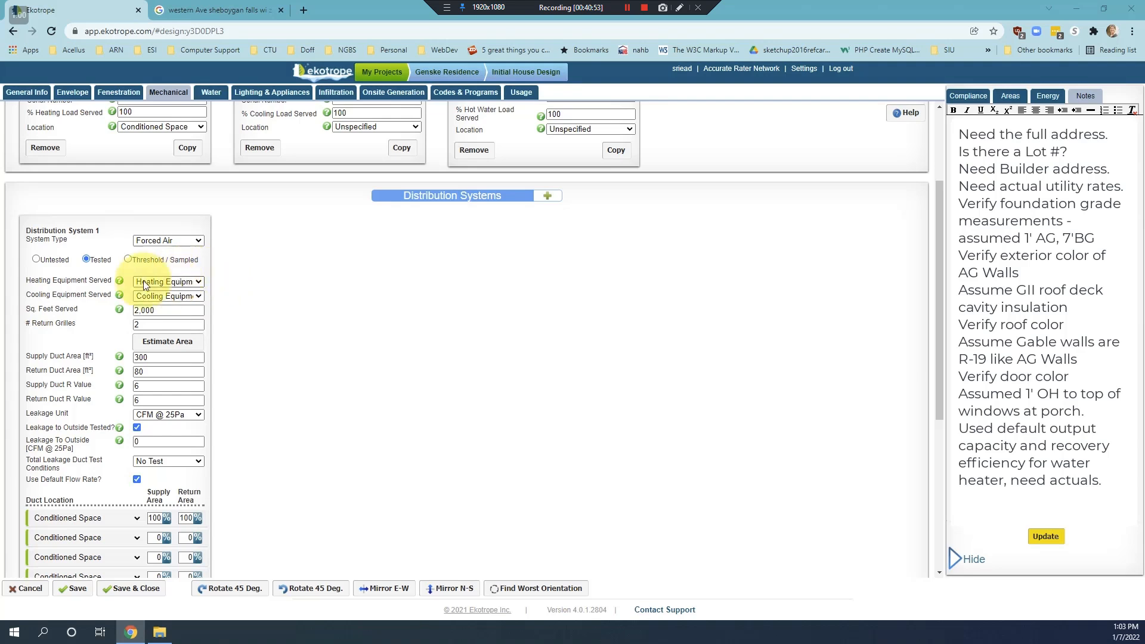
pyautogui.click(199, 281)
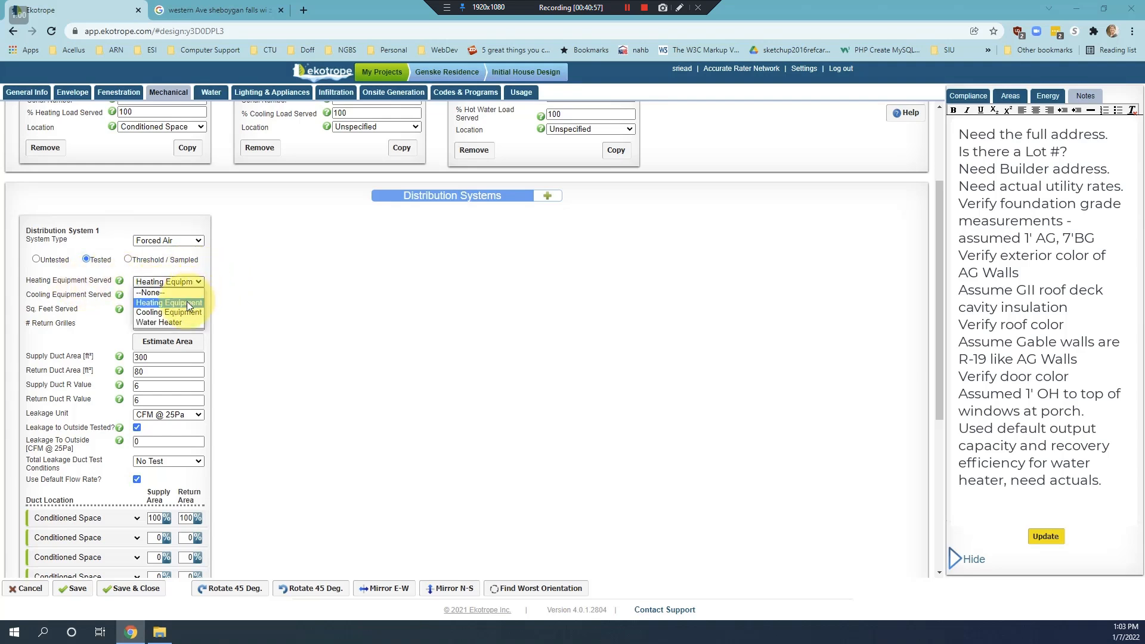
pyautogui.click(188, 301)
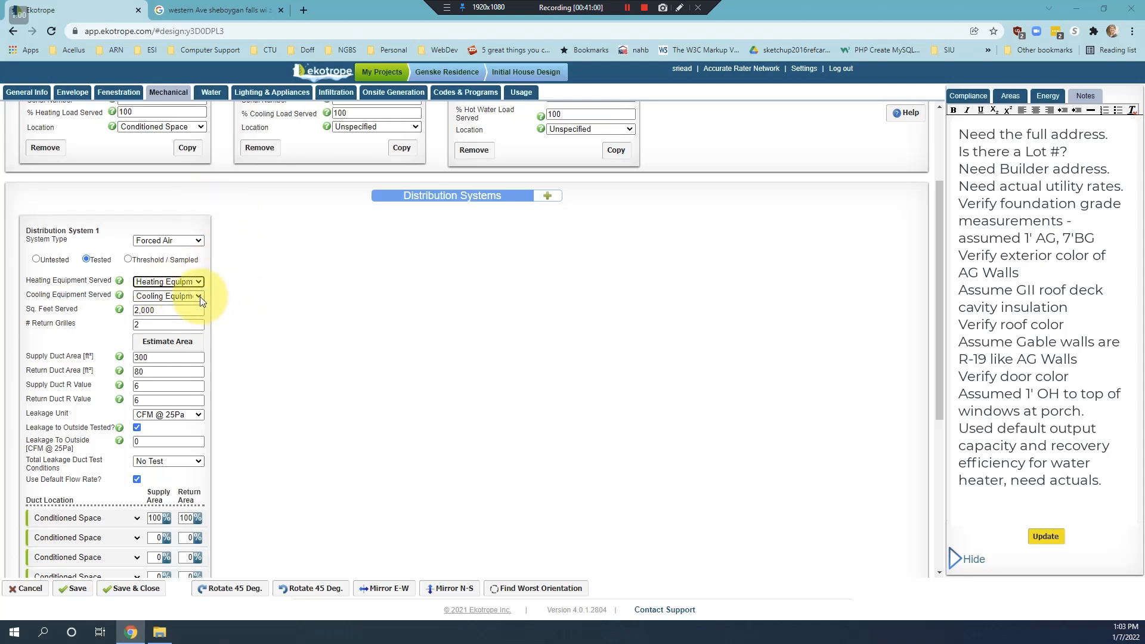
pyautogui.click(199, 297)
pyautogui.click(200, 296)
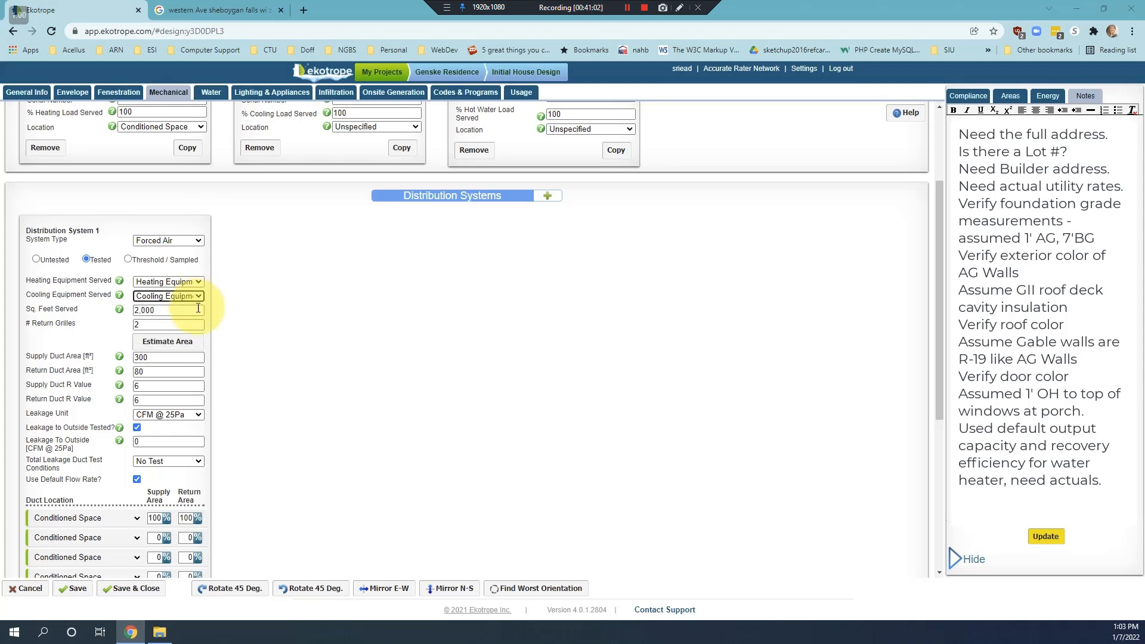
# - Set Distribution System 1 to serve 2790 square feet with 1 return grille
pyautogui.moveTo(156, 308); pyautogui.dragTo(130, 311)
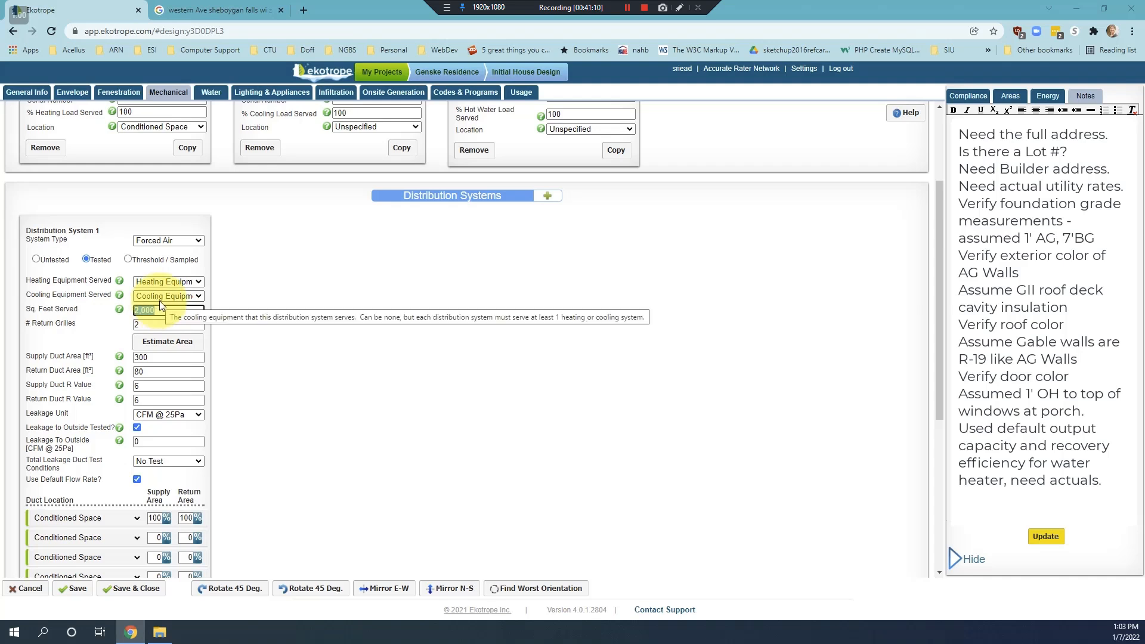
pyautogui.write('2790')
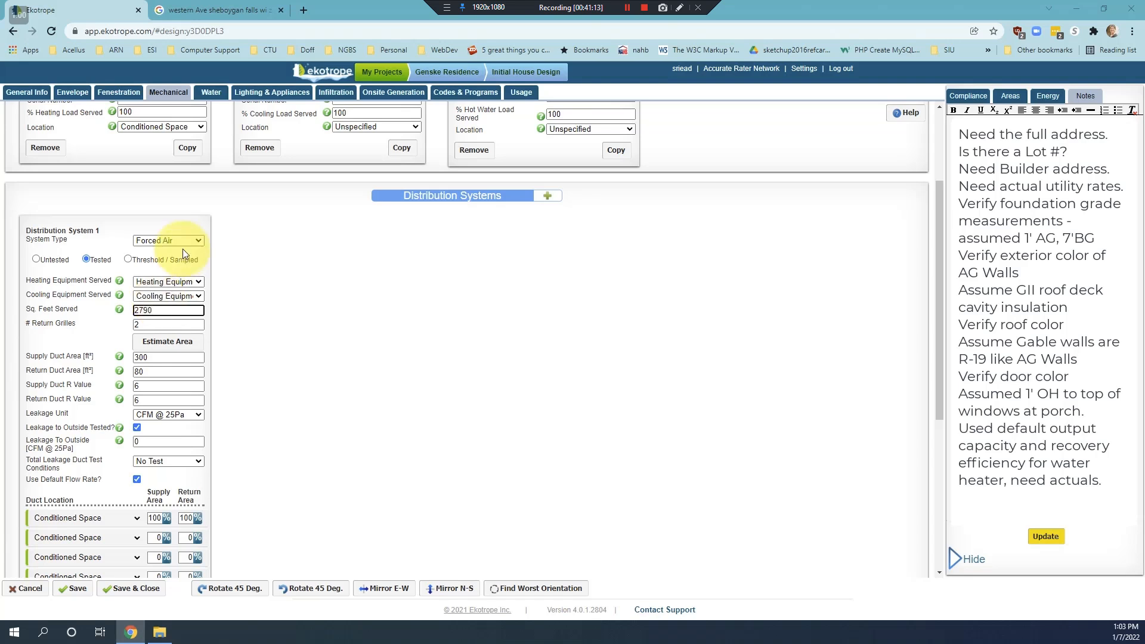
pyautogui.press('Tab')
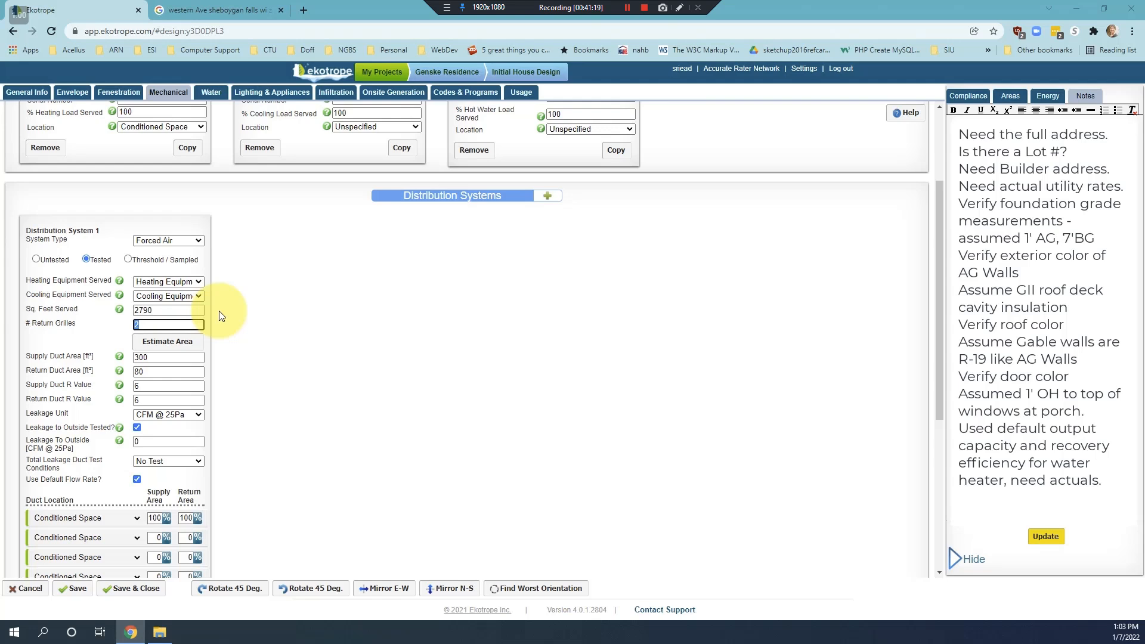
pyautogui.write('1')
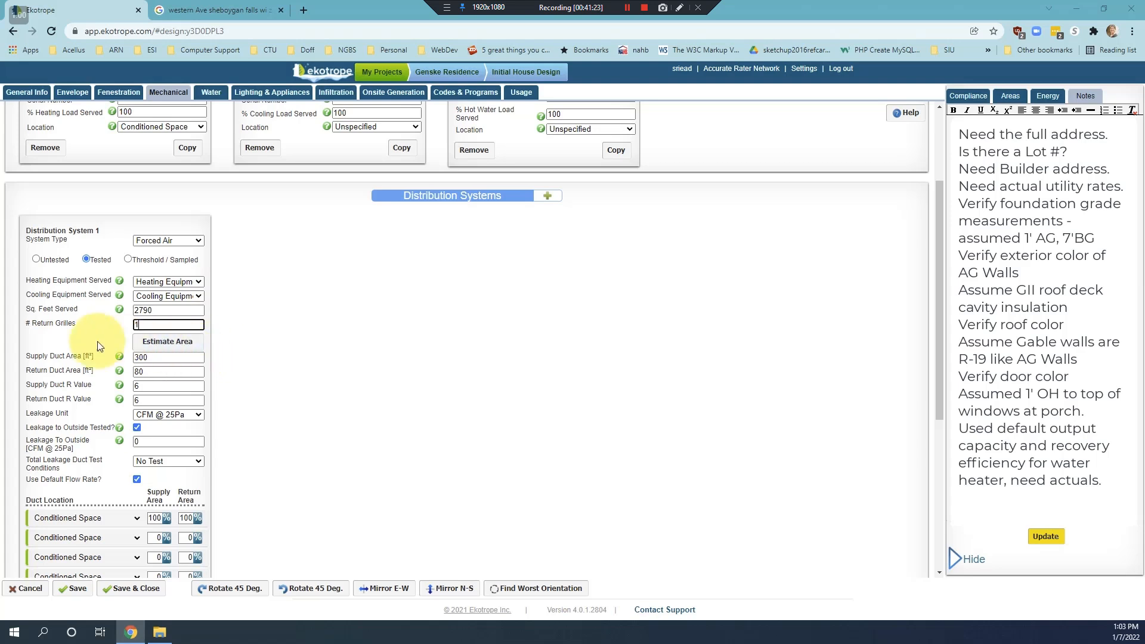
# - Estimate the duct areas for Distribution System 1 and set both the supply and return duct R values to 0
pyautogui.click(182, 348)
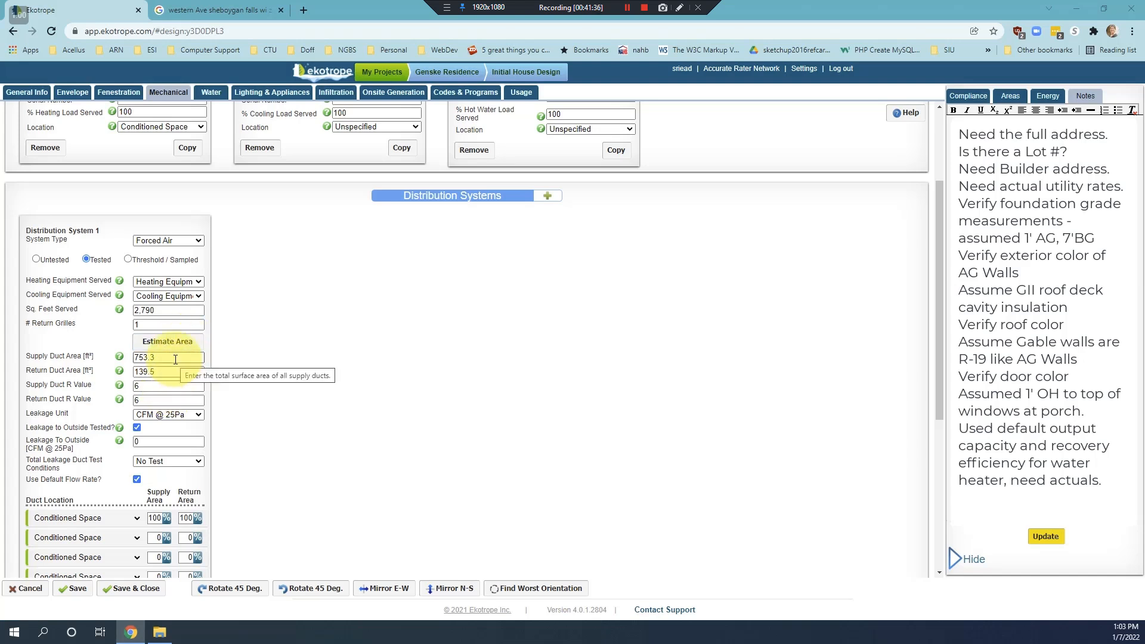
pyautogui.click(134, 386)
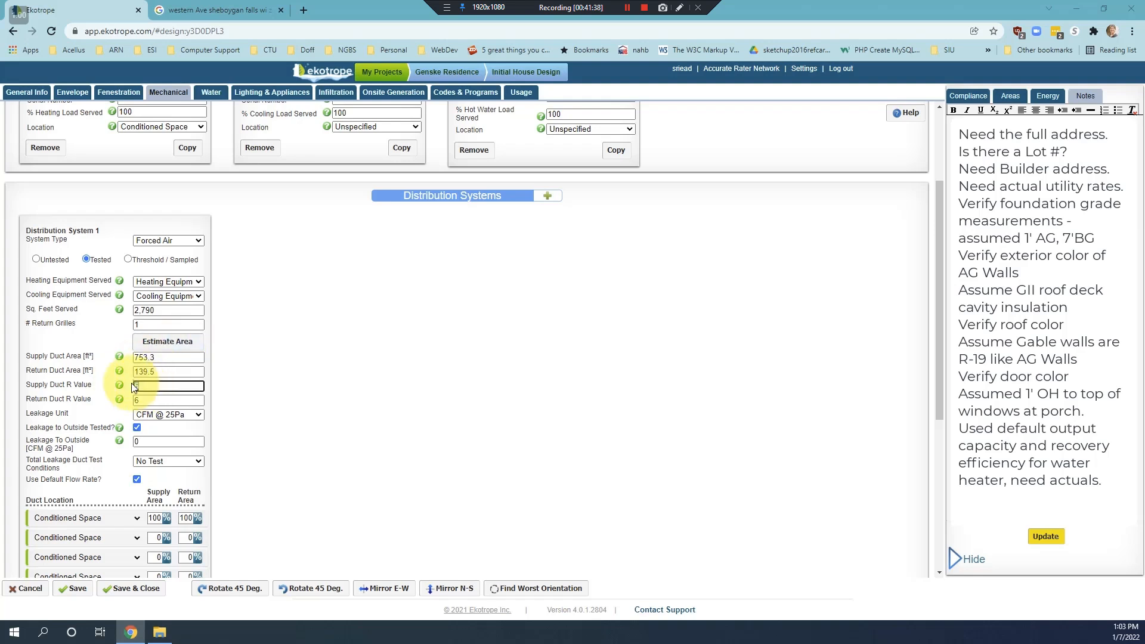
pyautogui.write('0')
pyautogui.click(138, 399)
pyautogui.write('0')
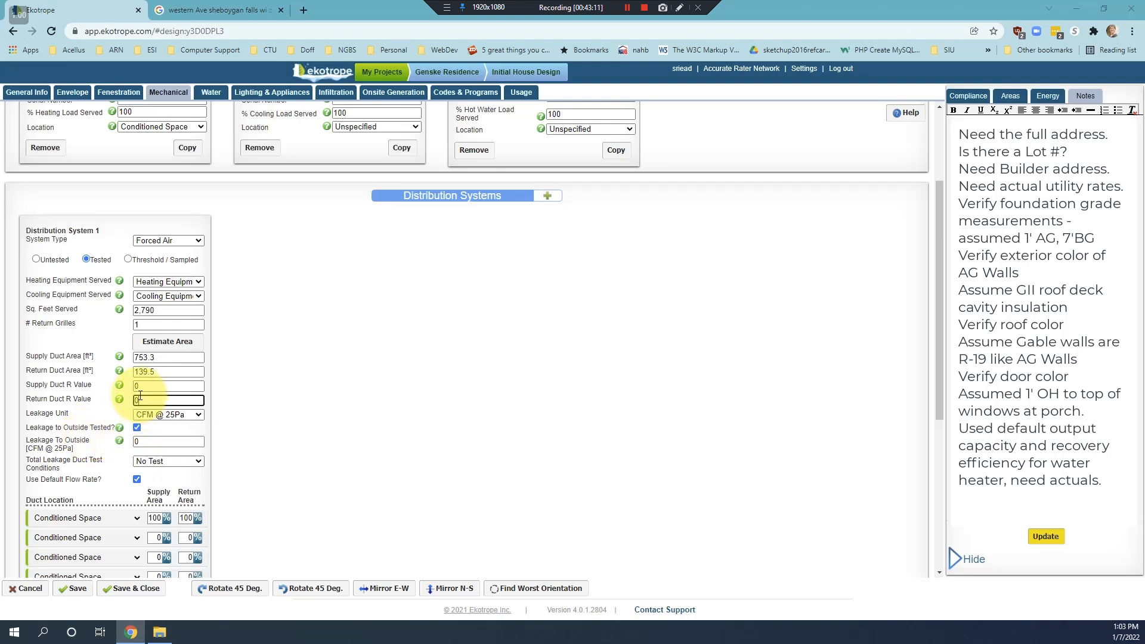
# - Set leakage to outside to 167.4 CFM @ 25Pa and add a post-construction total leakage test of 167.4 CFM @ 25Pa
pyautogui.click(145, 440)
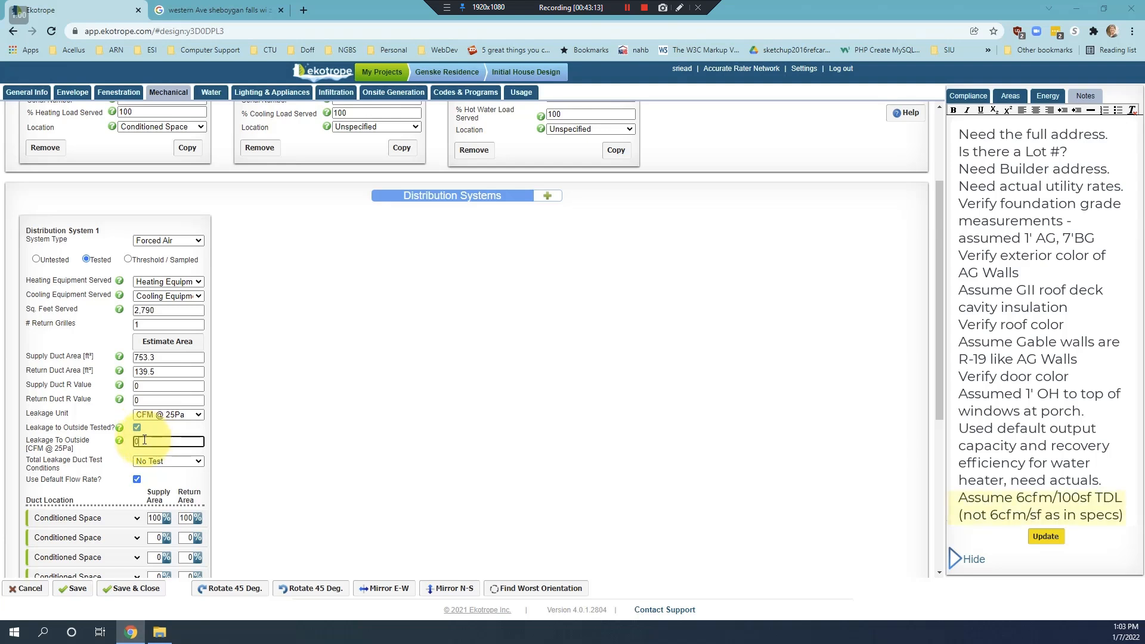
pyautogui.write('167.4')
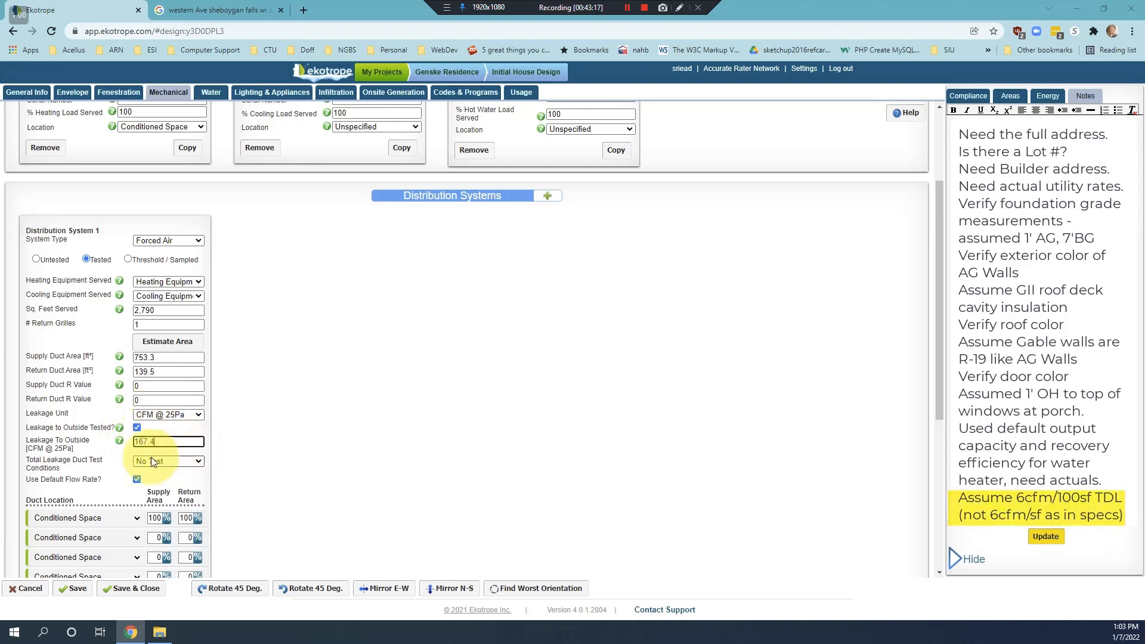
pyautogui.click(199, 462)
pyautogui.click(195, 481)
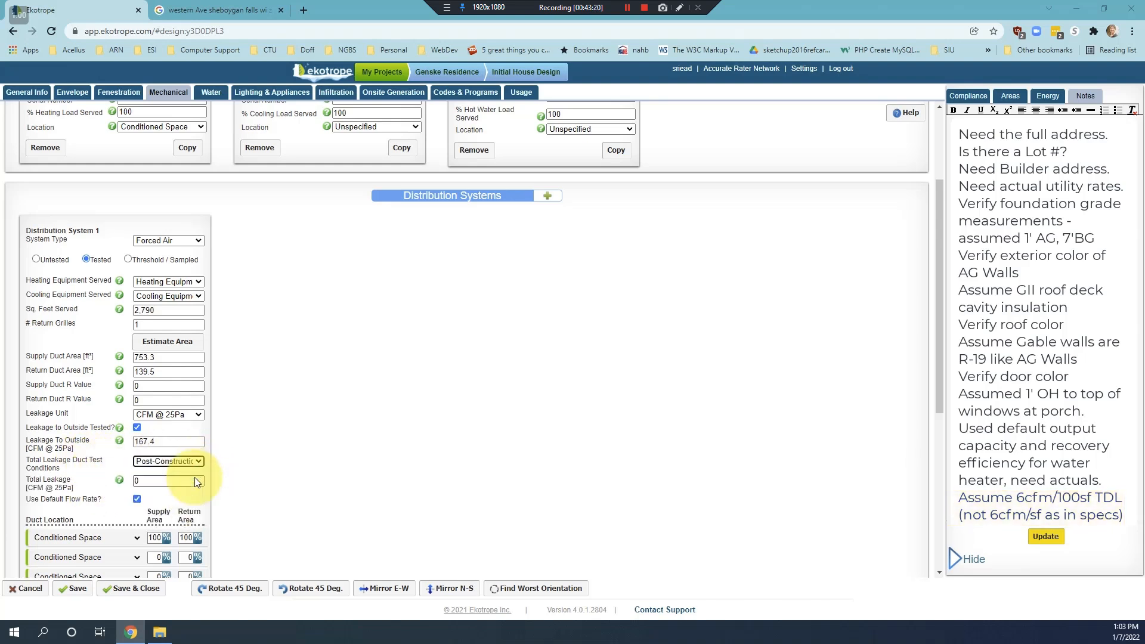
pyautogui.click(139, 481)
pyautogui.moveTo(123, 476)
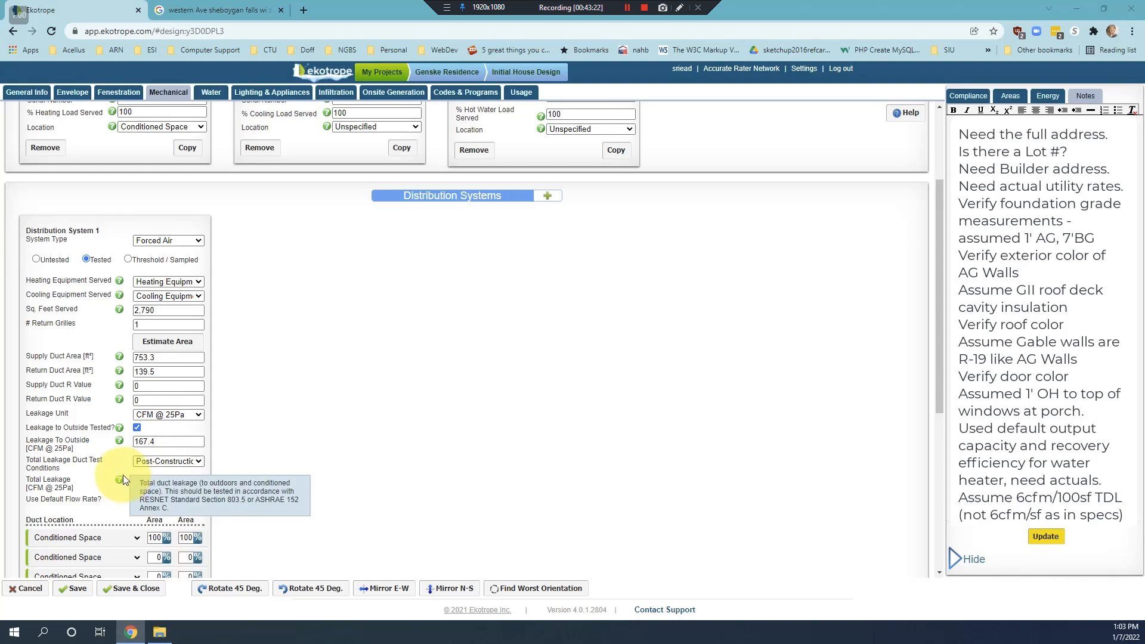
pyautogui.write('167.4')
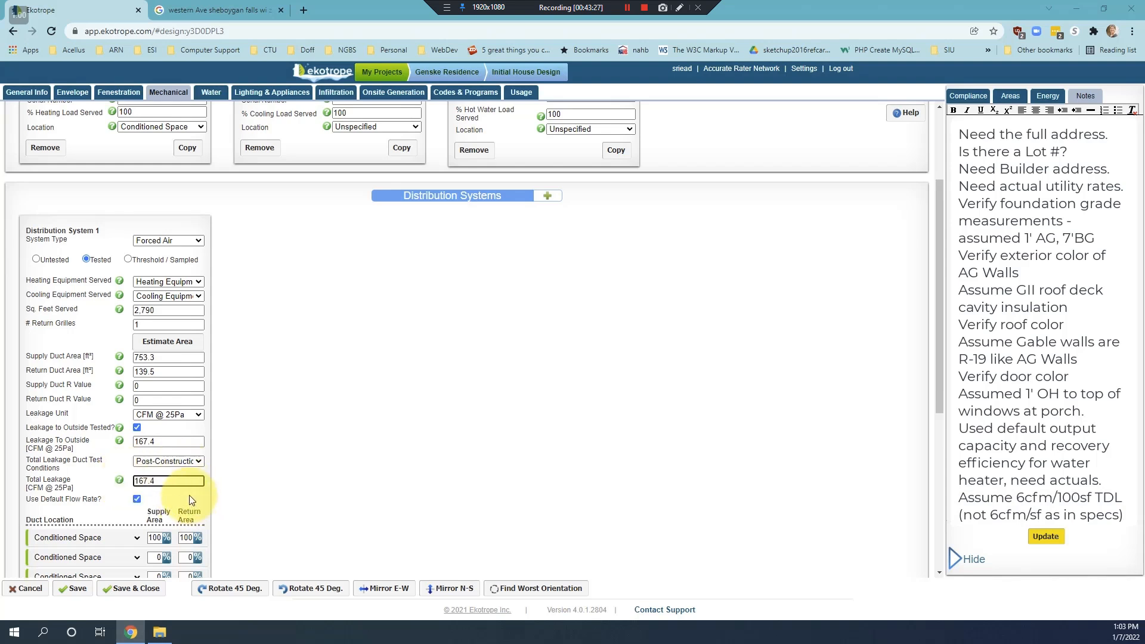
pyautogui.scroll(-2, 189, 495)
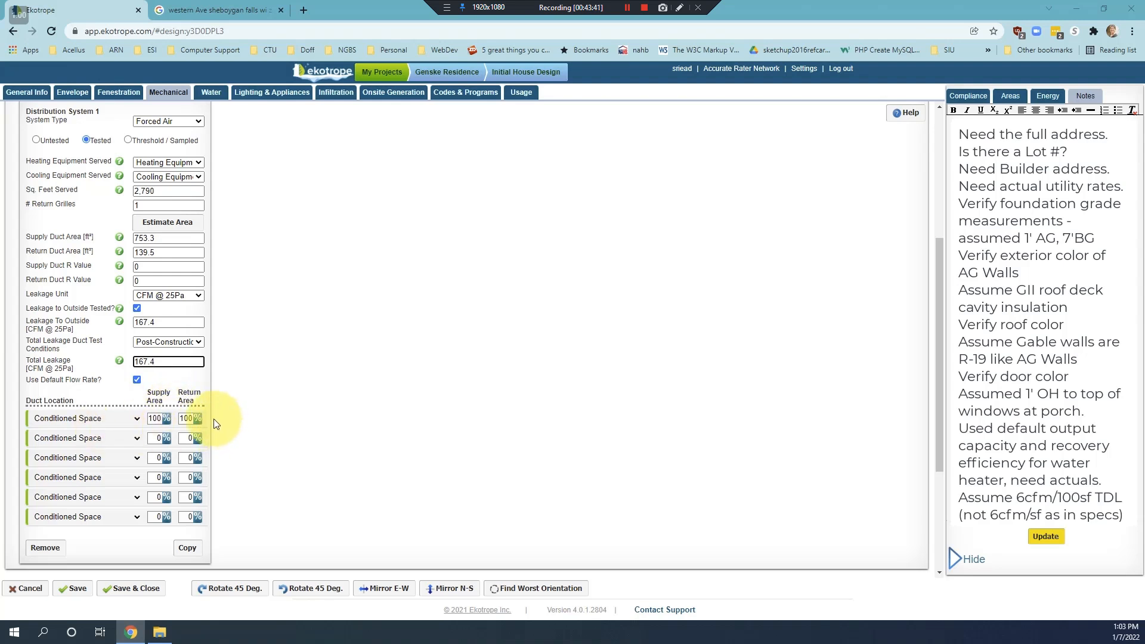
pyautogui.click(187, 405)
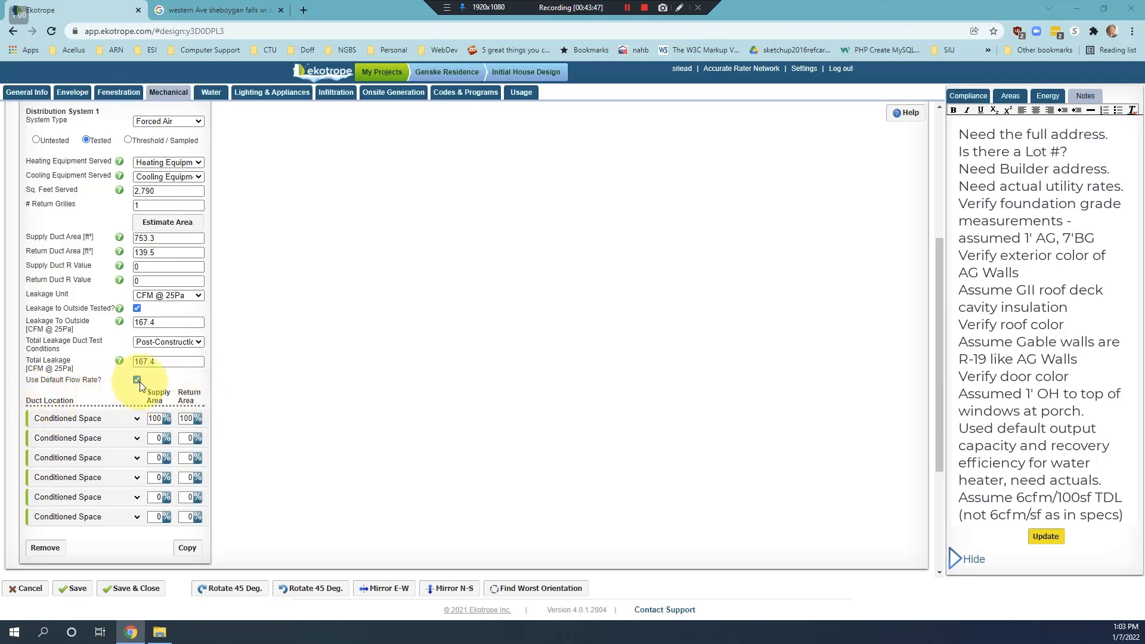
pyautogui.click(137, 379)
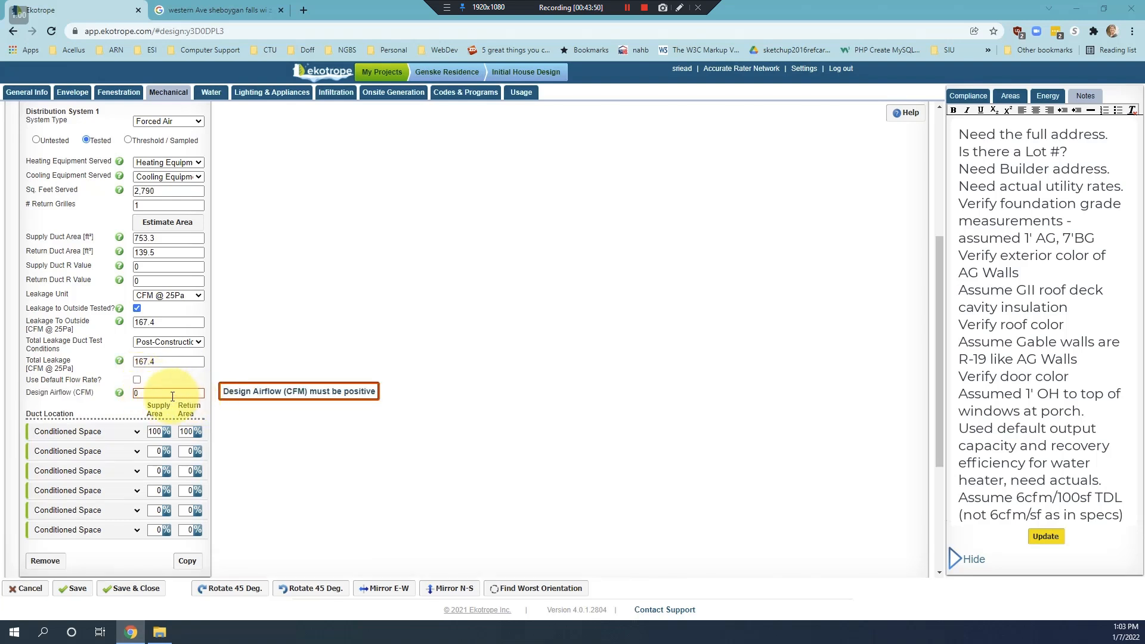
pyautogui.click(137, 380)
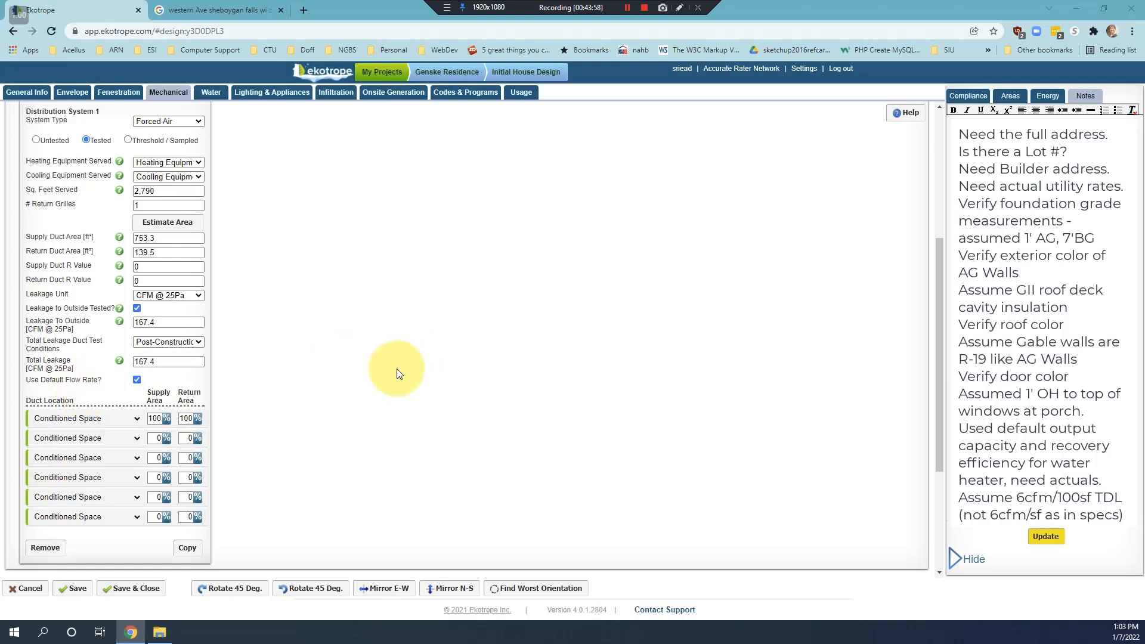
# - Add a mechanical ventilation system to the house and set its ventilation type to ERV
pyautogui.scroll(-1, 398, 368)
pyautogui.scroll(-2, 388, 367)
pyautogui.scroll(-2, 519, 286)
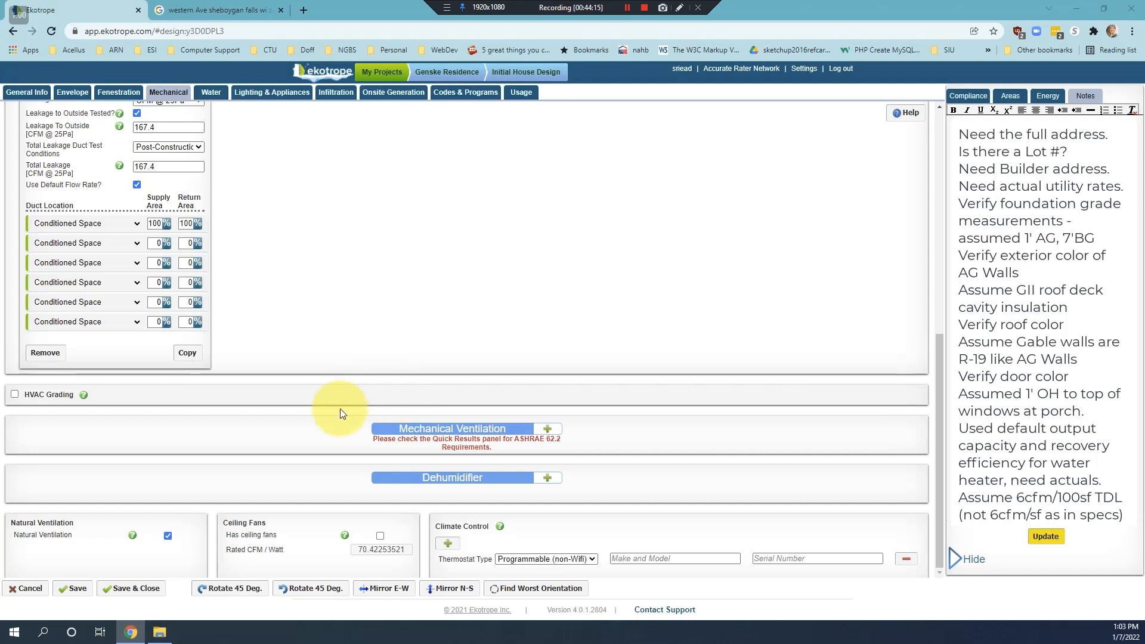
pyautogui.click(547, 428)
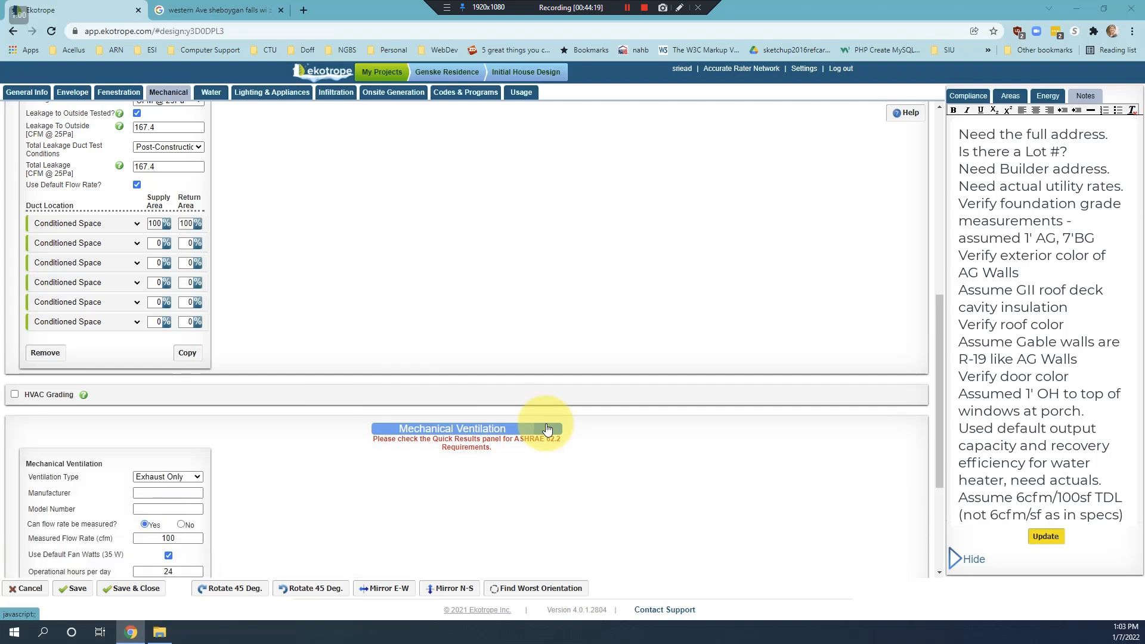
pyautogui.scroll(-1, 297, 444)
pyautogui.scroll(-3, 297, 444)
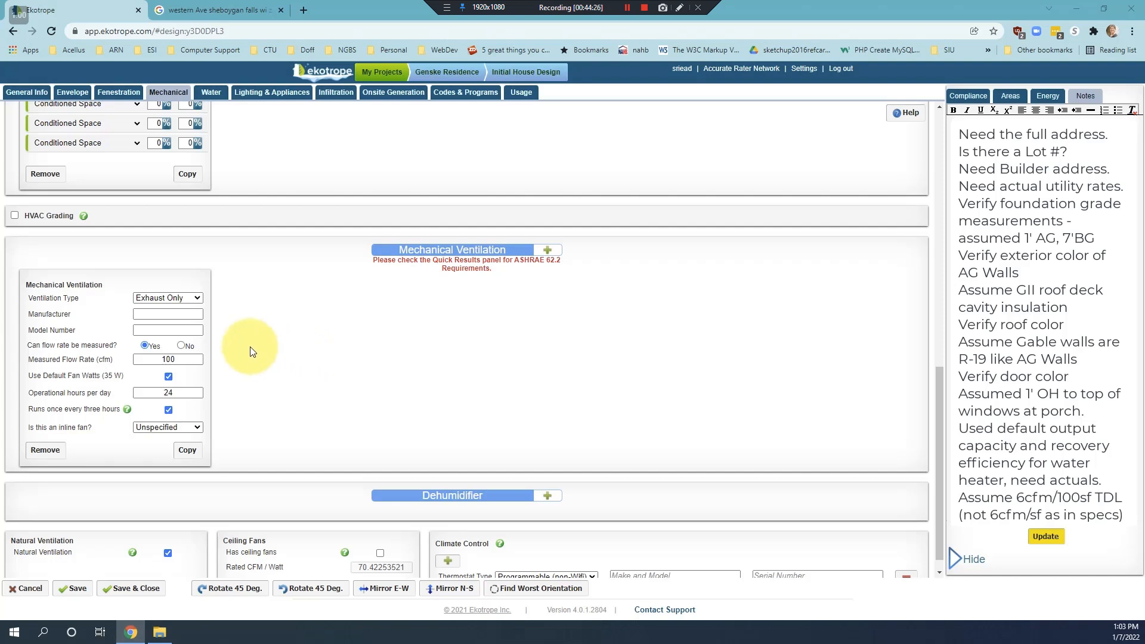
pyautogui.click(195, 298)
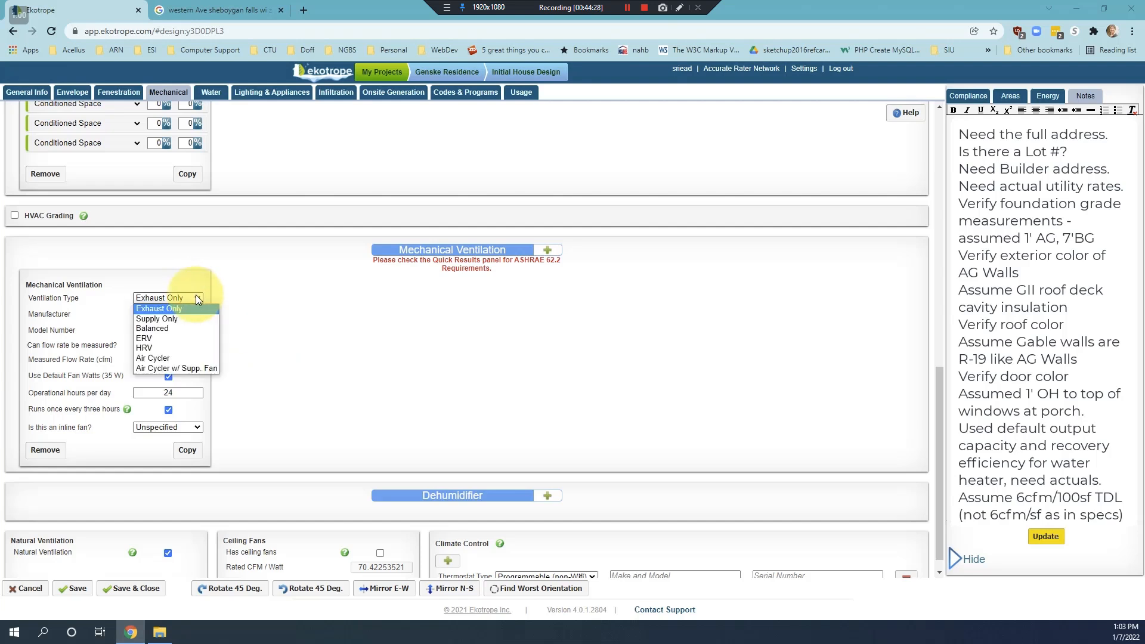
pyautogui.click(160, 338)
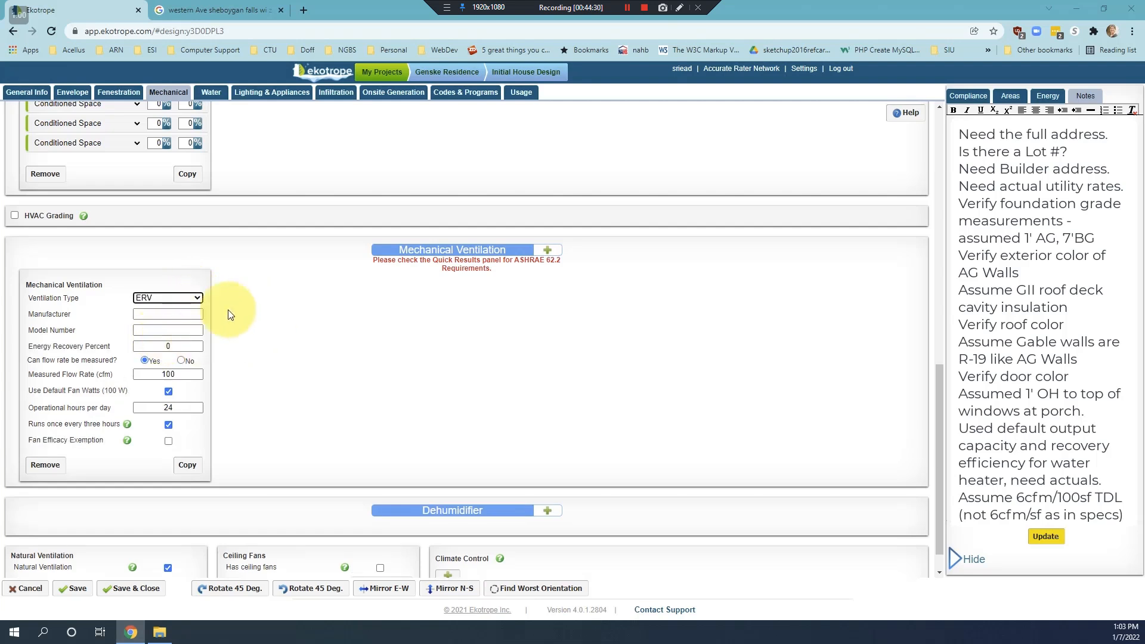
# - Enter Panasonic as the ERV's manufacturer and FV-10VEC1 as its model number
pyautogui.click(163, 314)
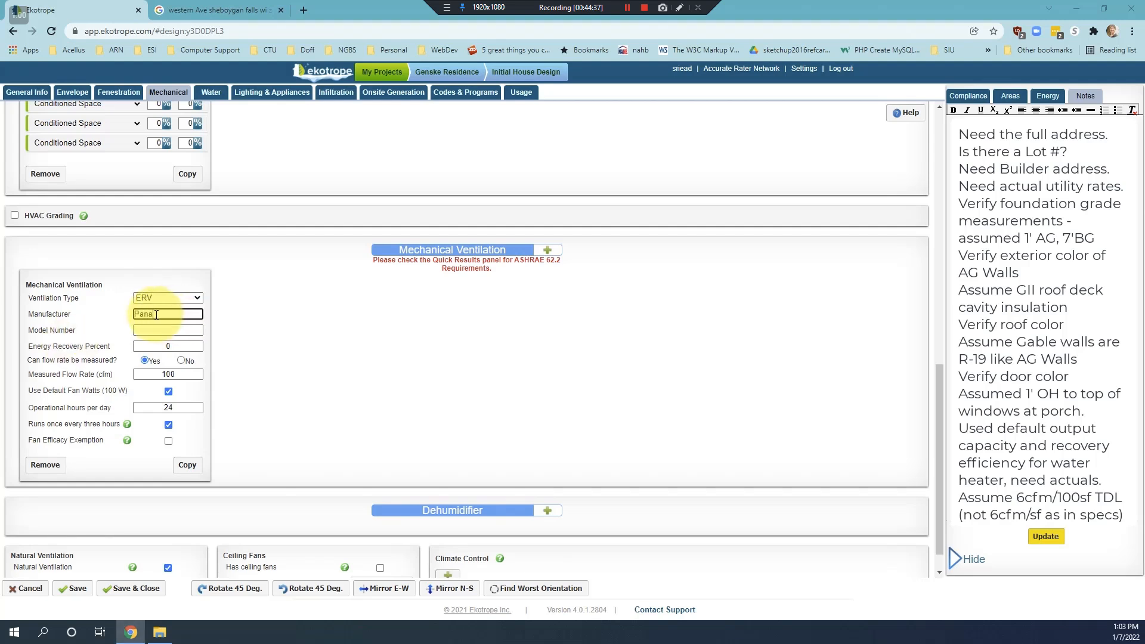
pyautogui.press('Tab')
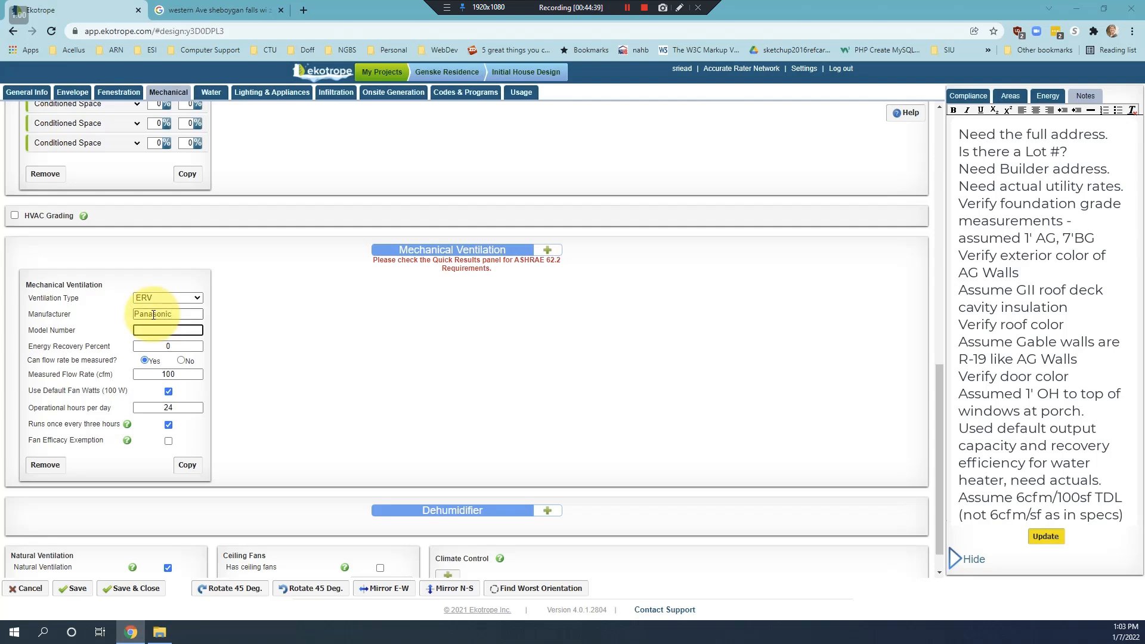
pyautogui.write('FV-10VEC1')
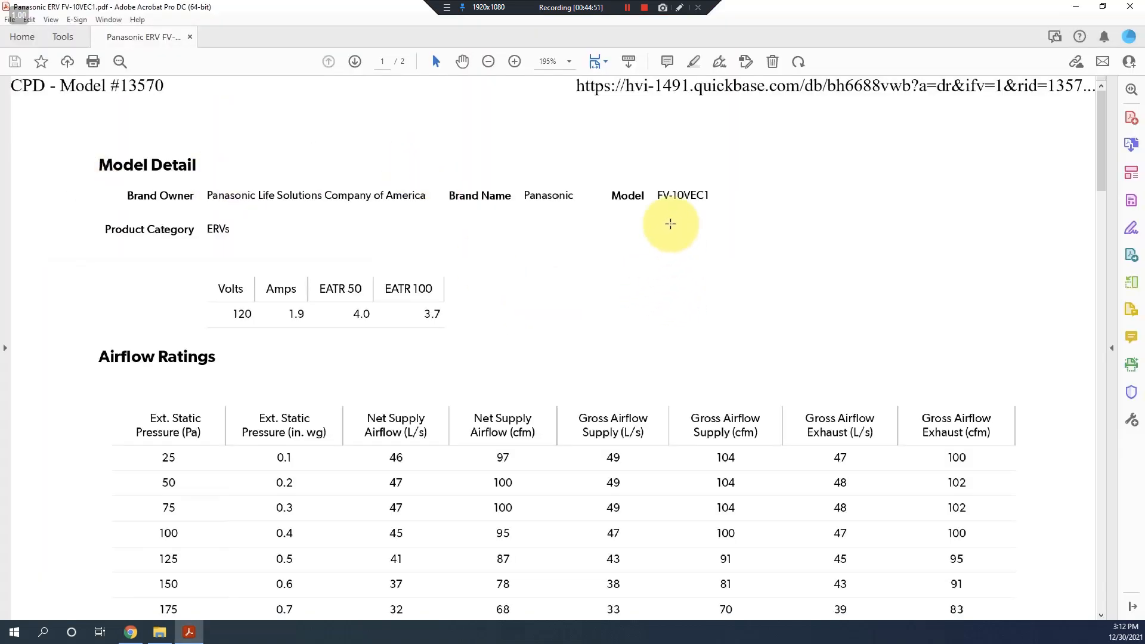
# - Examine the airflow and energy ratings of the Panasonic FV-10VEC1 in the Acrobat data sheet and return to Ekotrope
pyautogui.scroll(-3, 710, 511)
pyautogui.scroll(2, 723, 434)
pyautogui.scroll(-4, 723, 429)
pyautogui.scroll(-5, 726, 414)
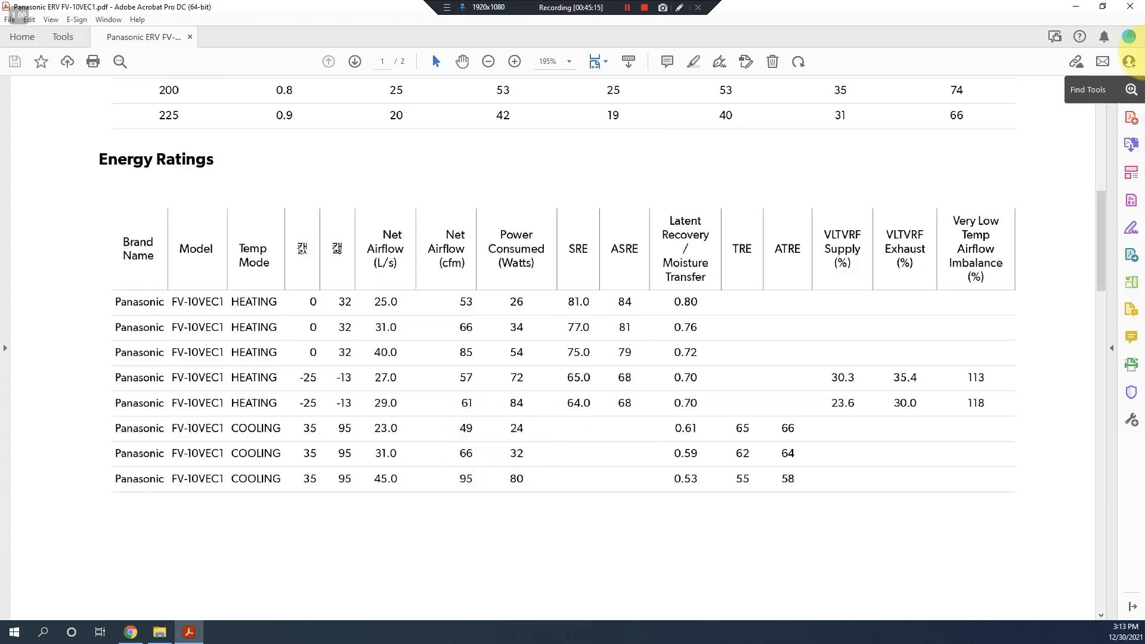
pyautogui.click(1076, 8)
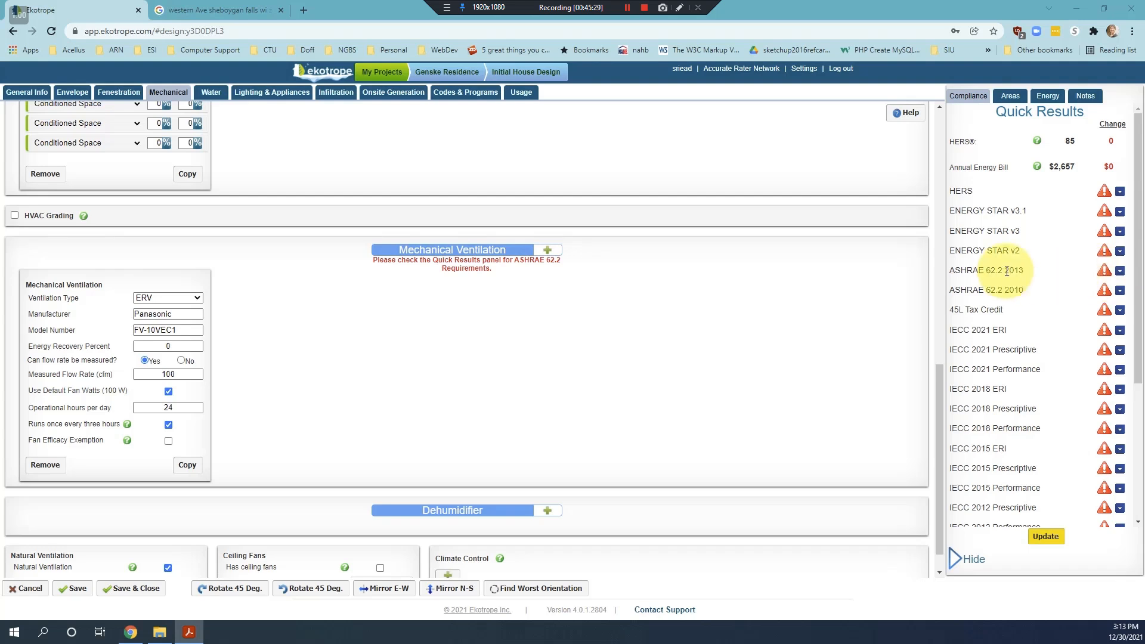
# - Save the model, update the compliance results and expand the ASHRAE 62.2 2010 and 2013 ventilation requirements
pyautogui.click(1049, 538)
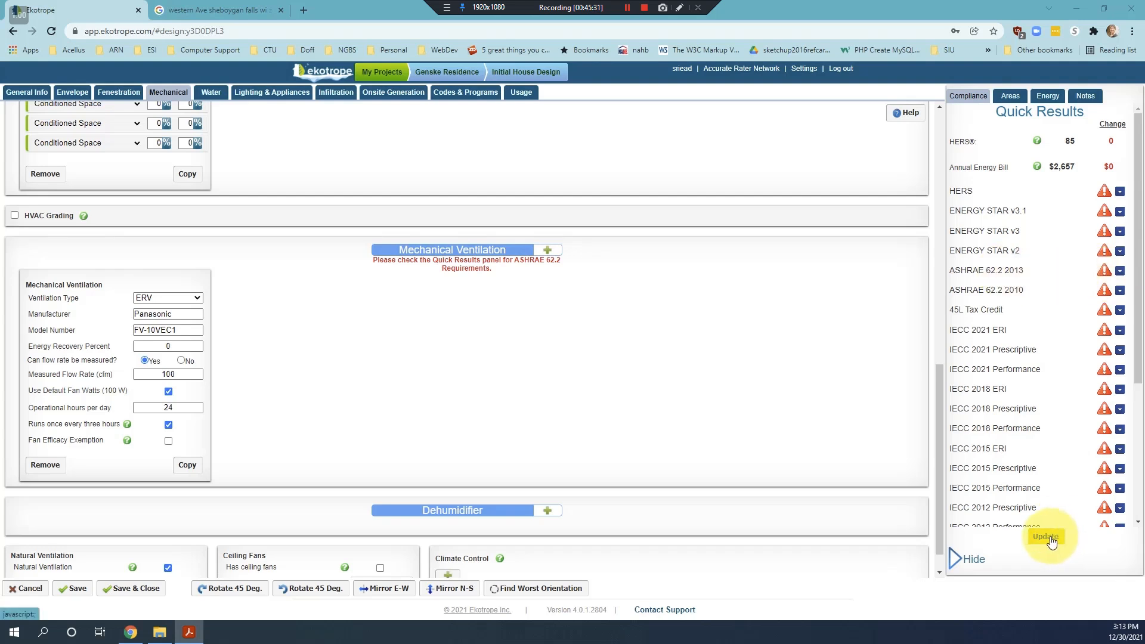
pyautogui.click(73, 596)
pyautogui.click(1049, 537)
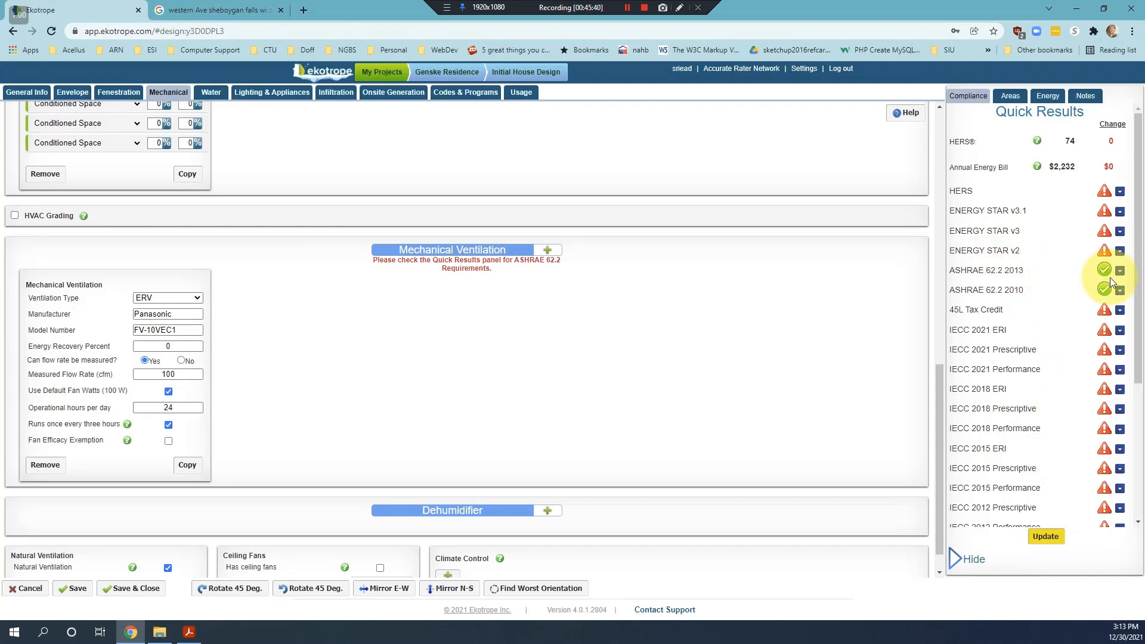
pyautogui.click(1120, 291)
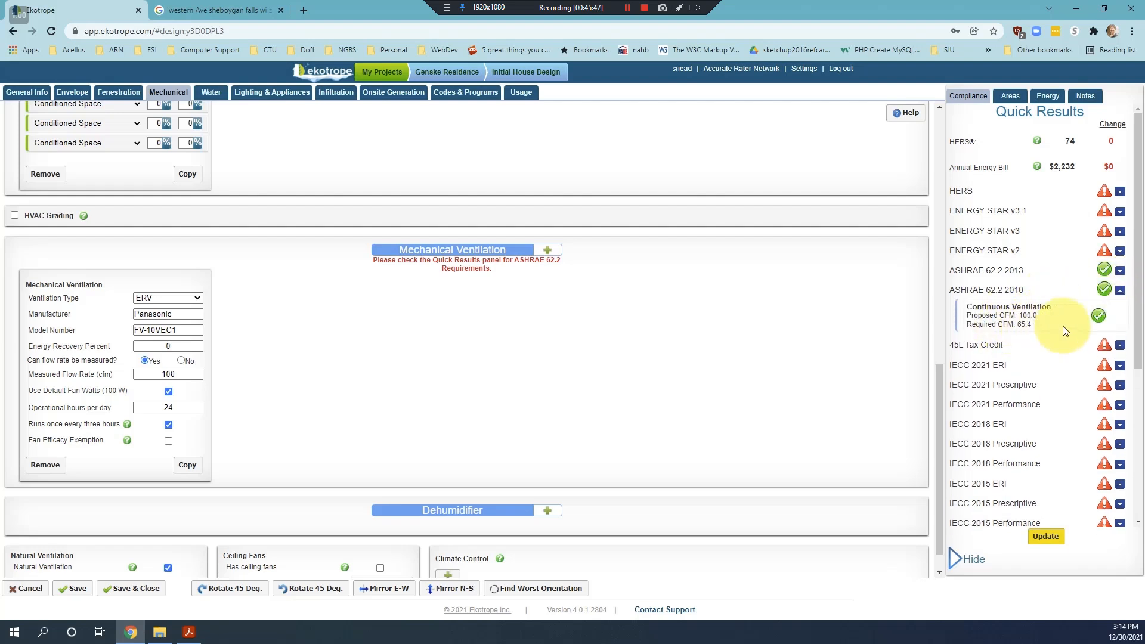
pyautogui.click(1120, 272)
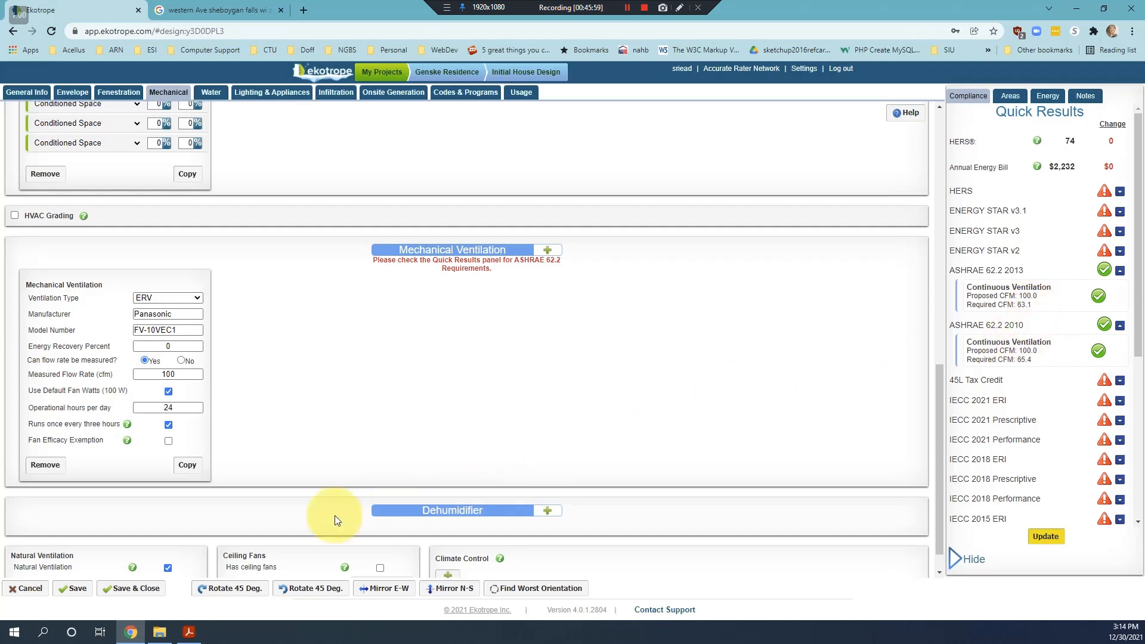
# - Consult the ERV's energy ratings in the Acrobat data sheet and set its energy recovery percent to 64 in Ekotrope
pyautogui.click(187, 633)
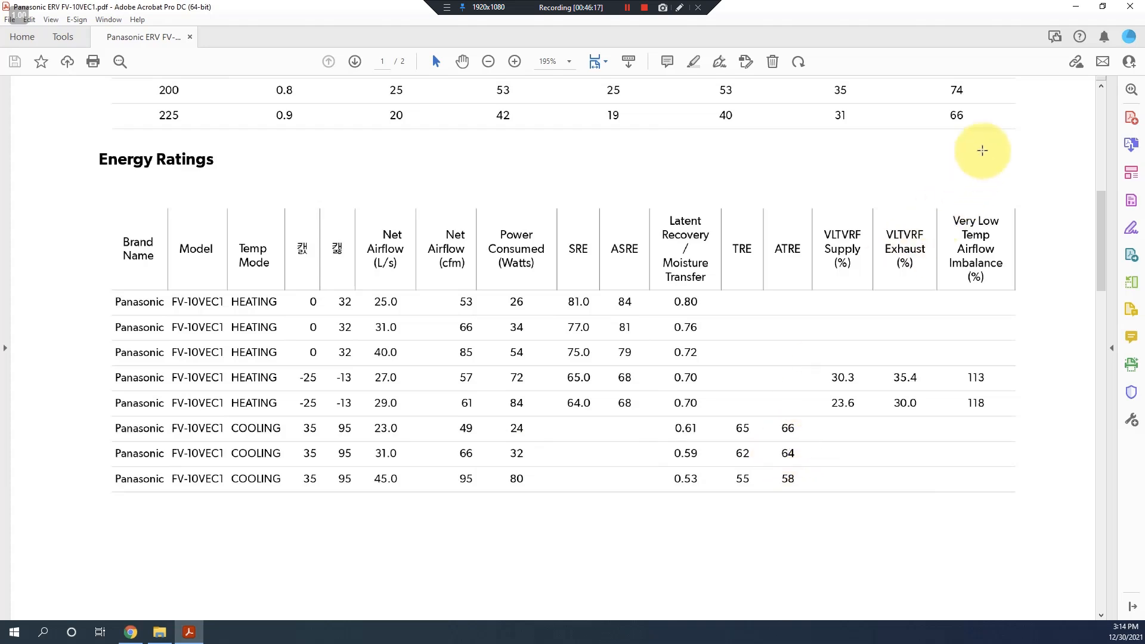
pyautogui.click(1075, 8)
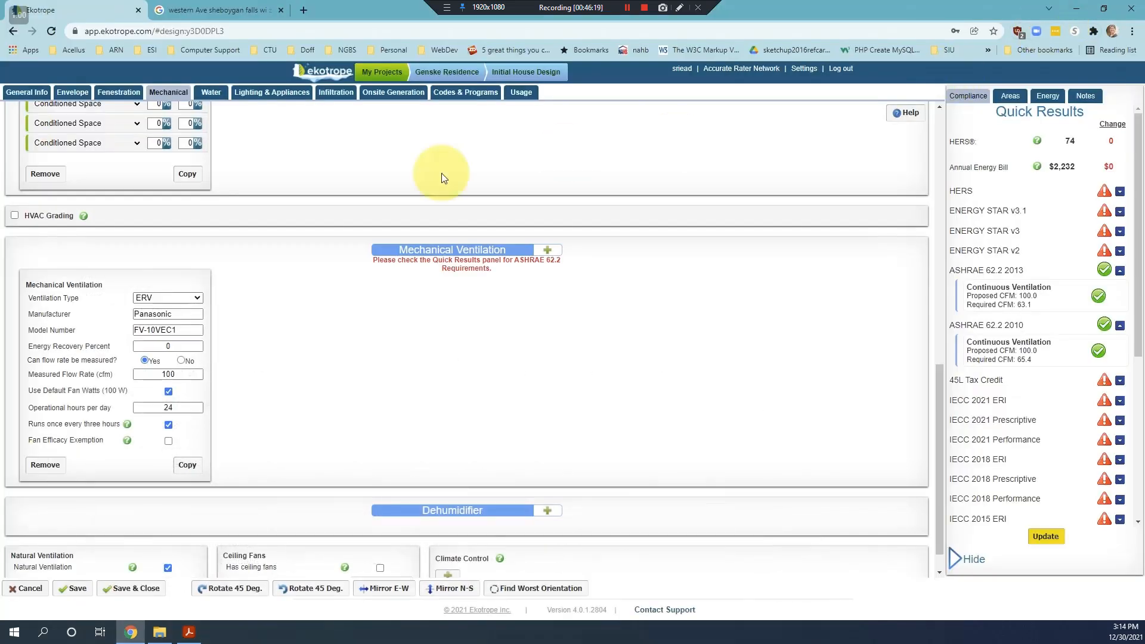
pyautogui.click(168, 347)
pyautogui.moveTo(168, 346); pyautogui.dragTo(150, 344)
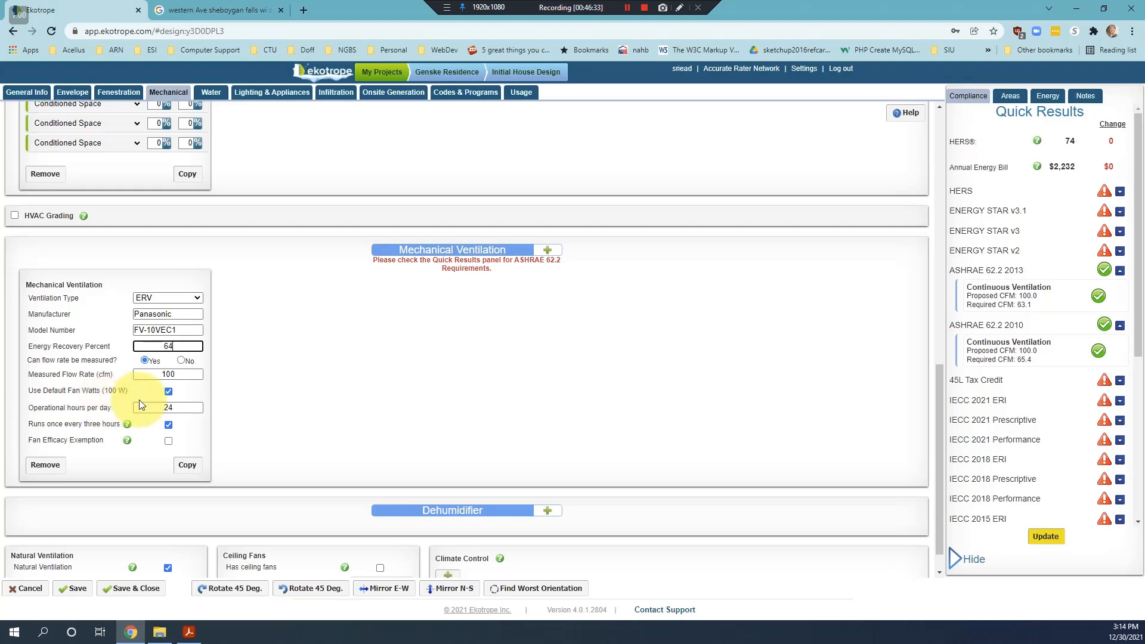
# - Turn off the ERV's default fan watts, consult the power rating in the Acrobat data sheet and set the fan watts to 32
pyautogui.click(169, 394)
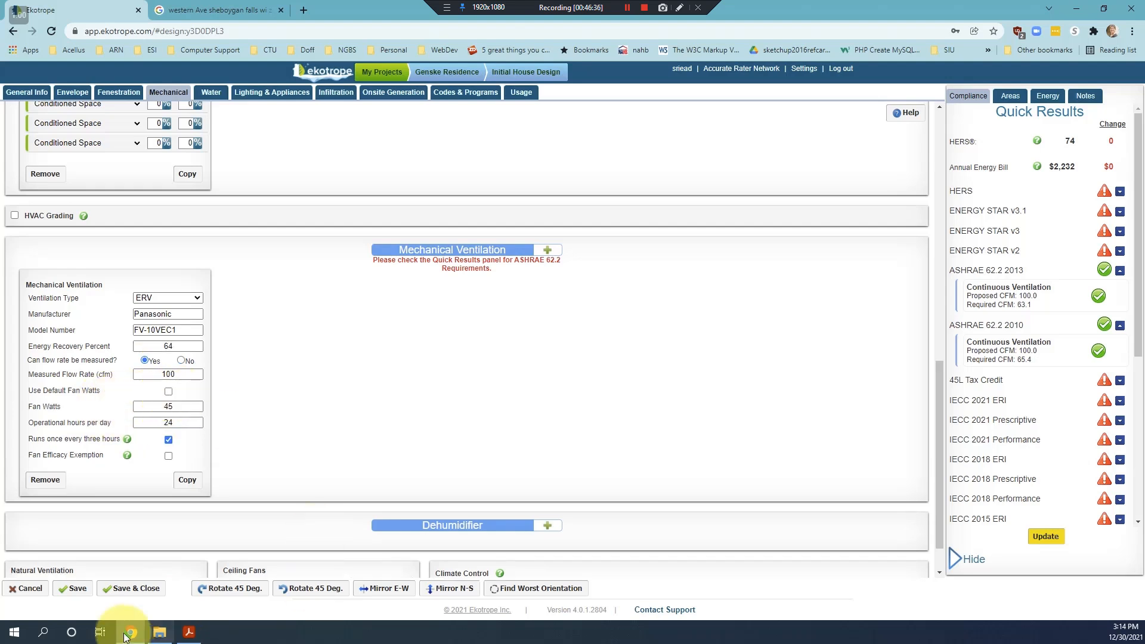
pyautogui.click(189, 632)
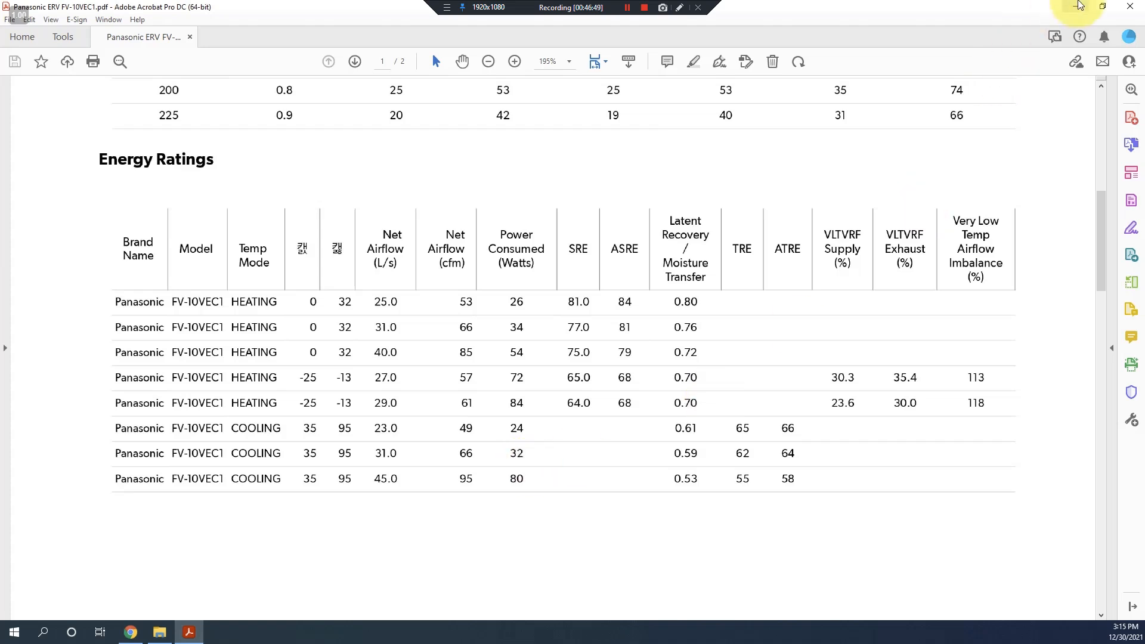
pyautogui.click(1075, 6)
pyautogui.doubleClick(158, 406)
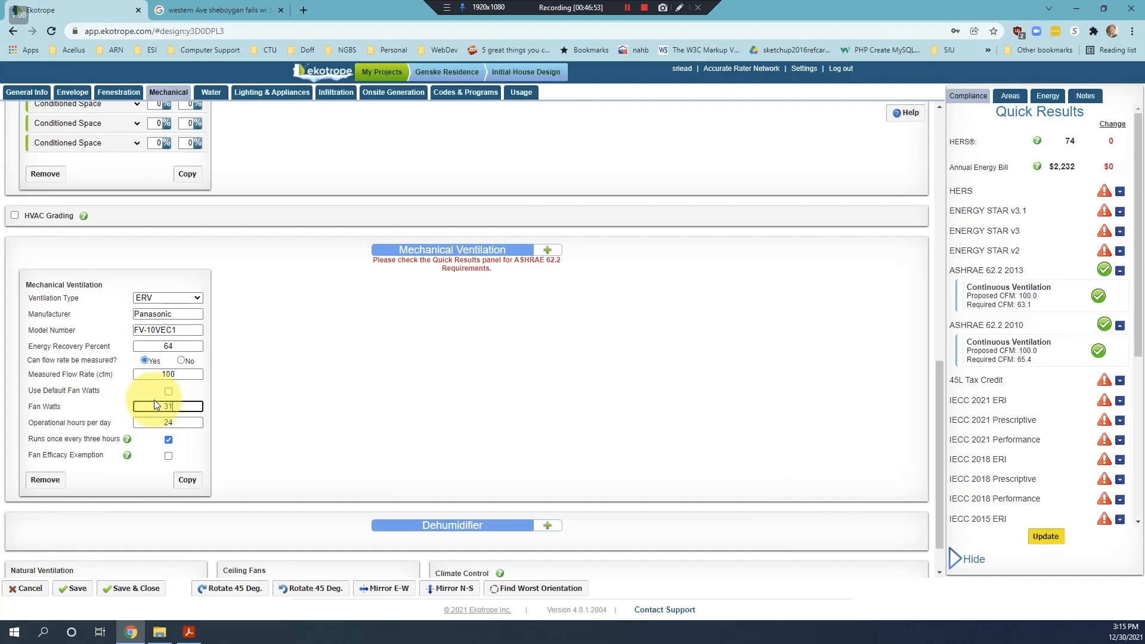
# - Disable running once every three hours for the ERV and set its measured flow rate to 66 cfm
pyautogui.click(168, 439)
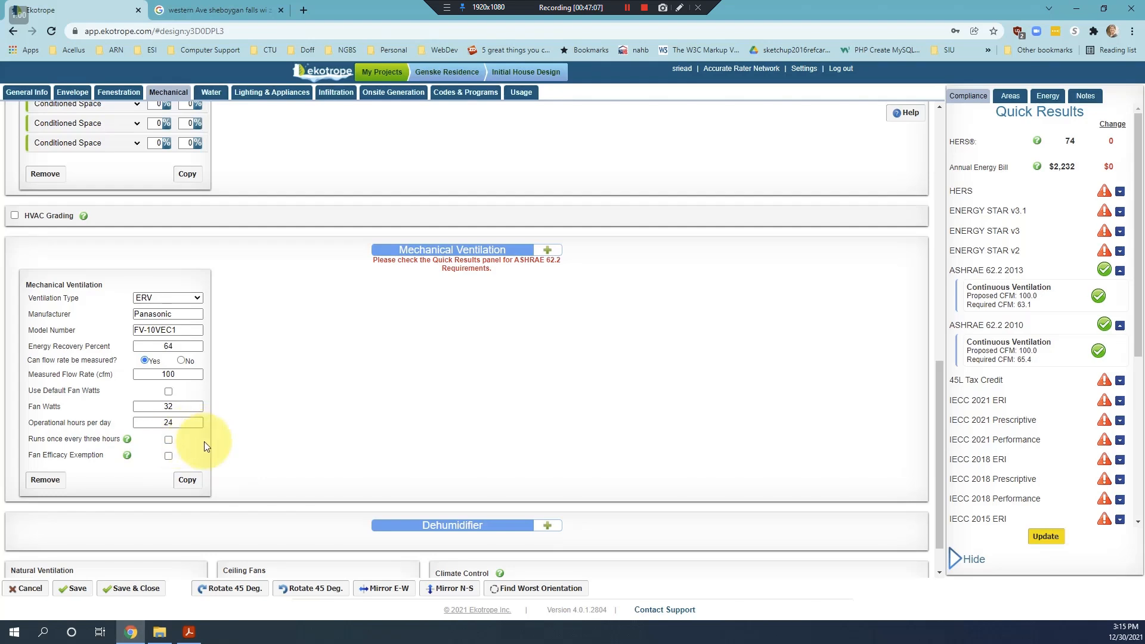
pyautogui.moveTo(177, 375); pyautogui.dragTo(162, 374)
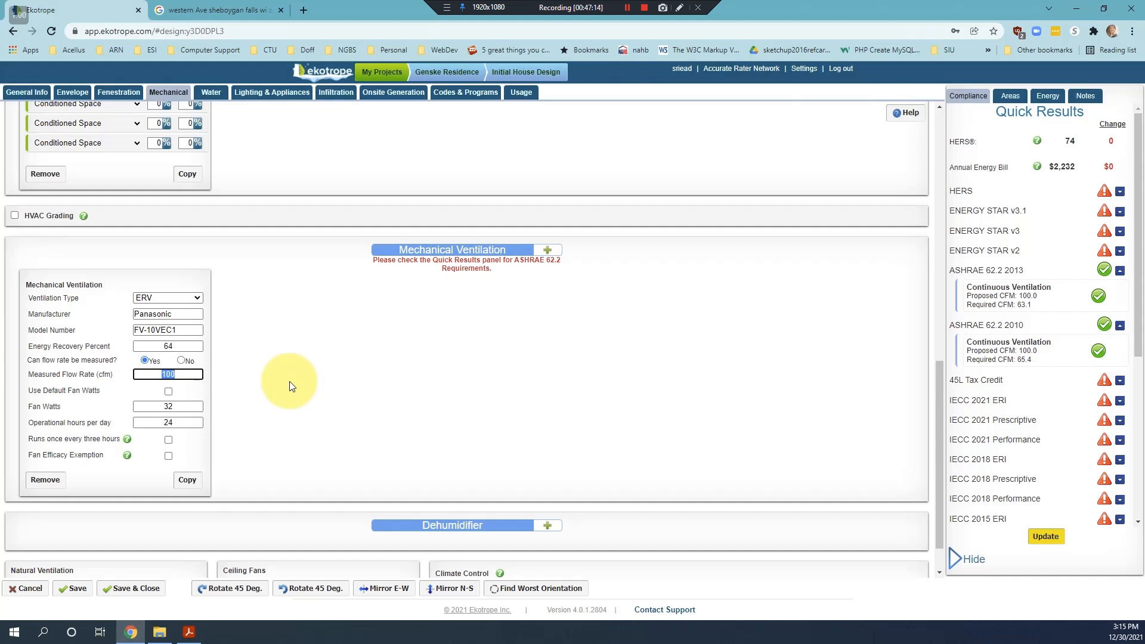
pyautogui.write('66')
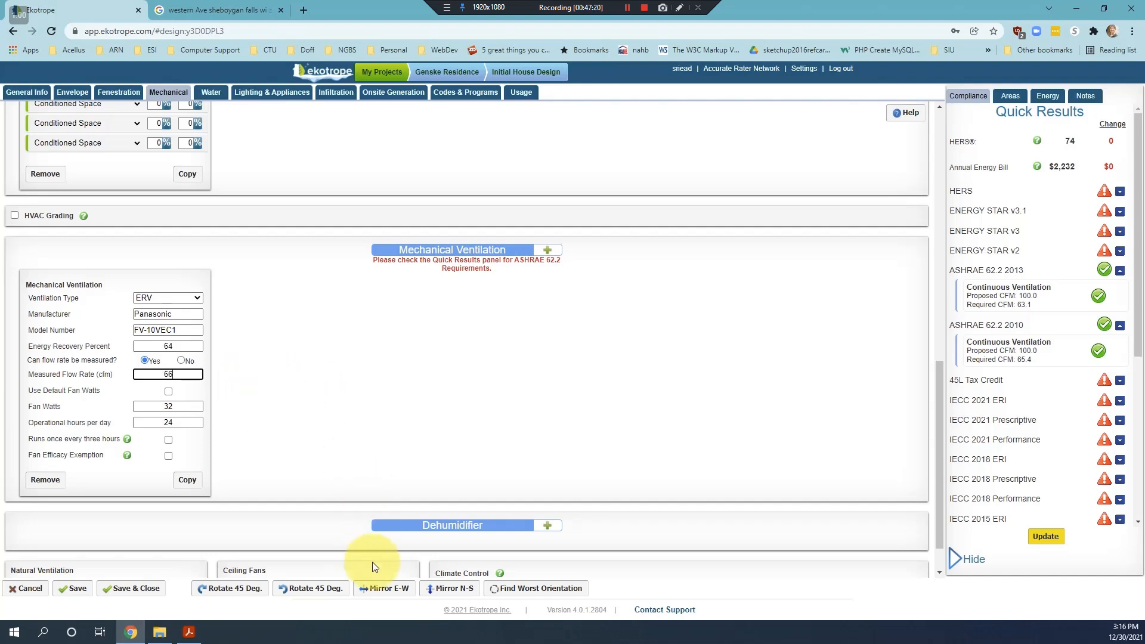
# - Review the mechanical ventilation, distribution and equipment entries and save the model
pyautogui.click(189, 632)
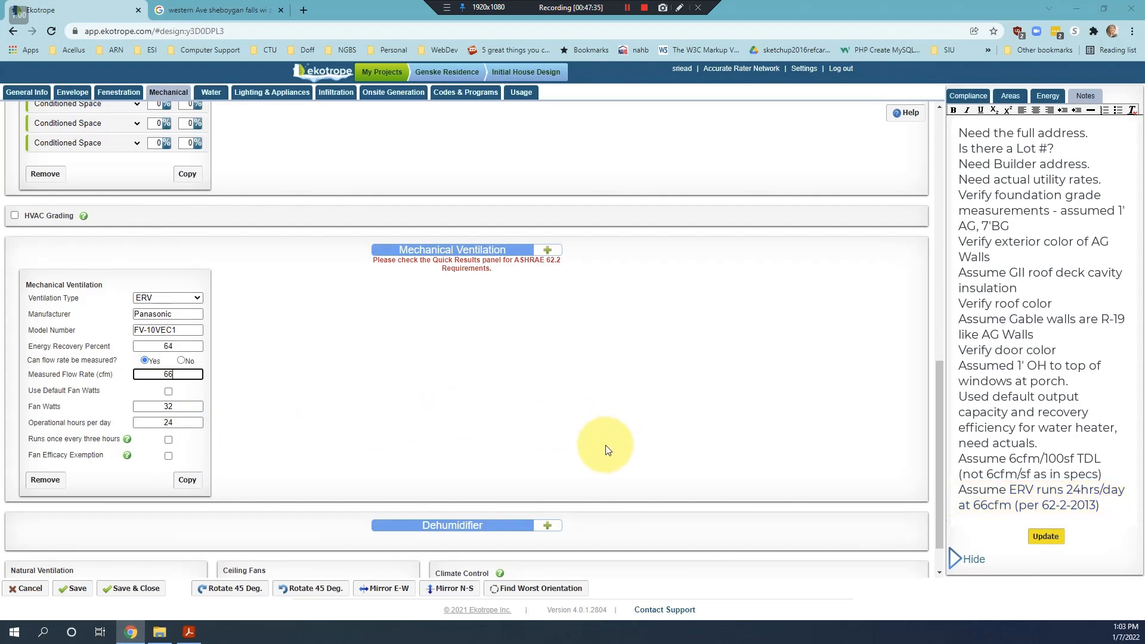
pyautogui.scroll(-1, 620, 459)
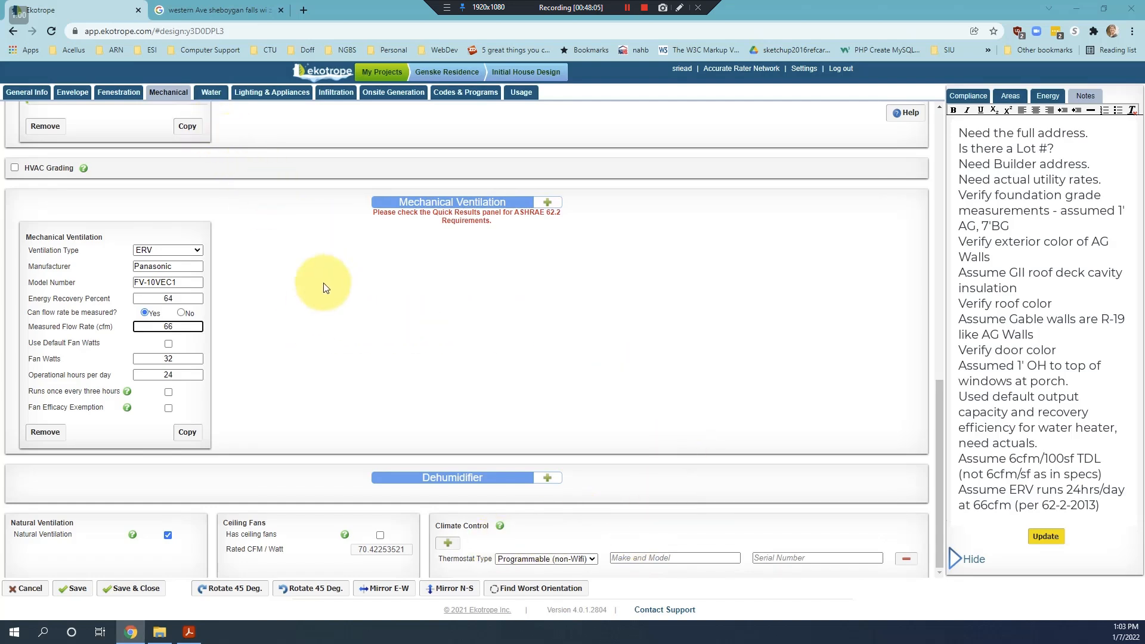
pyautogui.scroll(10, 328, 278)
pyautogui.scroll(2, 332, 278)
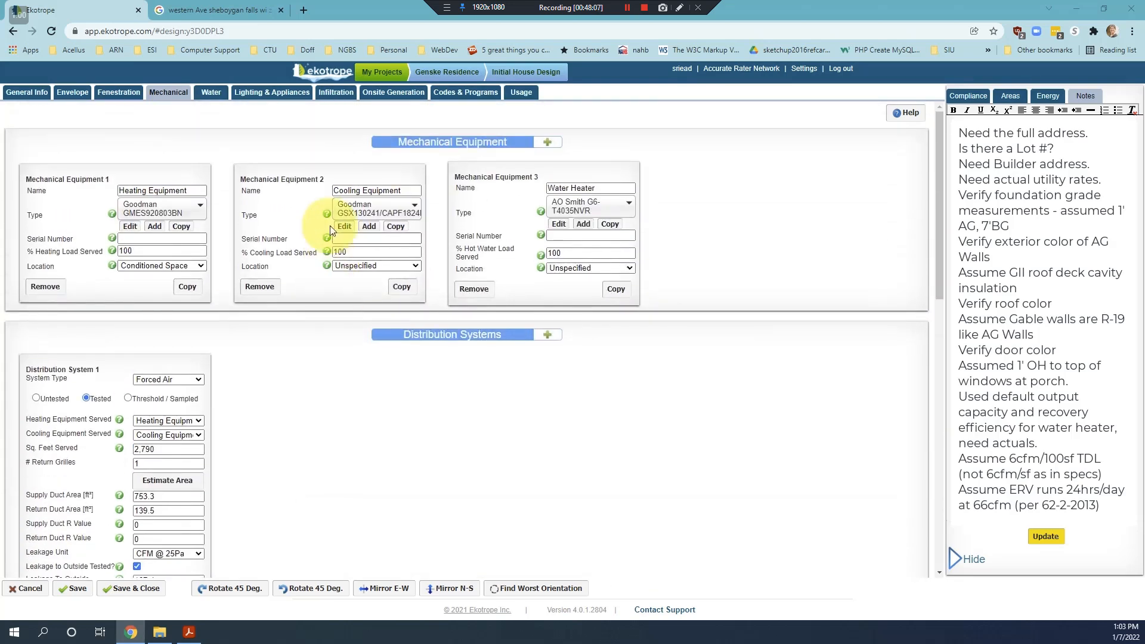
pyautogui.click(77, 588)
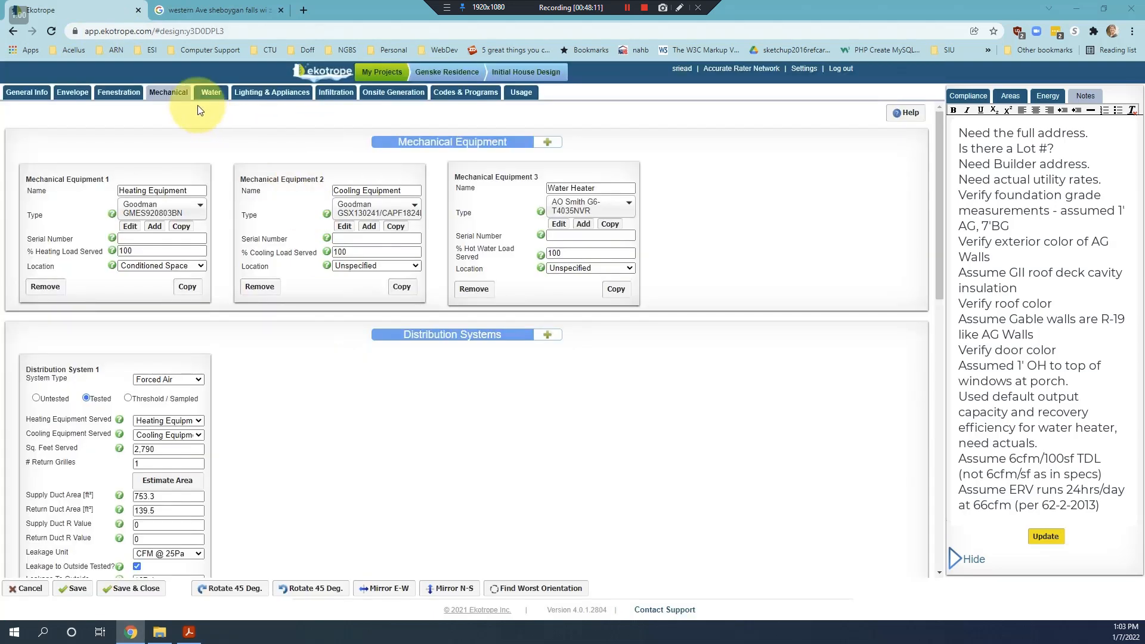
# - In the water distribution settings, keep Standard fixtures, turn off the default hot water pipe length and set the length to 51 ft
pyautogui.click(211, 93)
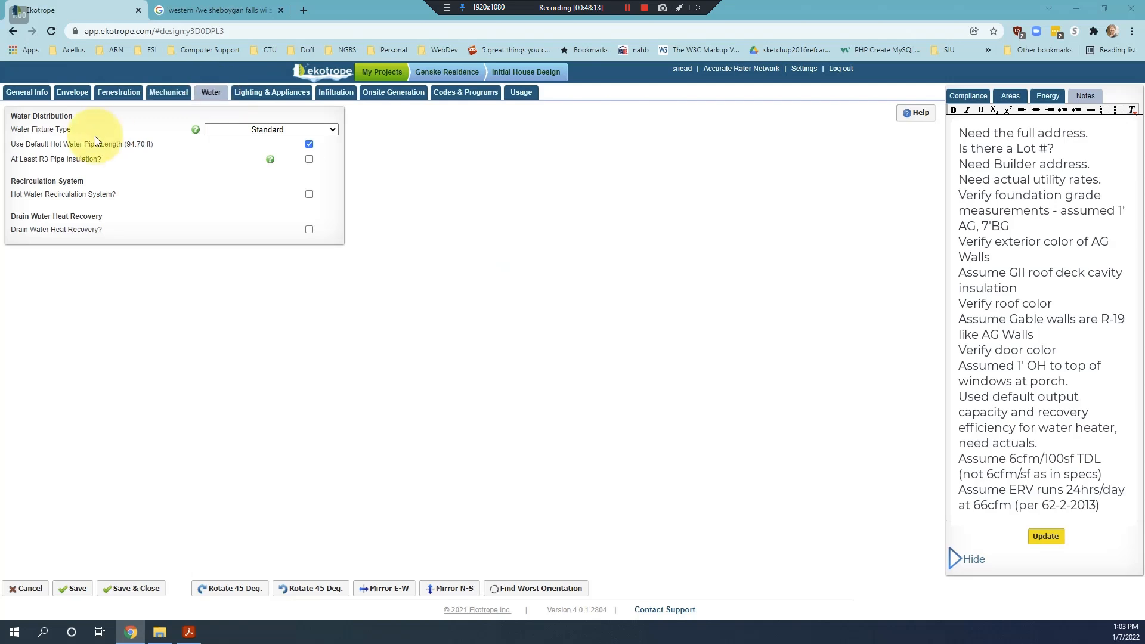
pyautogui.click(332, 130)
pyautogui.click(331, 130)
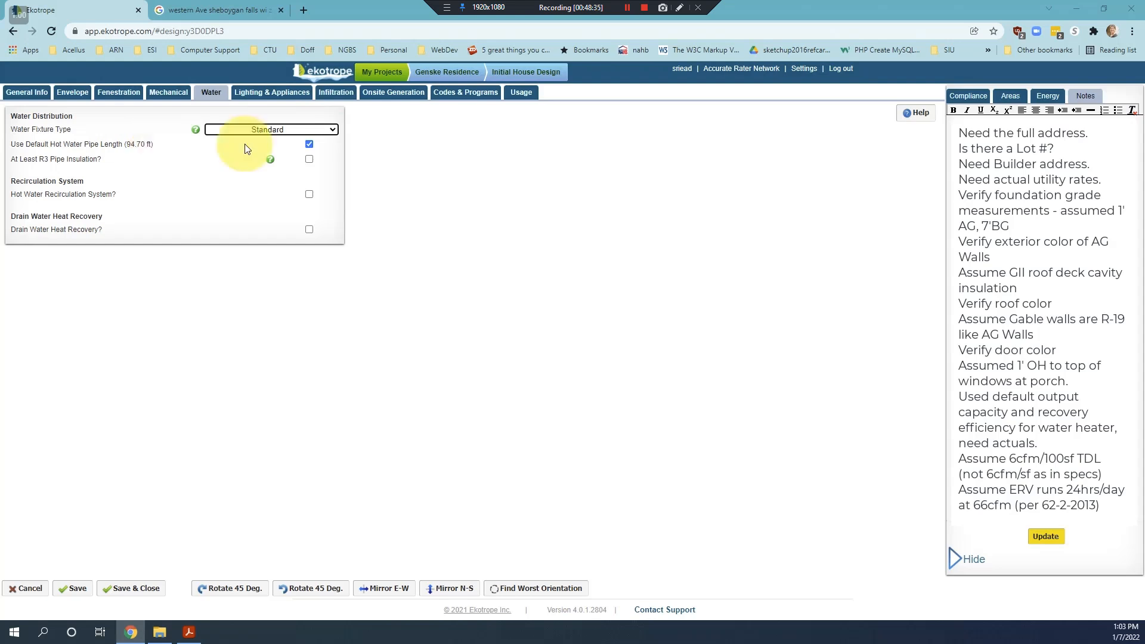
pyautogui.click(309, 144)
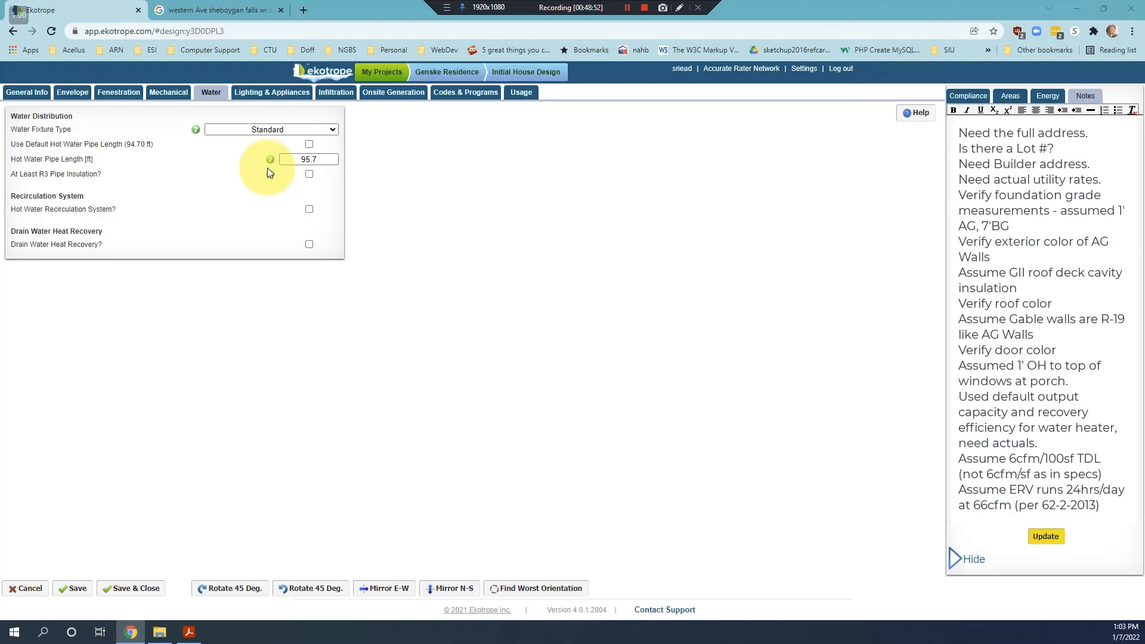
pyautogui.moveTo(272, 162)
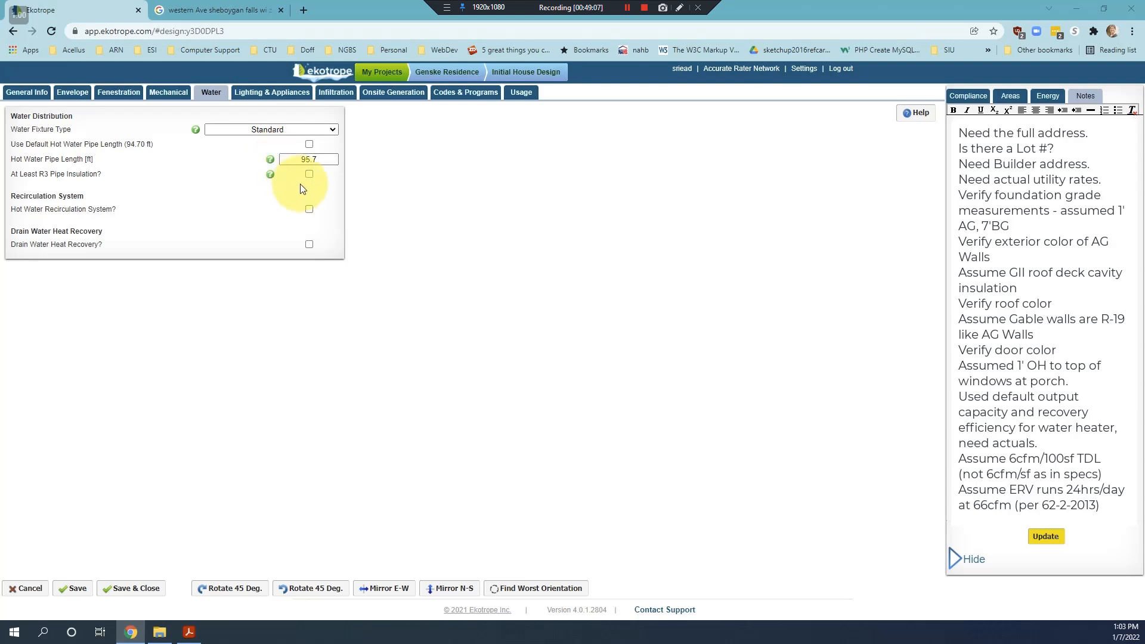
pyautogui.moveTo(317, 160); pyautogui.dragTo(303, 160)
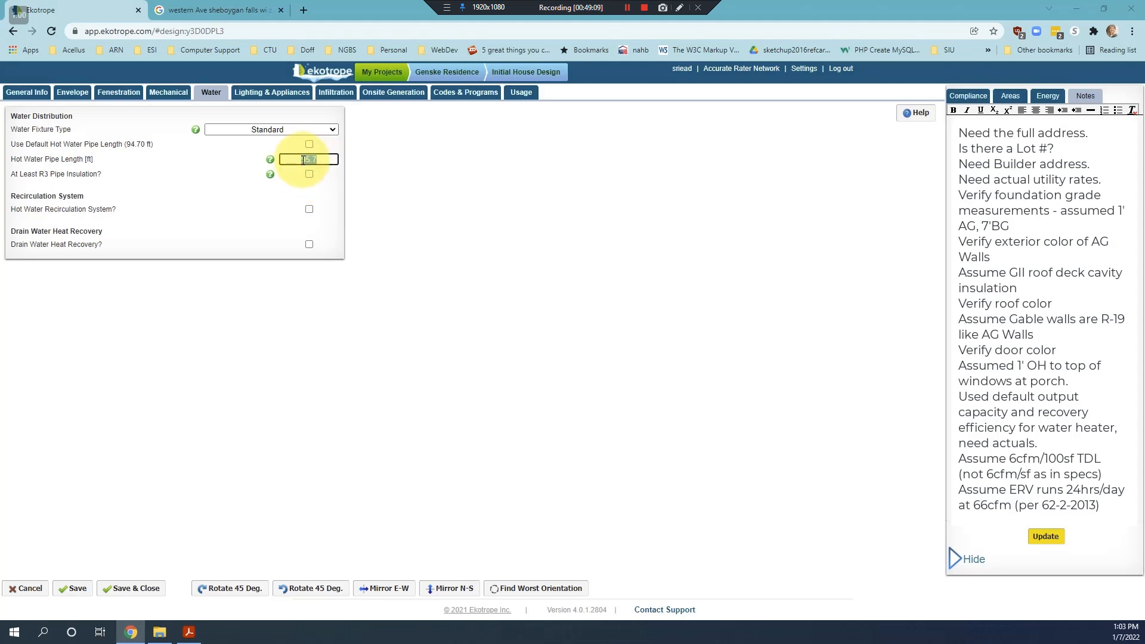
pyautogui.write('51')
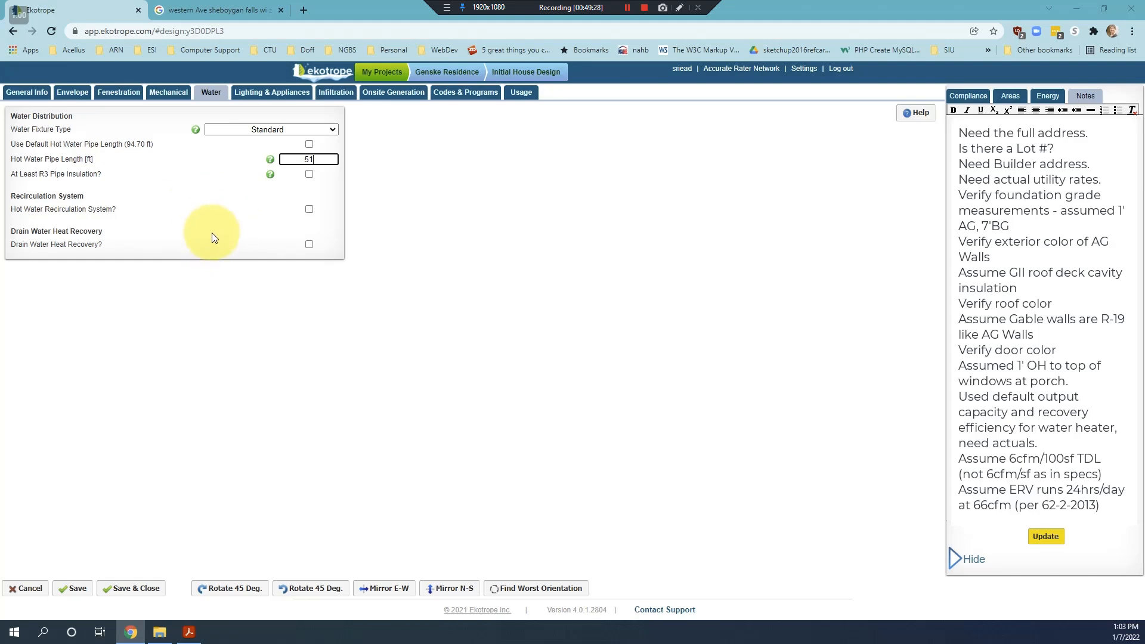
# - Enable detailed lighting inputs and set the LED share to 100 percent for both interior and exterior lighting
pyautogui.click(272, 95)
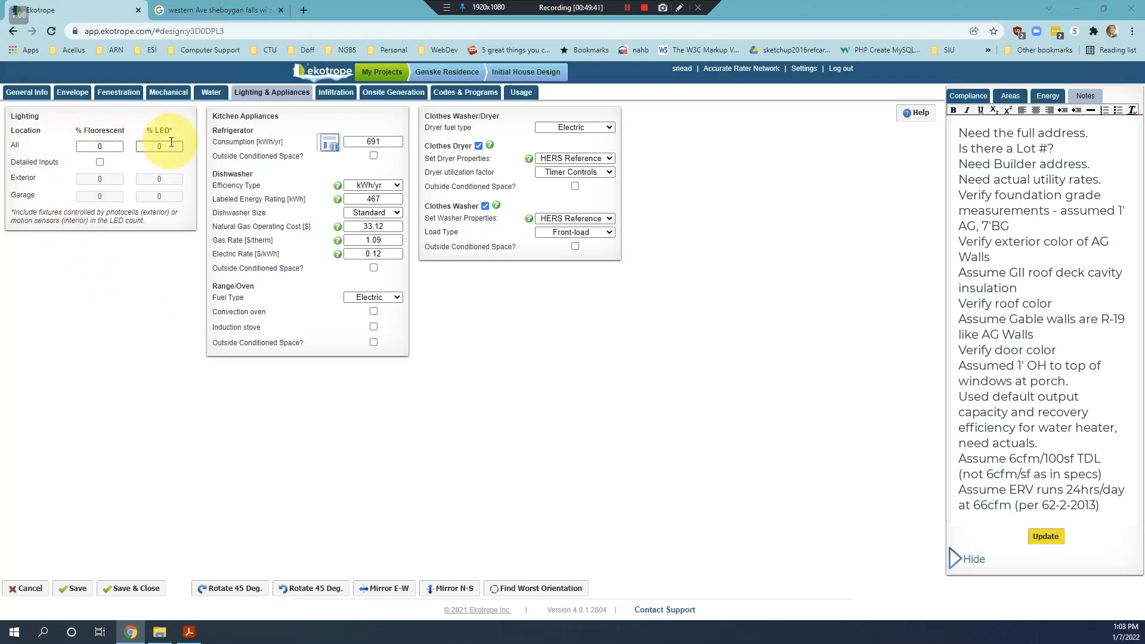
pyautogui.click(100, 162)
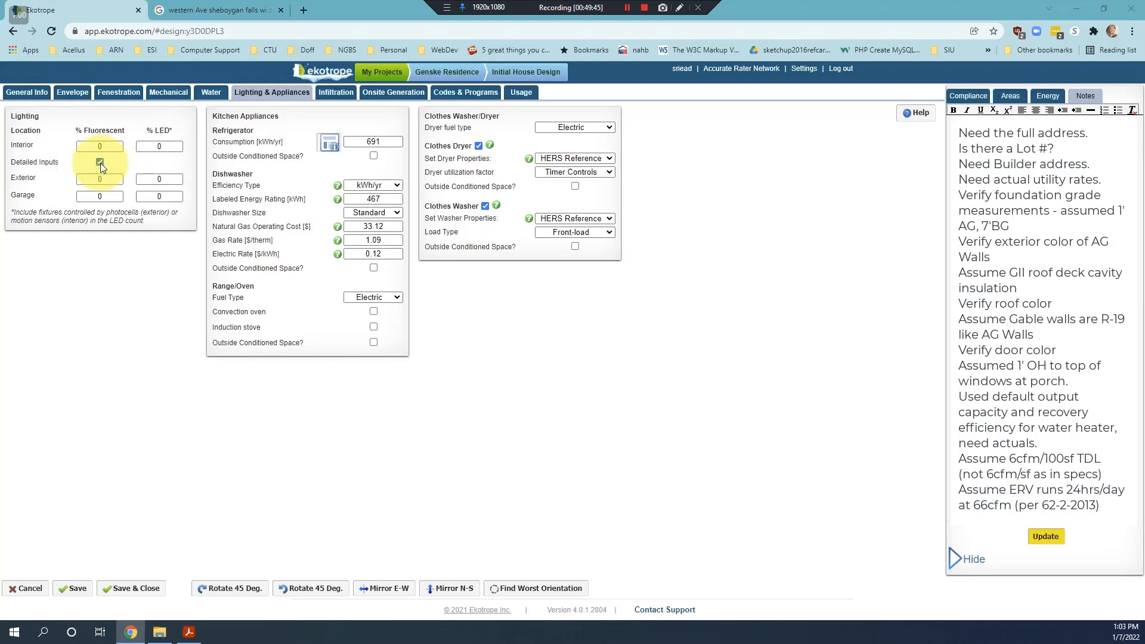
pyautogui.click(159, 145)
pyautogui.write('100')
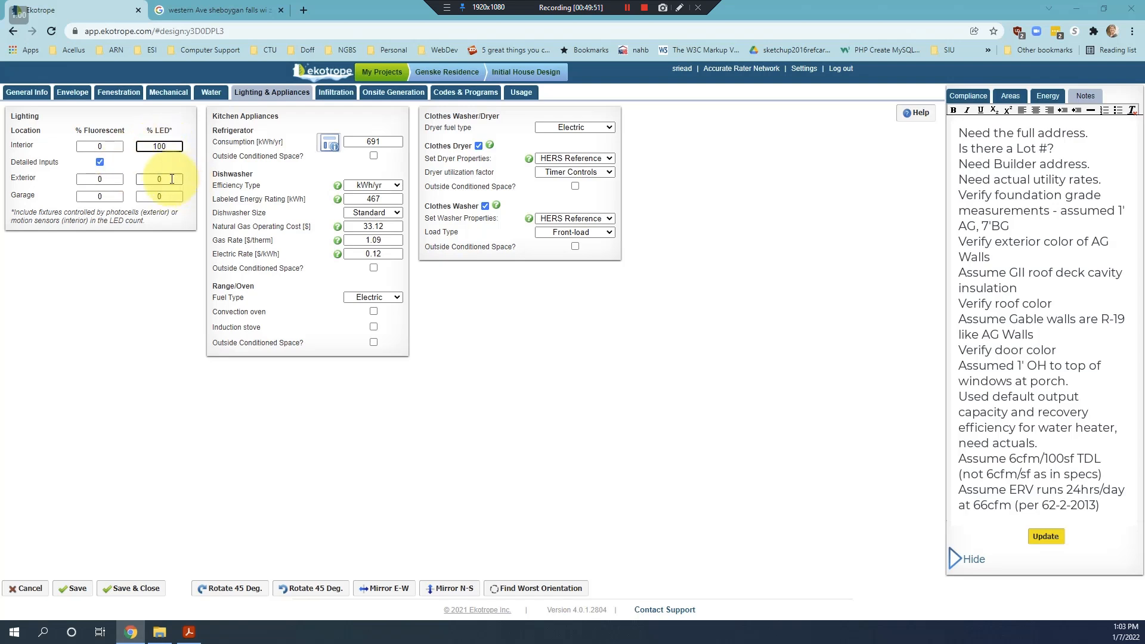
pyautogui.click(153, 177)
pyautogui.write('100')
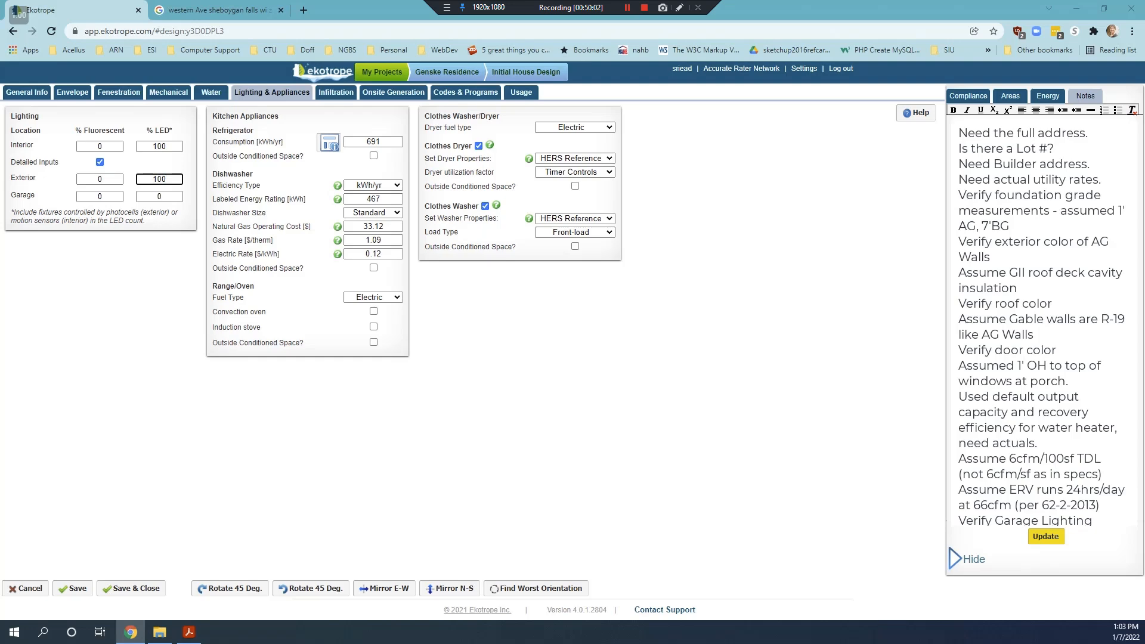
# - Consult the GE Profile refrigerator's ENERGY STAR specifications and set the refrigerator consumption to 722 kWh/yr
pyautogui.click(159, 631)
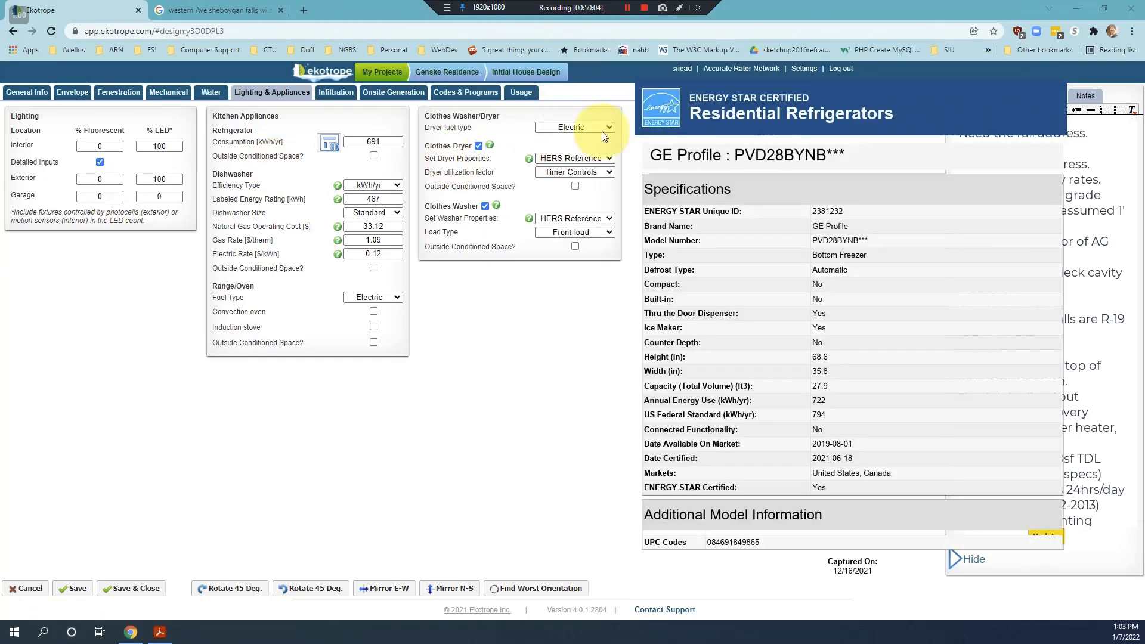
pyautogui.doubleClick(360, 142)
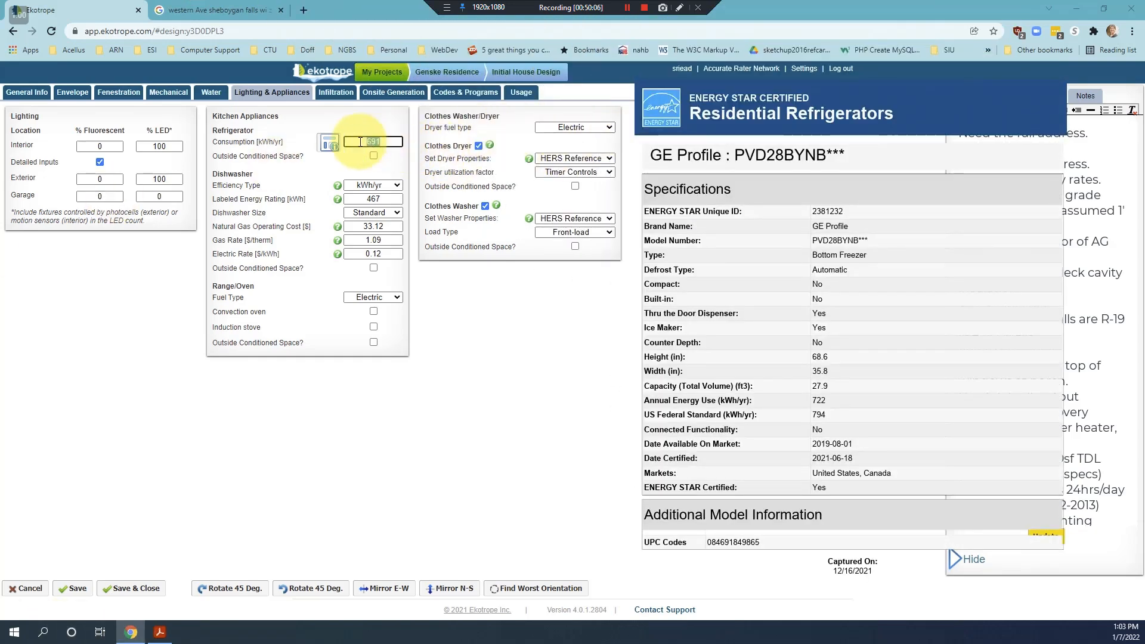
pyautogui.write('722')
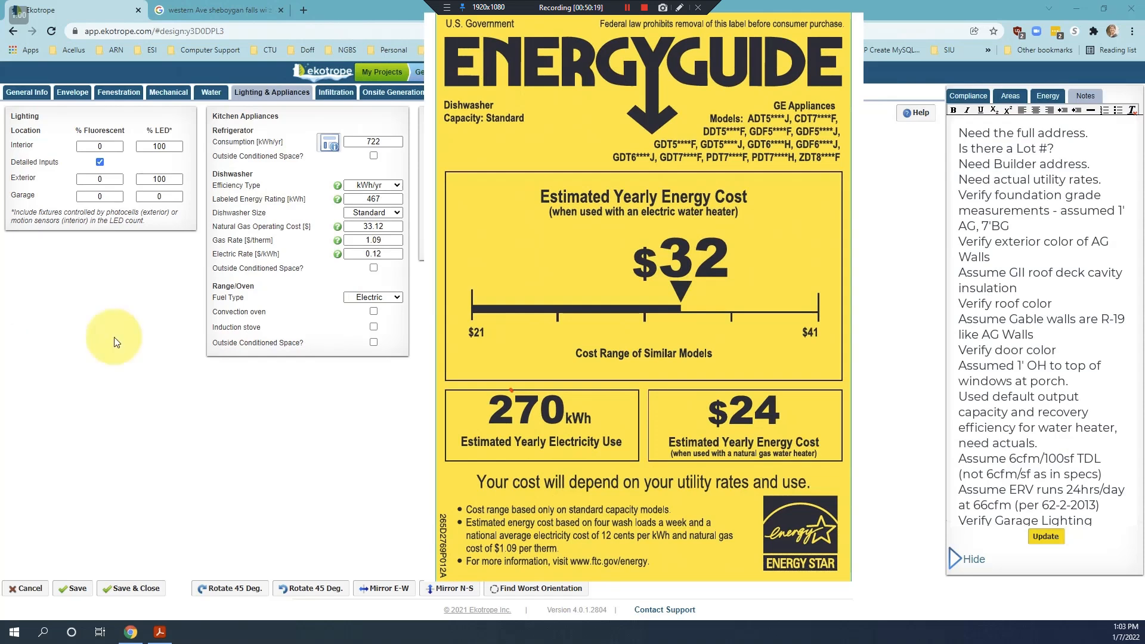
# - Set the dishwasher's labeled energy rating to 270 kWh and its natural gas operating cost to $24 from the EnergyGuide label
pyautogui.click(376, 198)
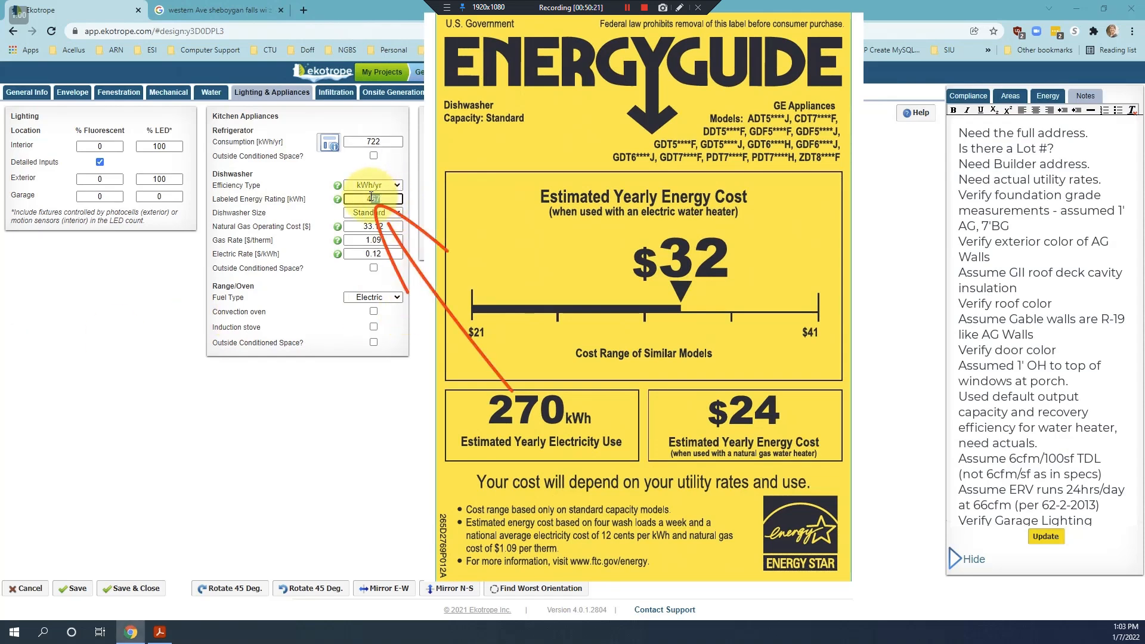
pyautogui.moveTo(361, 199); pyautogui.dragTo(384, 195)
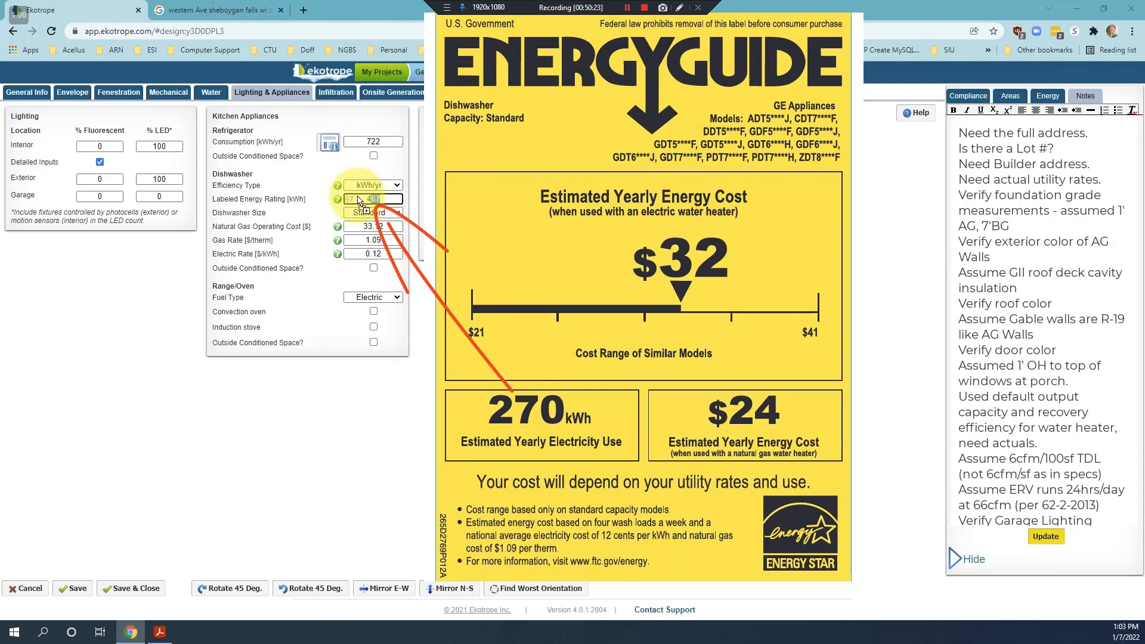
pyautogui.write('270')
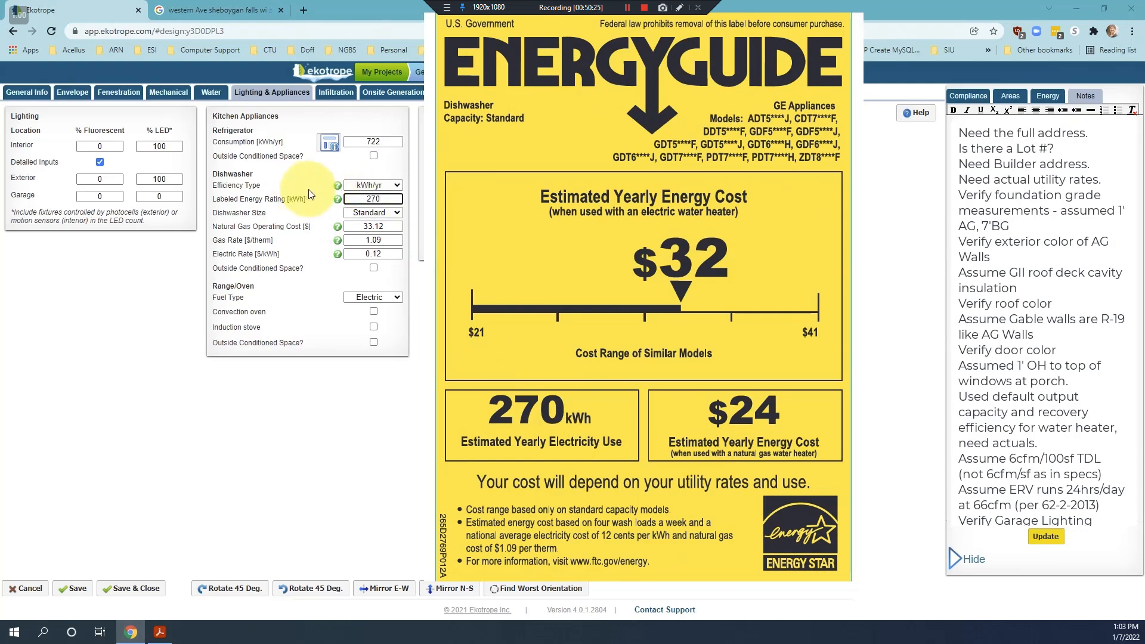
pyautogui.moveTo(339, 201)
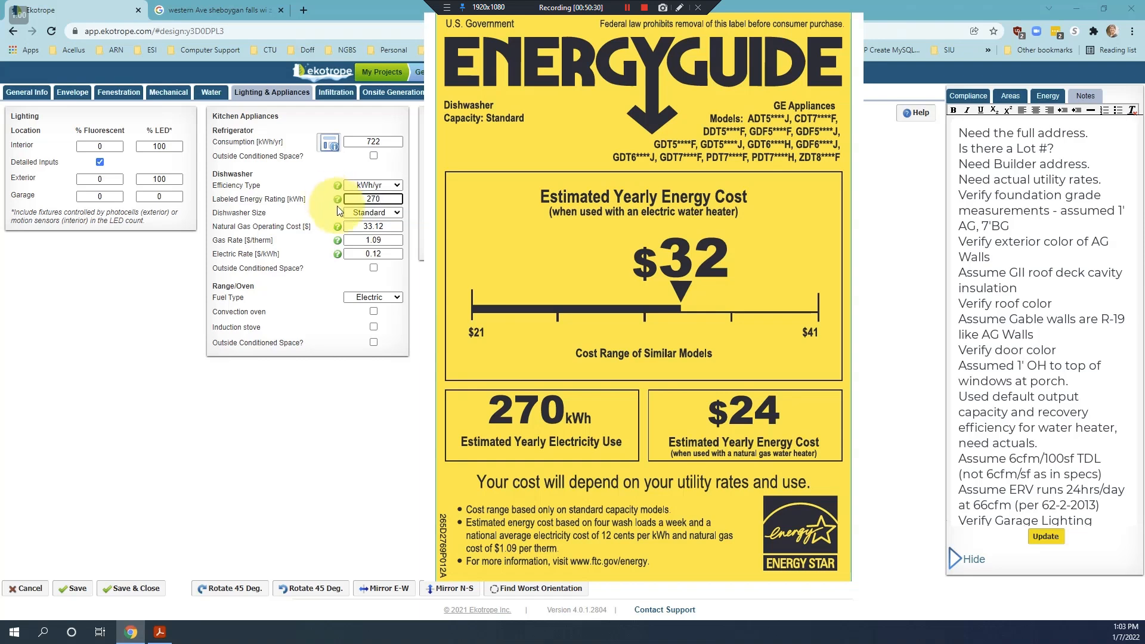
pyautogui.write('270')
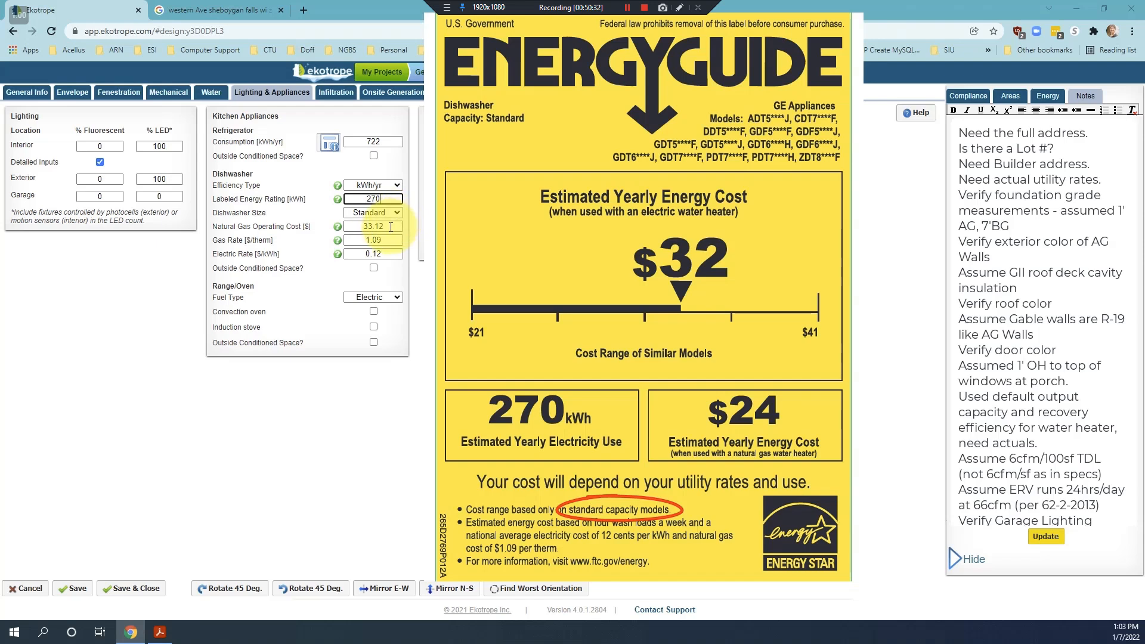
pyautogui.moveTo(389, 226); pyautogui.dragTo(363, 228)
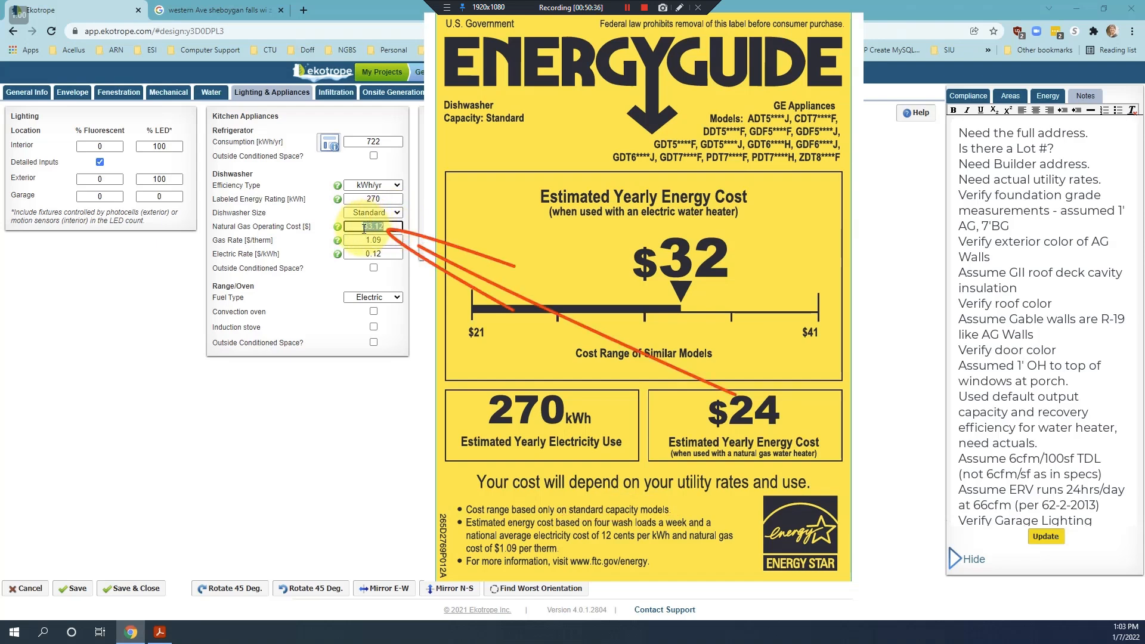
pyautogui.write('24')
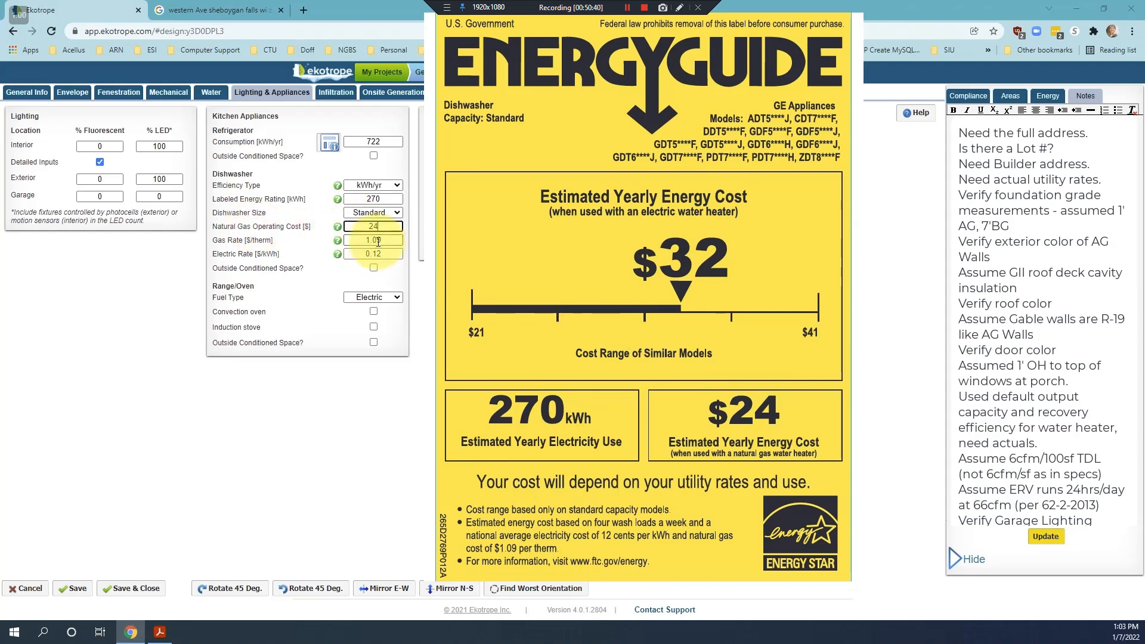
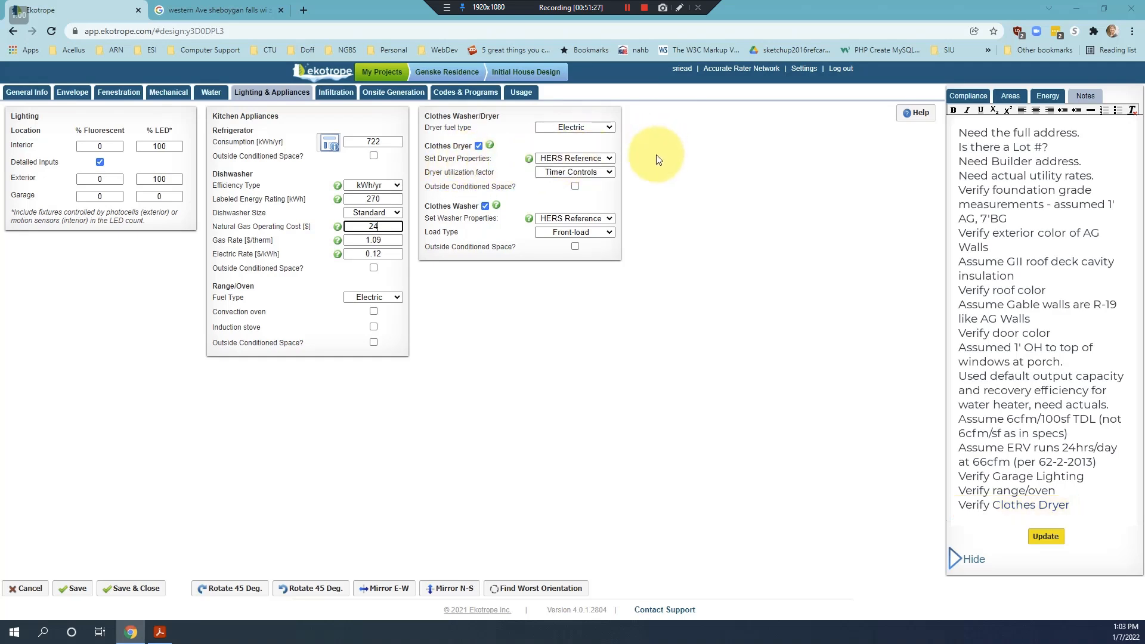
# - Keep the clothes dryer properties at HERS Reference and set the clothes washer properties to Custom
pyautogui.click(612, 158)
pyautogui.click(611, 157)
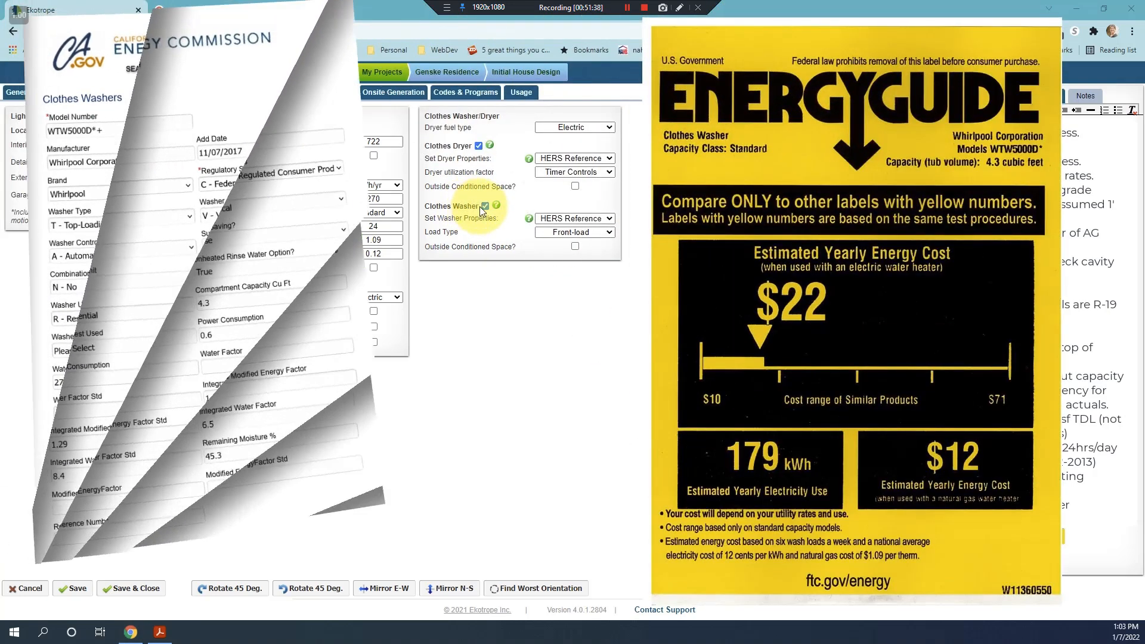
pyautogui.click(607, 219)
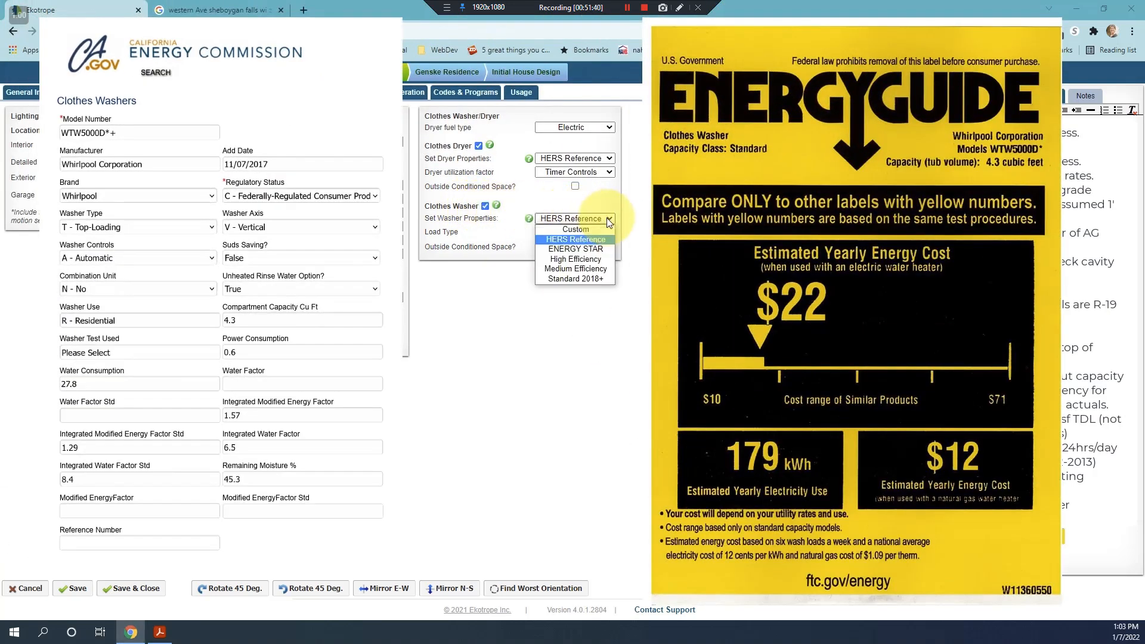
pyautogui.click(594, 229)
pyautogui.click(607, 221)
pyautogui.click(607, 221)
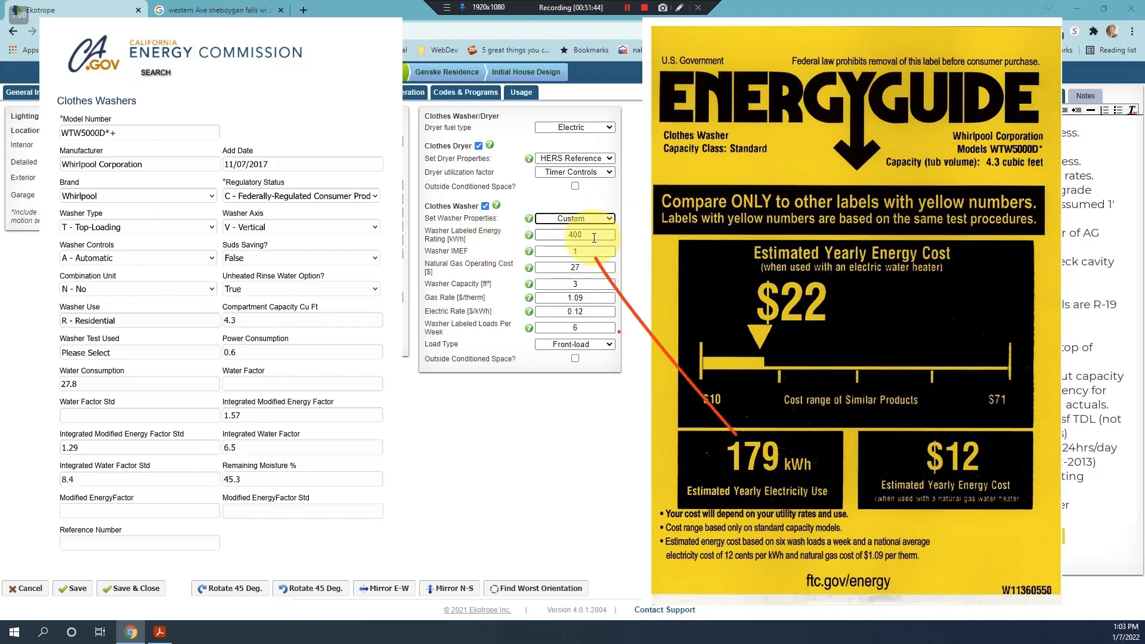
# - Set the clothes washer's labeled energy rating to 179 kWh, IMEF to 1.57, natural gas operating cost to $12 and capacity to 4.3 ft³
pyautogui.click(559, 234)
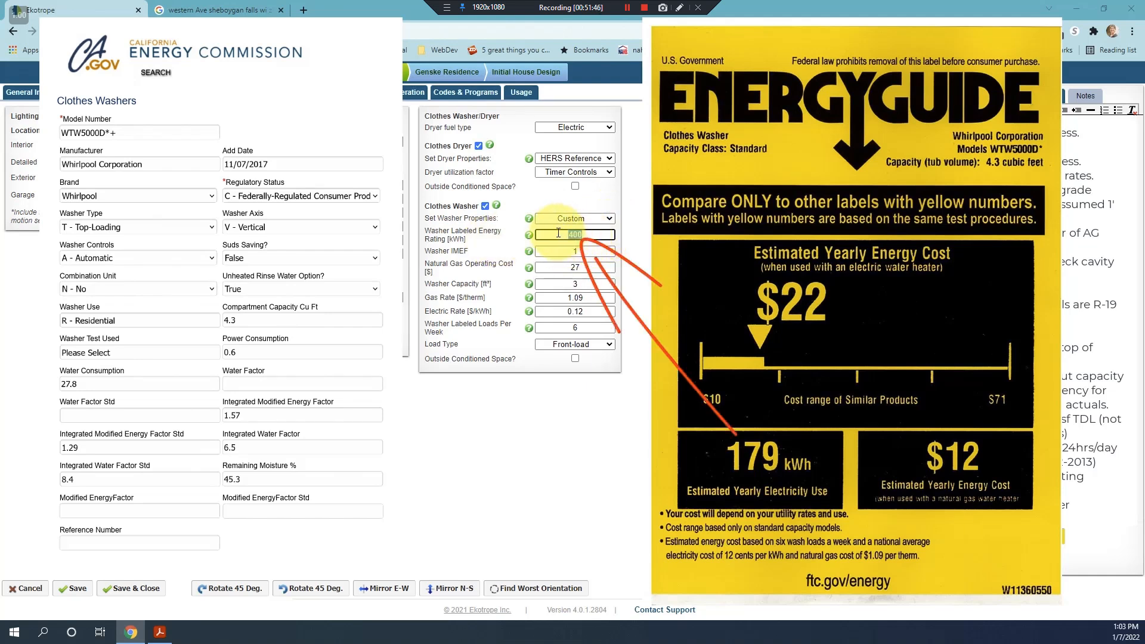
pyautogui.write('179')
pyautogui.press('Tab')
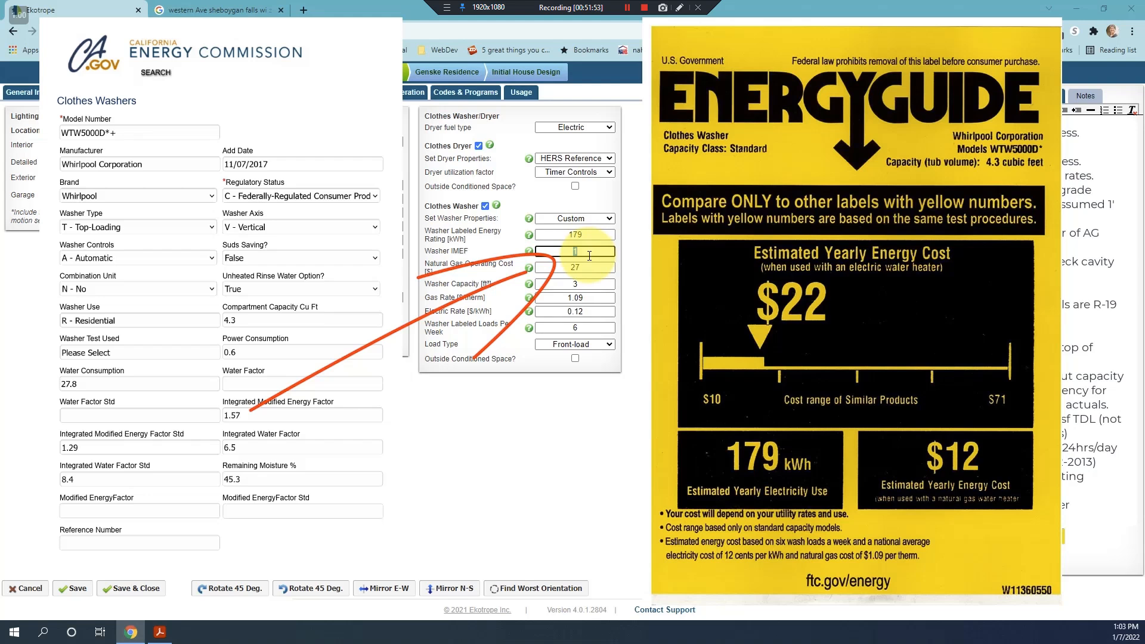
pyautogui.write('.57')
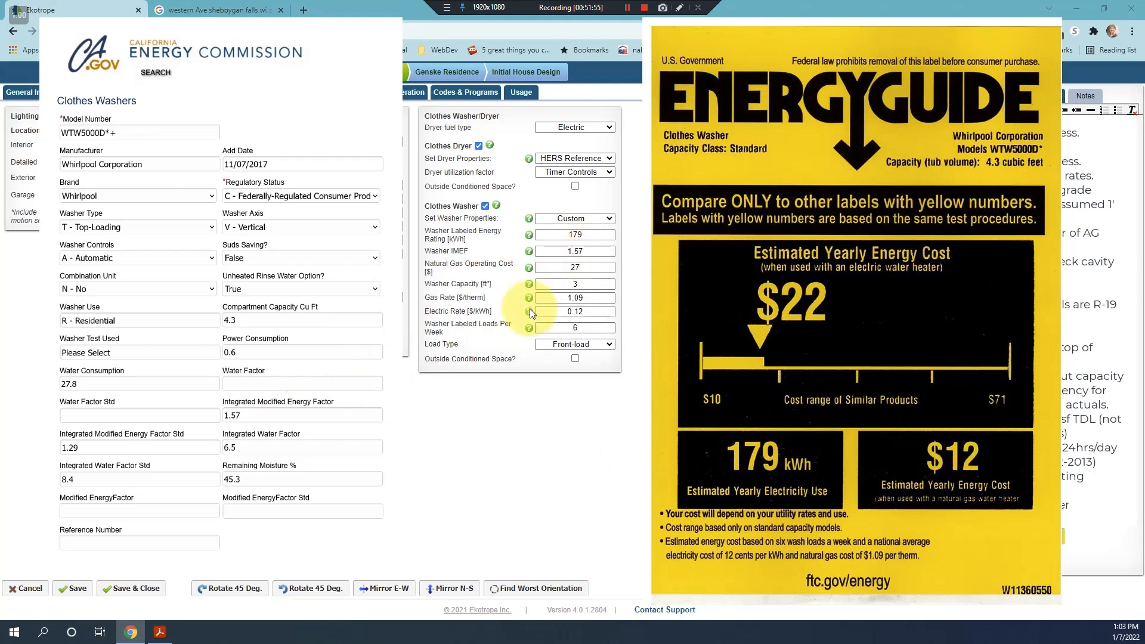
pyautogui.press('Tab')
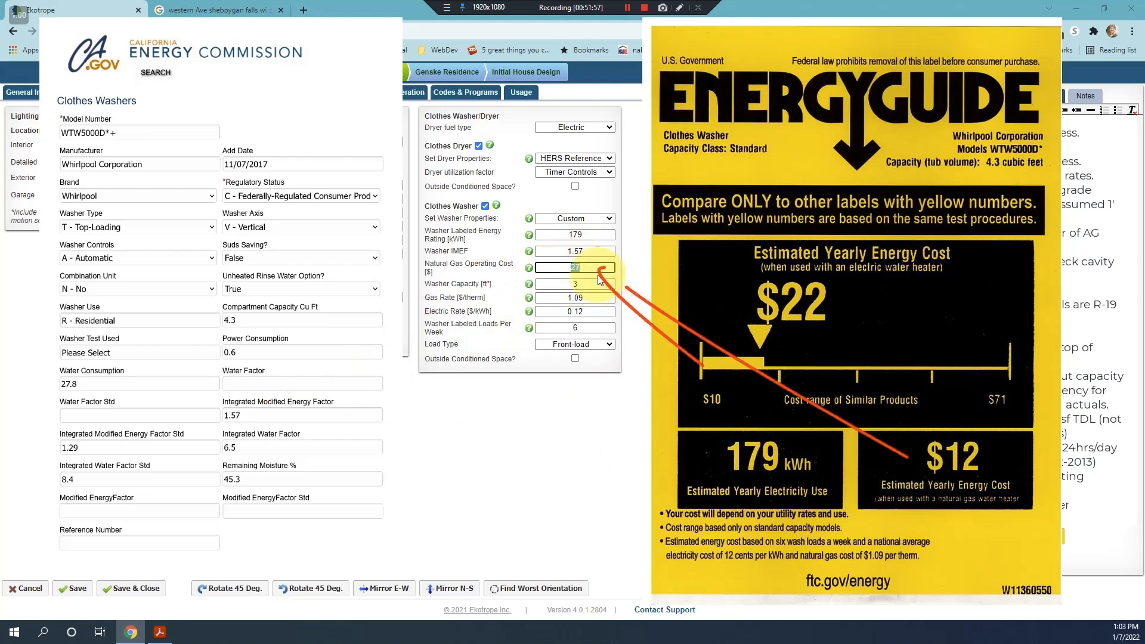
pyautogui.write('12')
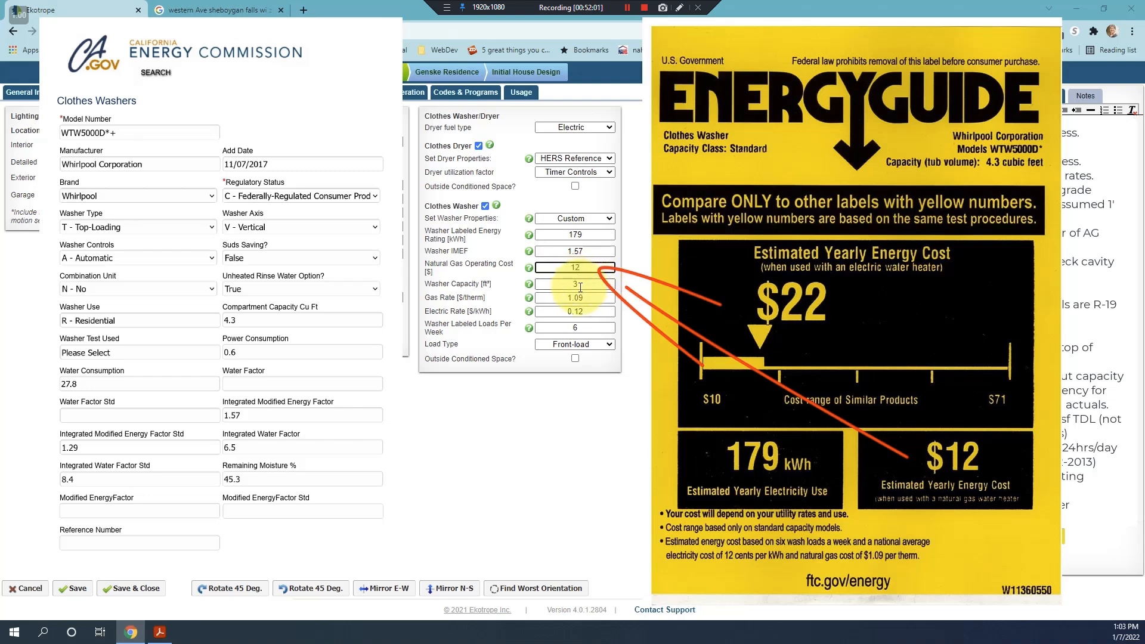
pyautogui.press('Tab')
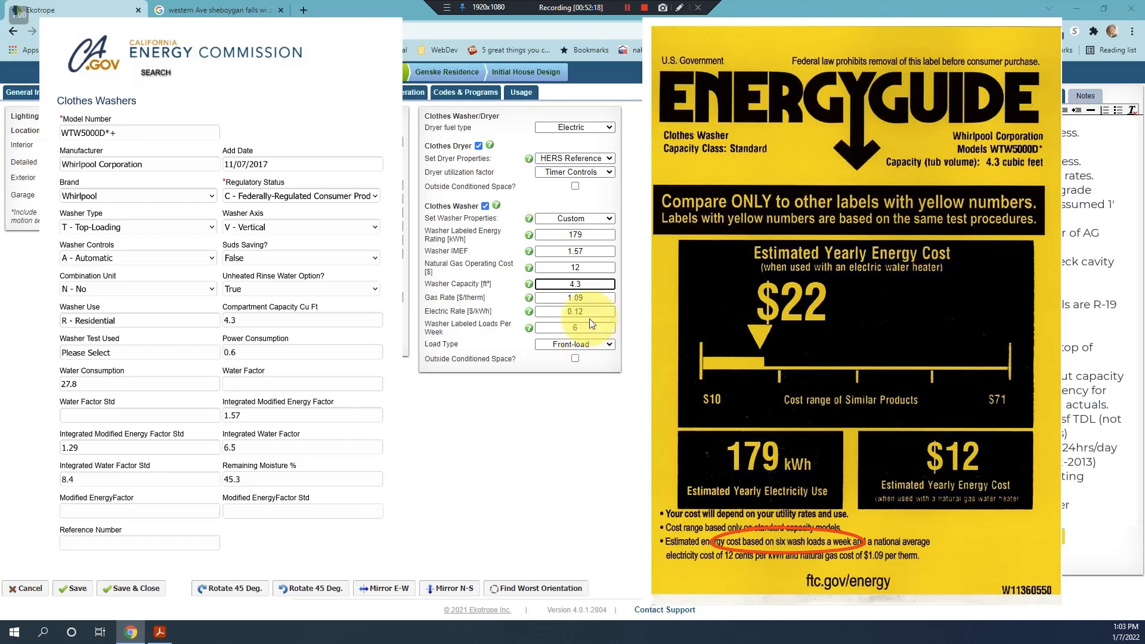
pyautogui.click(598, 489)
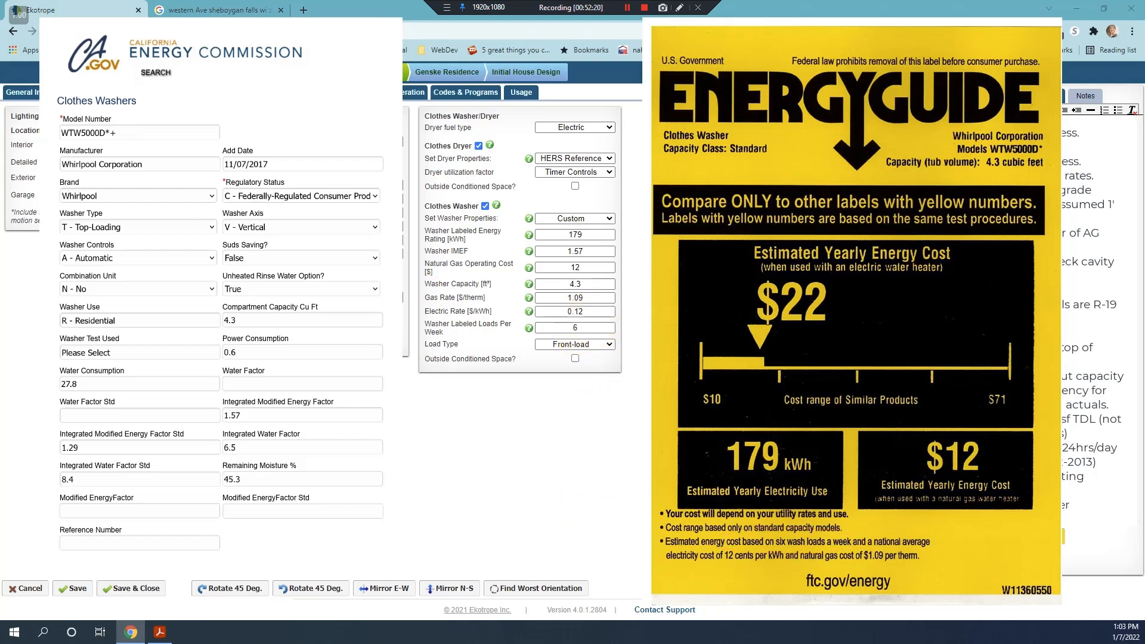
# - Set the clothes washer's load type to Top-load
pyautogui.click(606, 342)
pyautogui.click(587, 366)
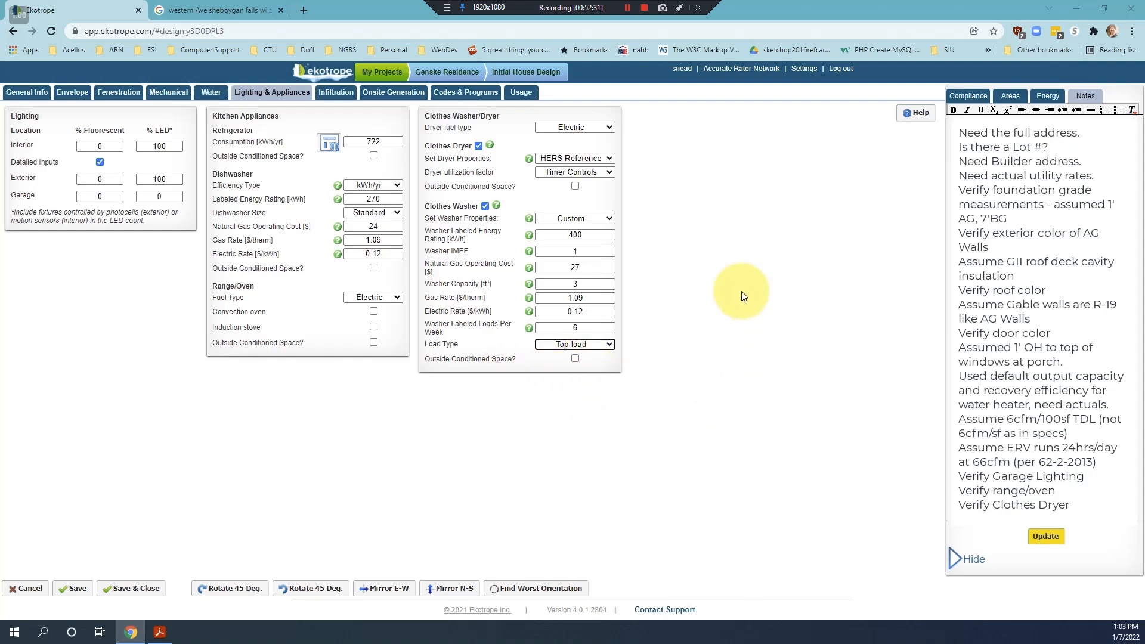
# - Set the house's infiltration rate to 3.0 ACH at 50 Pa and consult the shelter class definitions
pyautogui.click(337, 96)
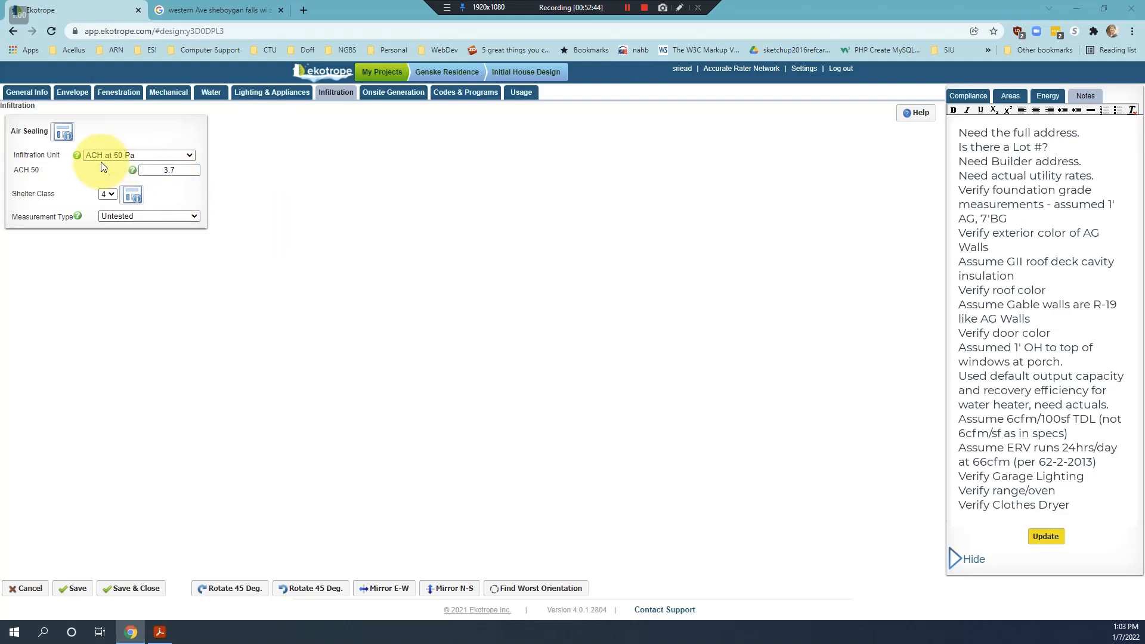
pyautogui.click(177, 169)
pyautogui.press('BackSpace')
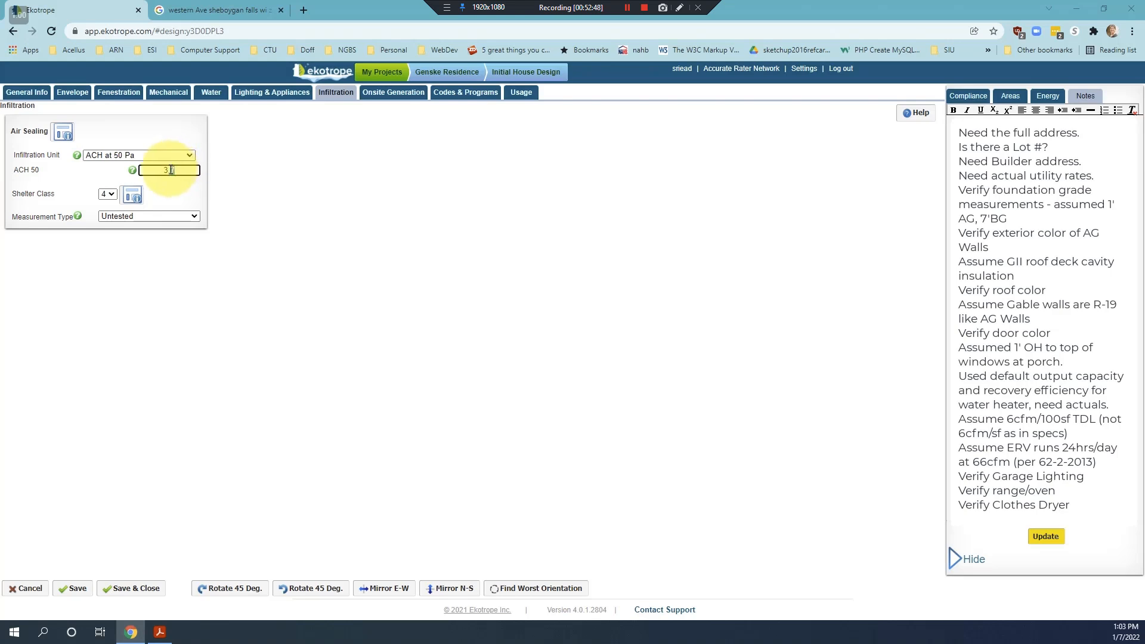
pyautogui.write('0')
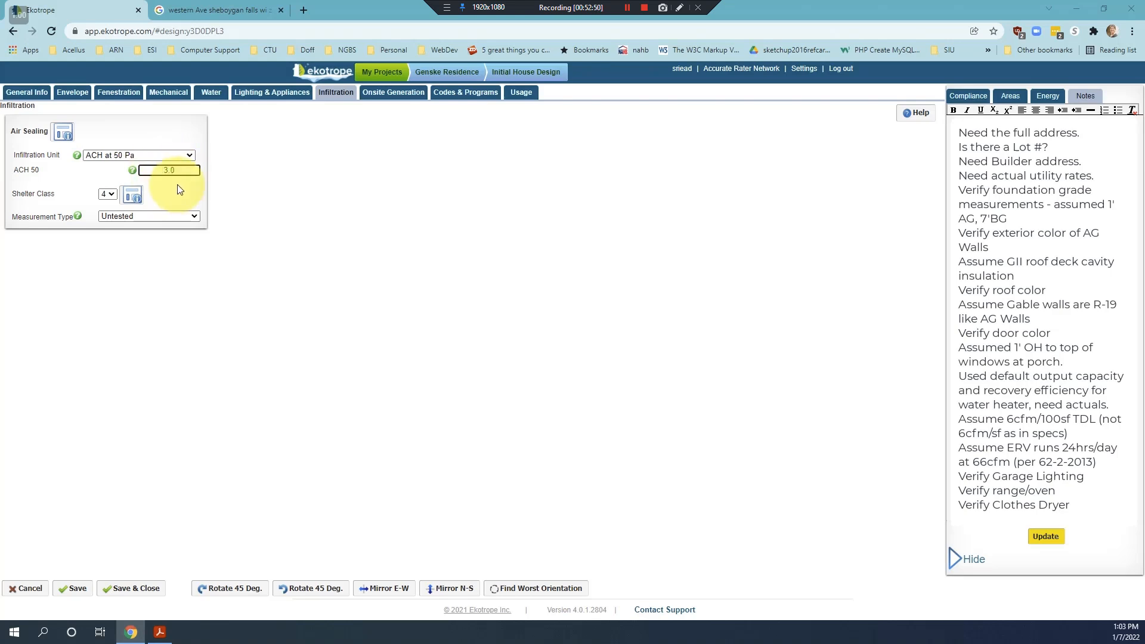
pyautogui.click(133, 199)
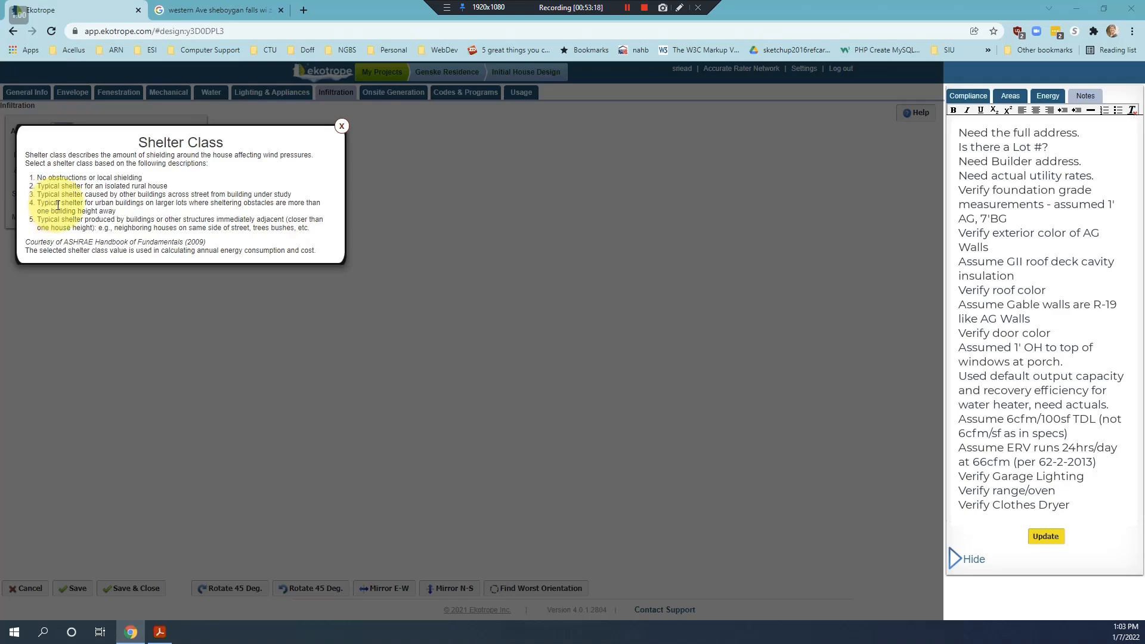
pyautogui.click(342, 126)
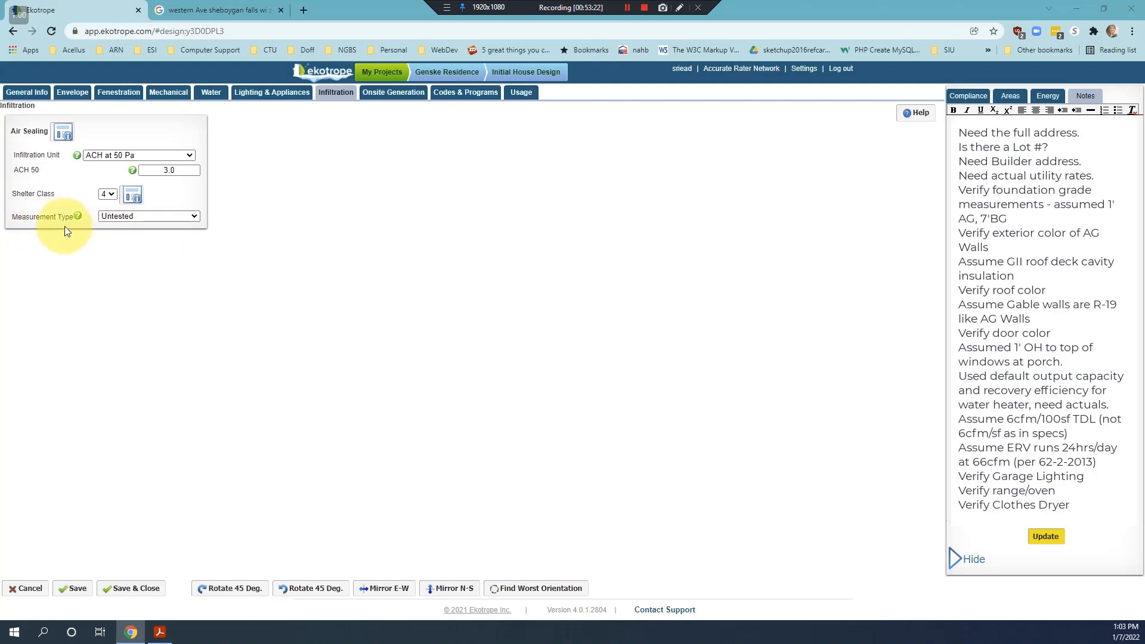
# - Set the infiltration measurement type to "To be blower-door tested" and save the design
pyautogui.click(196, 217)
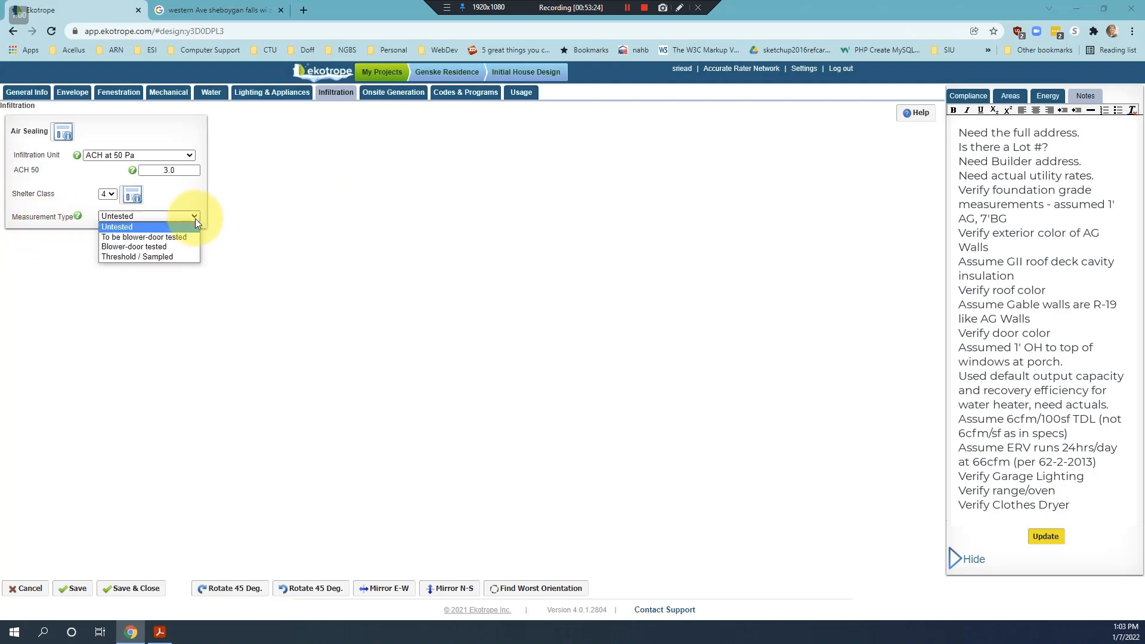
pyautogui.click(158, 237)
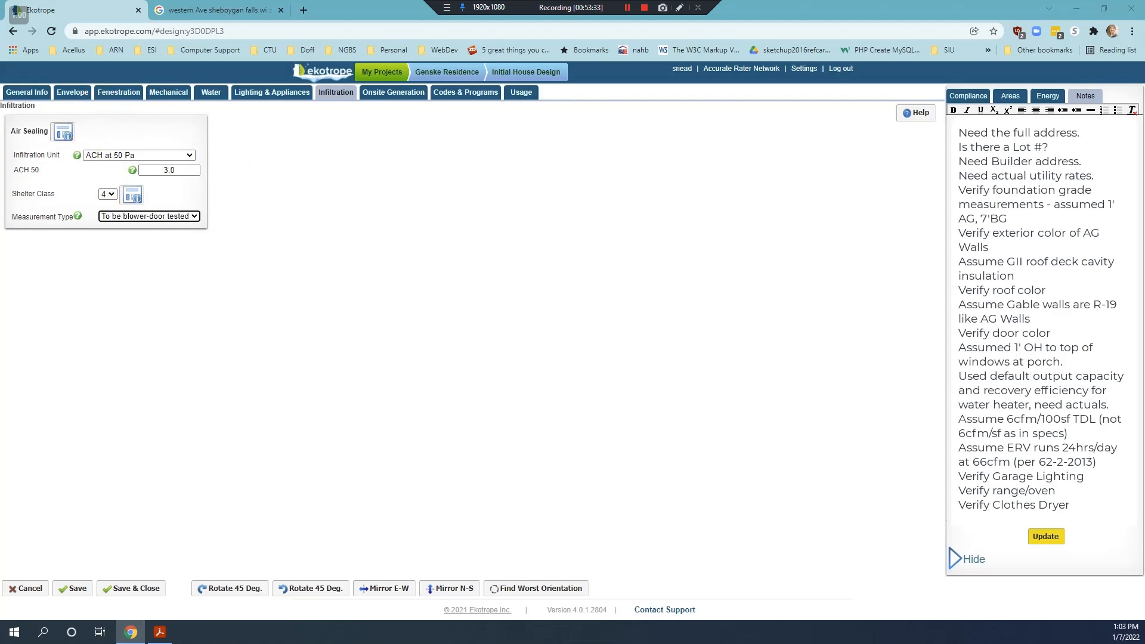
pyautogui.click(75, 591)
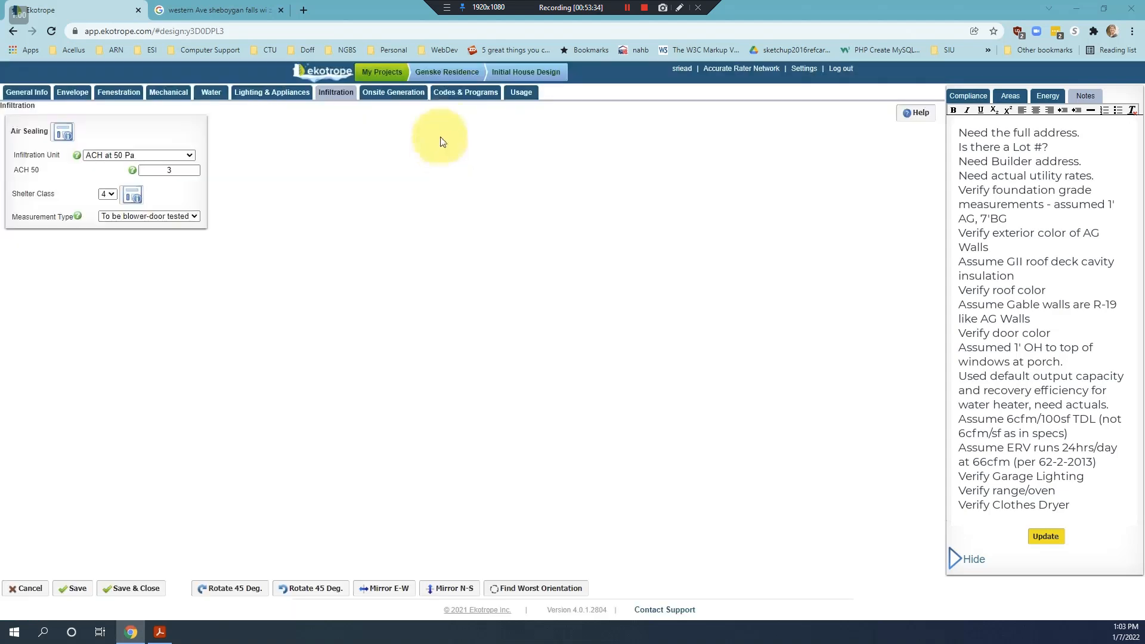
# - Review the onsite generation, codes and programs, and usage settings, and save the design
pyautogui.click(401, 95)
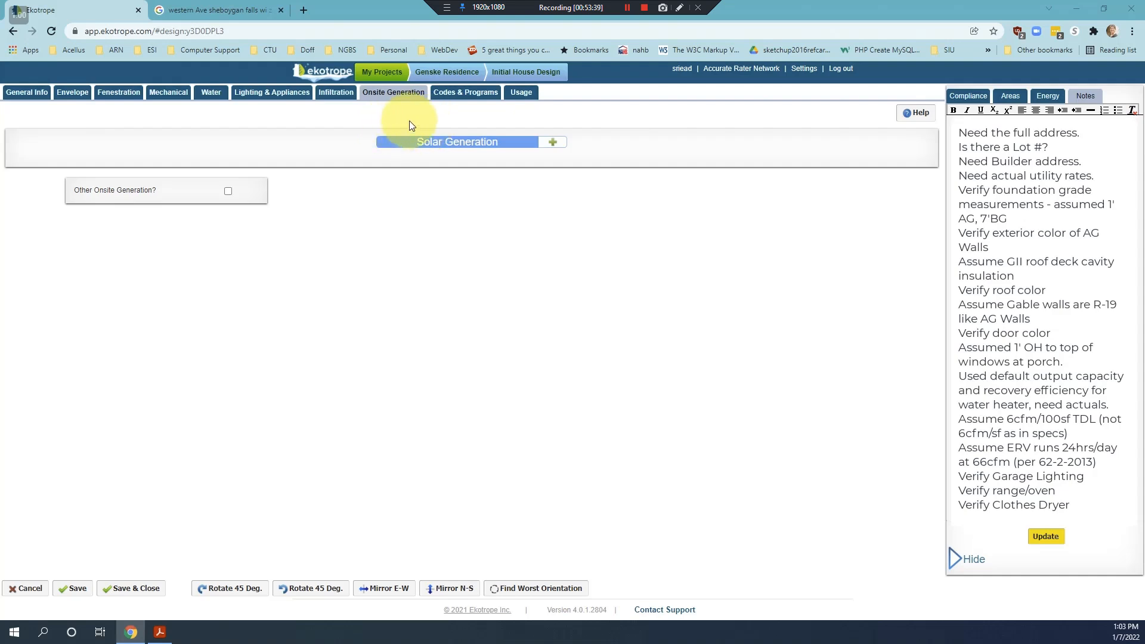
pyautogui.click(472, 98)
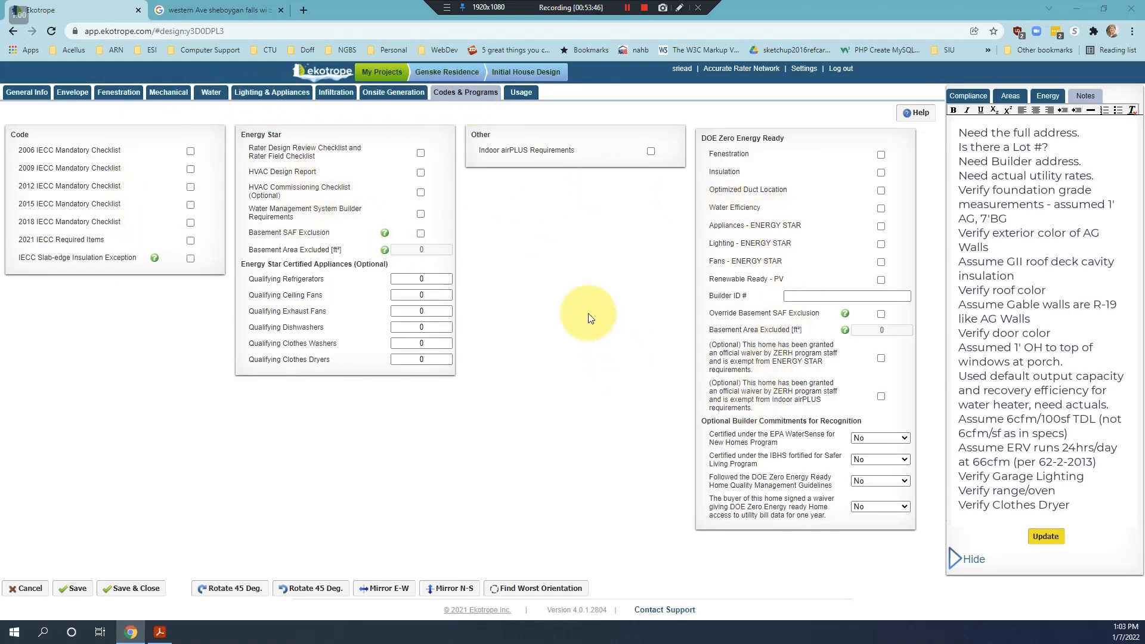
pyautogui.click(528, 100)
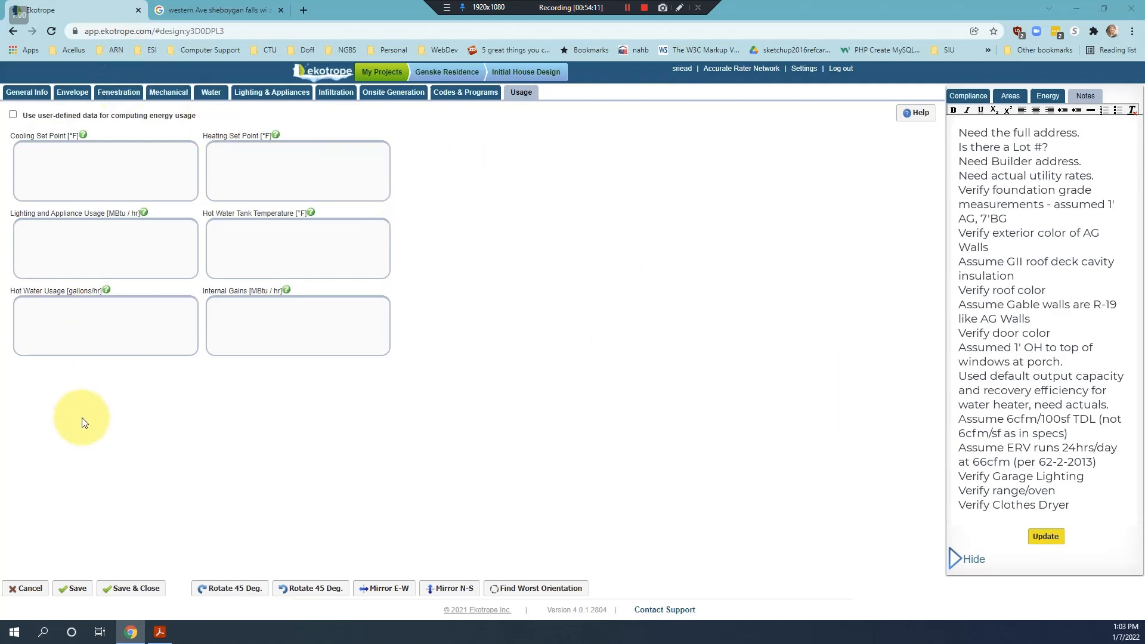
pyautogui.click(73, 587)
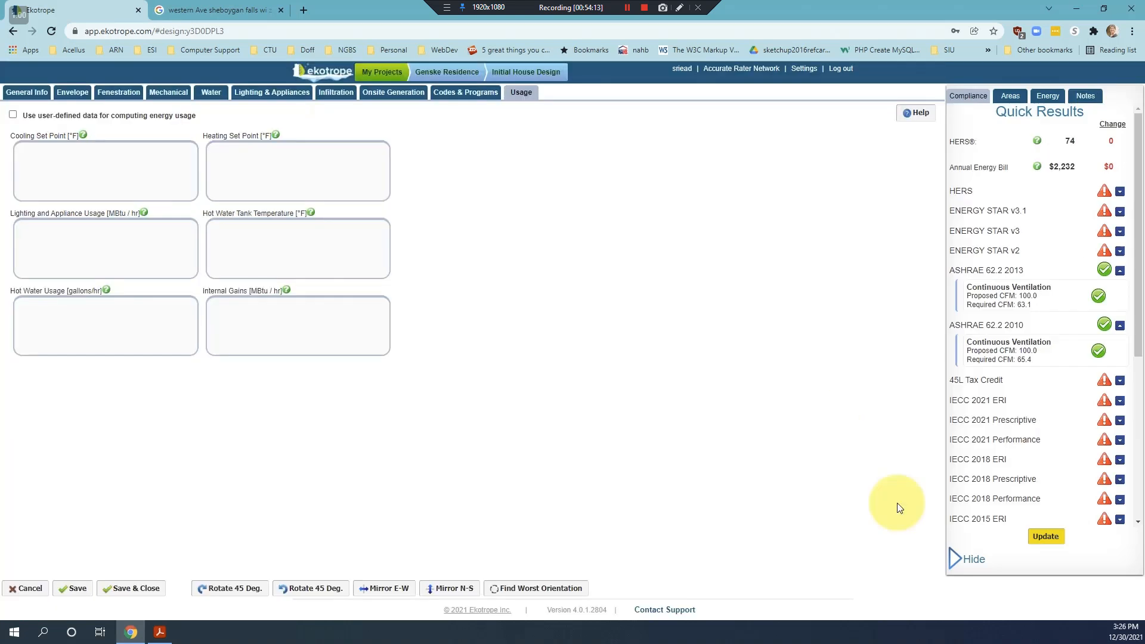
# - Update the quick results and examine the individual HERS compliance checks for warnings
pyautogui.click(1043, 535)
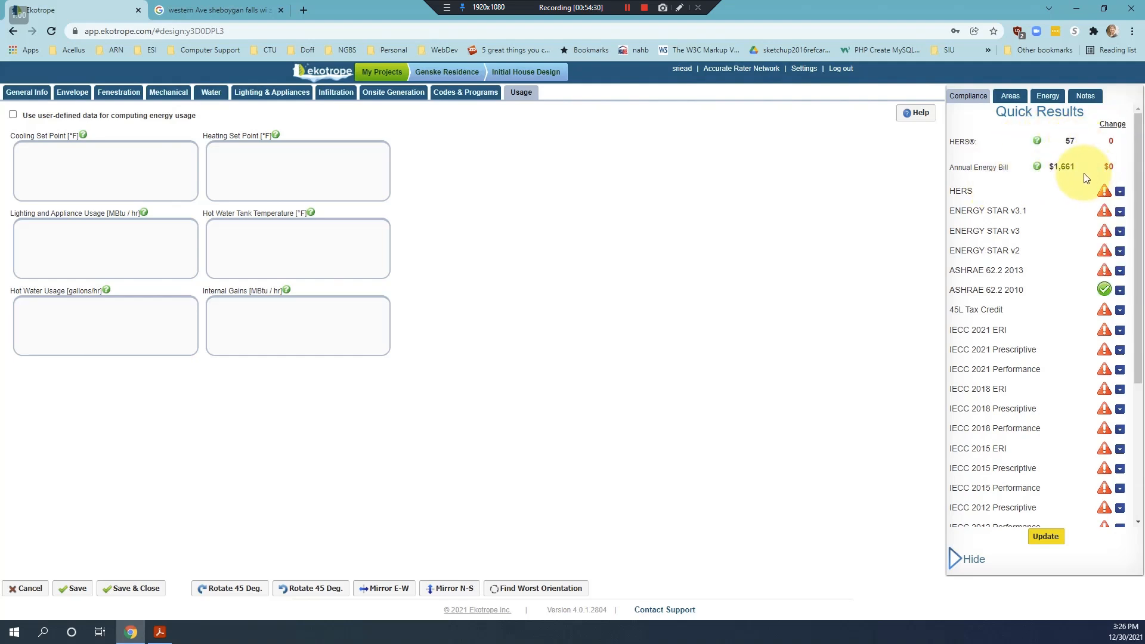
pyautogui.click(1120, 196)
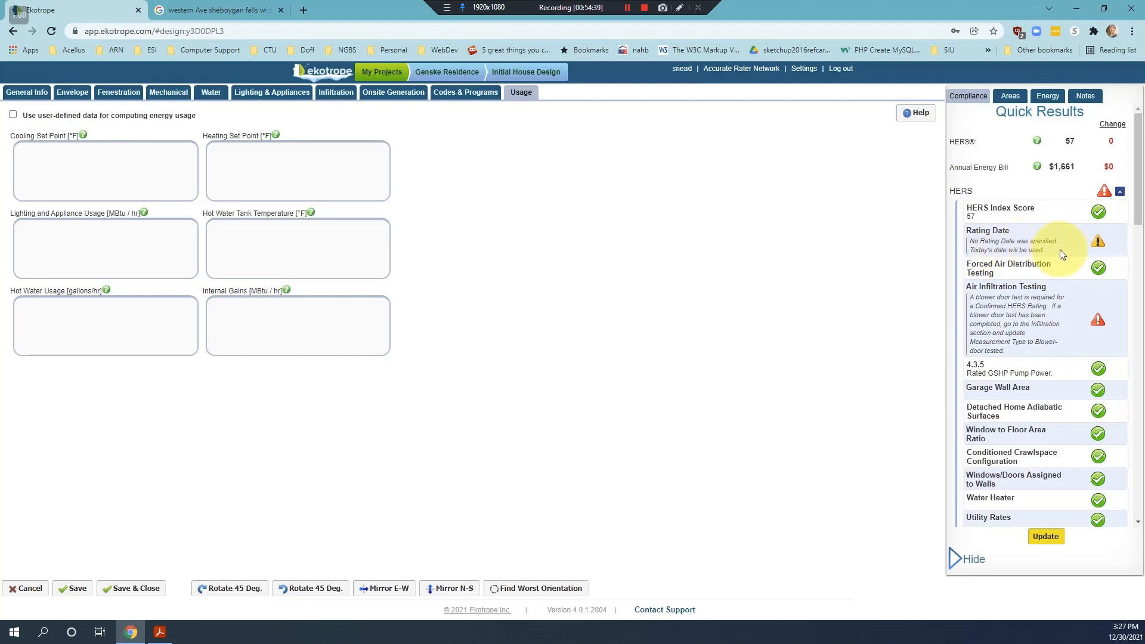
pyautogui.scroll(-1, 1139, 216)
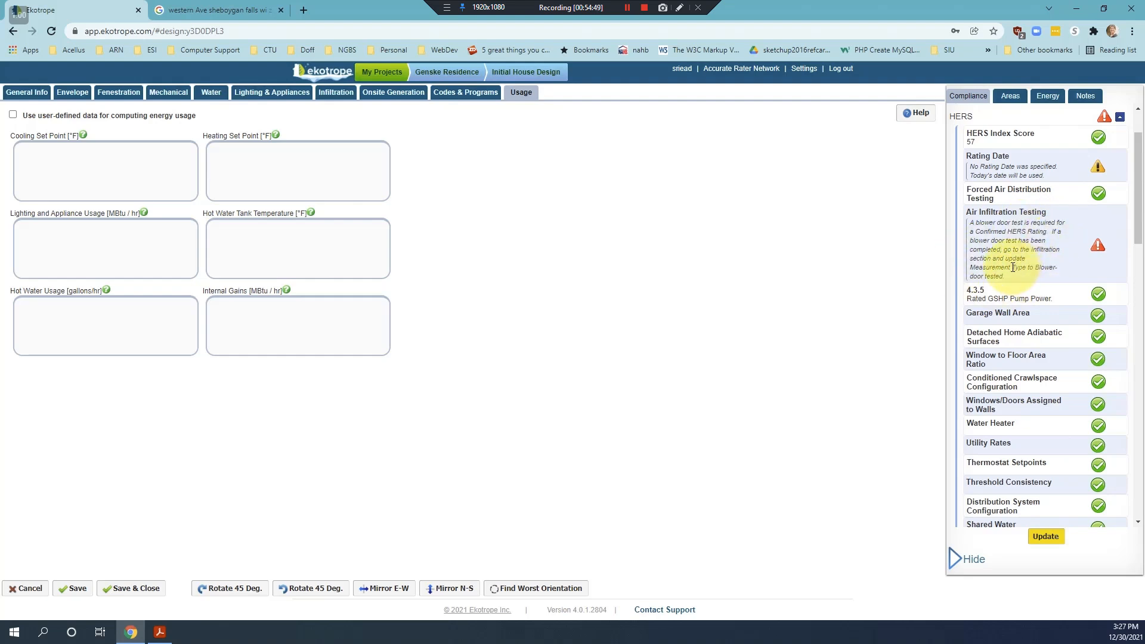
pyautogui.moveTo(1139, 218); pyautogui.dragTo(1142, 219)
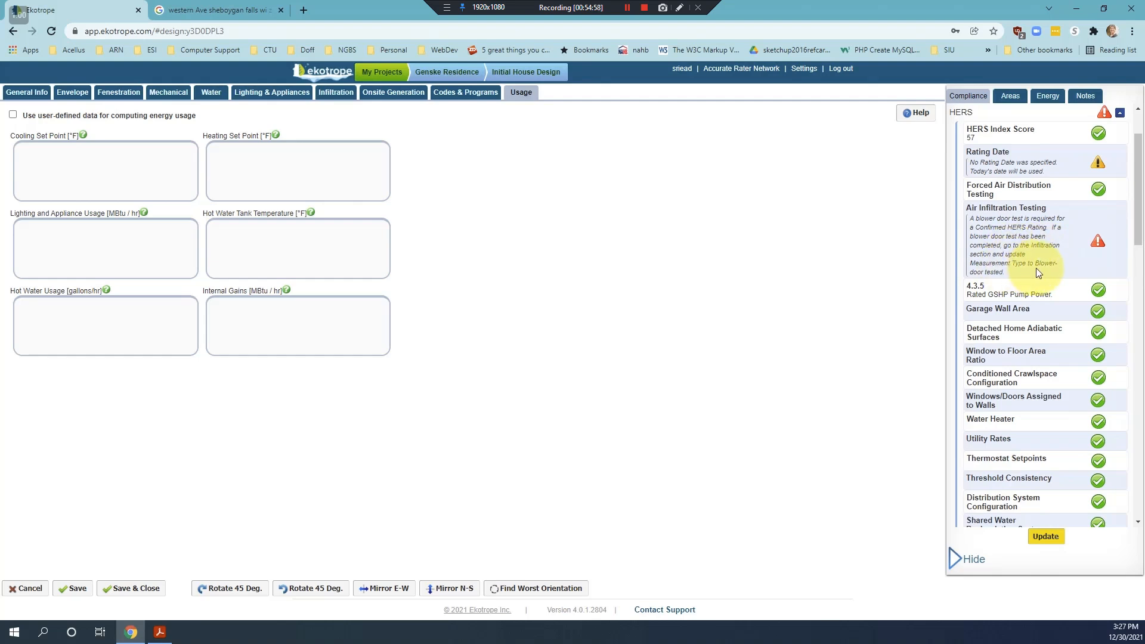
pyautogui.moveTo(1139, 240); pyautogui.dragTo(1136, 412)
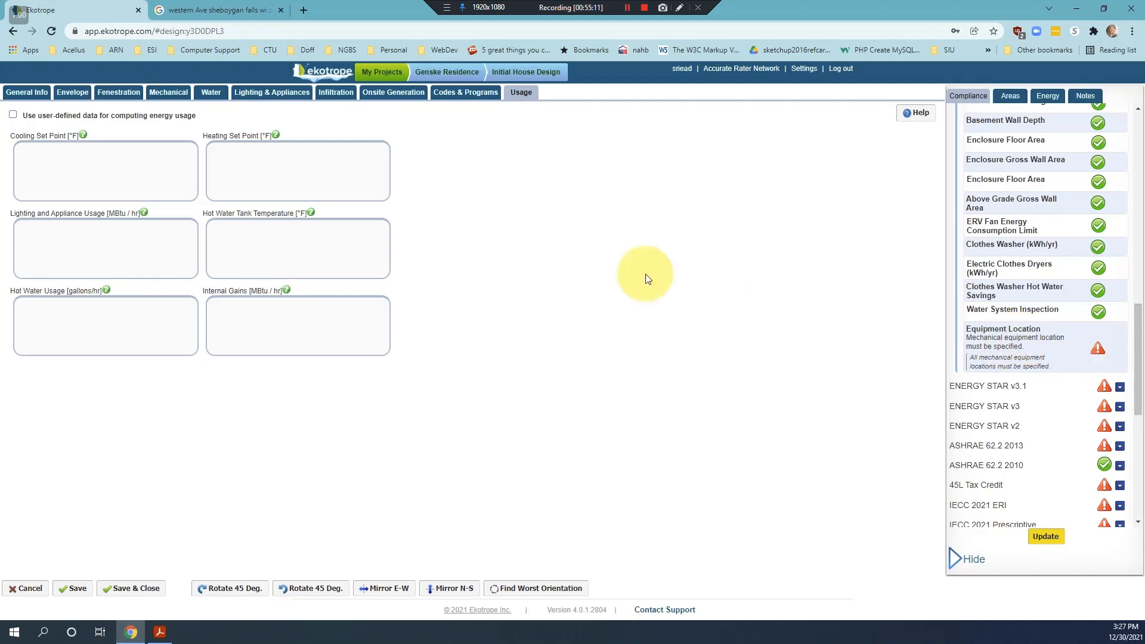
# - Change the infiltration measurement type to "Blower-door tested"
pyautogui.click(338, 96)
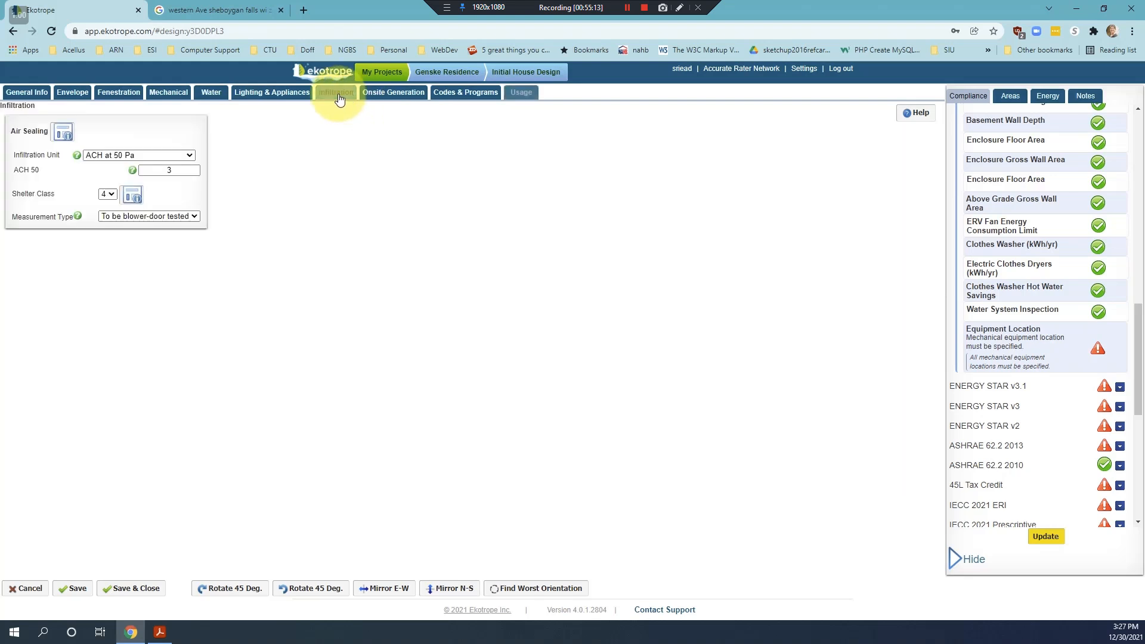
pyautogui.click(194, 217)
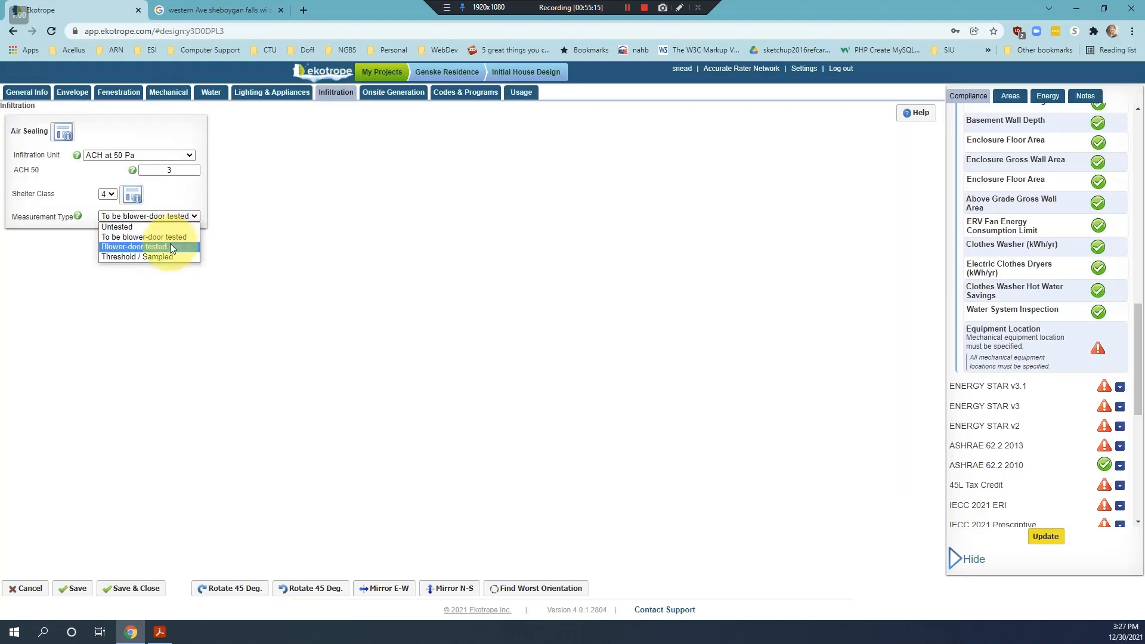
pyautogui.click(170, 243)
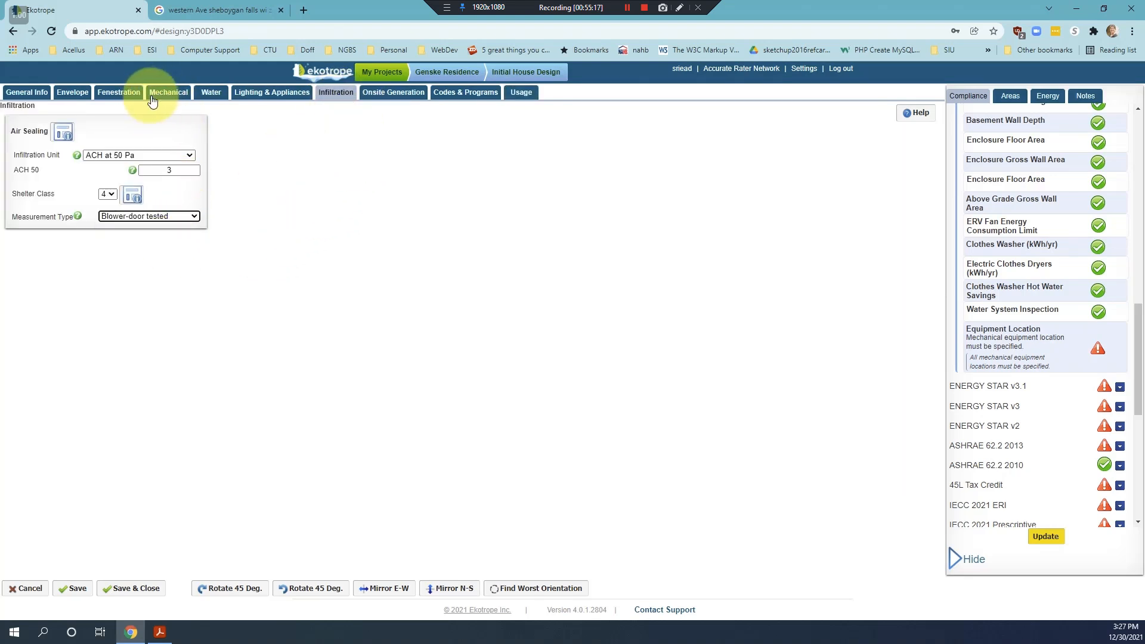
# - Set the locations of the cooling equipment and the water heater to Conditioned Space
pyautogui.click(169, 94)
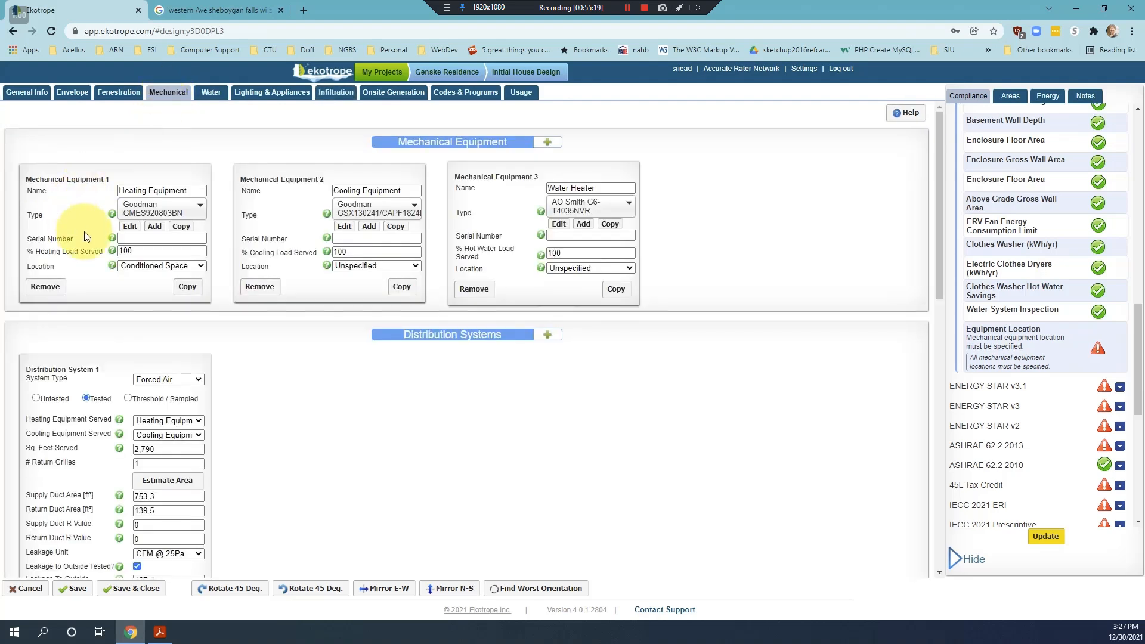
pyautogui.click(415, 265)
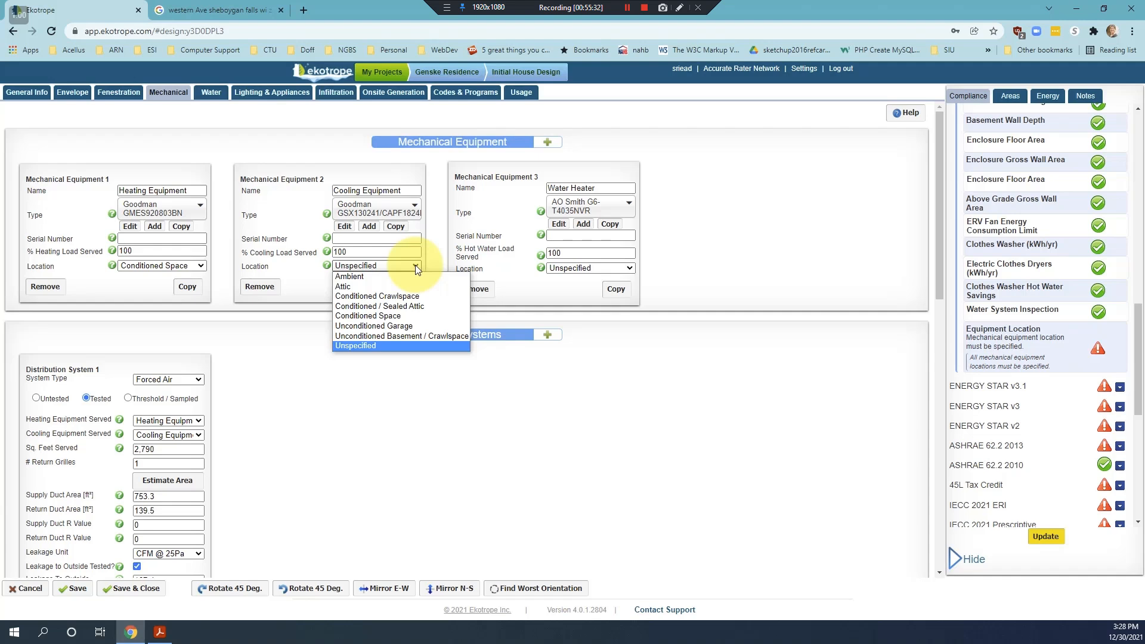
pyautogui.click(388, 316)
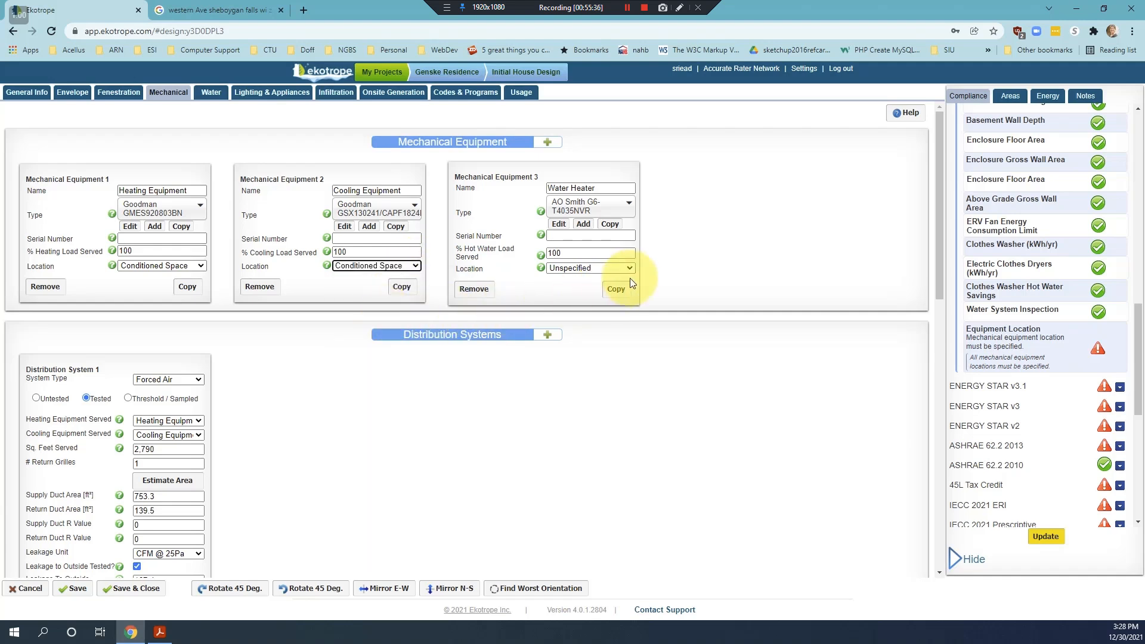
pyautogui.click(628, 268)
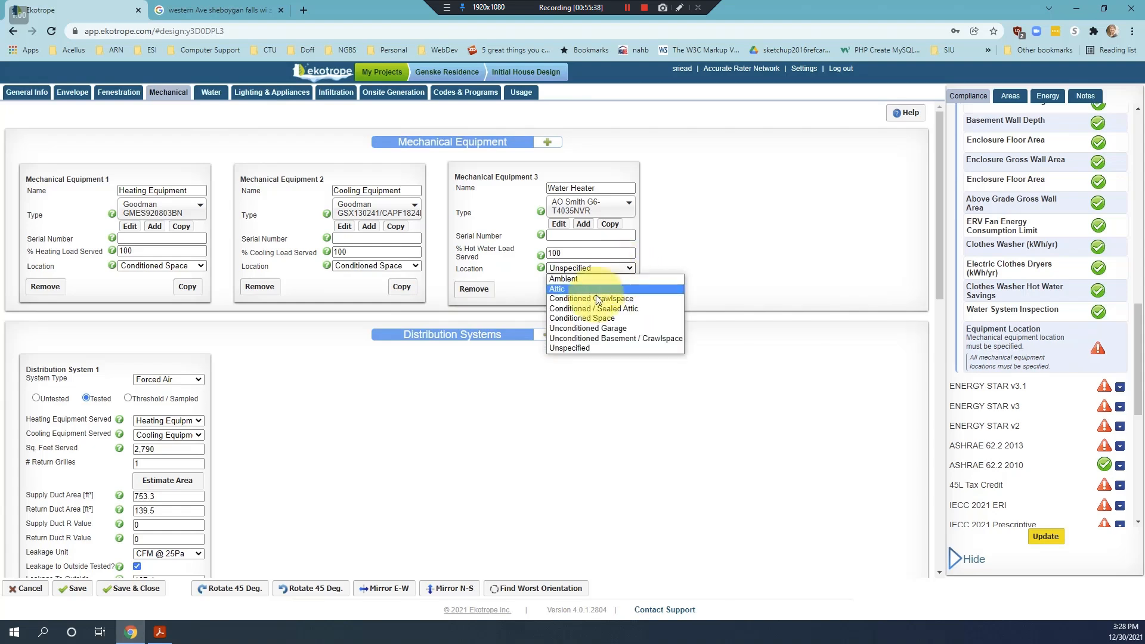
pyautogui.click(609, 306)
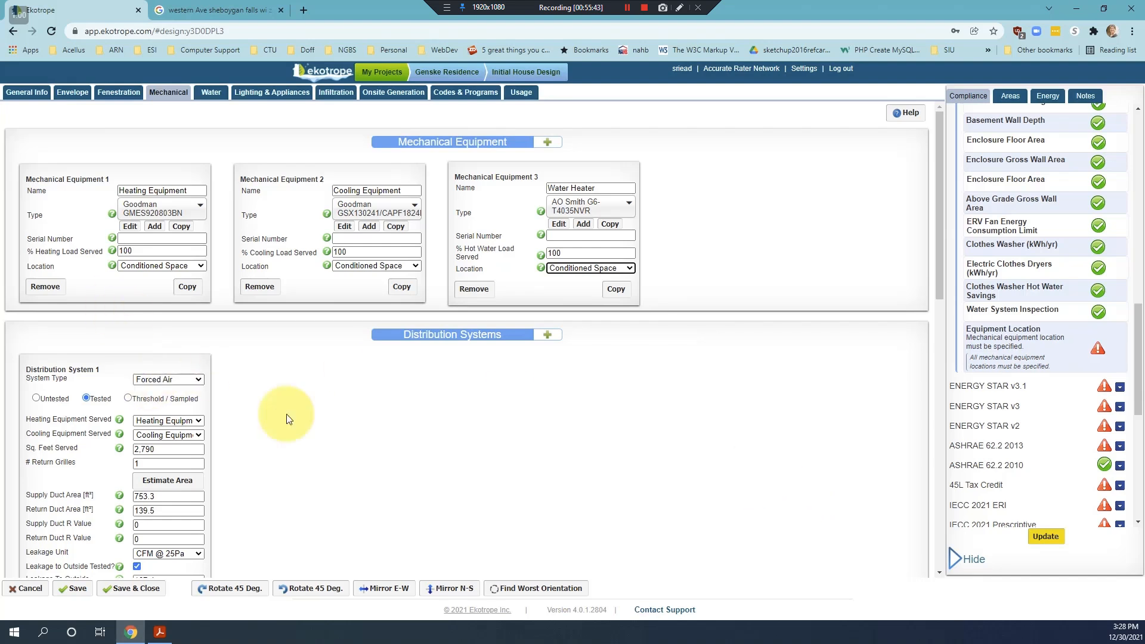
# - Recalculate the compliance results and re-examine the HERS checks for remaining warnings
pyautogui.click(1058, 542)
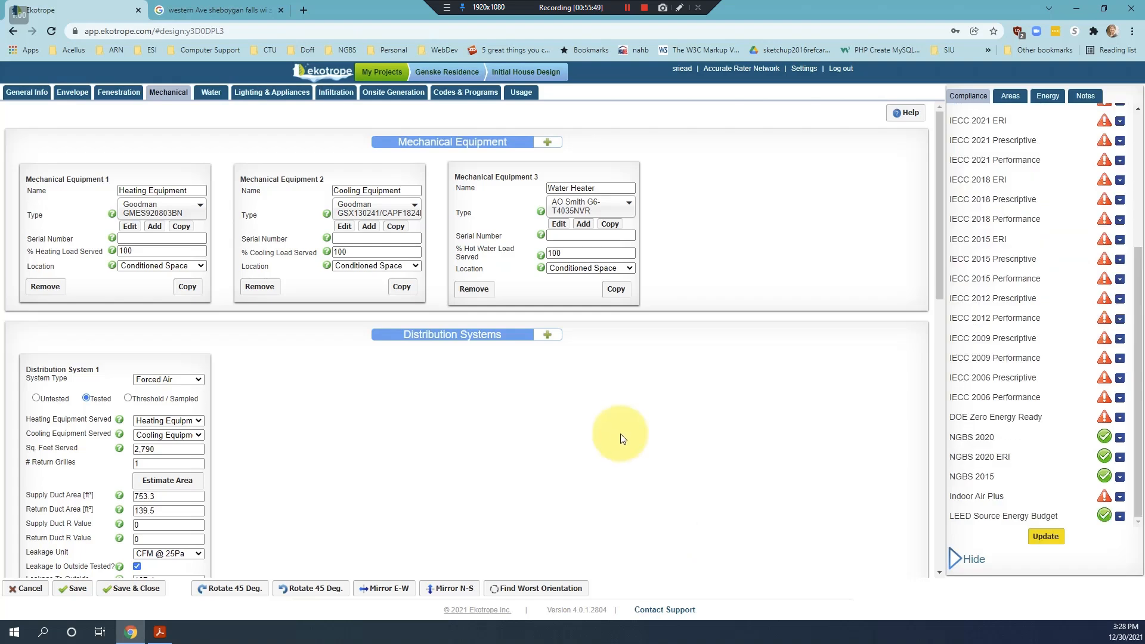
pyautogui.moveTo(1140, 448); pyautogui.dragTo(1140, 310)
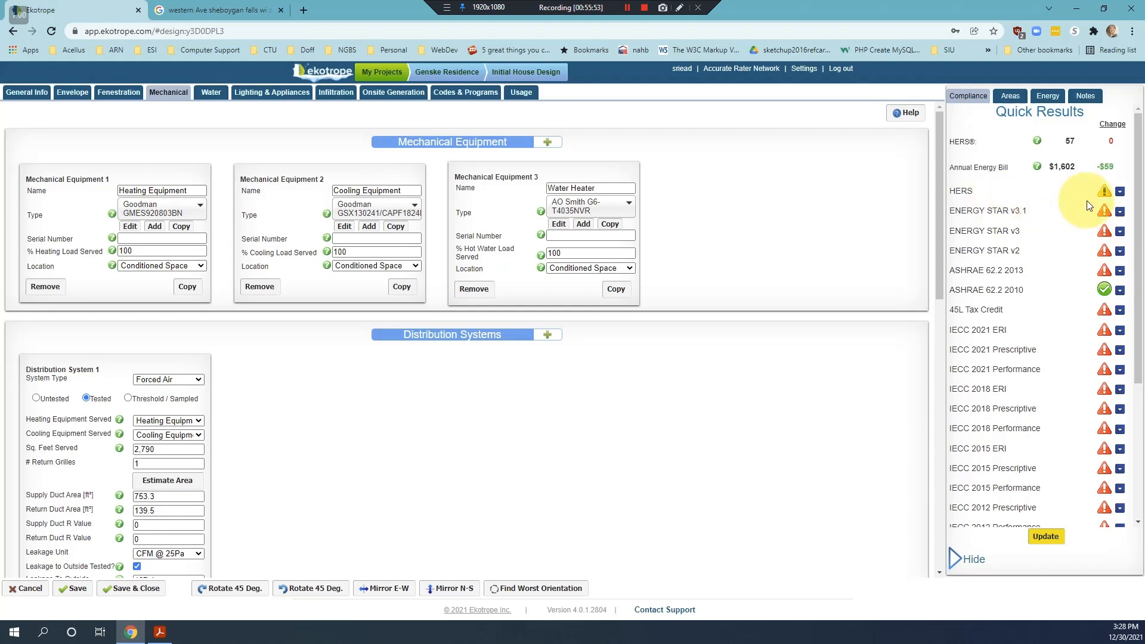
pyautogui.click(1119, 197)
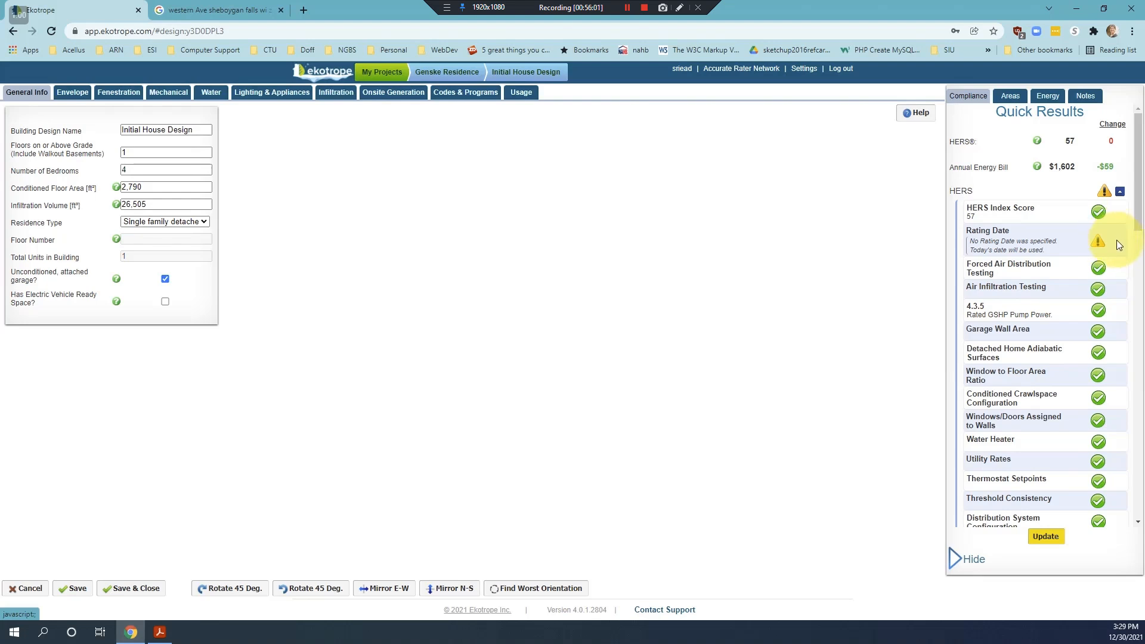
# - Inspect the rating date field in the project's rating information, leave it blank, and reopen the Initial House Design
pyautogui.click(453, 73)
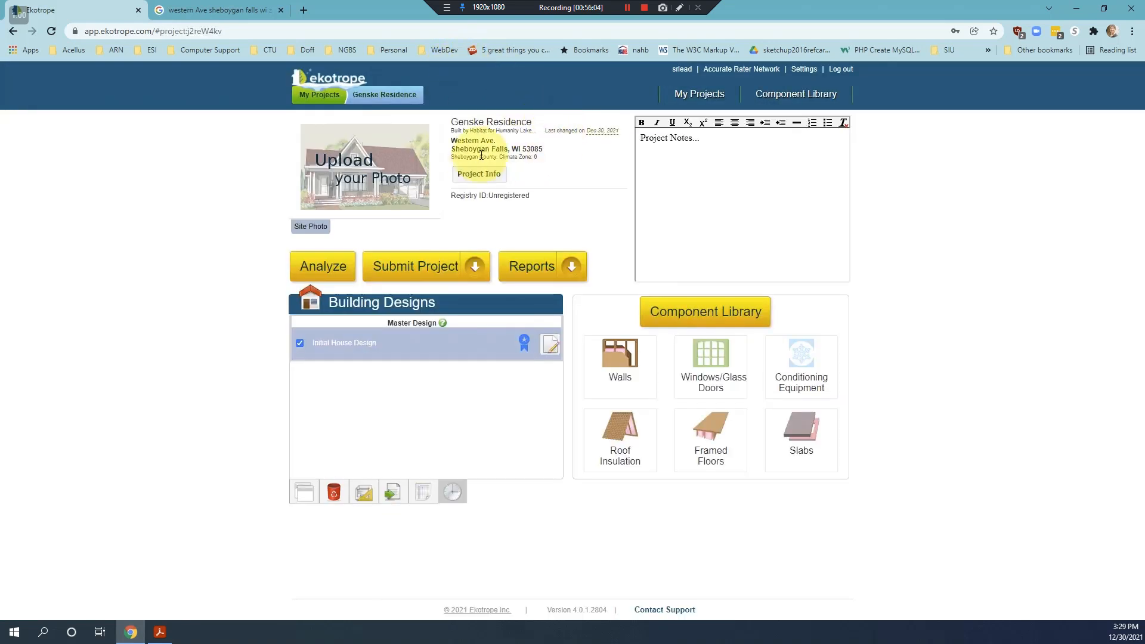
pyautogui.click(527, 188)
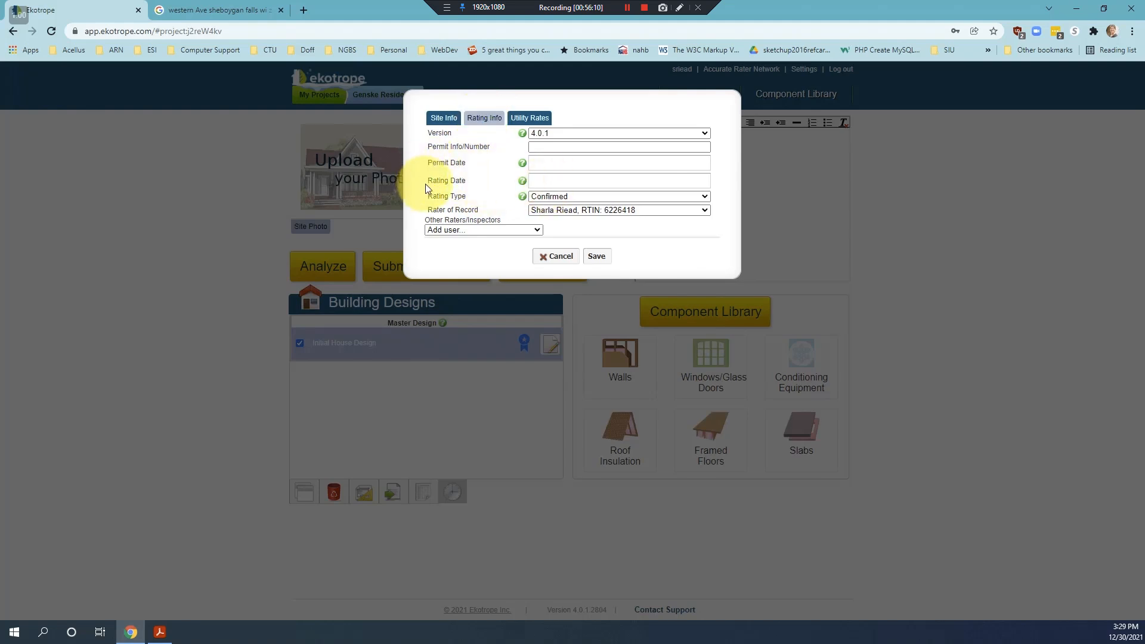
pyautogui.click(543, 180)
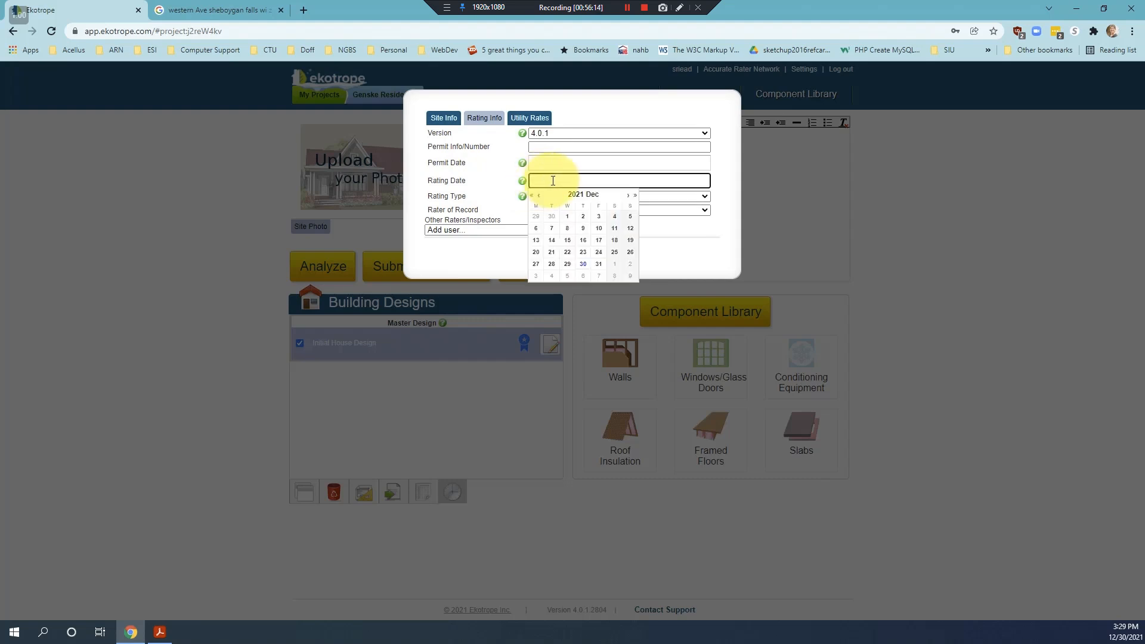
pyautogui.click(784, 258)
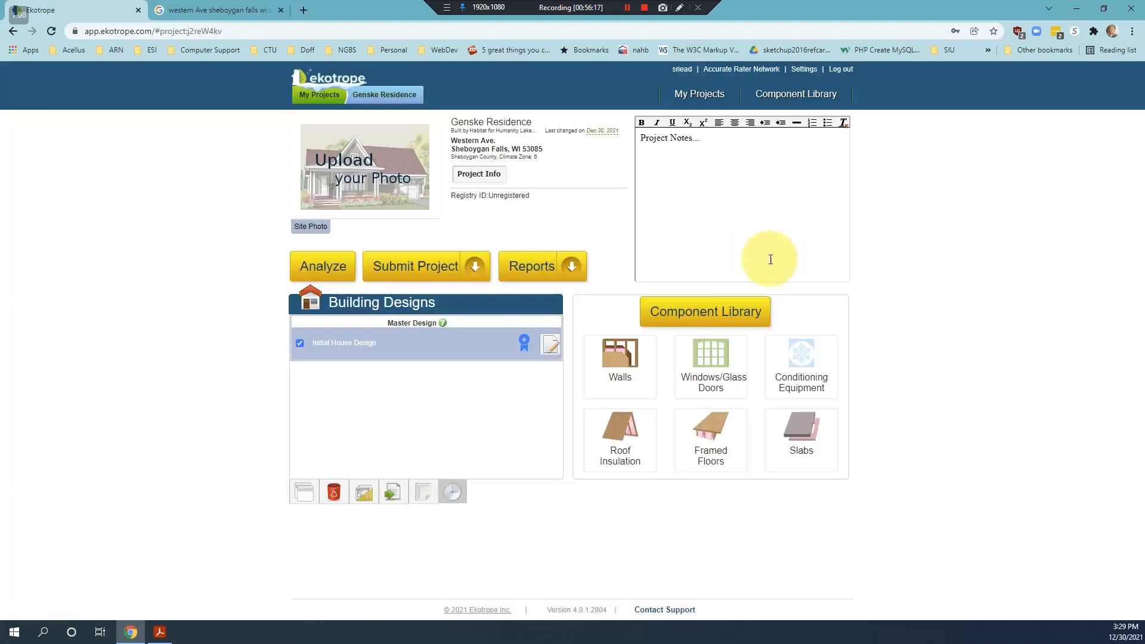
pyautogui.moveTo(550, 268)
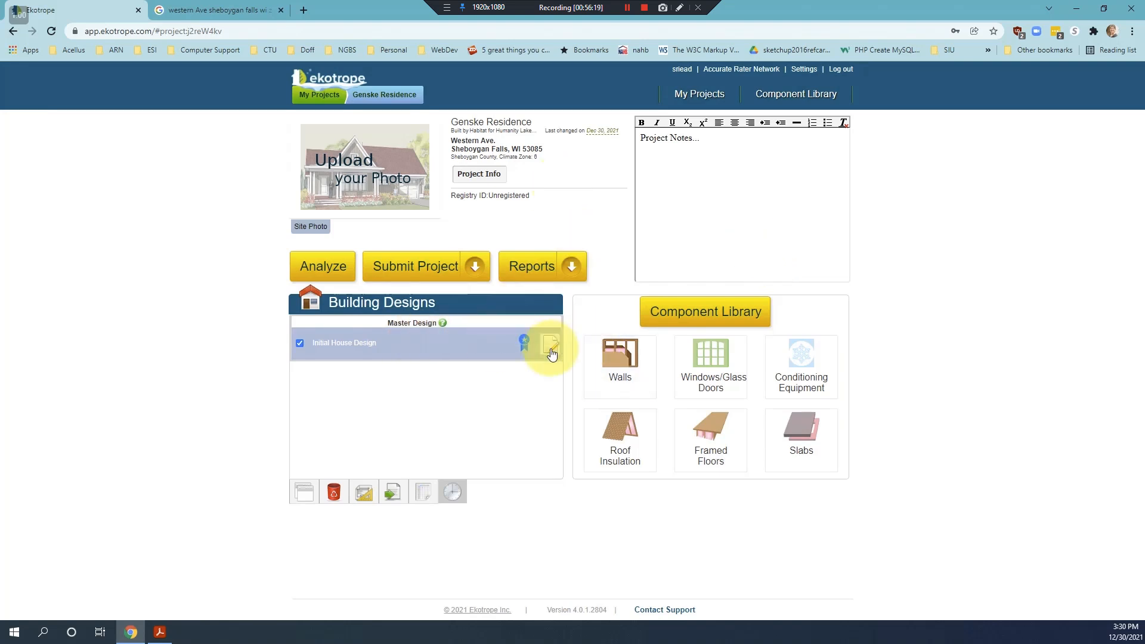
pyautogui.click(551, 348)
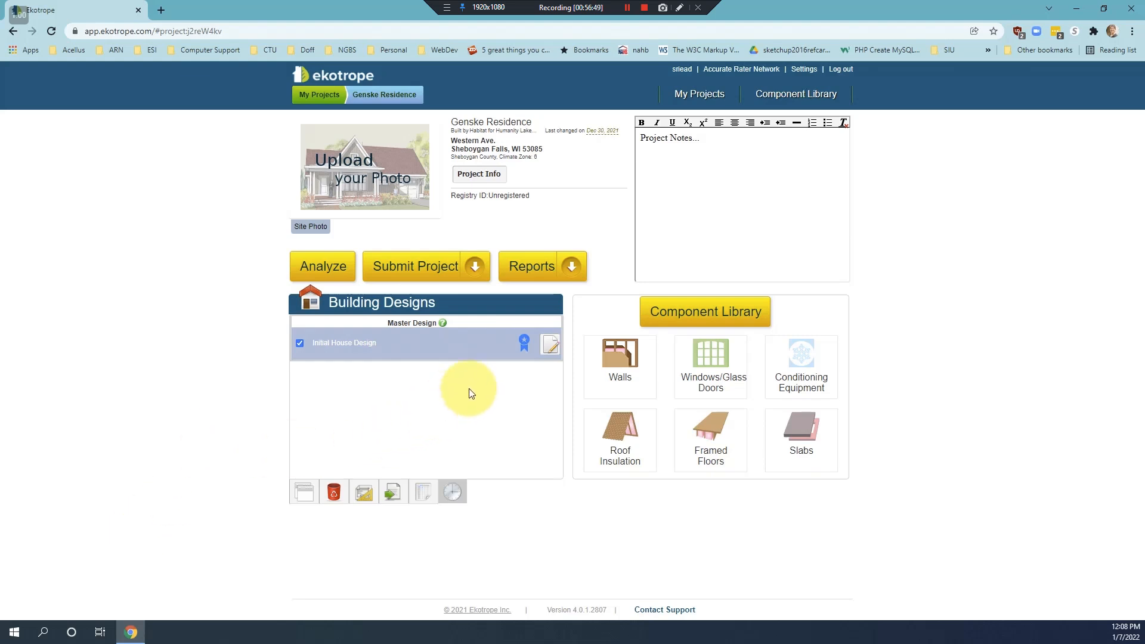
# - Generate a report preview containing the Building Specification Summary and the Building Summary for the Initial House Design
pyautogui.click(574, 269)
pyautogui.click(540, 295)
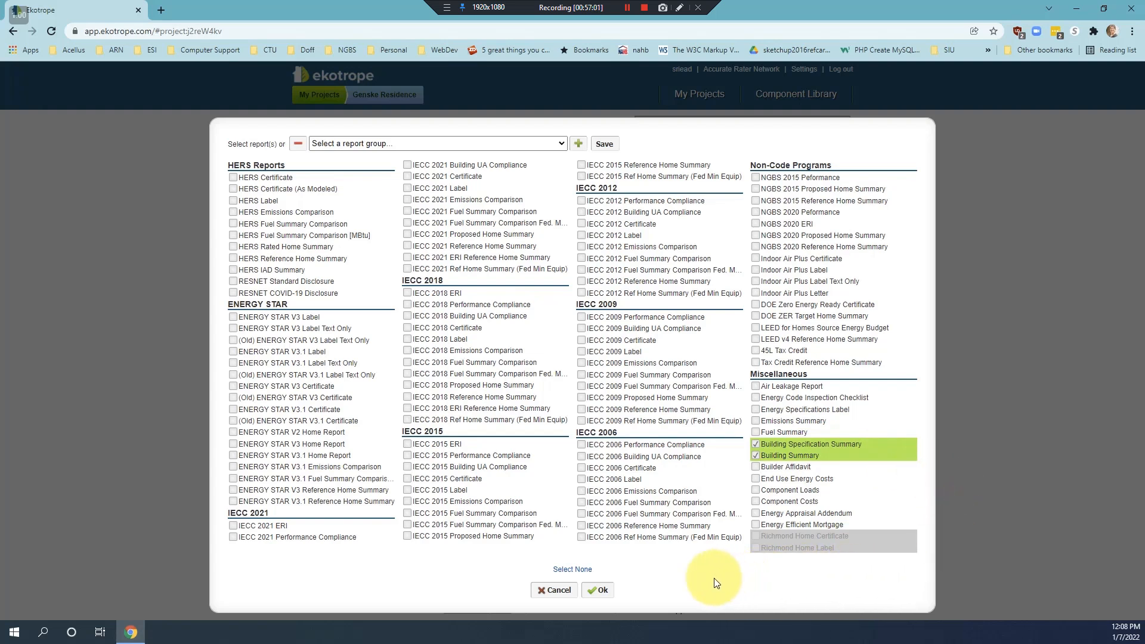
pyautogui.click(599, 590)
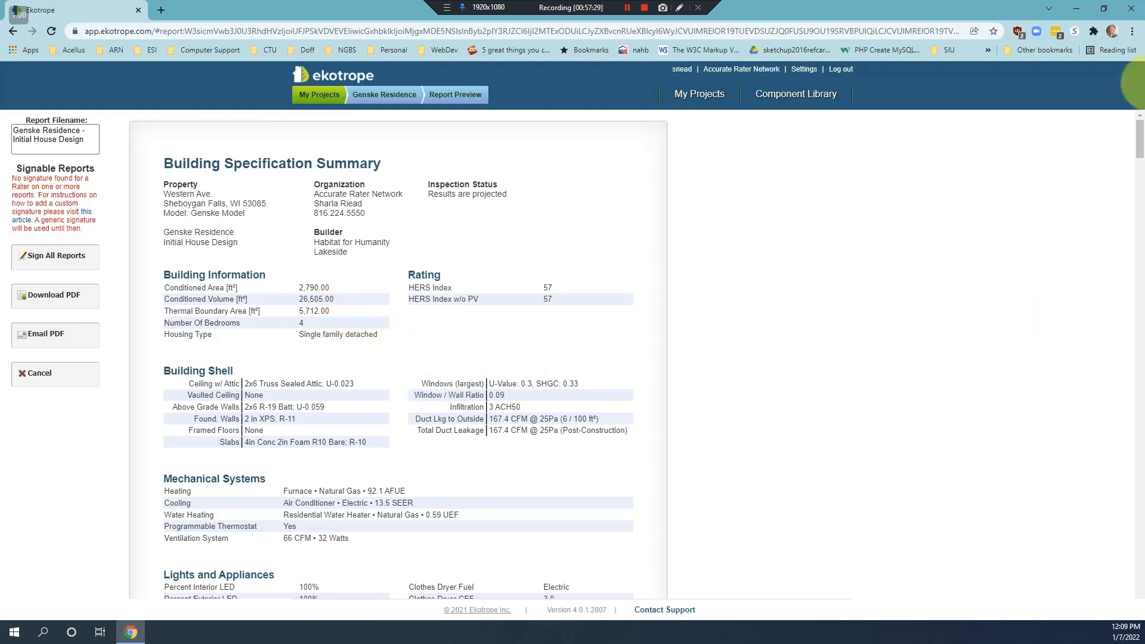
# - Review the whole report for data-entry errors, covering glazing, doors, roof insulation, infiltration, conditioning equipment, distribution system and appliances
pyautogui.moveTo(1139, 135); pyautogui.dragTo(1138, 294)
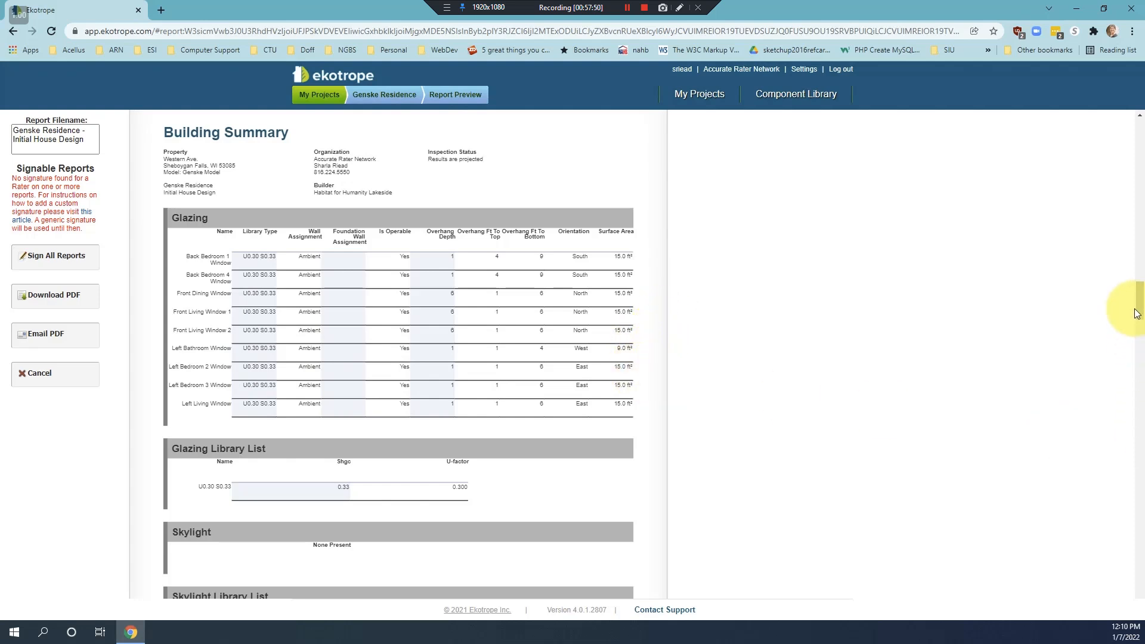
pyautogui.moveTo(1140, 311); pyautogui.dragTo(1140, 316)
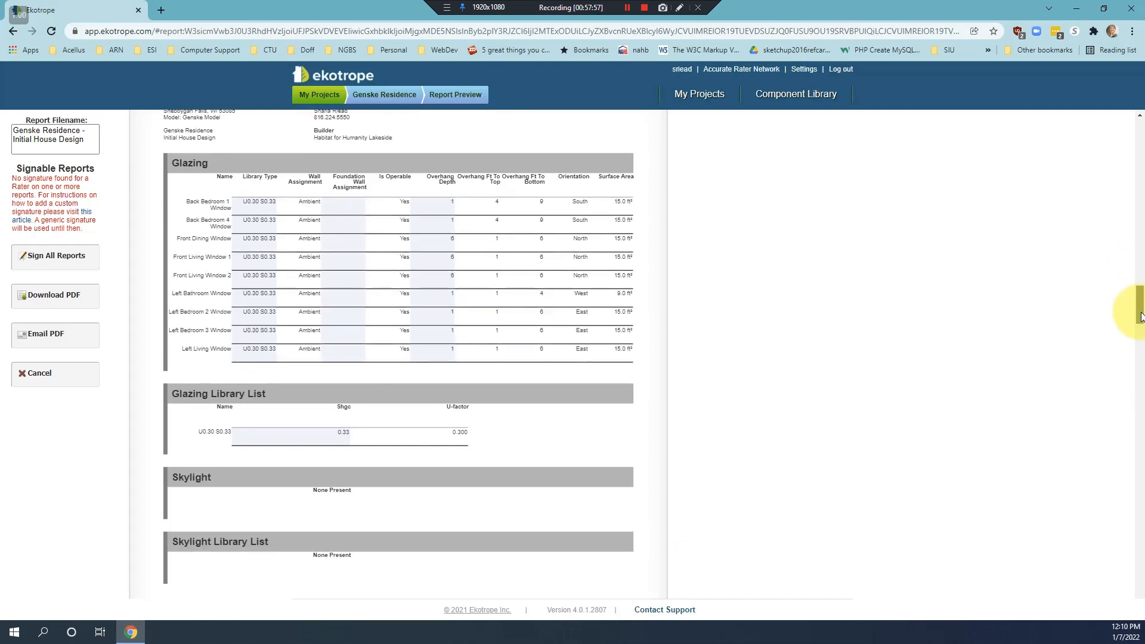
pyautogui.moveTo(1140, 316); pyautogui.dragTo(1140, 377)
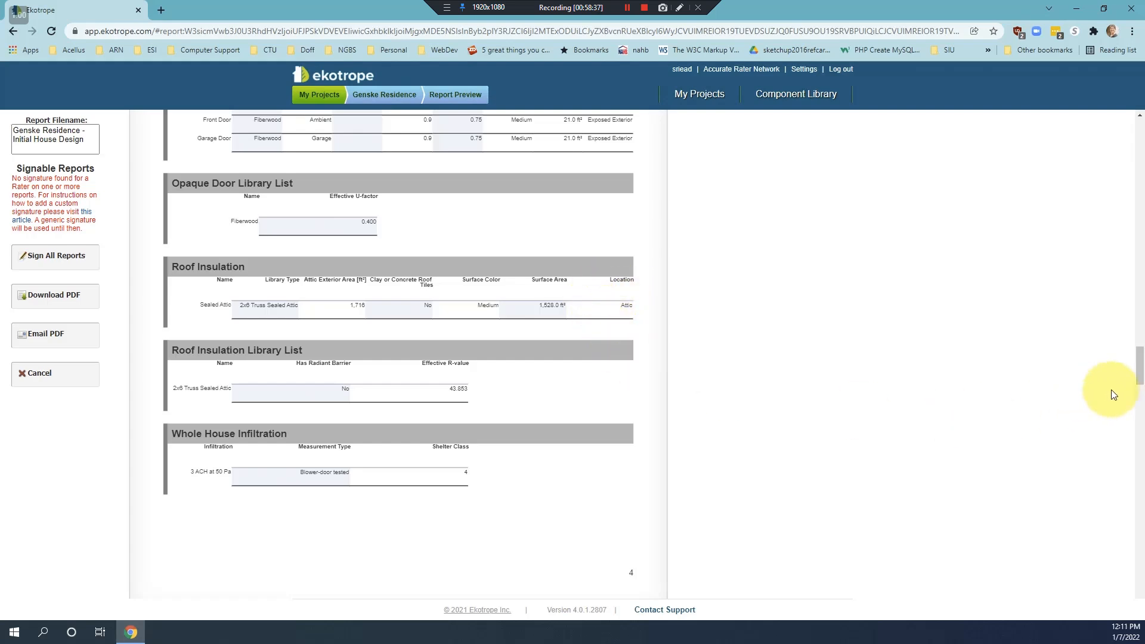
pyautogui.moveTo(1137, 370); pyautogui.dragTo(1127, 479)
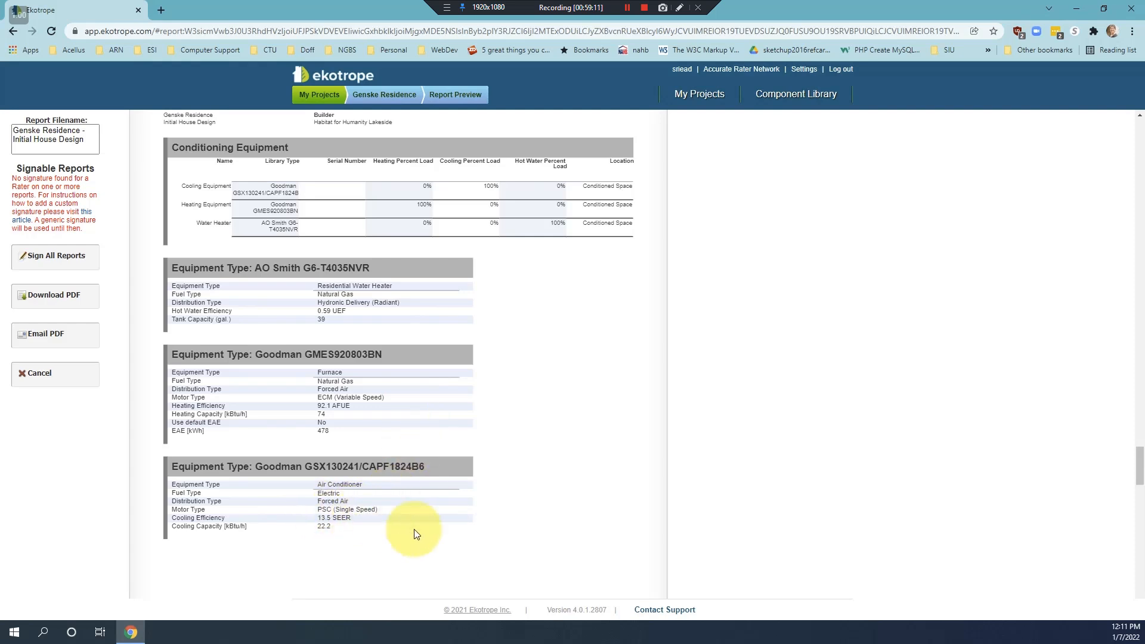
pyautogui.moveTo(1139, 462); pyautogui.dragTo(1130, 510)
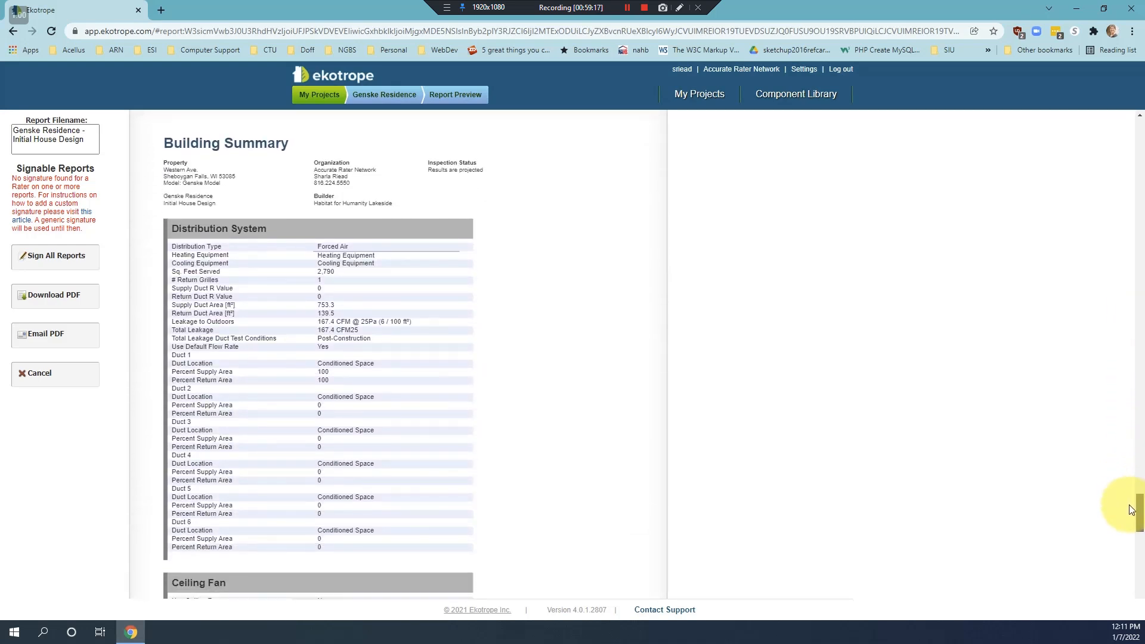
pyautogui.moveTo(1131, 509); pyautogui.dragTo(1140, 585)
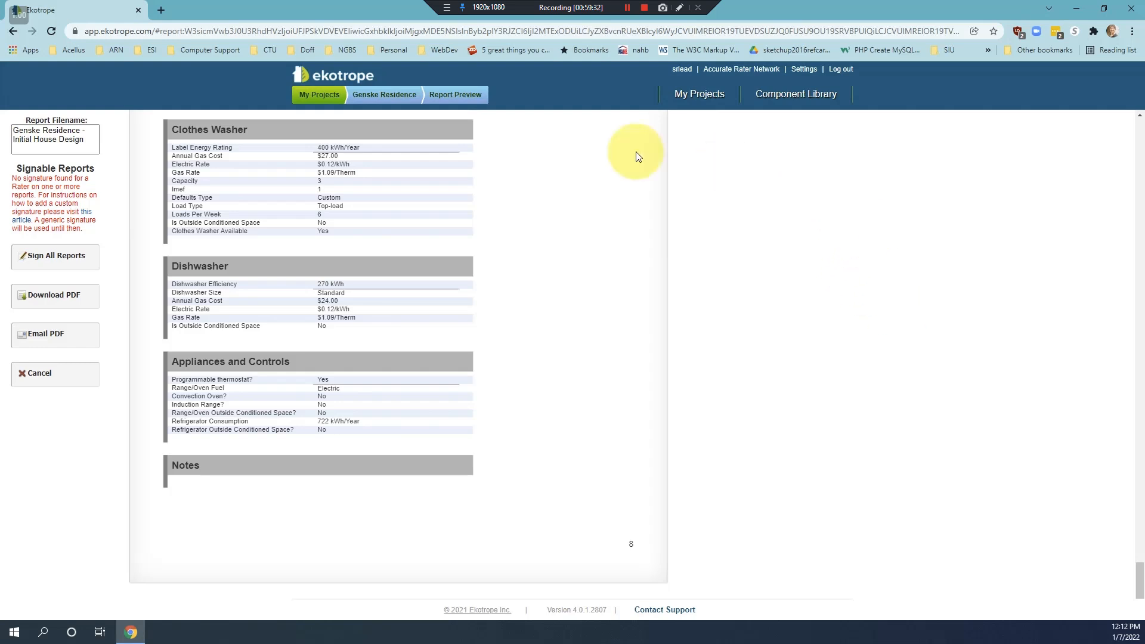
# - Return to the project, reopen the Initial House Design and check its infiltration volume
pyautogui.click(392, 97)
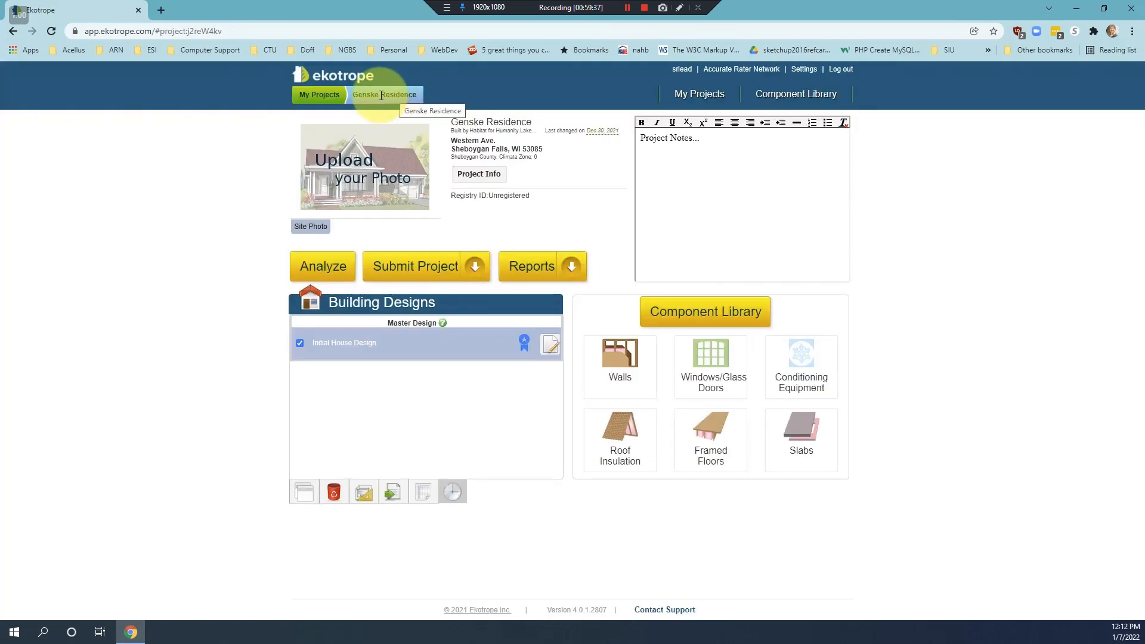
pyautogui.click(552, 352)
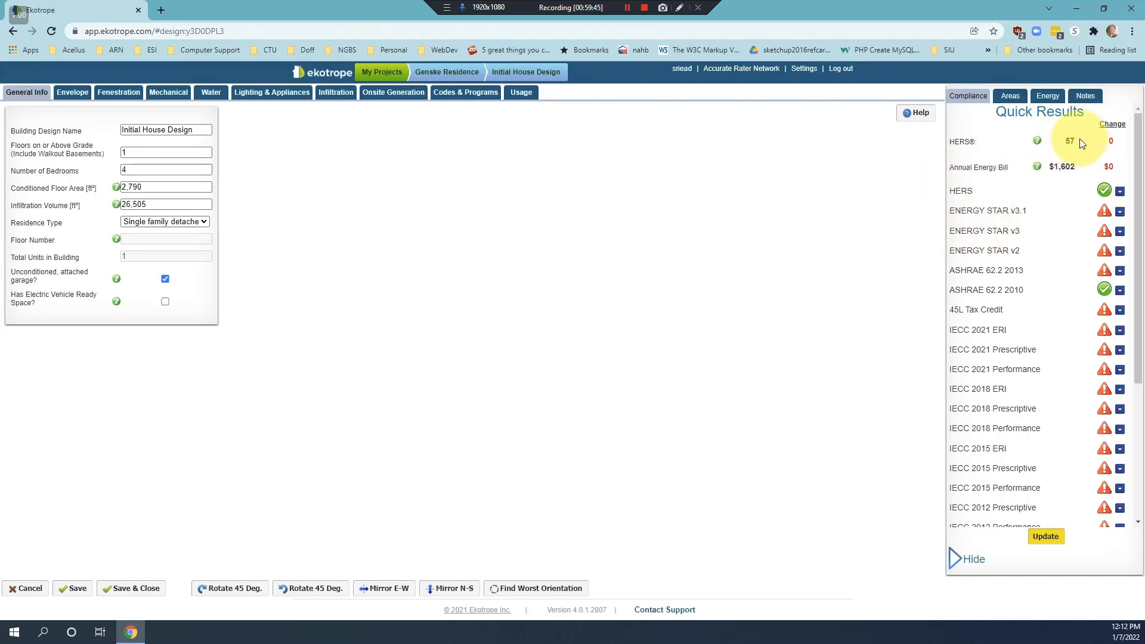
pyautogui.moveTo(151, 204); pyautogui.dragTo(117, 205)
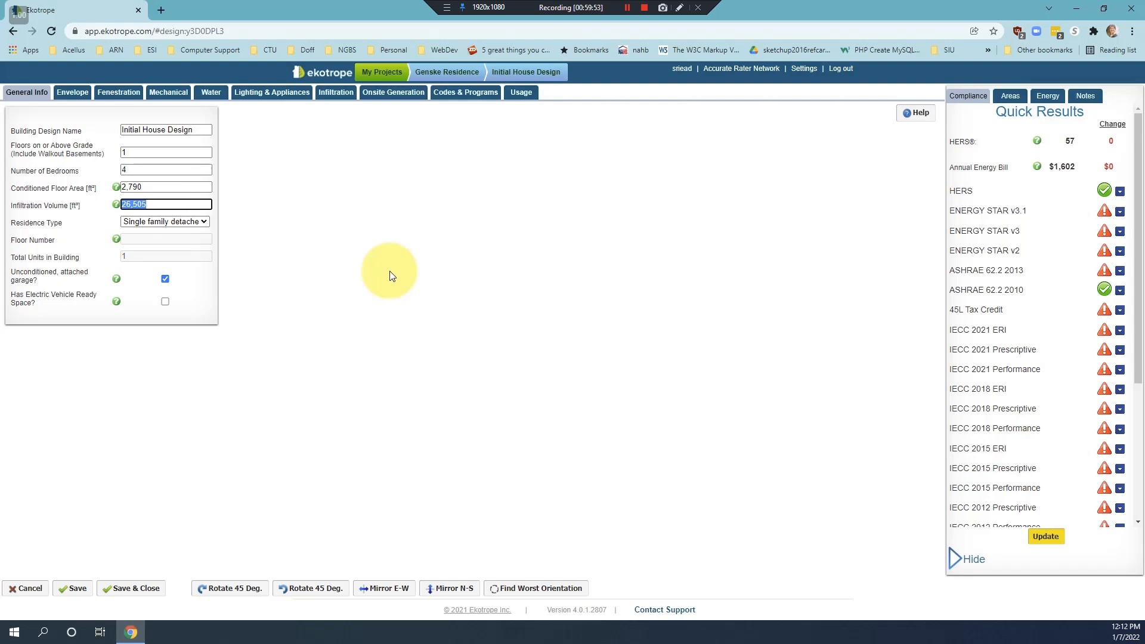
# - Rename the Left Bathroom Window as "Right Bathroom Window" in the fenestration data
pyautogui.click(119, 94)
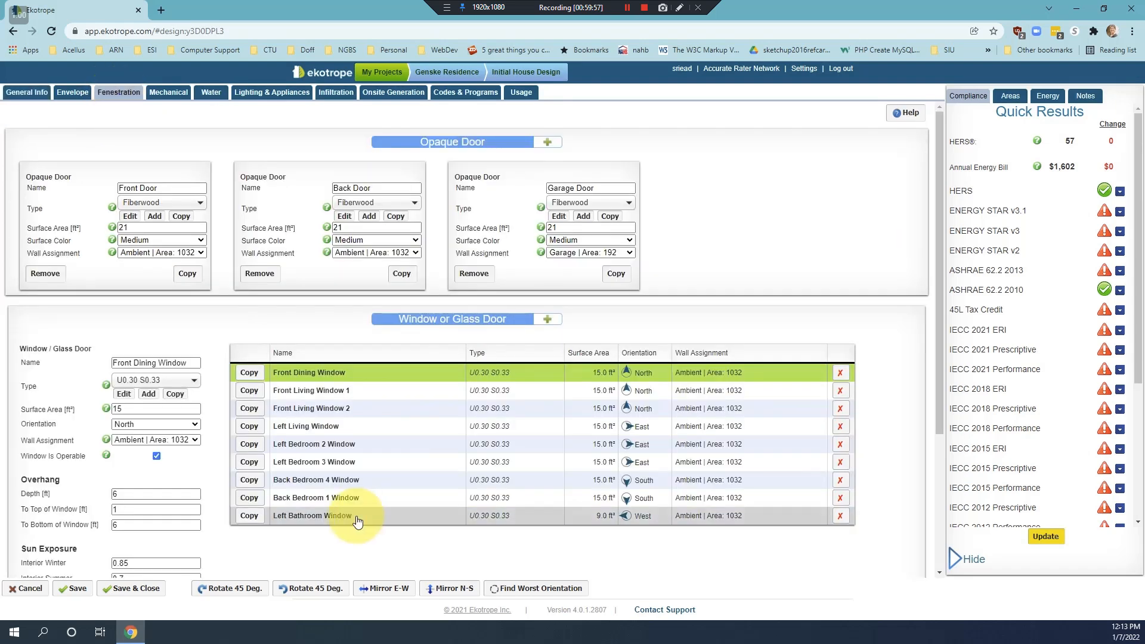
pyautogui.click(296, 517)
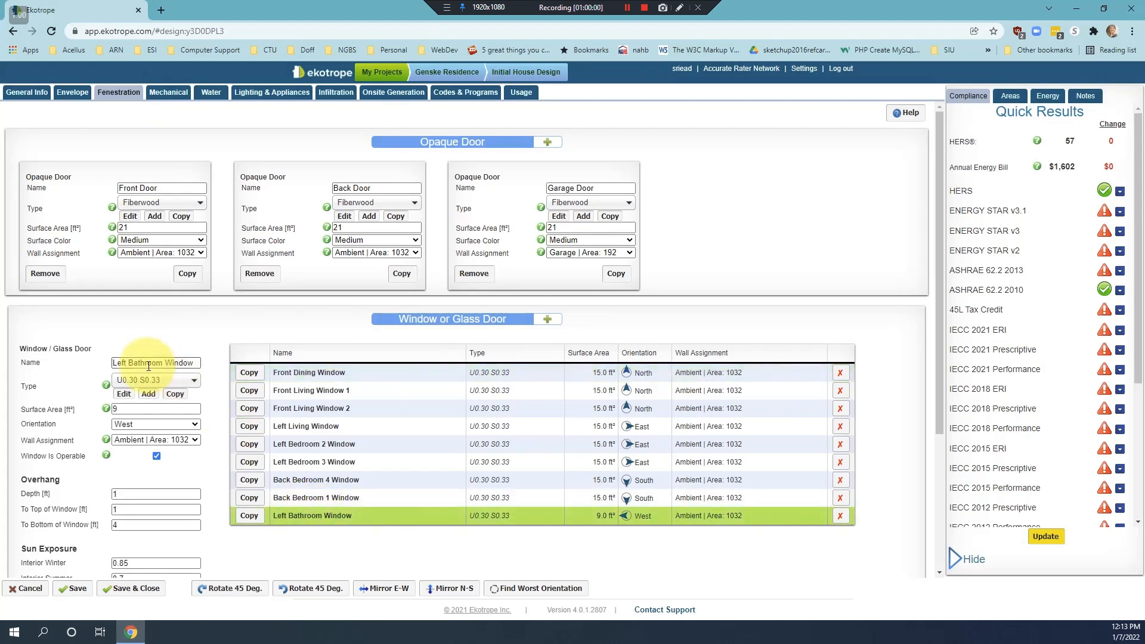
pyautogui.click(122, 362)
pyautogui.doubleClick(122, 362)
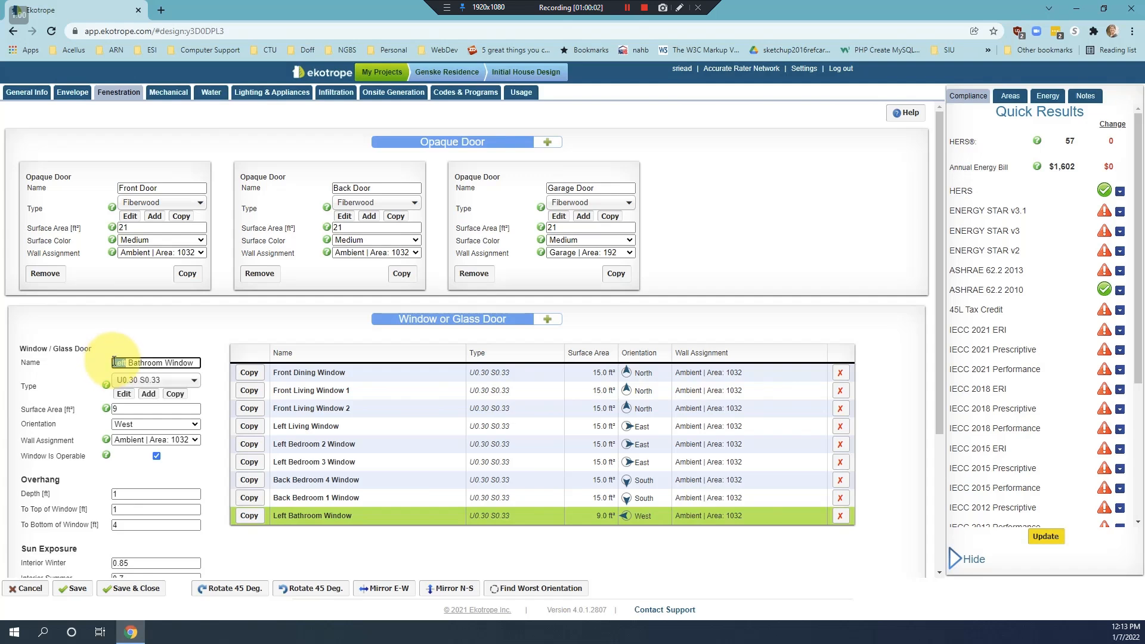
pyautogui.write('Right')
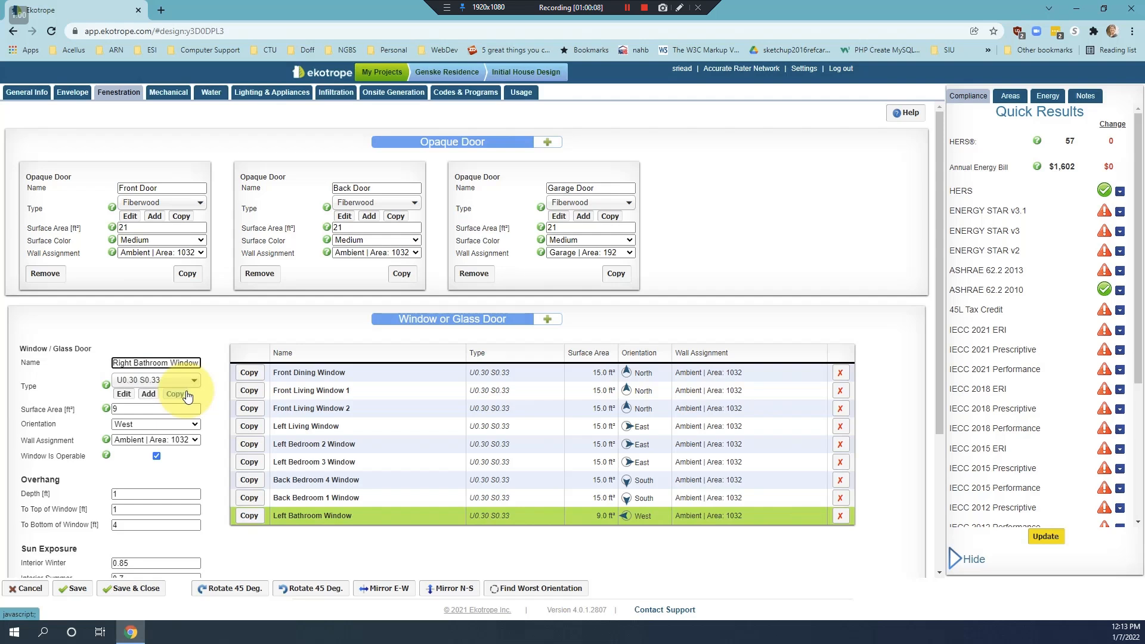
# - Add a window named "Back Foundation Window" and create its window type "U.68 S.55" with description "U=.68/SHGC=.55" and the matching U-factor and SHGC
pyautogui.click(547, 319)
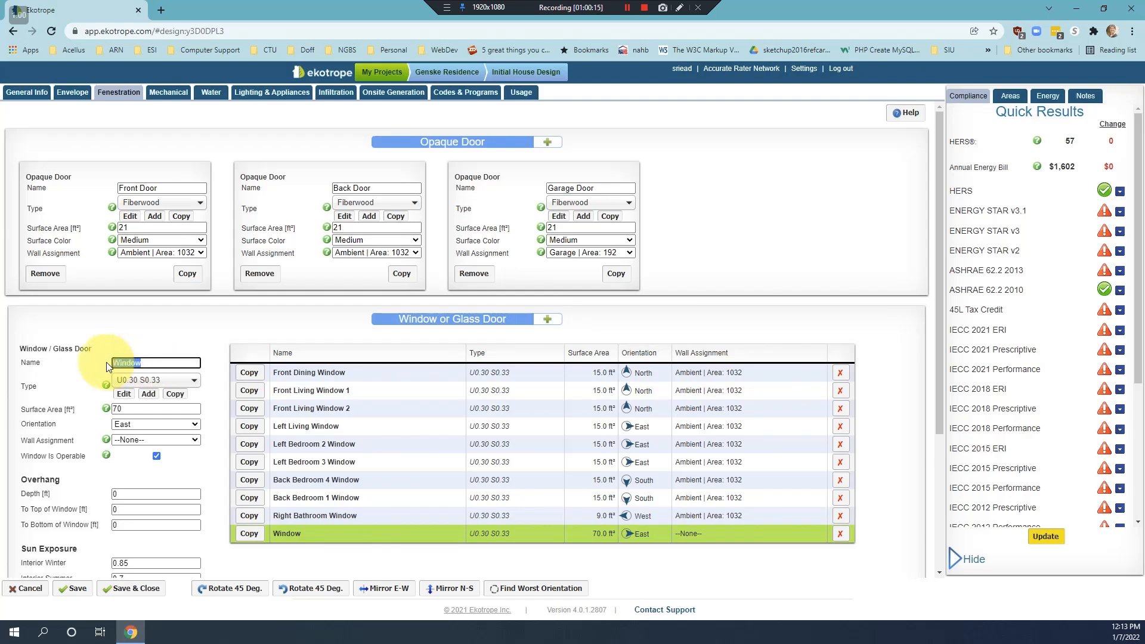
pyautogui.write('Back Foundation Window')
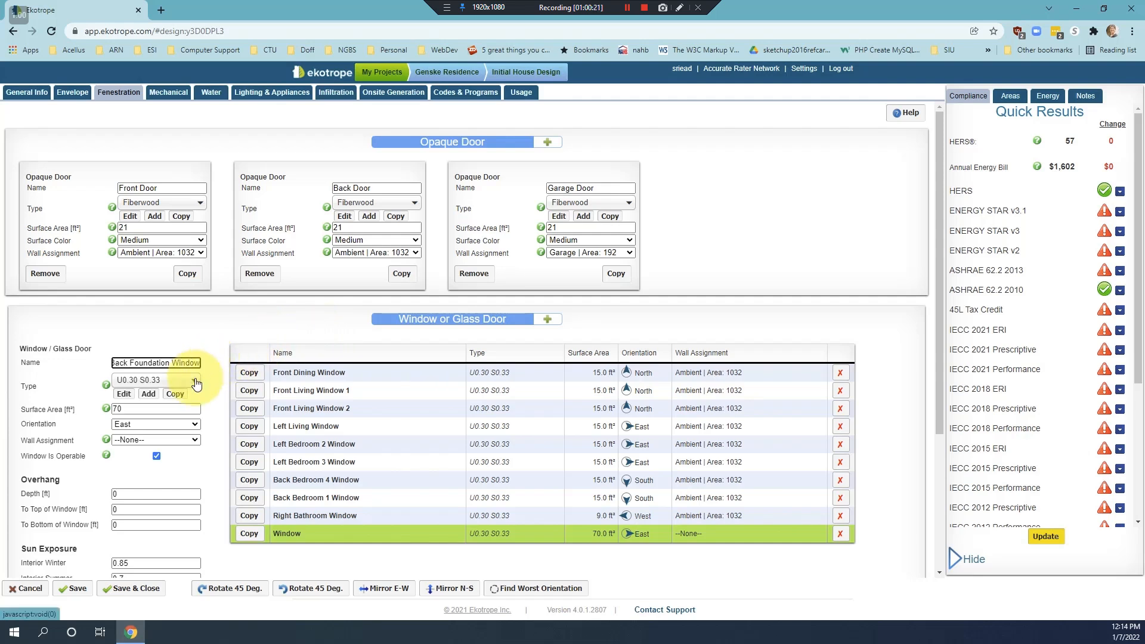
pyautogui.click(149, 393)
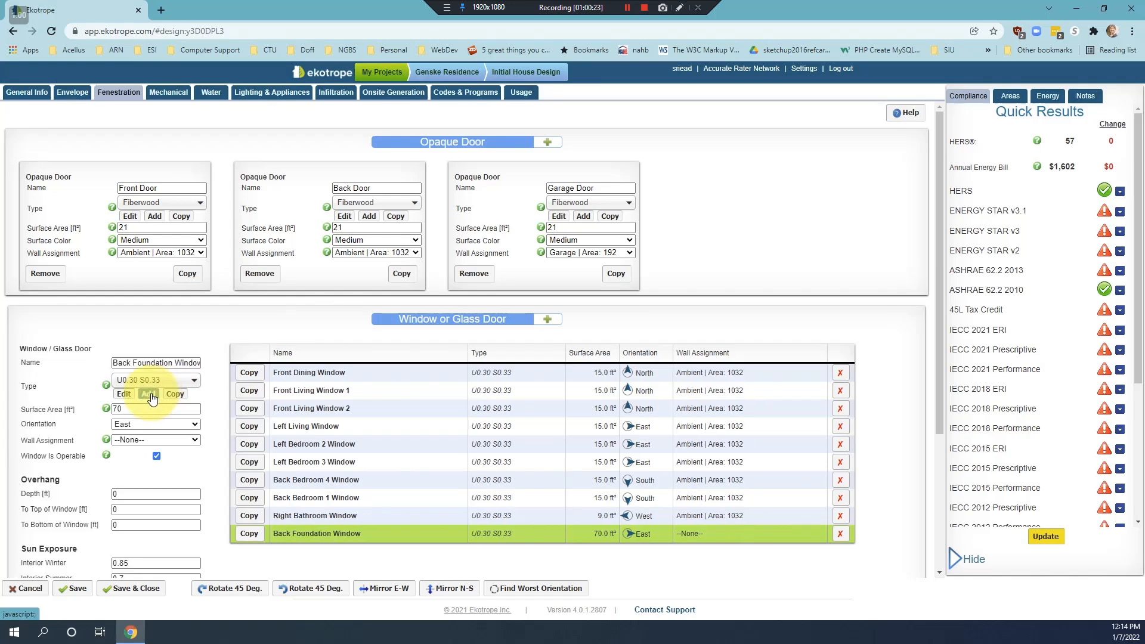
pyautogui.write('U')
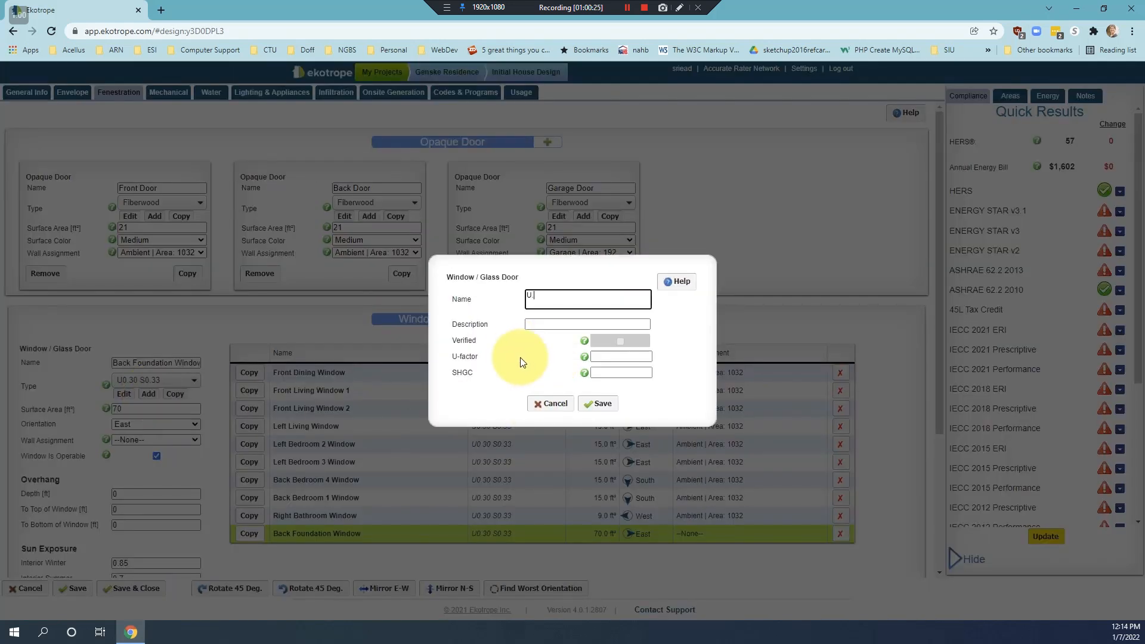
pyautogui.write('.68 S.55')
pyautogui.click(621, 356)
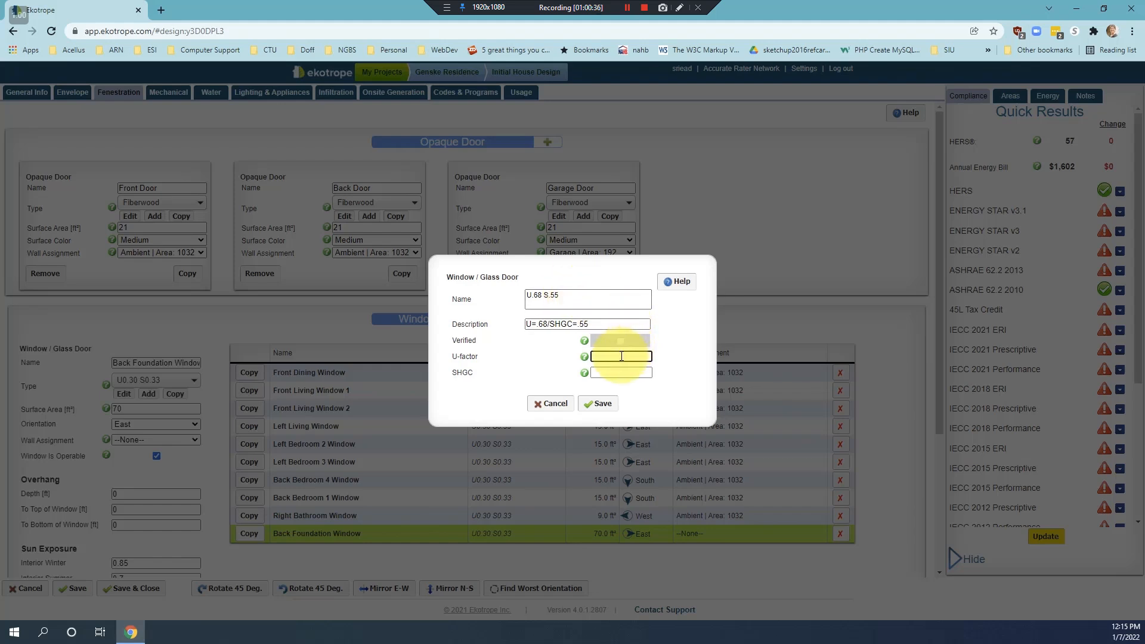
pyautogui.click(597, 403)
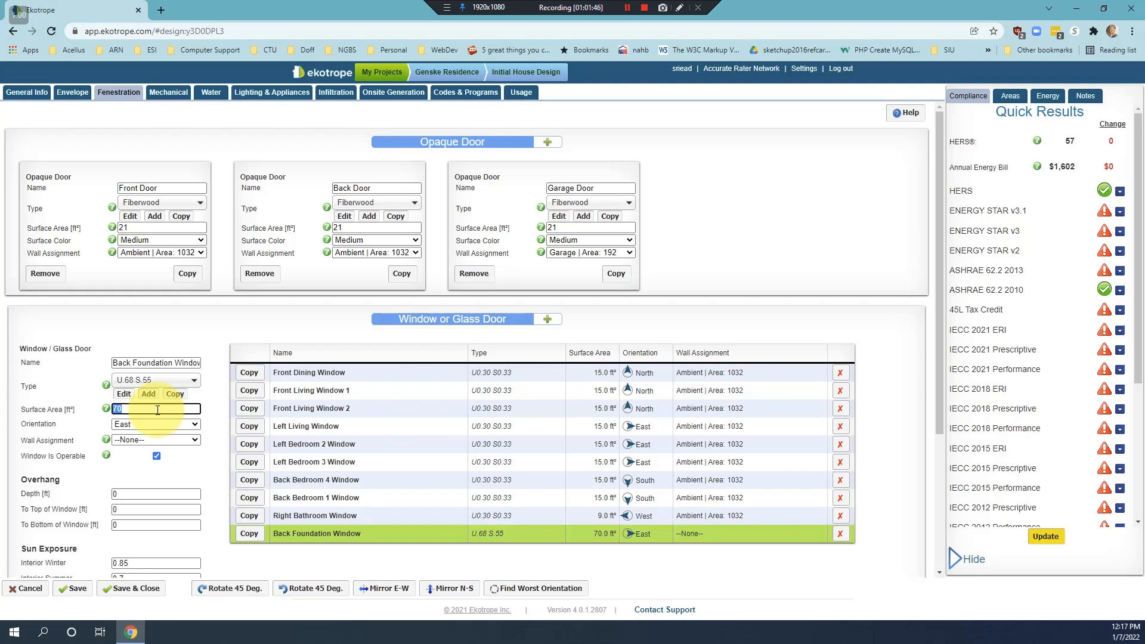
# - Set the Back Foundation Window's surface area to 3.6 ft², its orientation to South and its wall assignment to Foundation Wall
pyautogui.write('3.6')
pyautogui.click(194, 423)
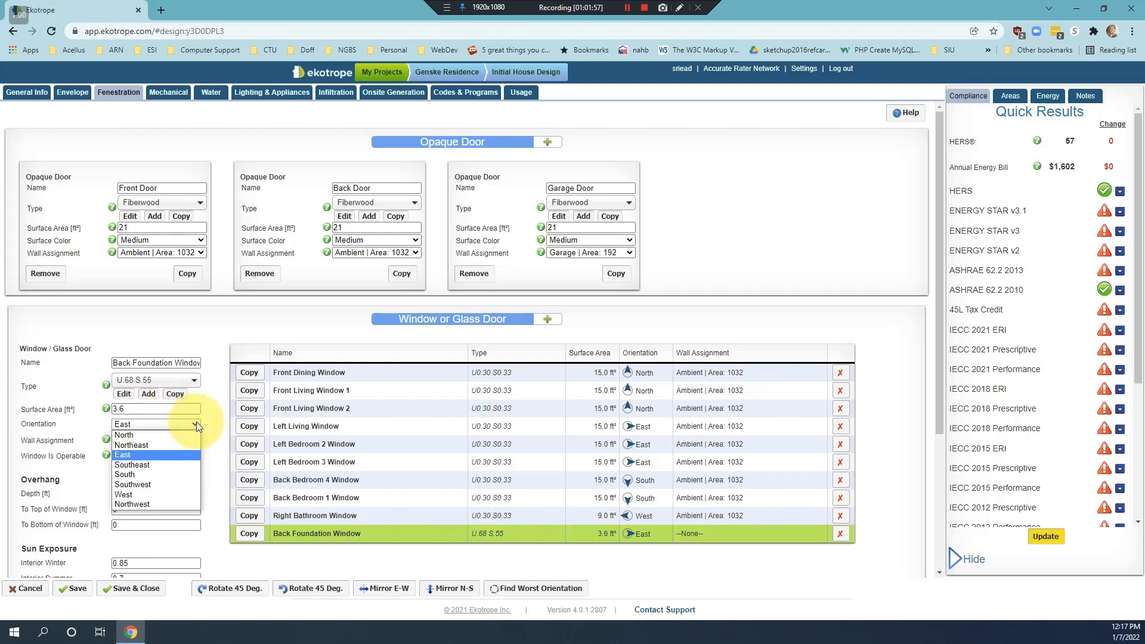
pyautogui.click(140, 472)
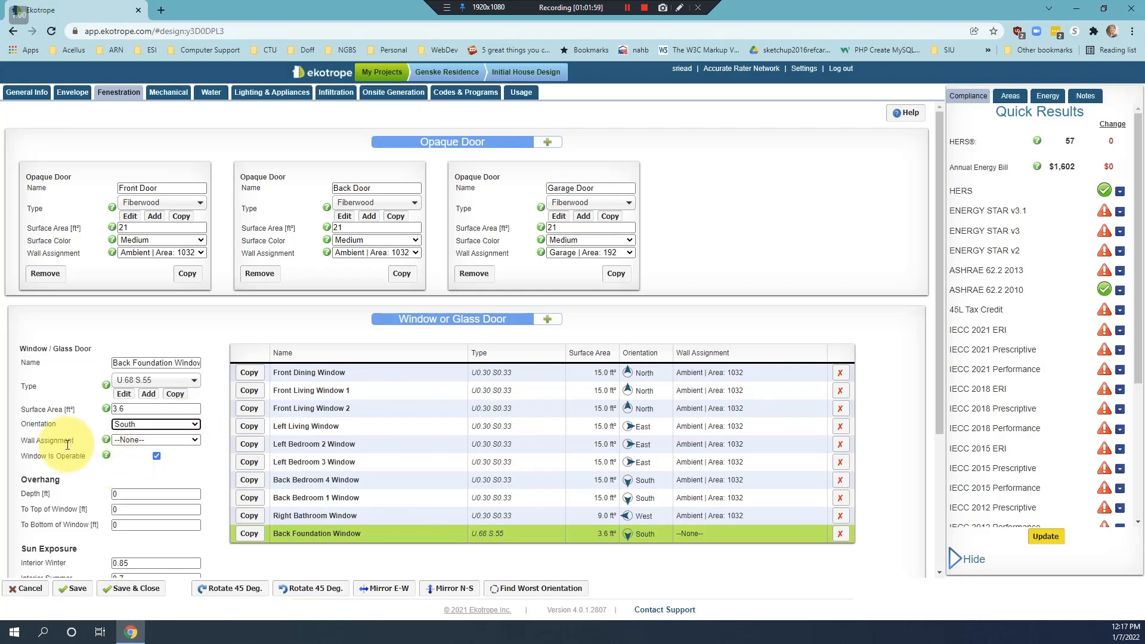
pyautogui.click(191, 441)
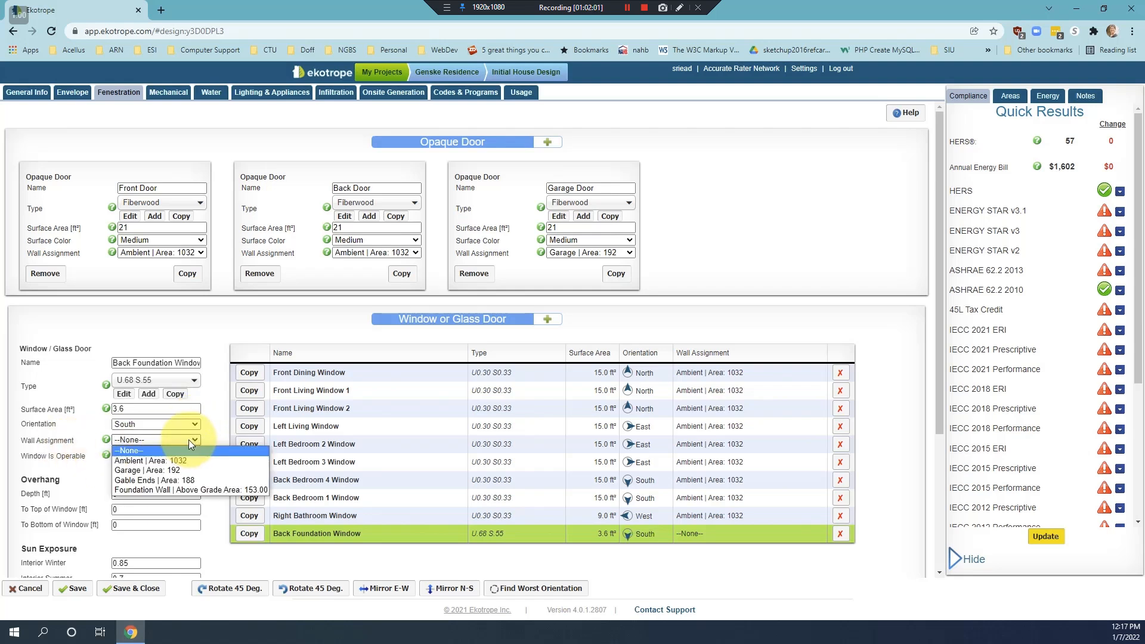
pyautogui.click(184, 489)
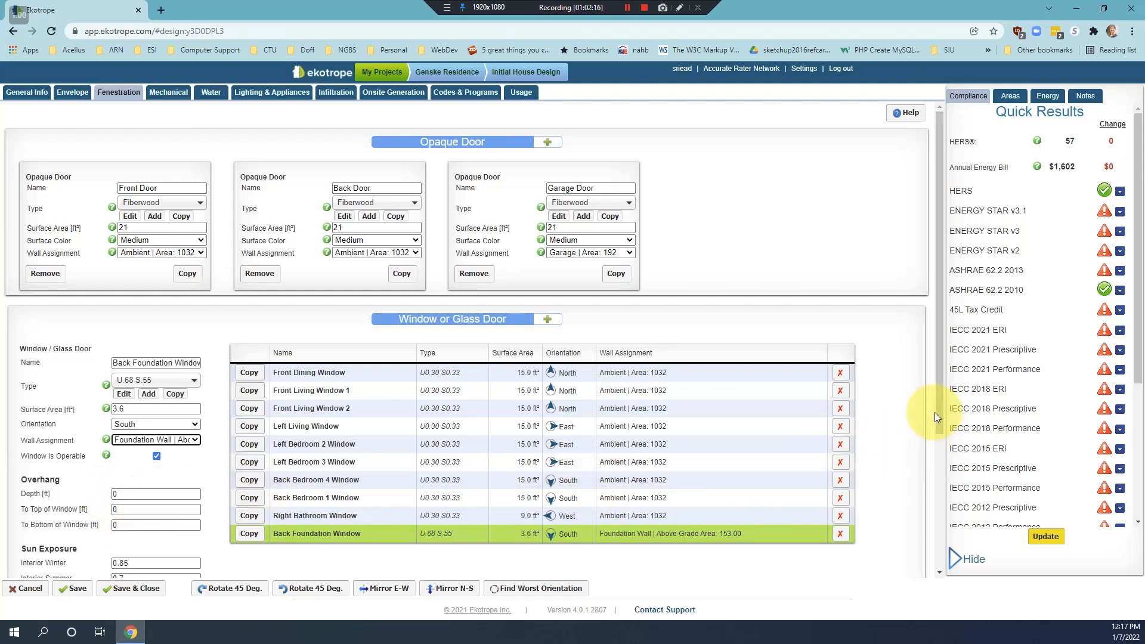
# - Copy the Back Foundation Window, rename the copy as "Left Foundation Window" and set its orientation to East
pyautogui.moveTo(939, 409); pyautogui.dragTo(911, 540)
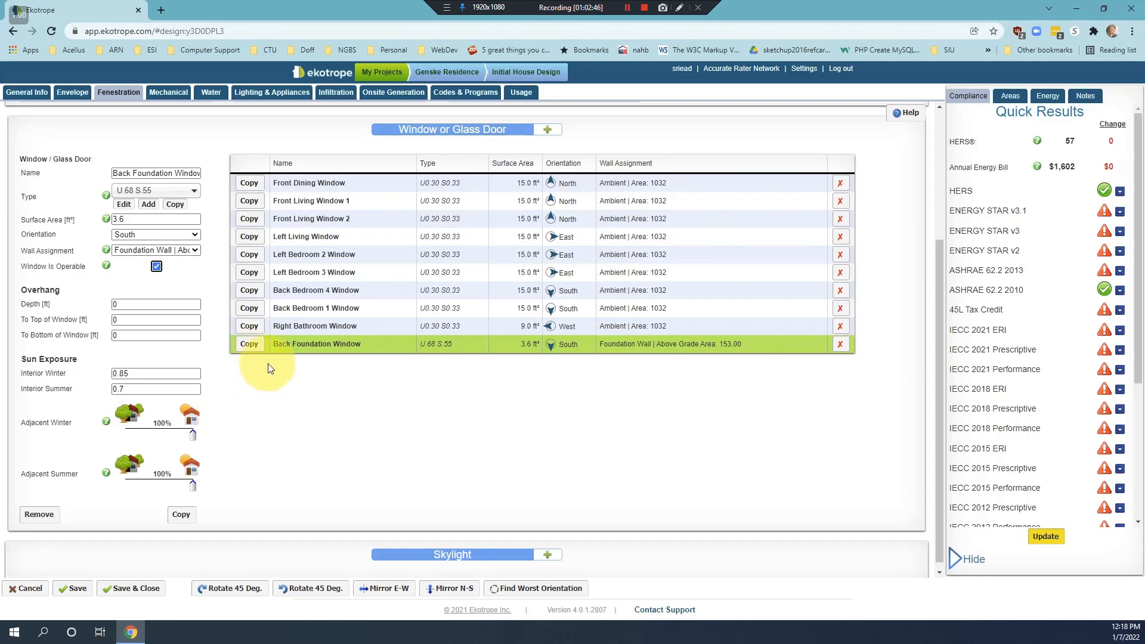
pyautogui.click(258, 347)
pyautogui.doubleClick(120, 174)
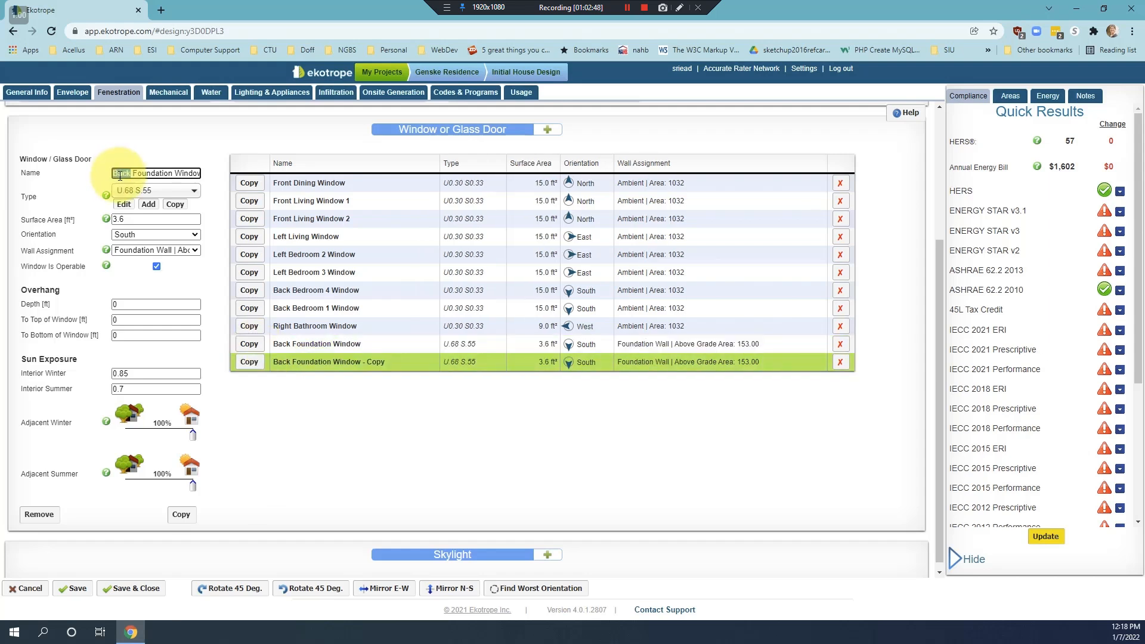
pyautogui.write('Left')
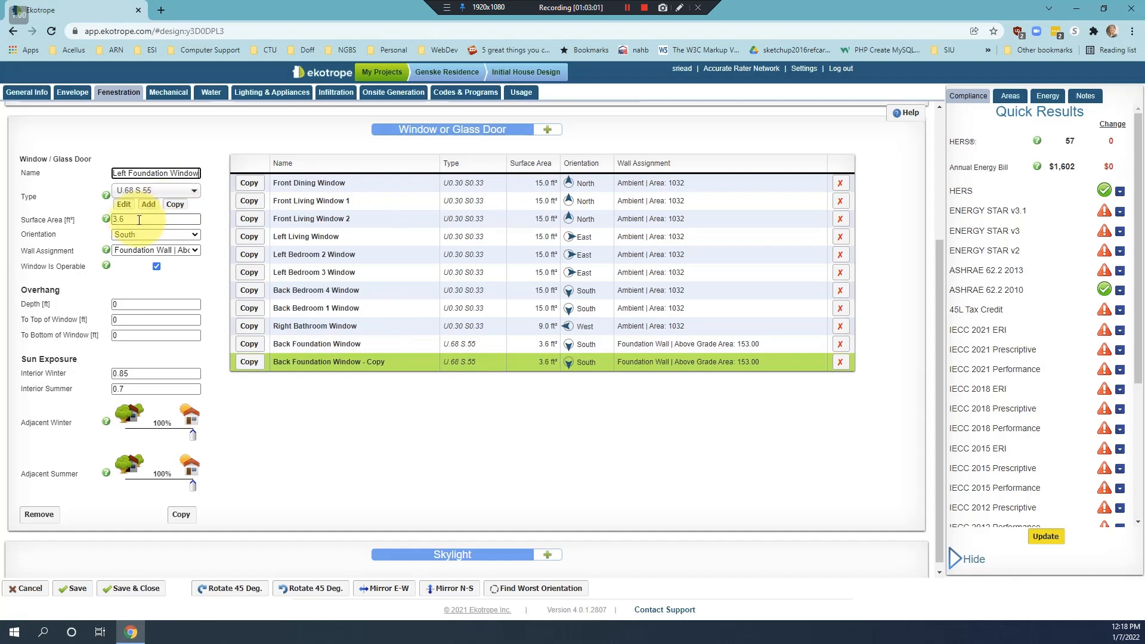
pyautogui.click(194, 235)
pyautogui.click(147, 267)
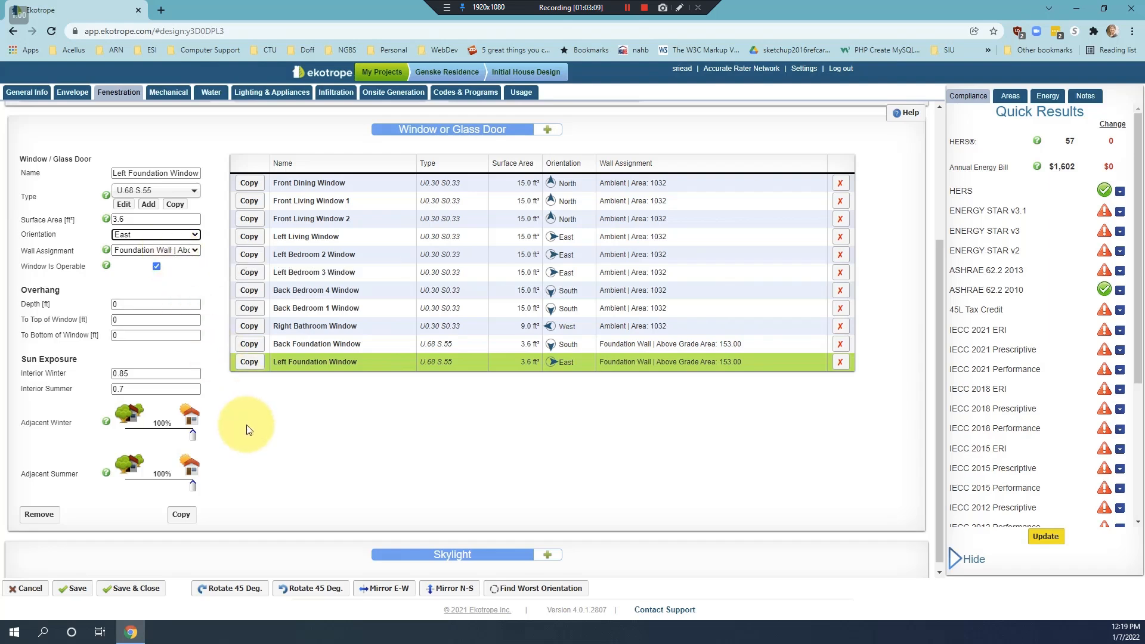
pyautogui.press('Tab')
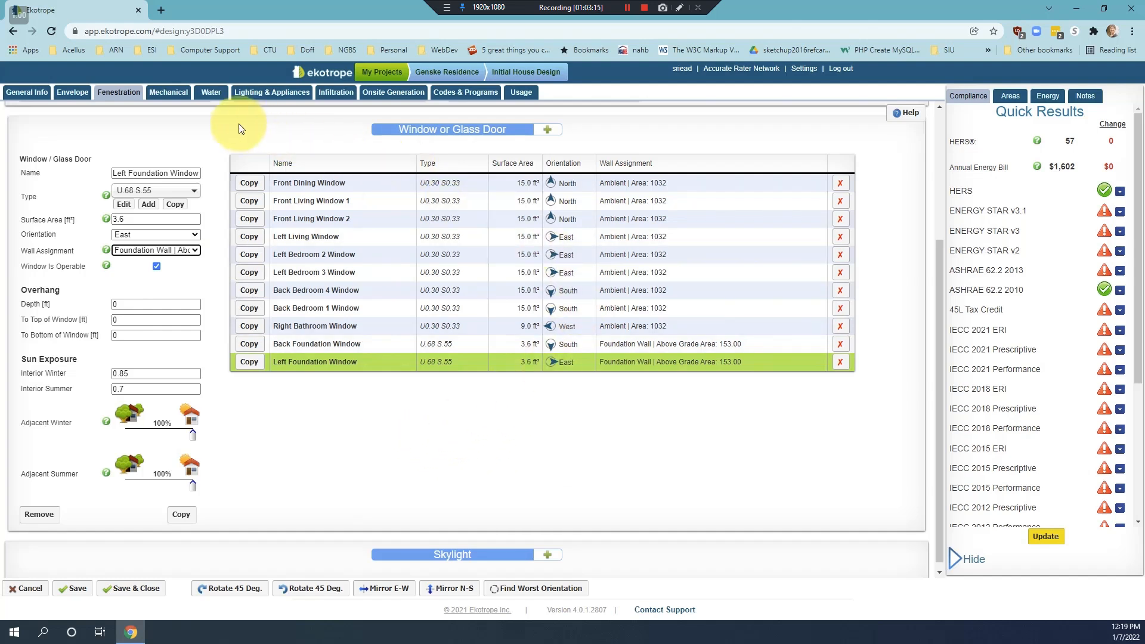
# - Change the motor type of the Goodman cooling equipment to ECM (Variable Speed) and save the equipment type
pyautogui.click(170, 94)
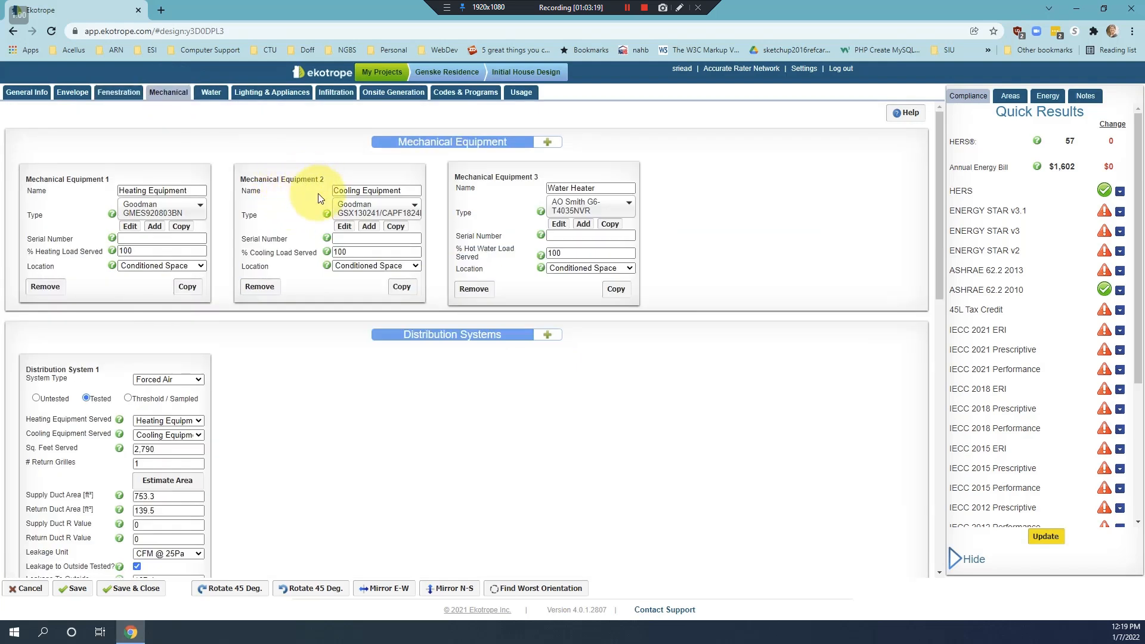
pyautogui.click(344, 227)
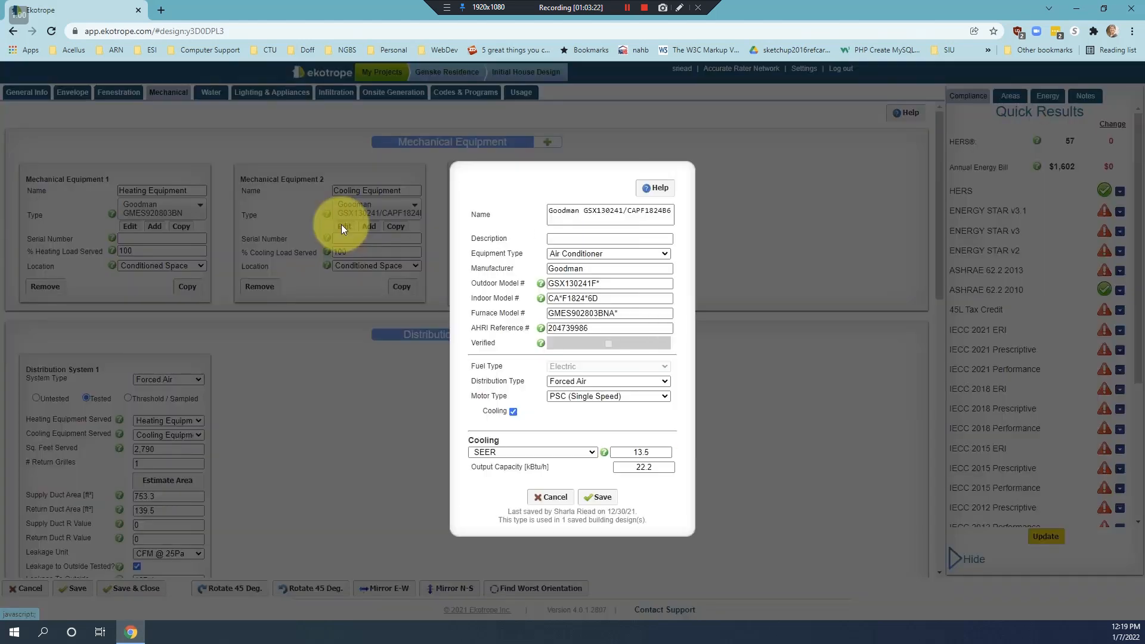
pyautogui.click(665, 398)
pyautogui.click(650, 415)
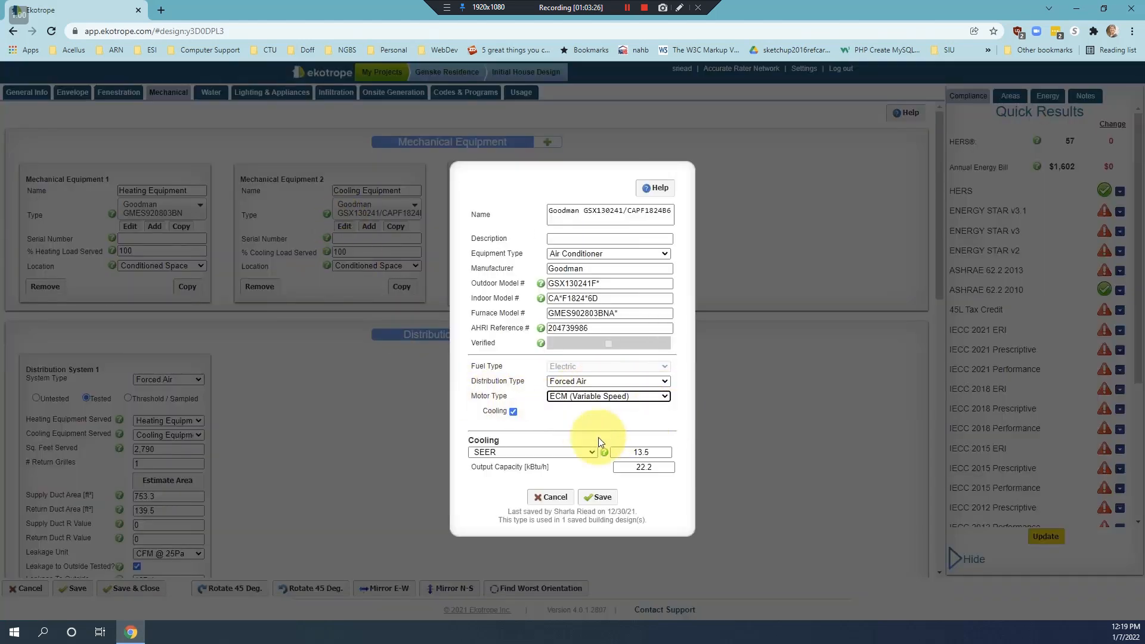
pyautogui.click(599, 498)
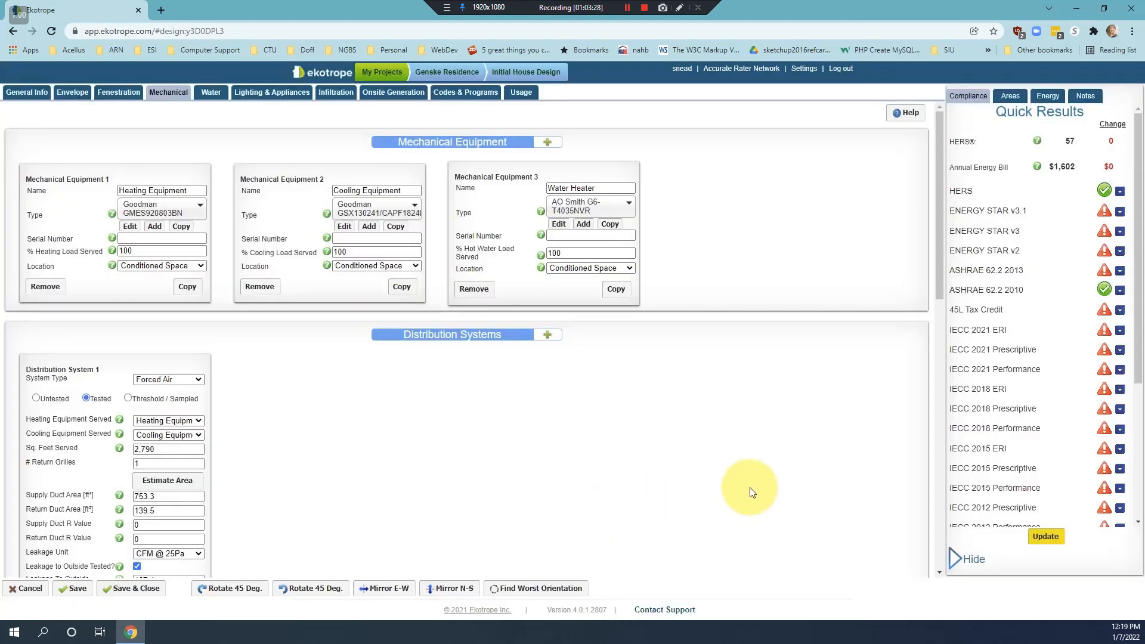
# - Set the space adjoining the Sealed Attic ceiling to Exposed Exterior, then save the model and recalculate its quick results
pyautogui.click(73, 94)
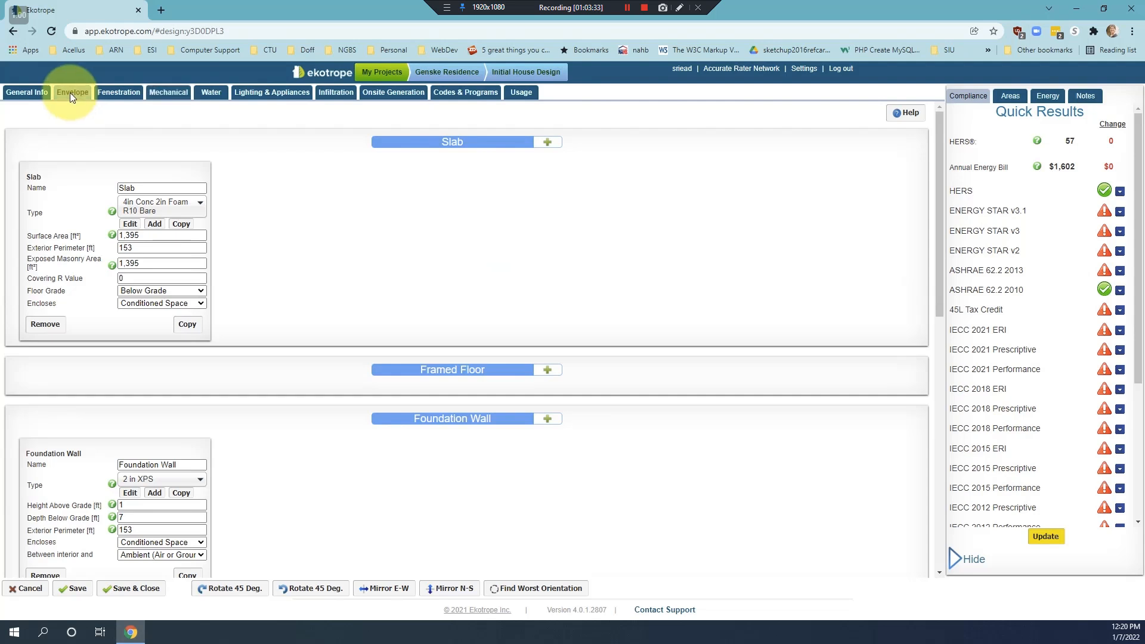
pyautogui.moveTo(938, 224); pyautogui.dragTo(913, 509)
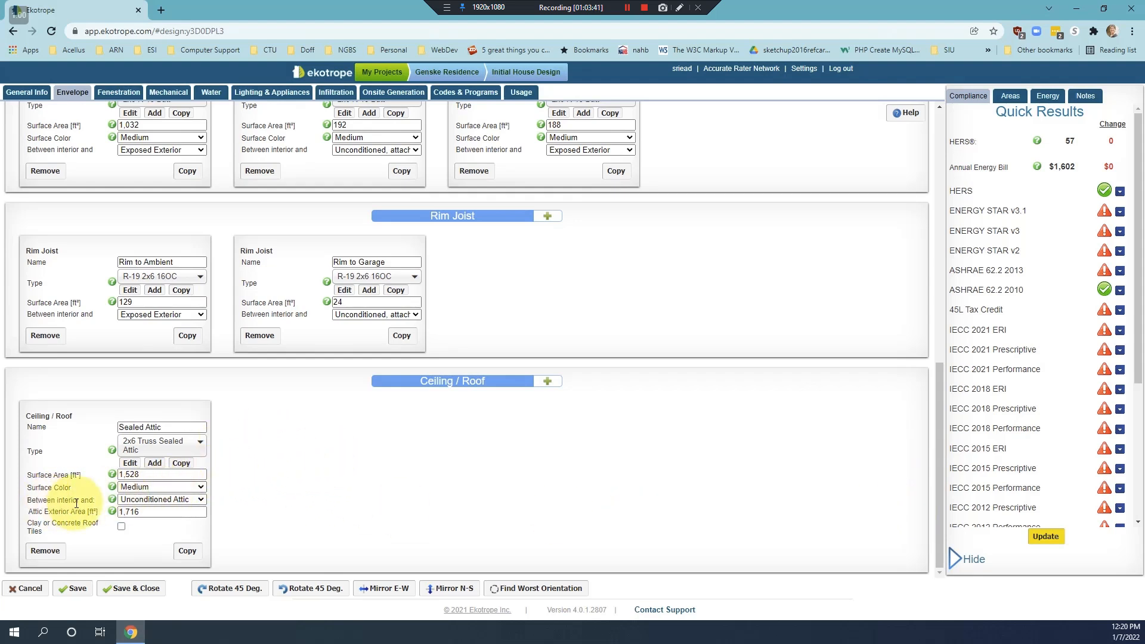
pyautogui.click(199, 500)
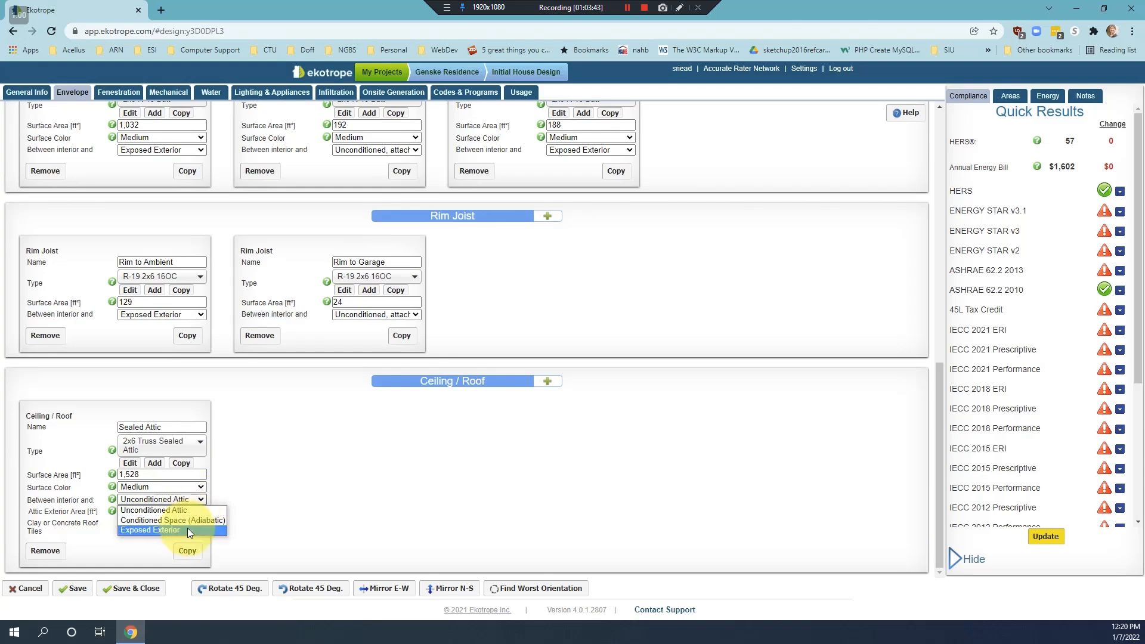
pyautogui.click(185, 530)
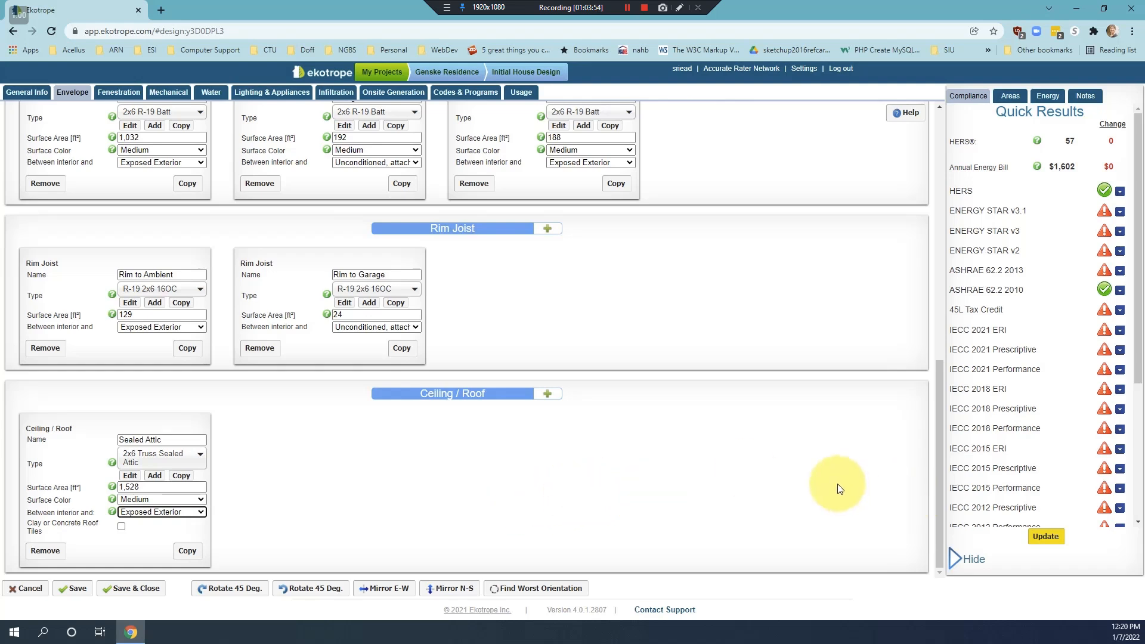
pyautogui.click(74, 588)
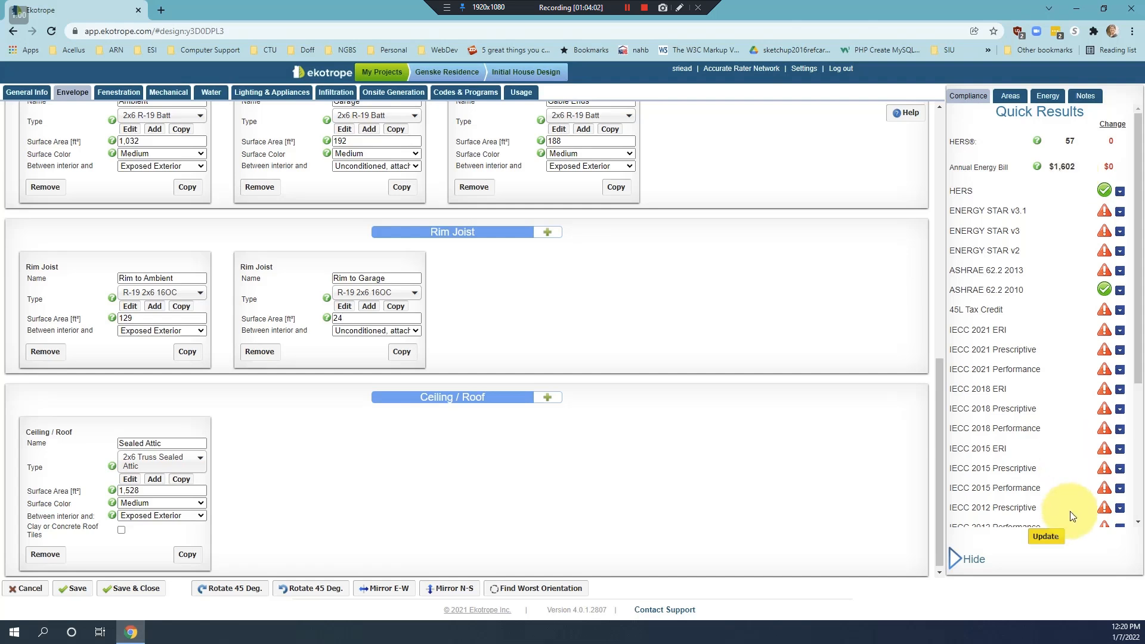
pyautogui.click(1047, 536)
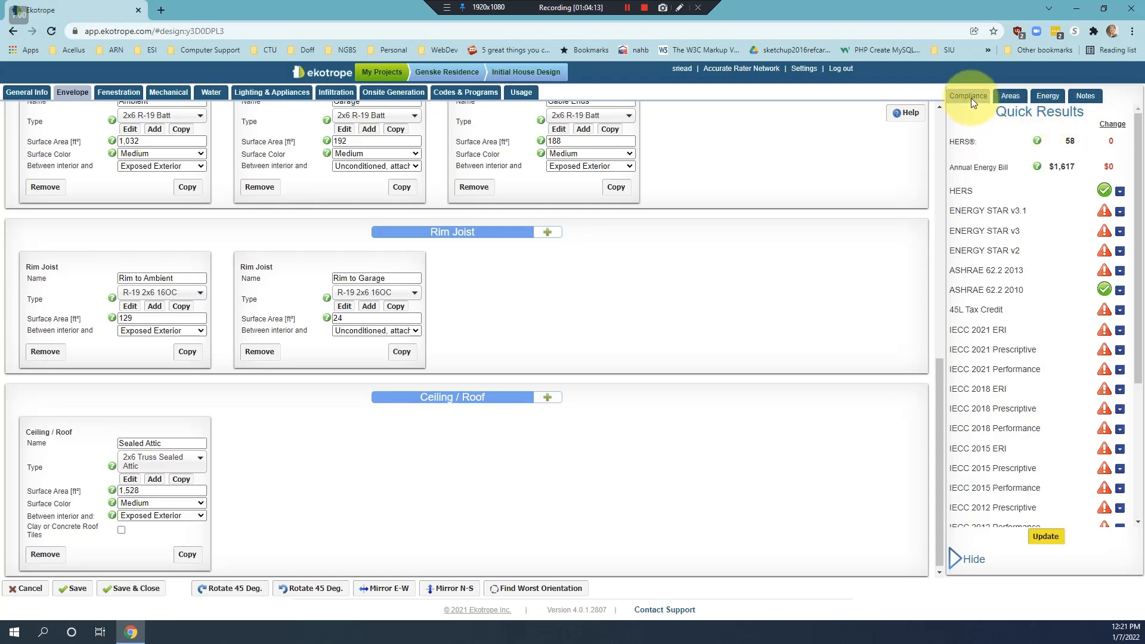
# - Review the model's area totals, energy bill breakdown and notes, and save and close the house design
pyautogui.click(1010, 98)
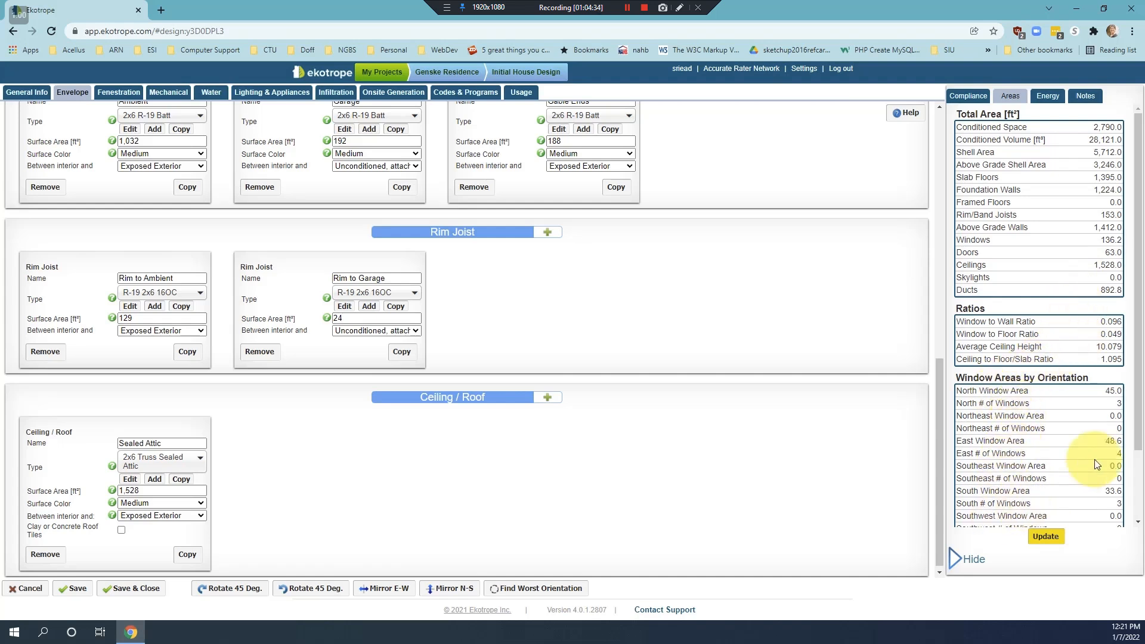
pyautogui.moveTo(1138, 395); pyautogui.dragTo(1137, 246)
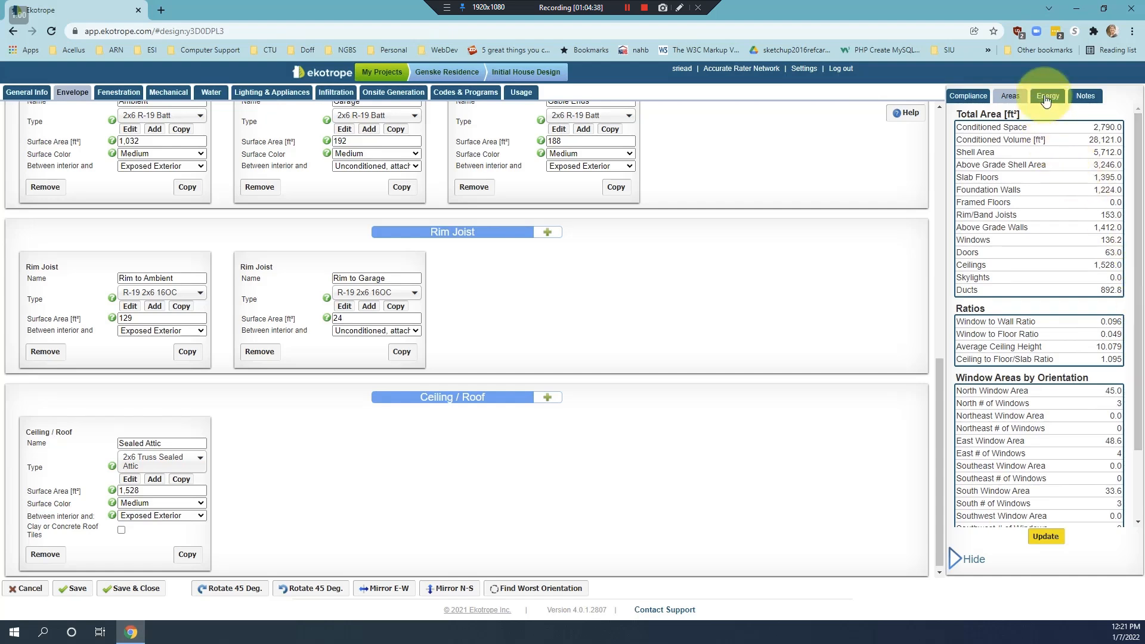
pyautogui.click(1046, 97)
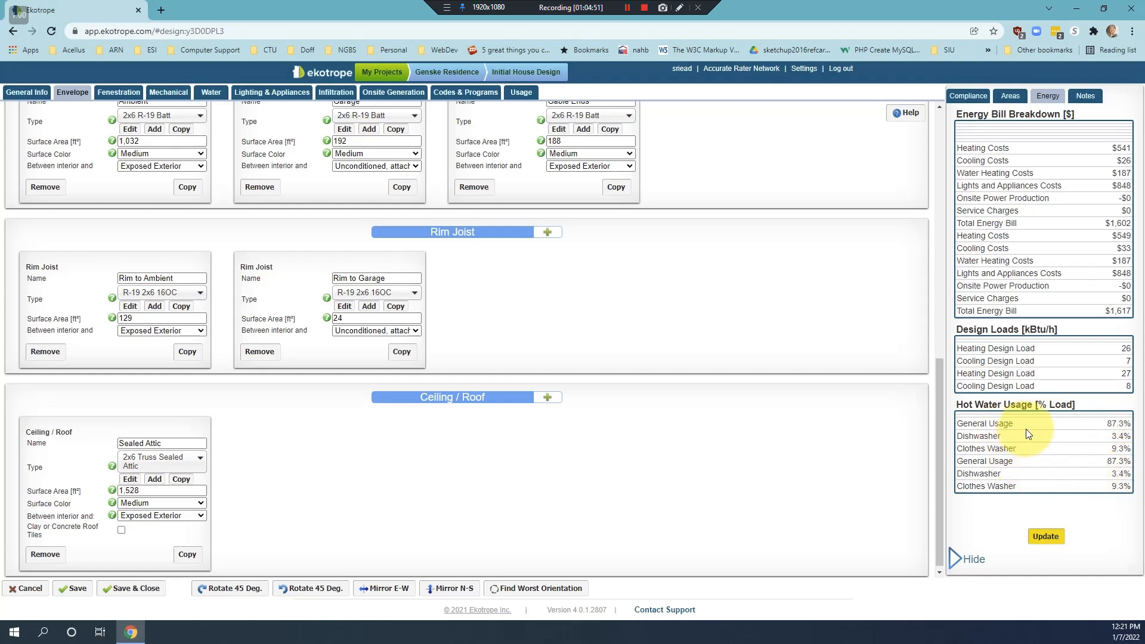
pyautogui.click(1085, 96)
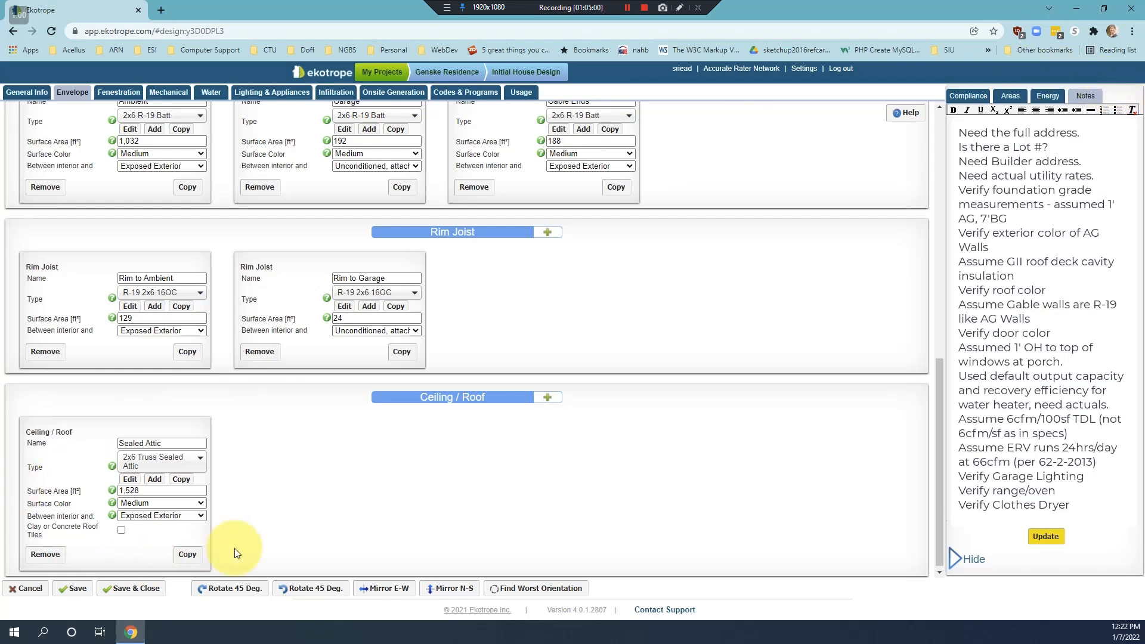
pyautogui.click(137, 588)
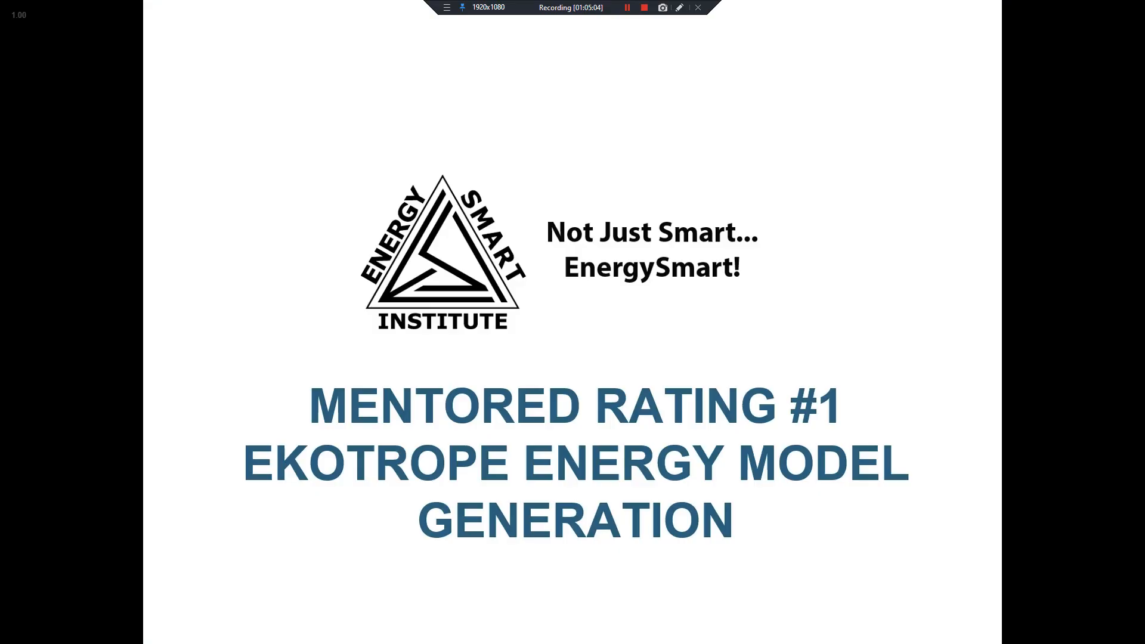